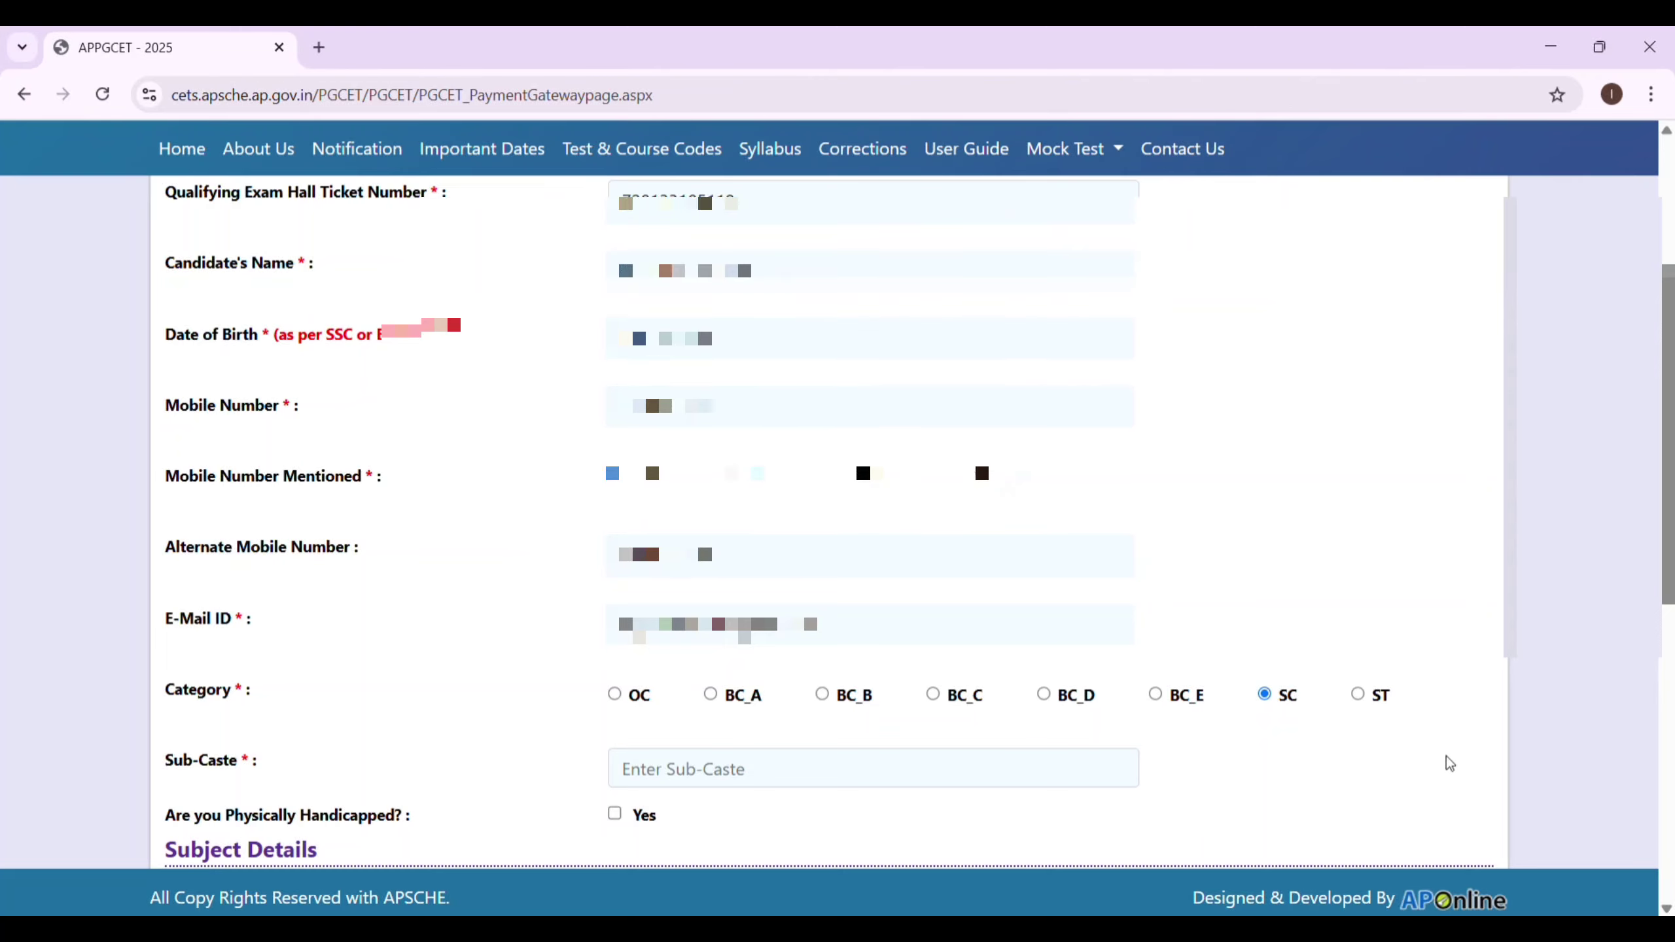
Enter MALA as the candidate's sub-caste.
{"action": "scroll", "coordinate": [1446, 764], "scroll_direction": "down", "scroll_amount": 1}
{"action": "scroll", "coordinate": [1562, 831], "scroll_direction": "down", "scroll_amount": 3}
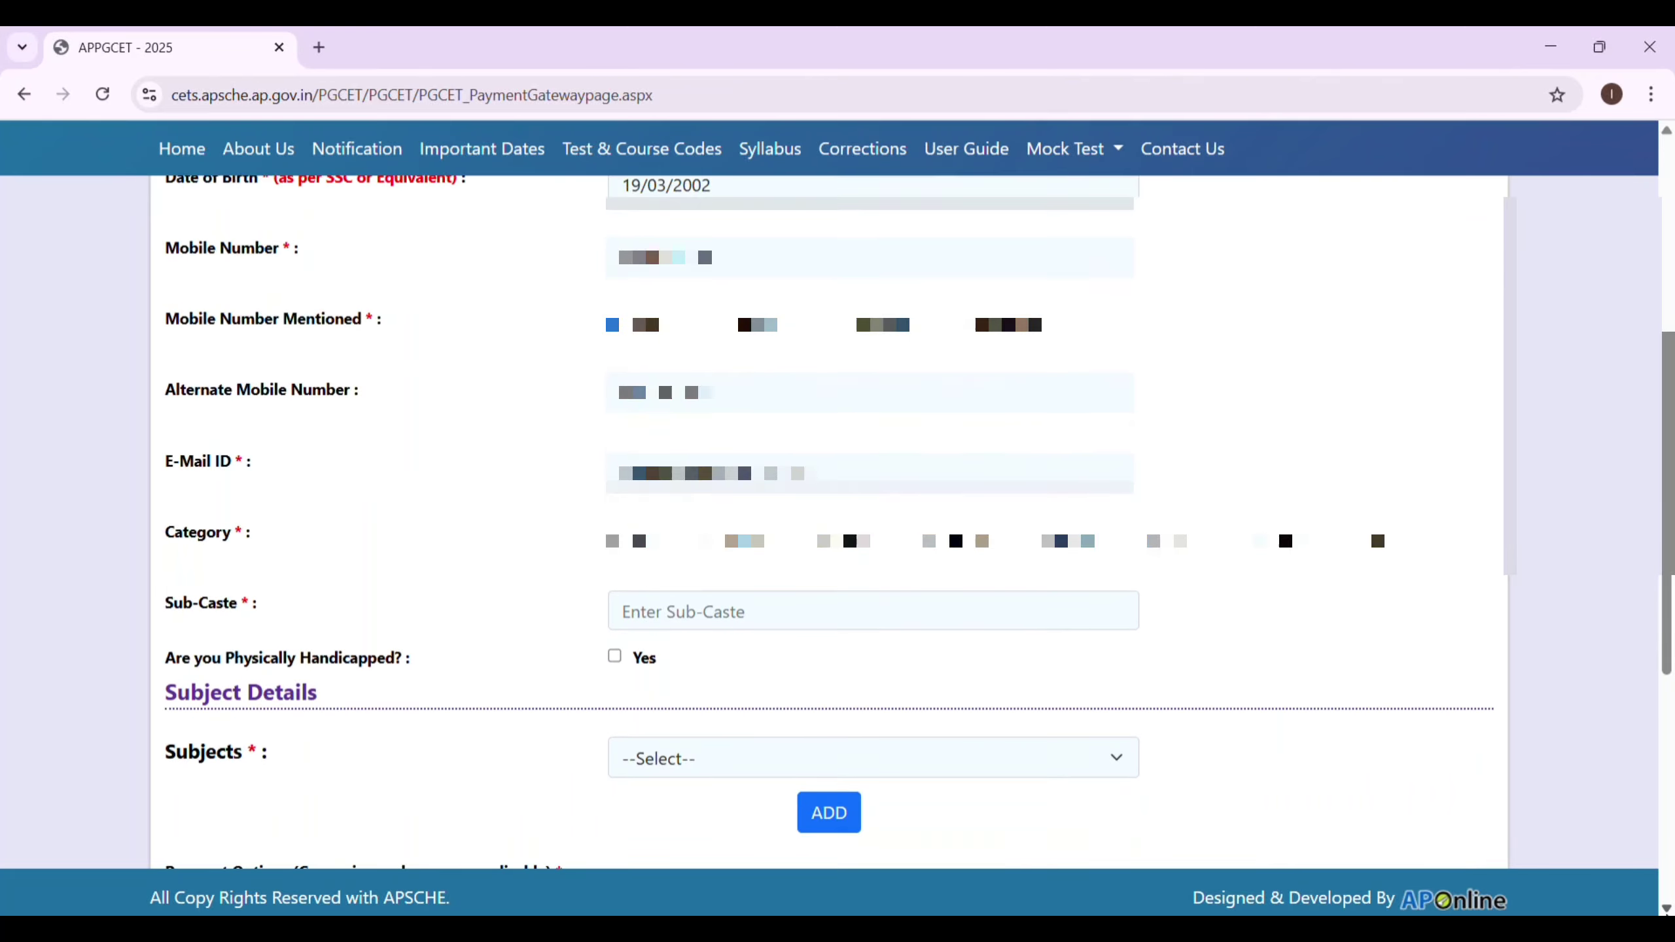
{"action": "left_click", "coordinate": [866, 600]}
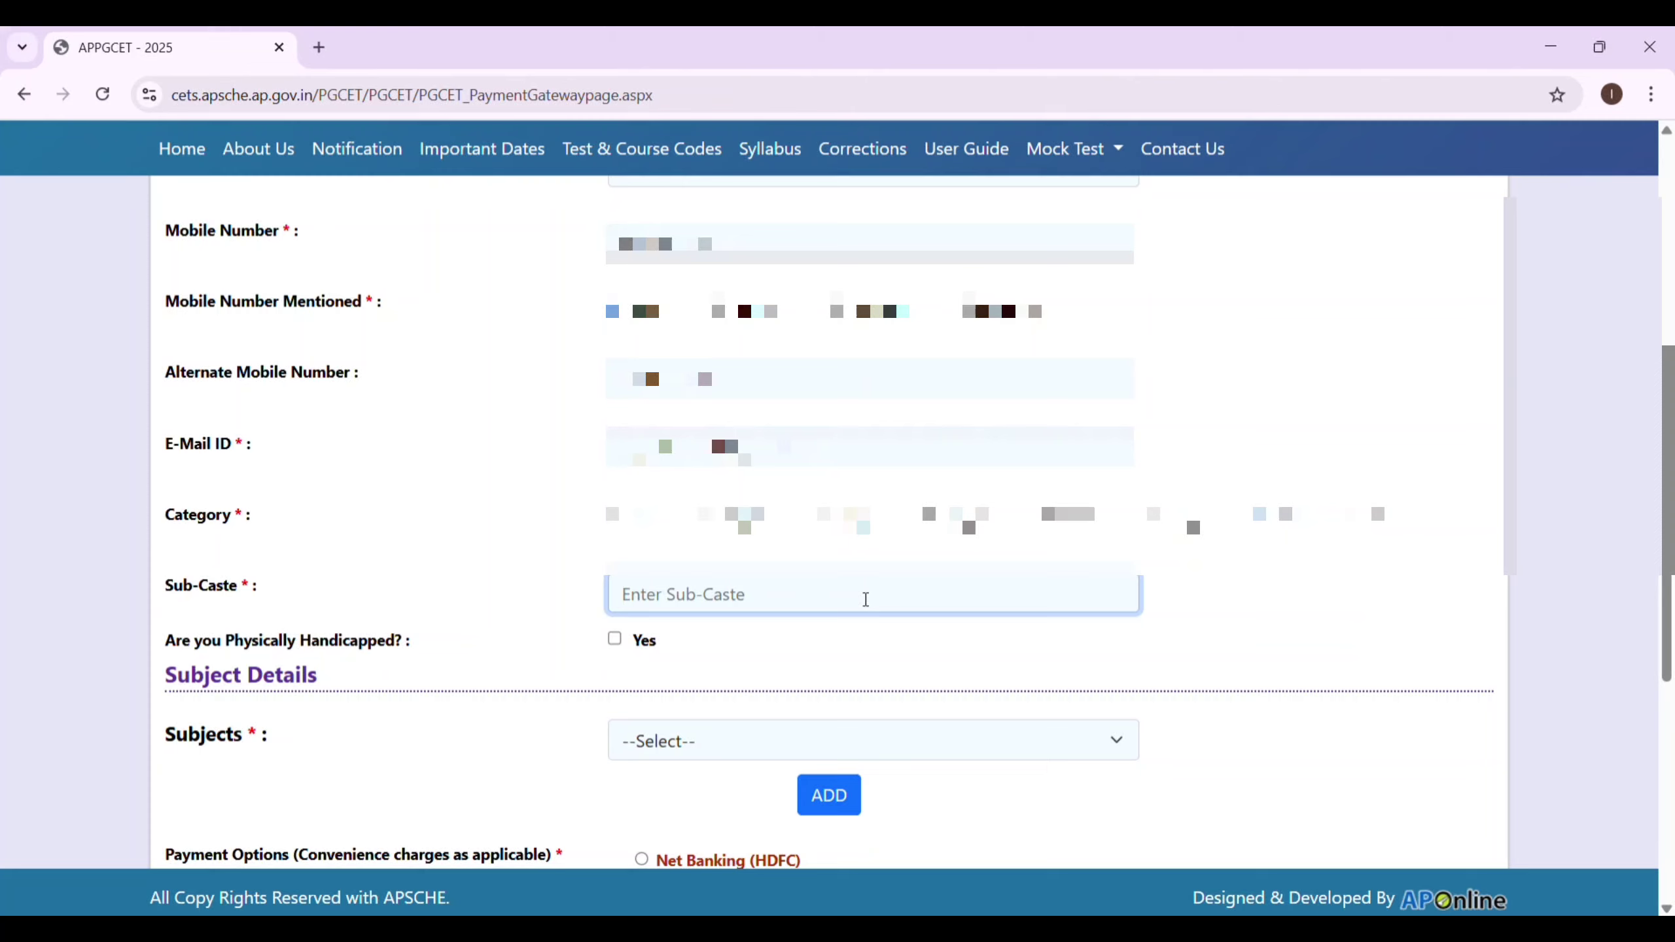
{"action": "type", "text": "MALA"}
Add Life Sciences (subject code 301) to the chosen subjects list.
{"action": "left_click", "coordinate": [1124, 739]}
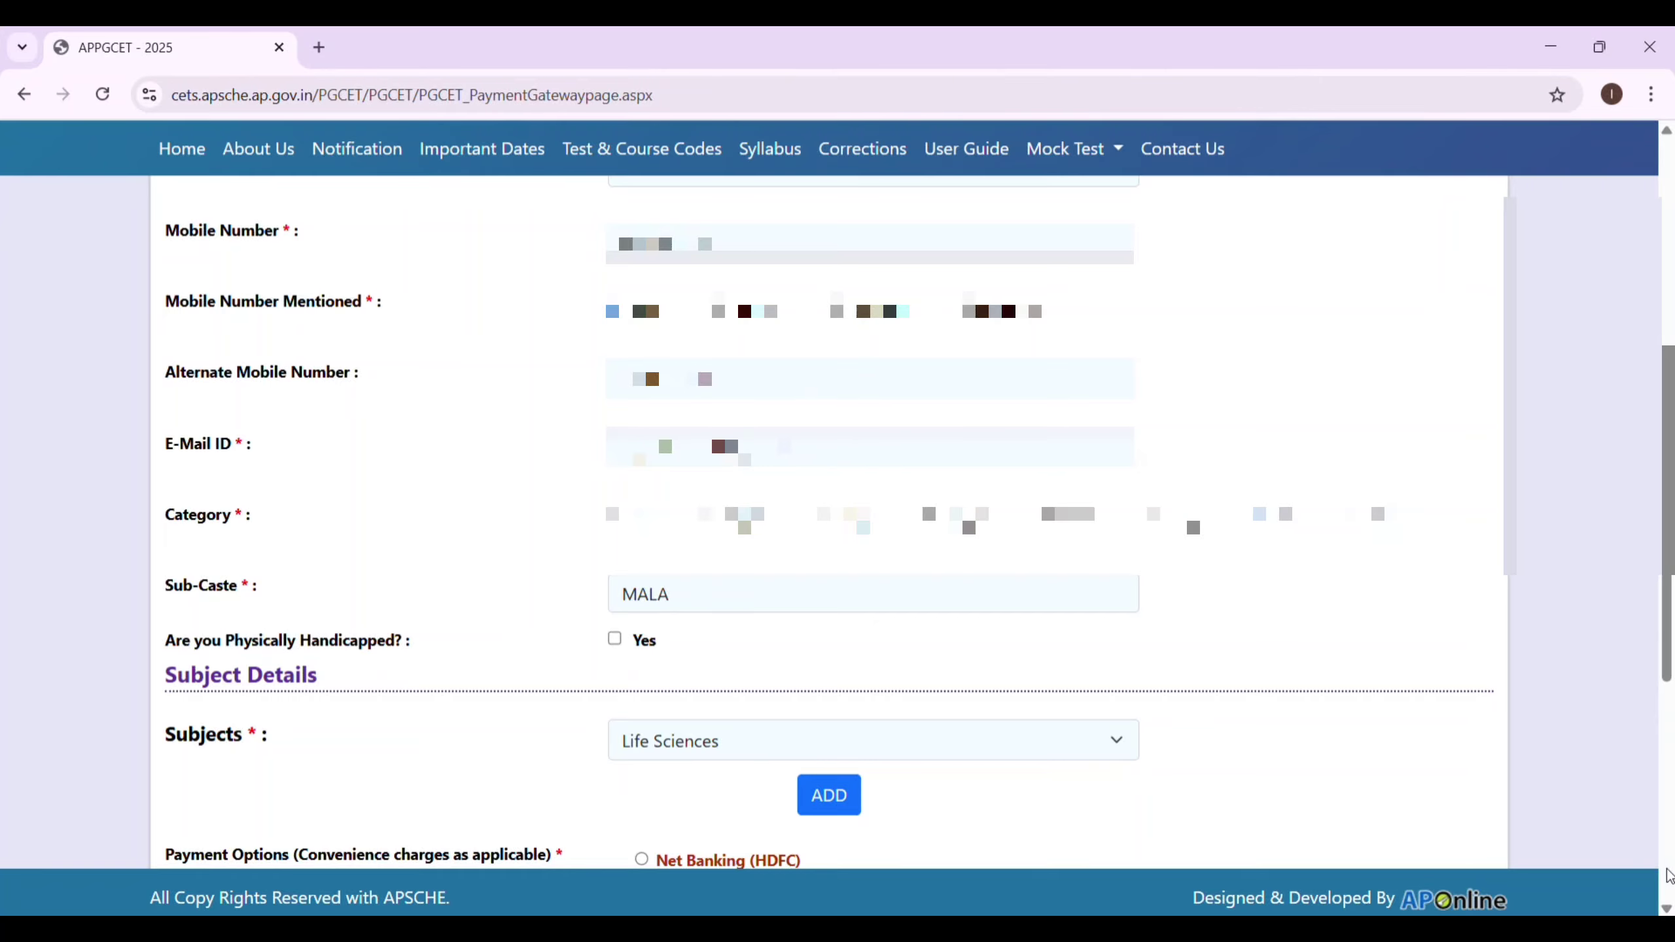
{"action": "scroll", "coordinate": [1666, 904], "scroll_direction": "down", "scroll_amount": 6}
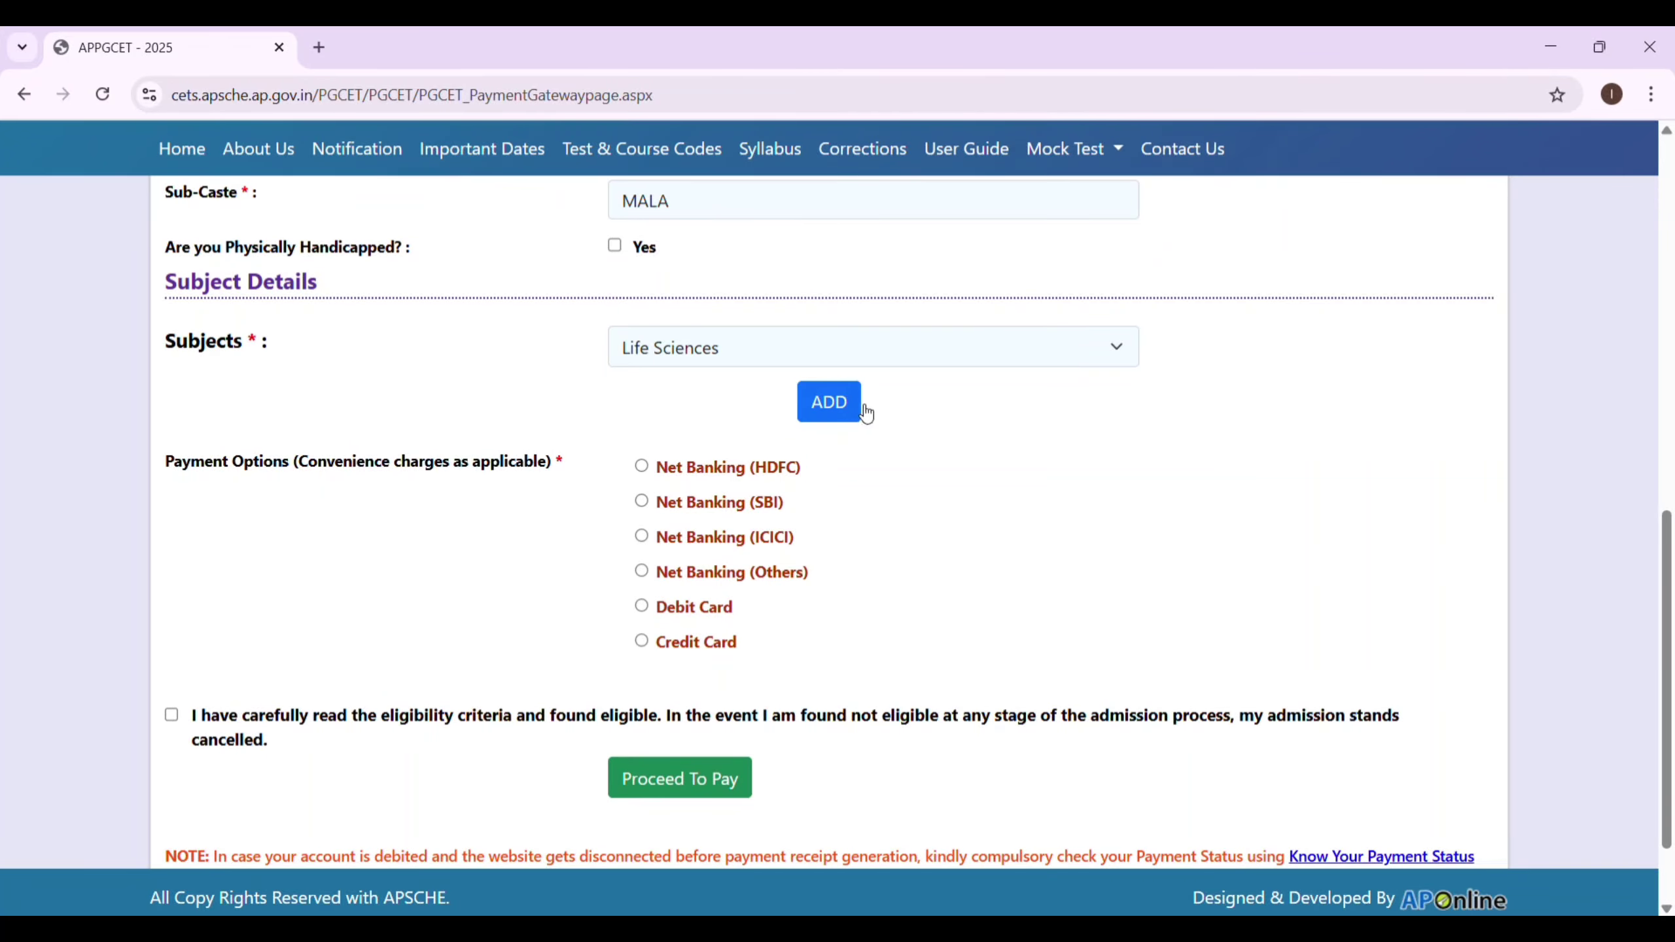
{"action": "left_click", "coordinate": [853, 417]}
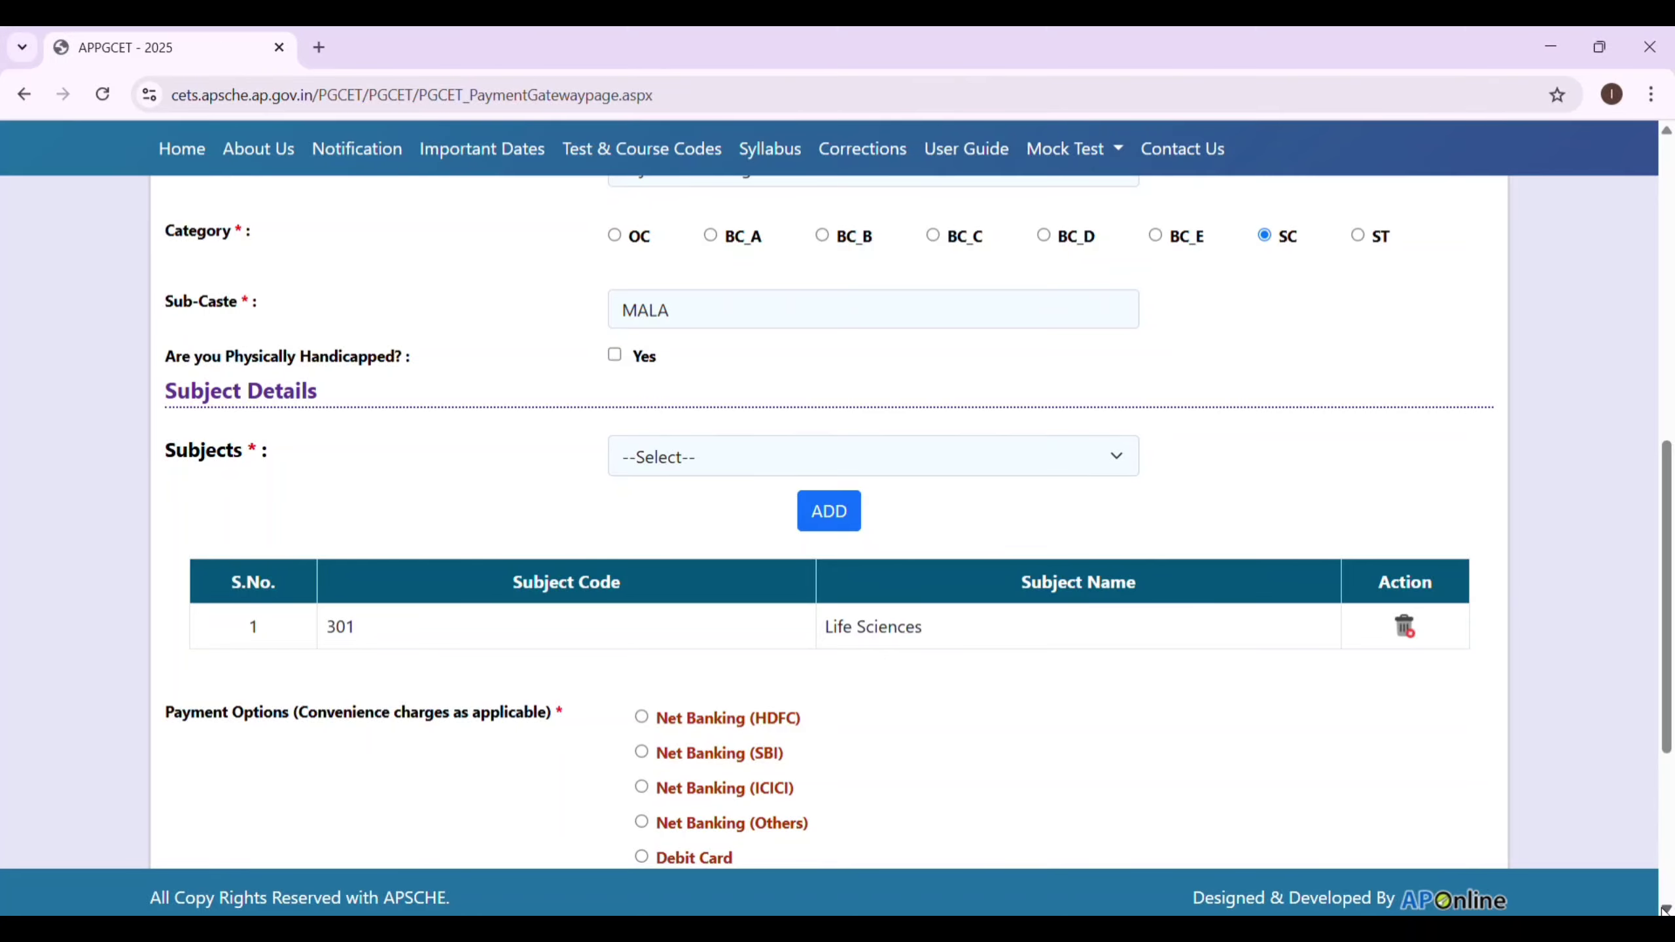
Choose debit card, accept the eligibility declaration and proceed to pay the Rs. 650.00 fee.
{"action": "scroll", "coordinate": [653, 505], "scroll_direction": "down", "scroll_amount": 5}
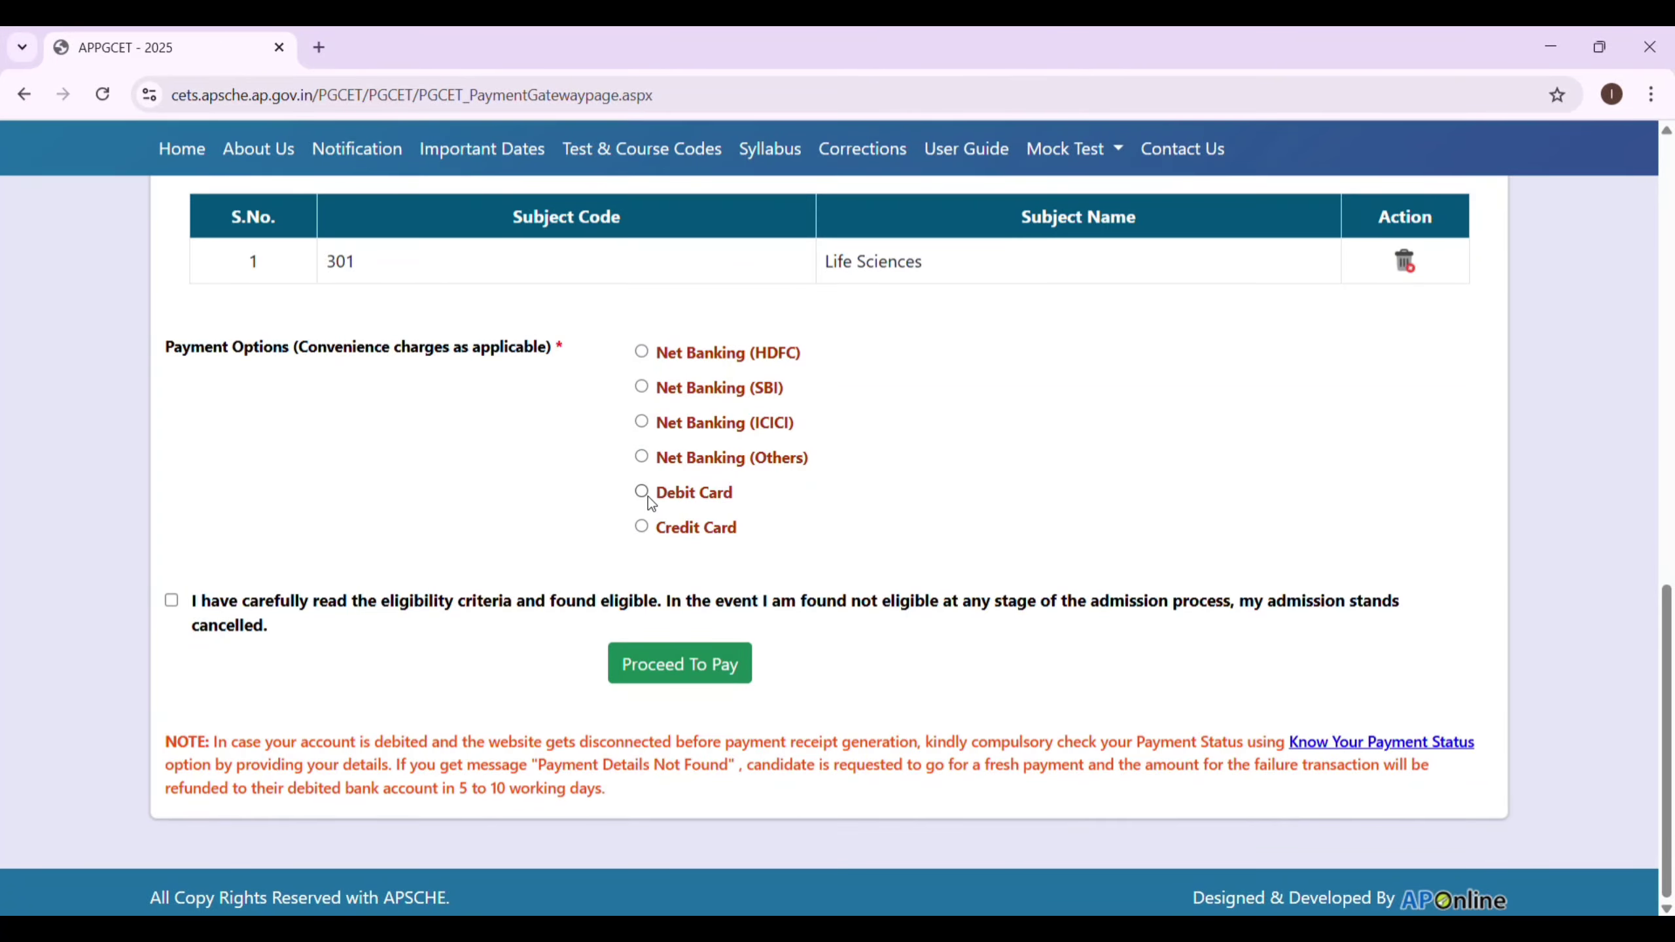
{"action": "left_click", "coordinate": [649, 498]}
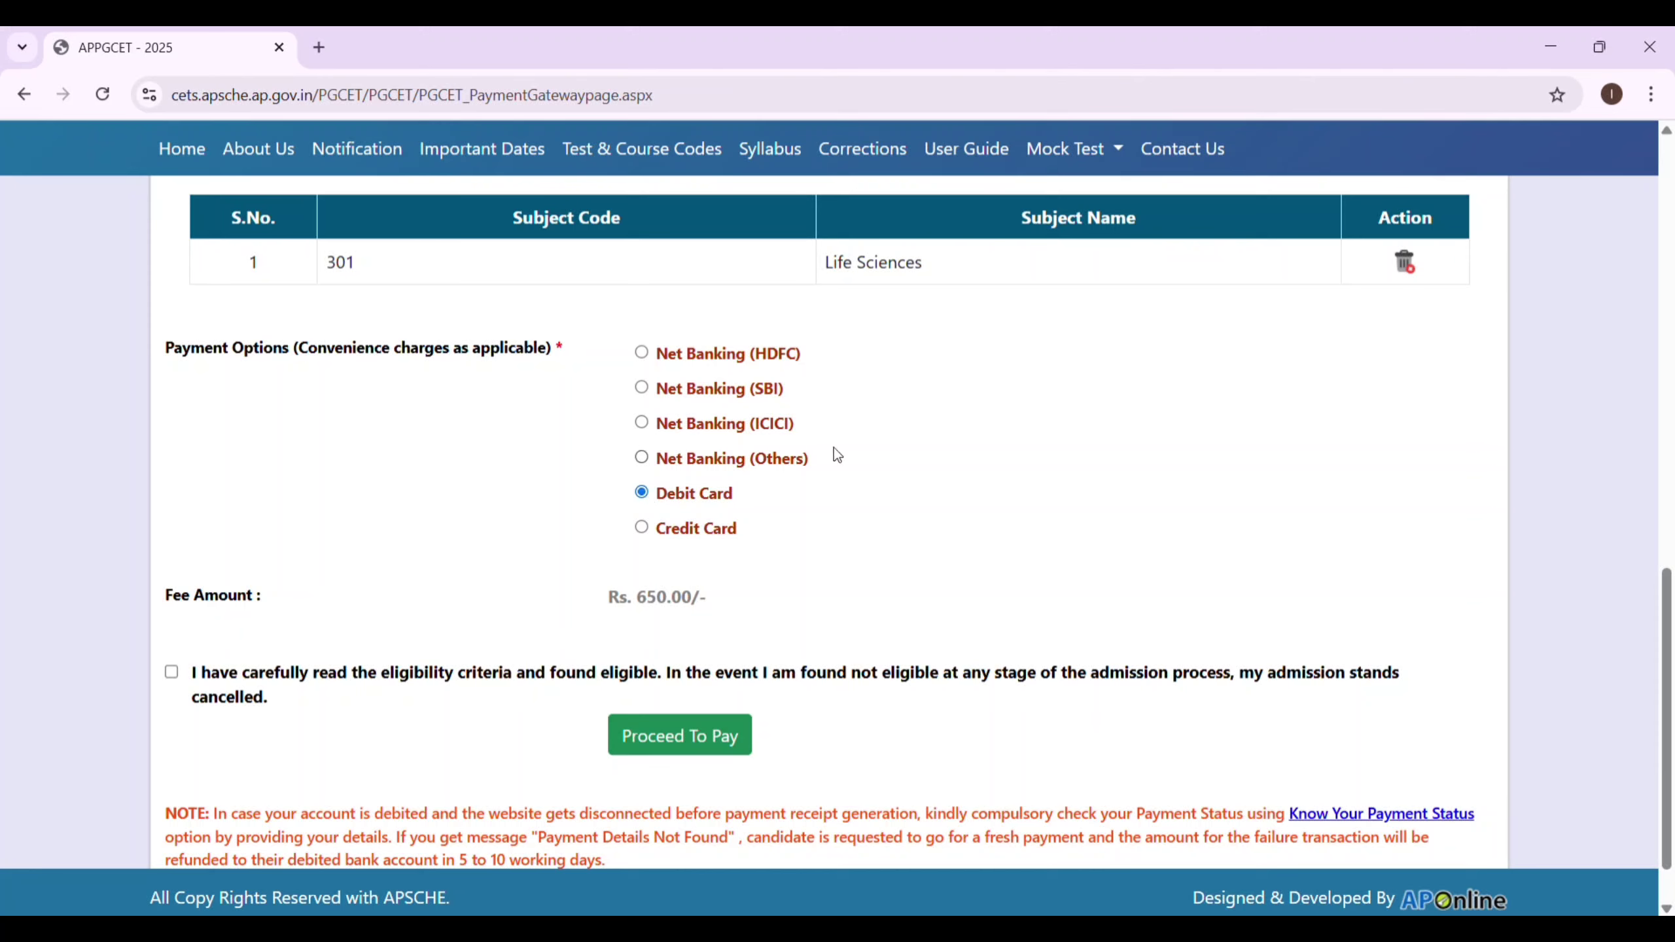
{"action": "left_click", "coordinate": [172, 673]}
{"action": "left_click", "coordinate": [718, 733]}
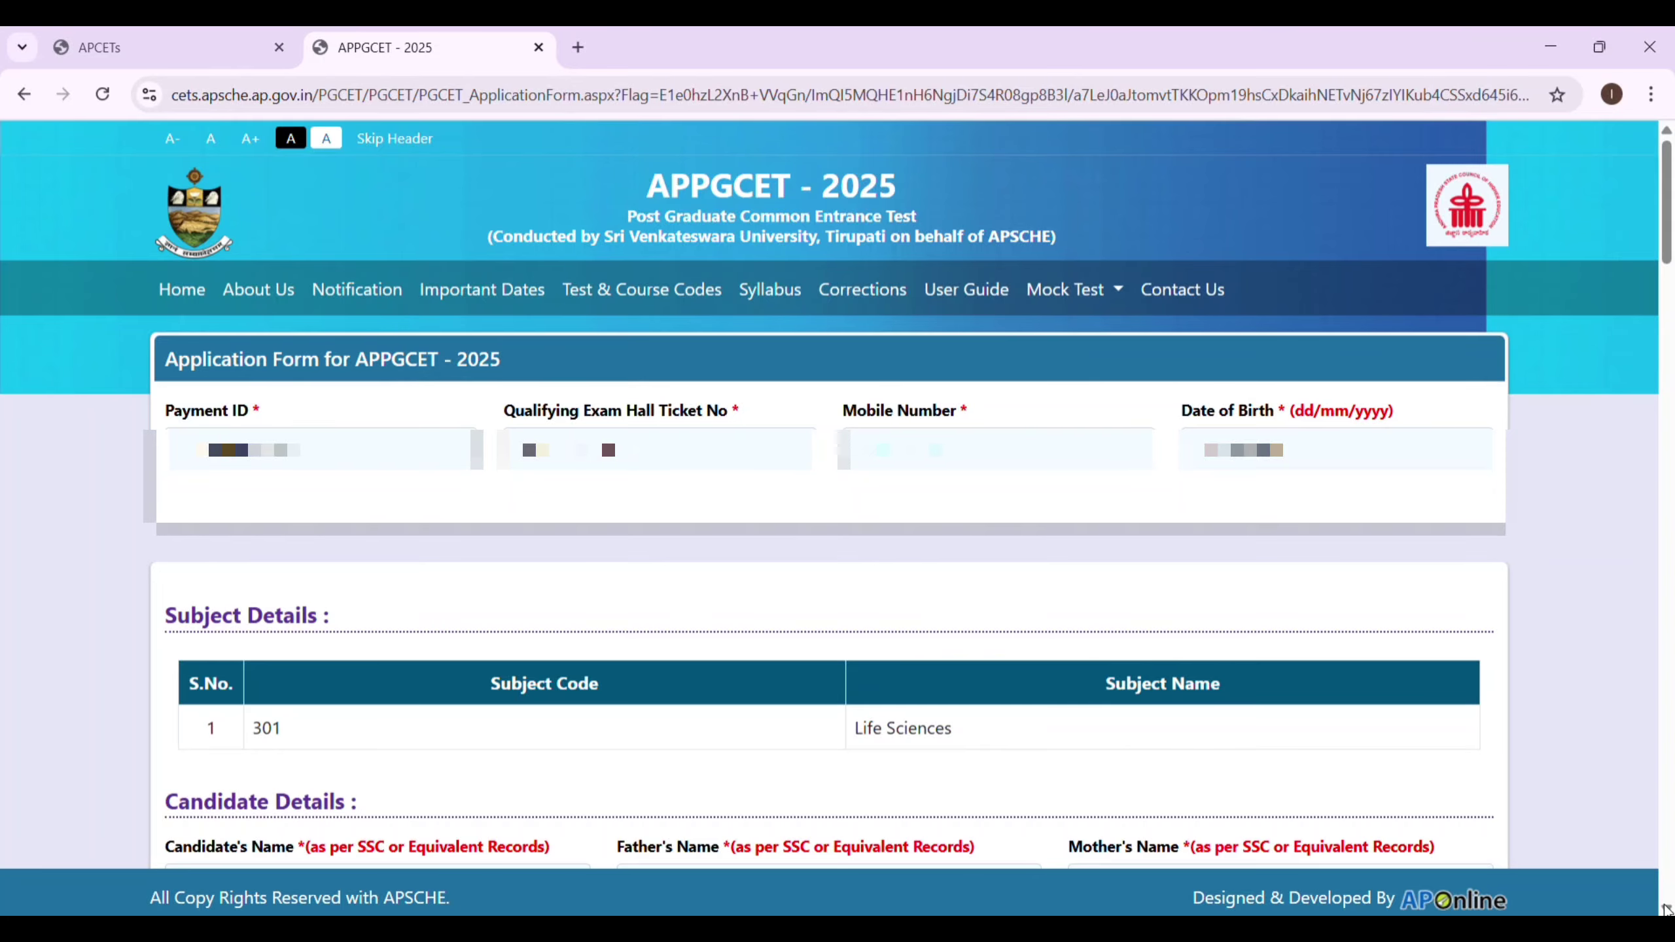
{"action": "scroll", "coordinate": [1665, 909], "scroll_direction": "down", "scroll_amount": 15}
{"action": "scroll", "coordinate": [1665, 909], "scroll_direction": "down", "scroll_amount": 15}
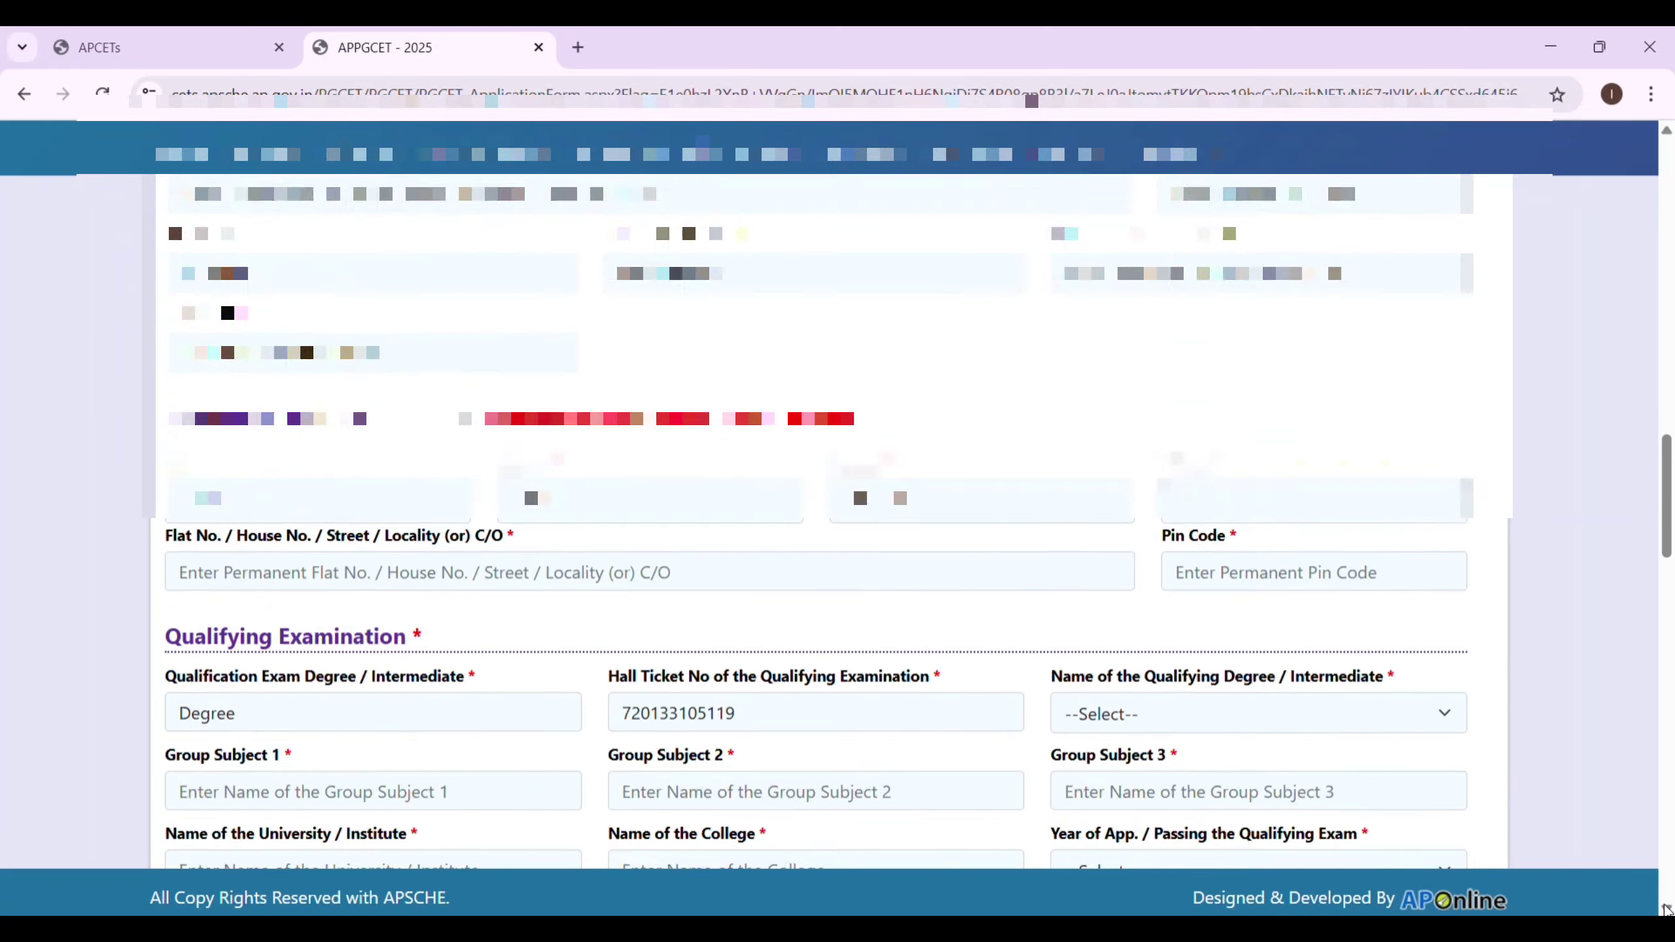
{"action": "scroll", "coordinate": [1665, 909], "scroll_direction": "down", "scroll_amount": 1}
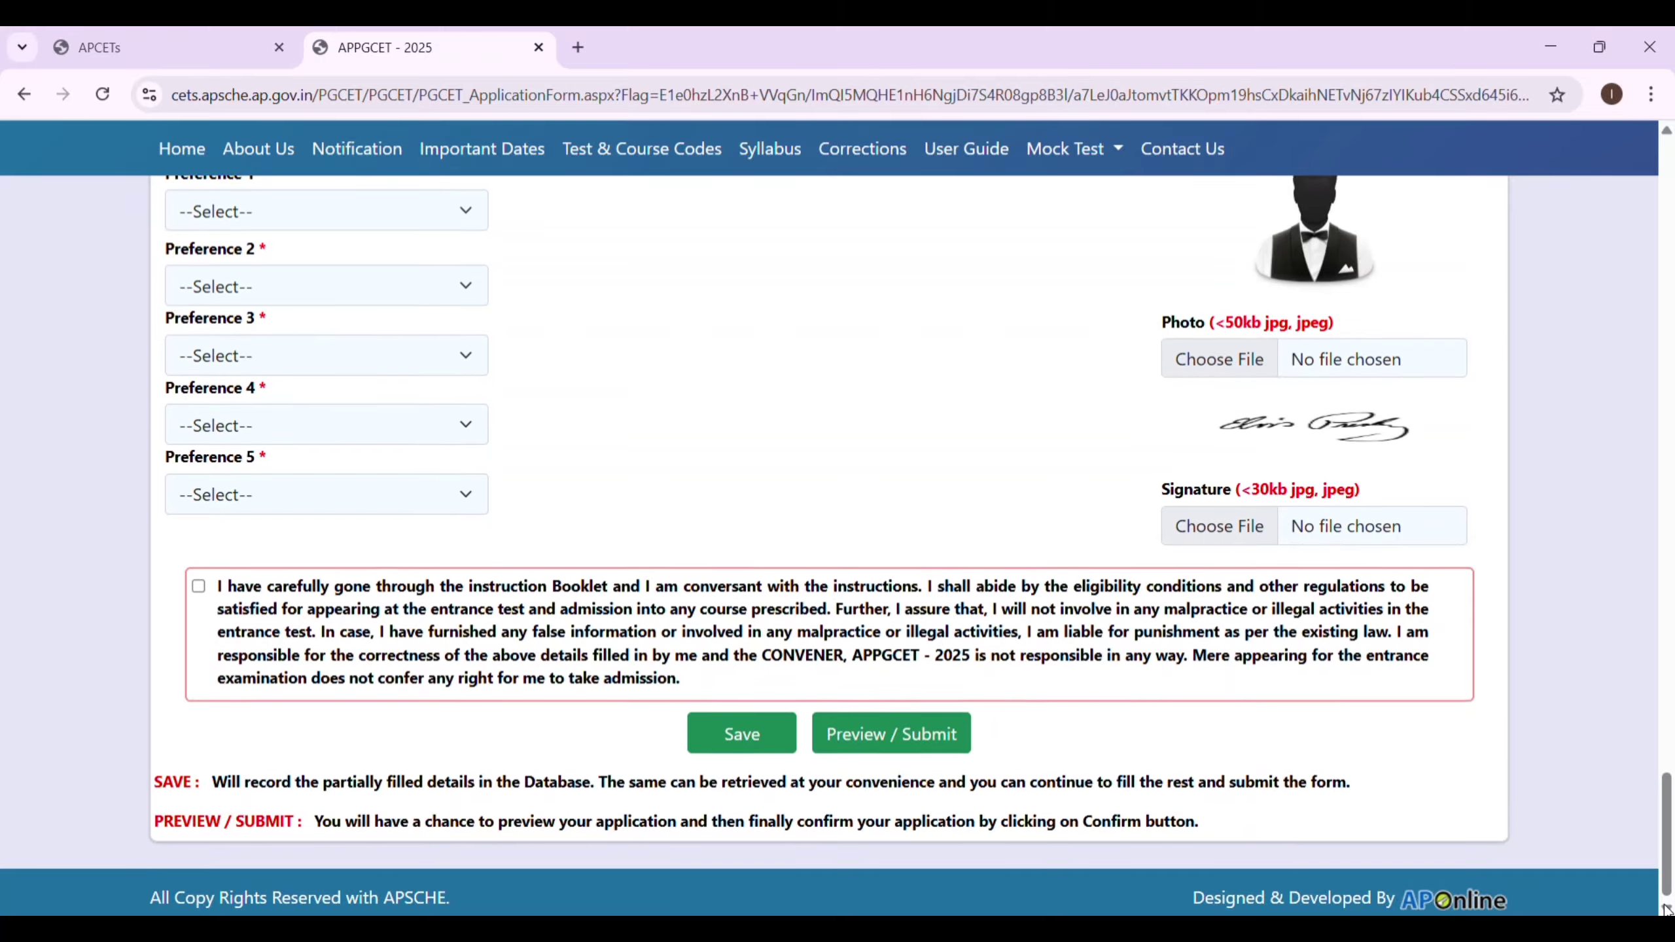
{"action": "scroll", "coordinate": [1665, 909], "scroll_direction": "up", "scroll_amount": 3}
{"action": "scroll", "coordinate": [1664, 909], "scroll_direction": "up", "scroll_amount": 4}
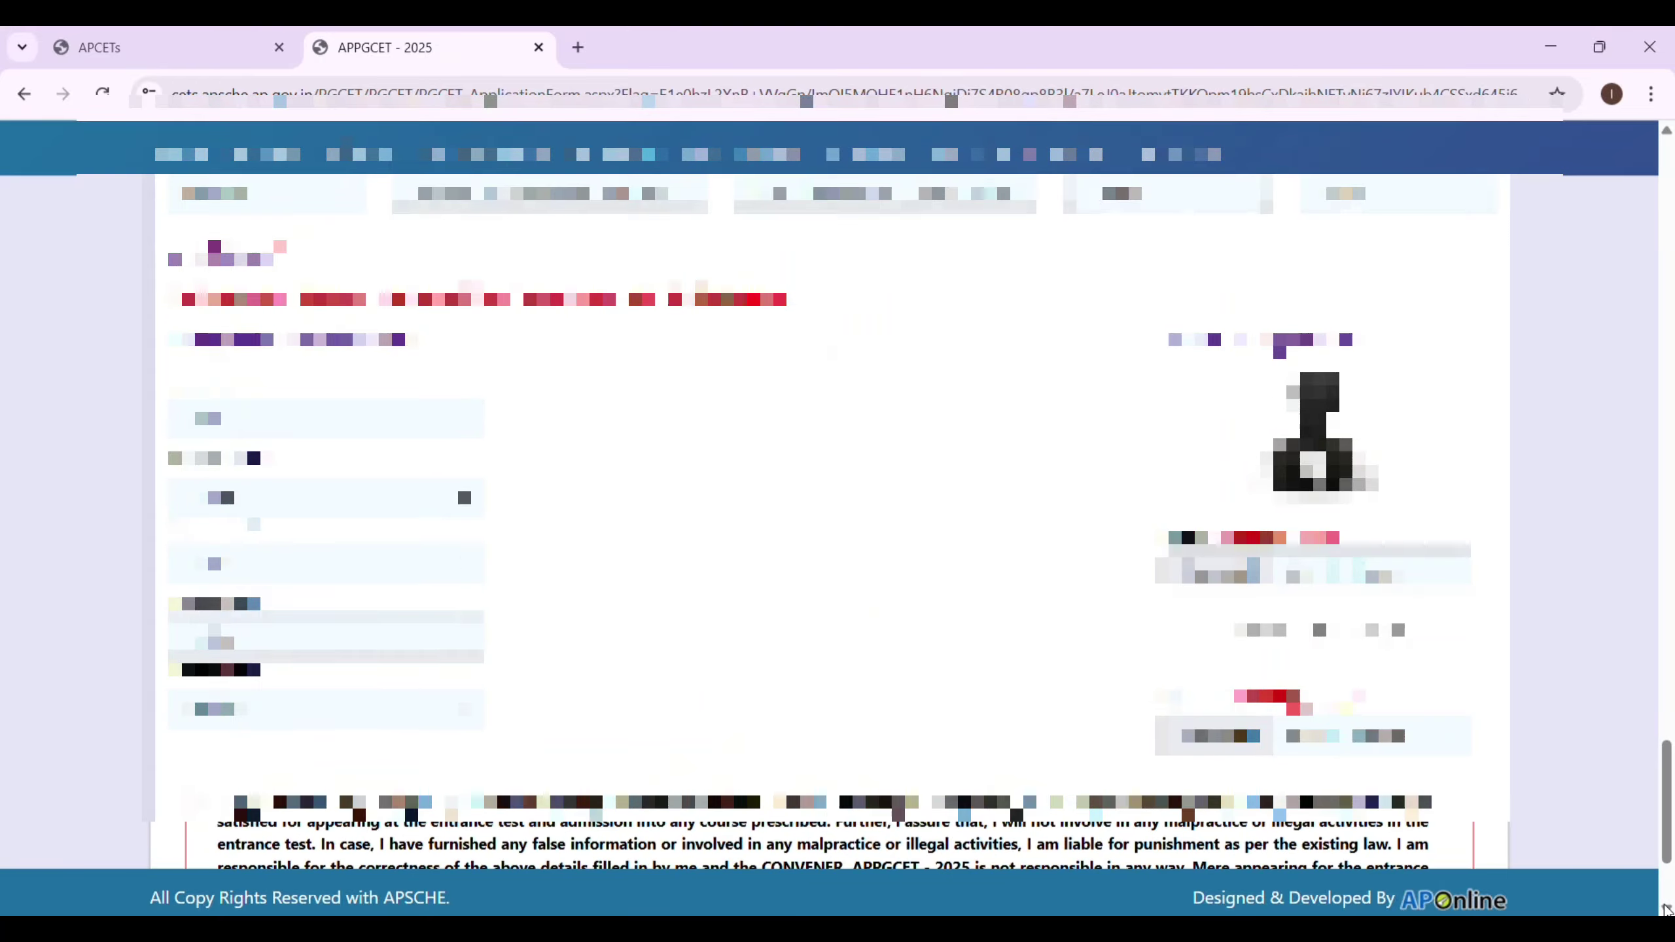
{"action": "scroll", "coordinate": [1664, 910], "scroll_direction": "up", "scroll_amount": 20}
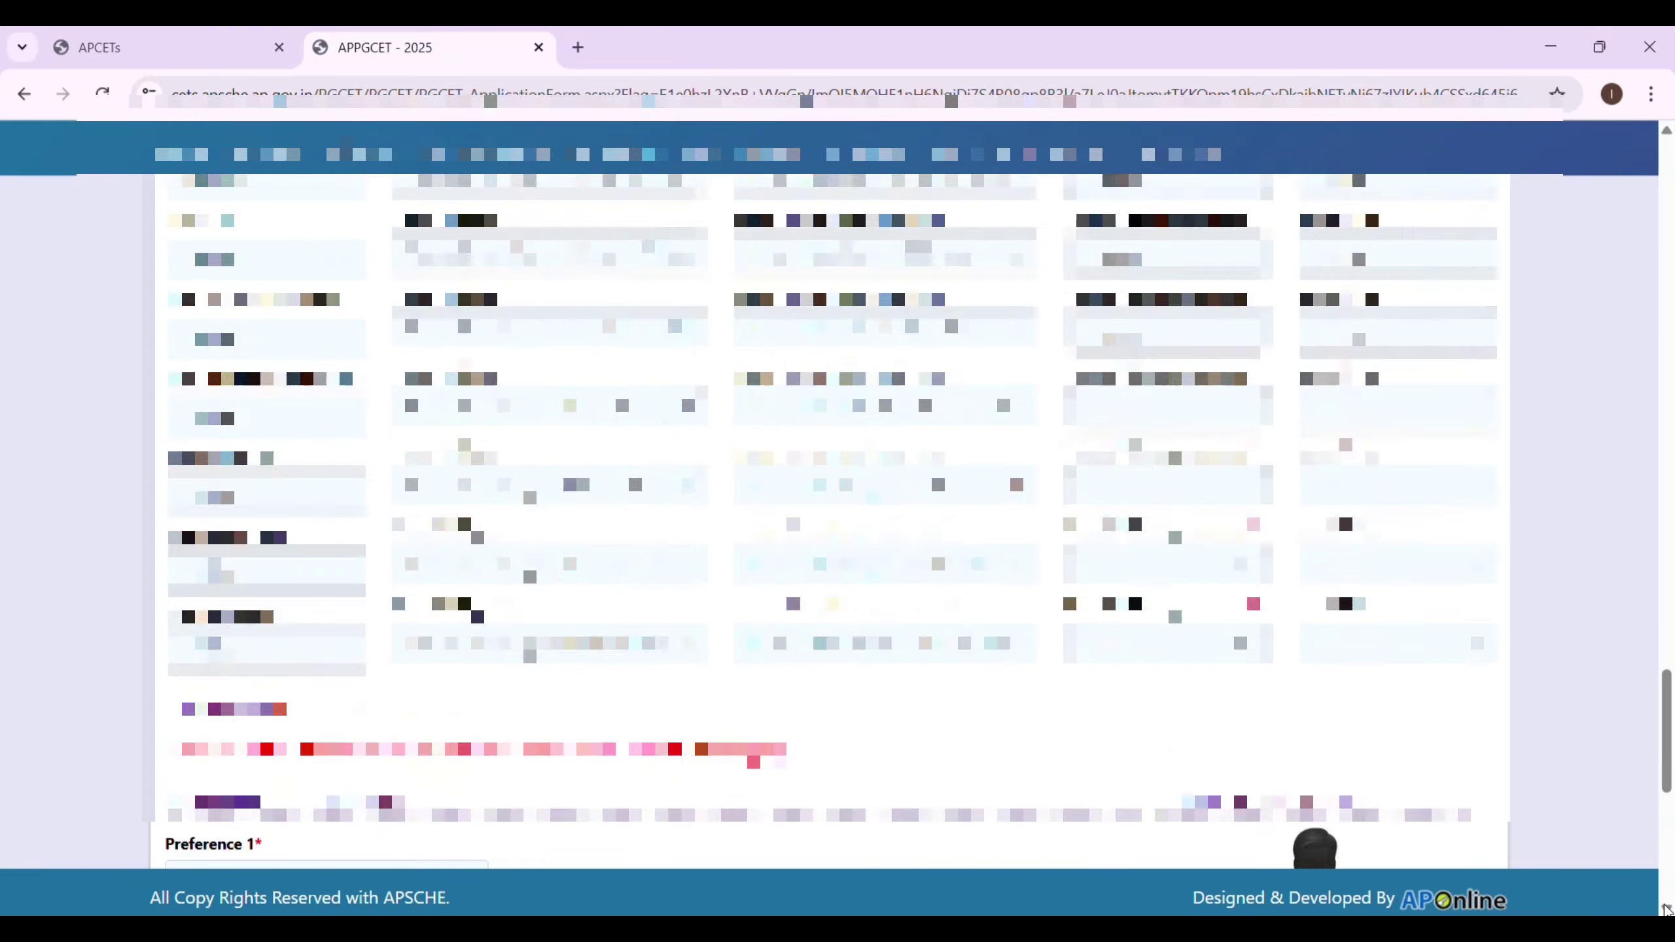
{"action": "scroll", "coordinate": [1665, 909], "scroll_direction": "up", "scroll_amount": 15}
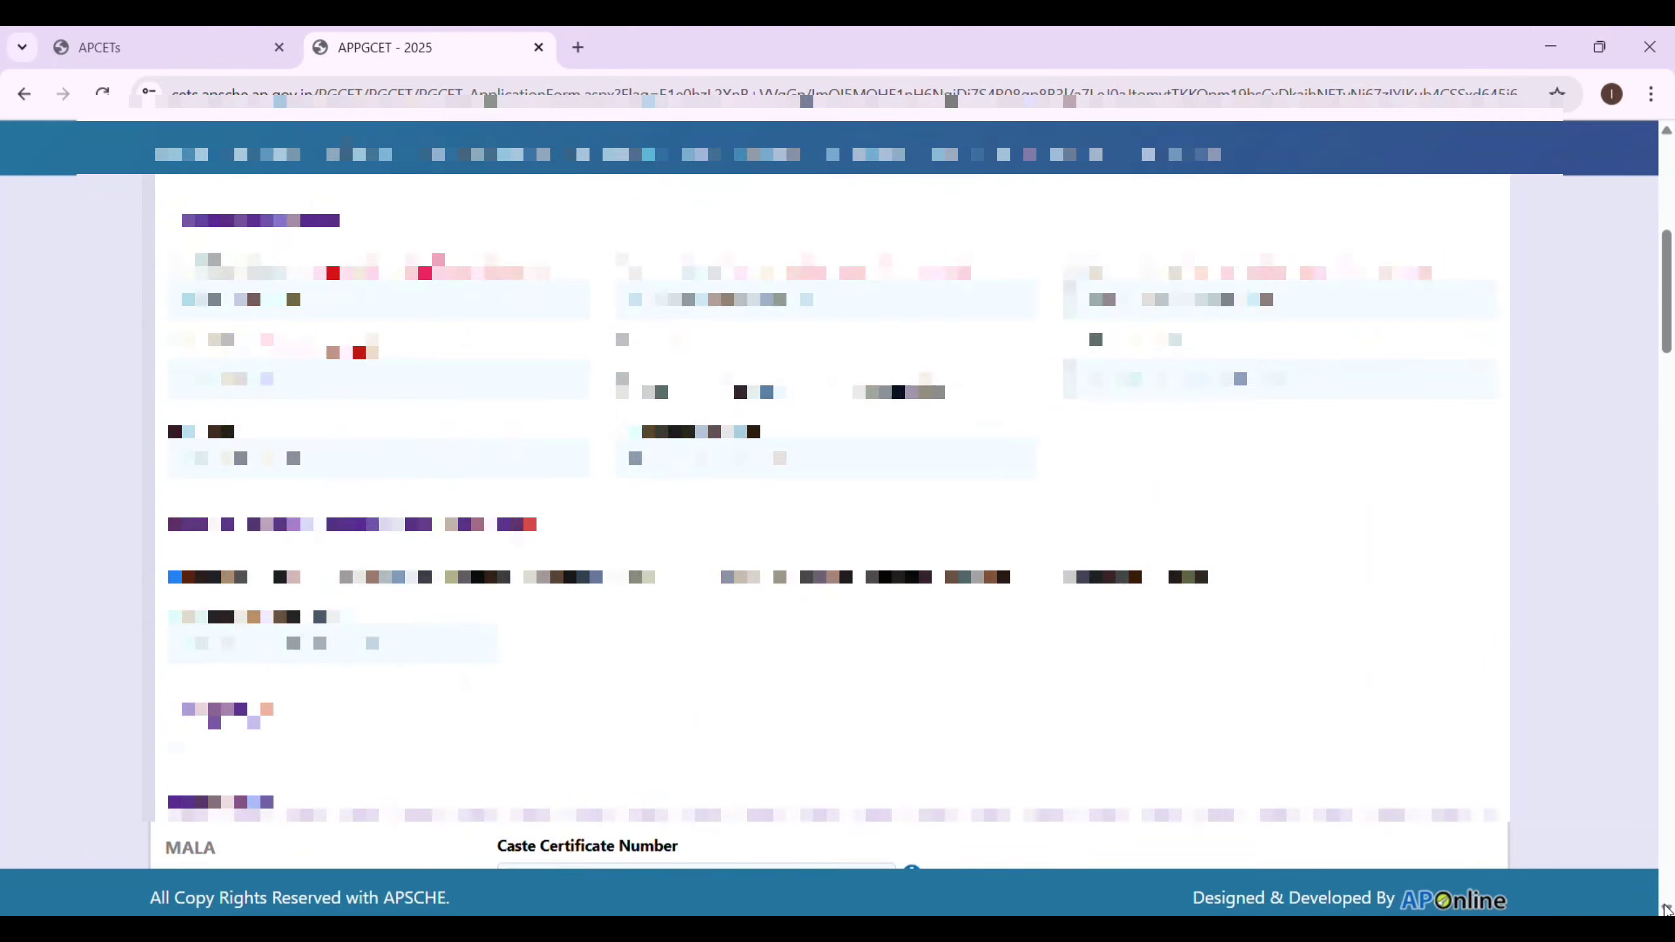
{"action": "scroll", "coordinate": [1664, 909], "scroll_direction": "down", "scroll_amount": 15}
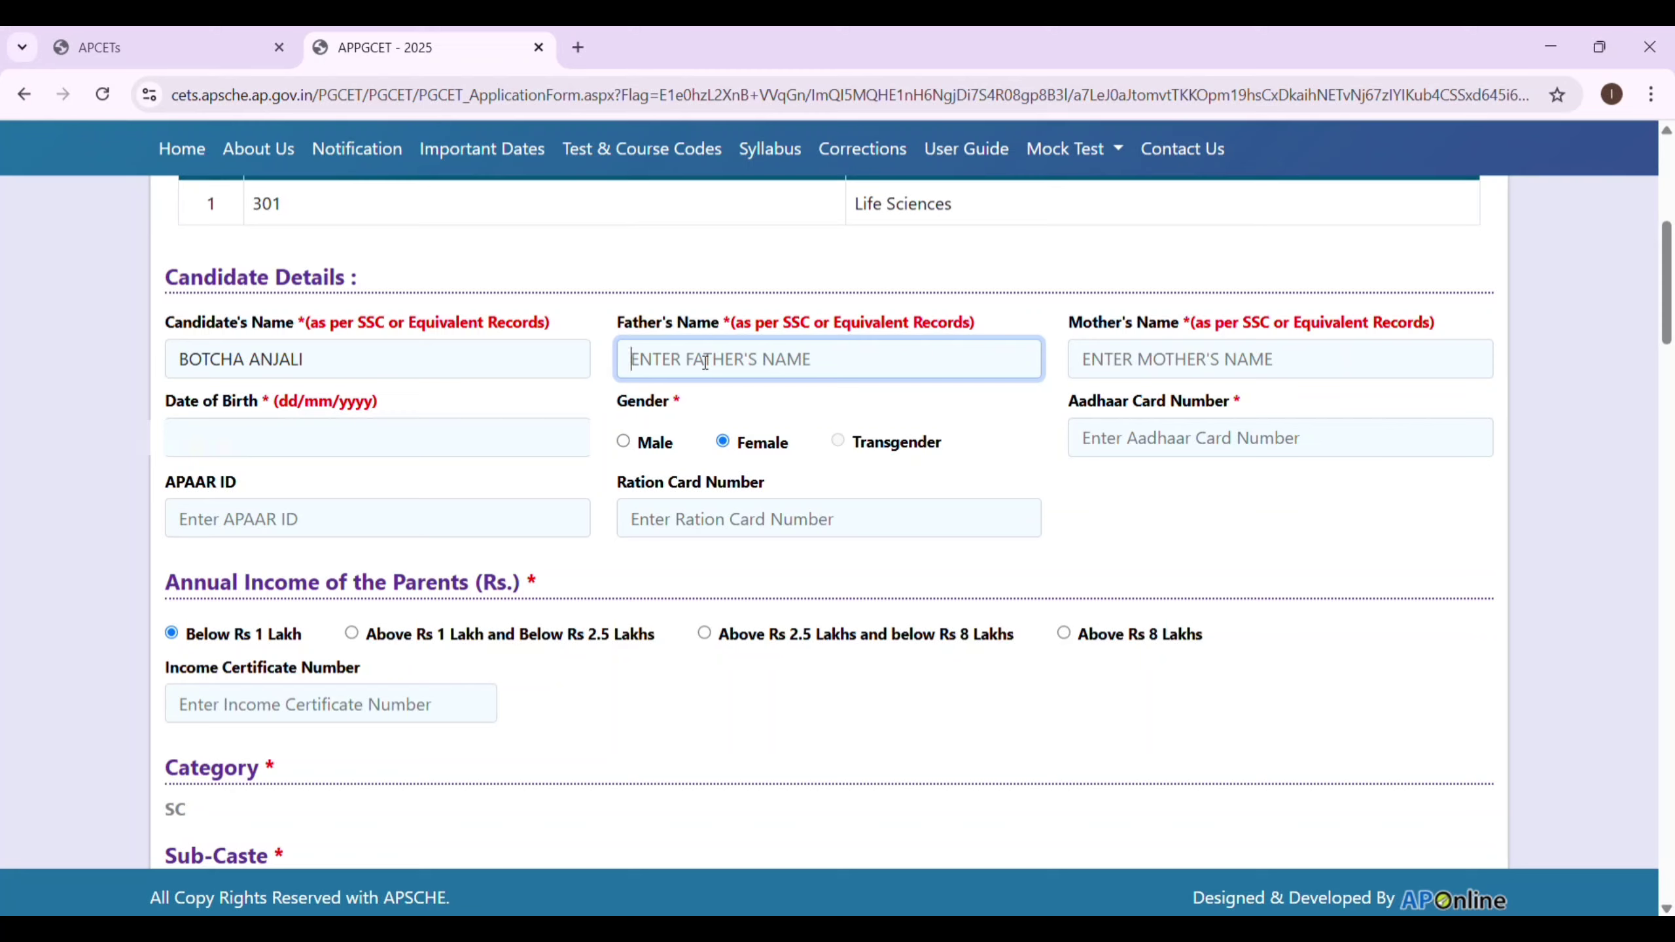
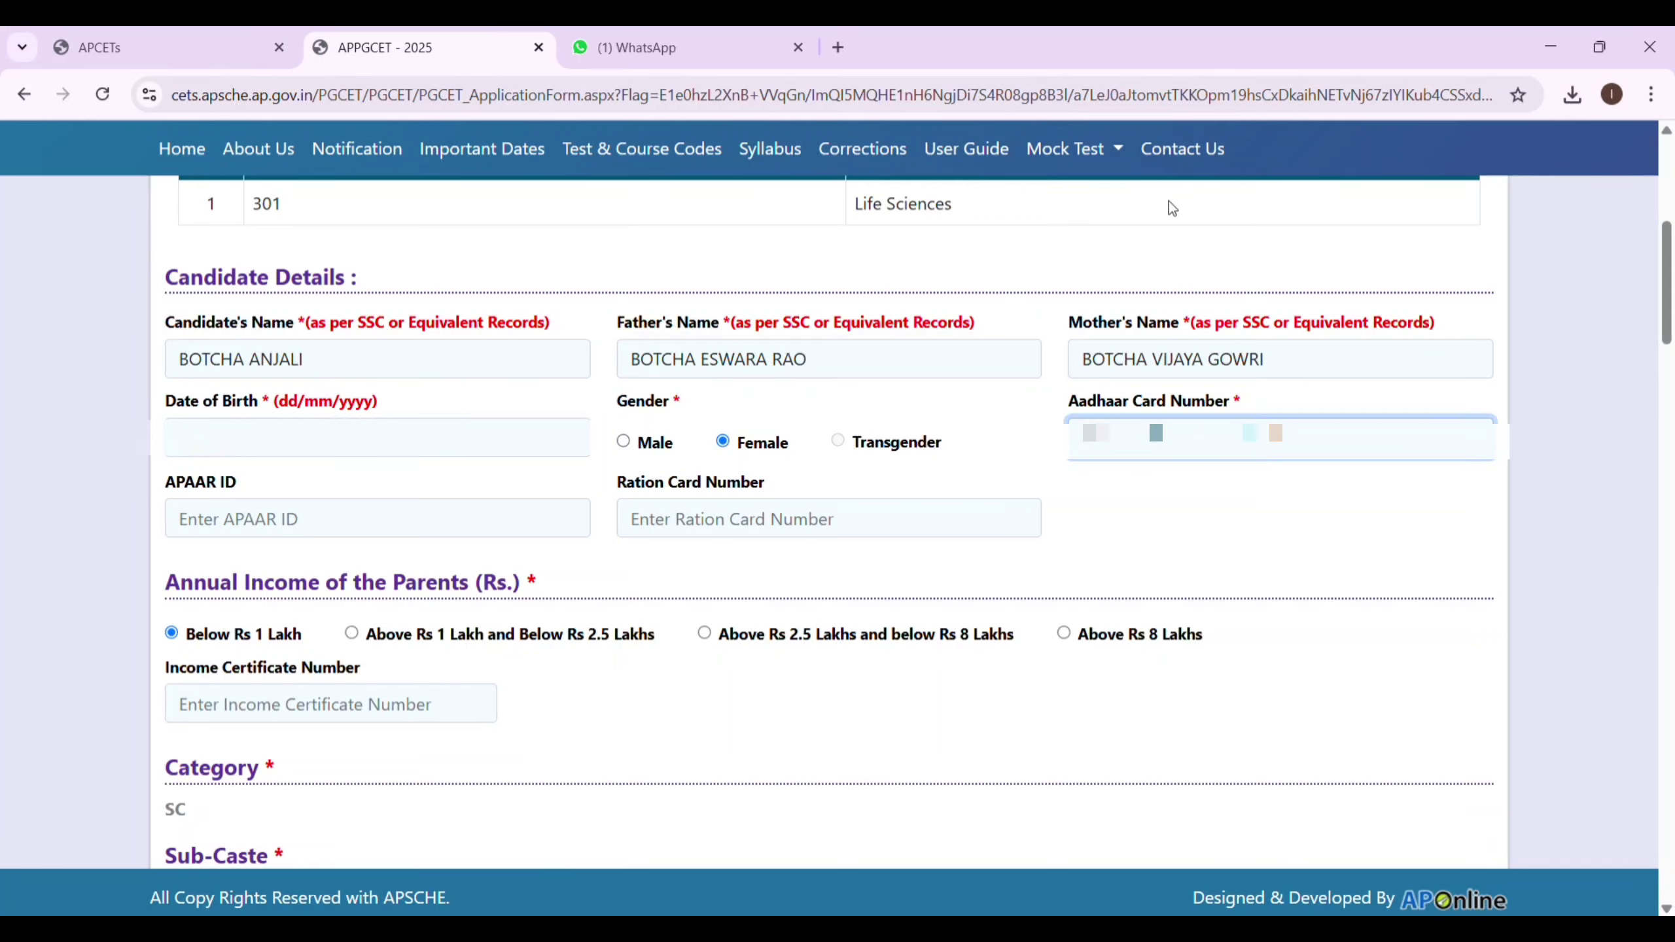
Enter the parent's name and the candidate's Aadhaar card number in the candidate details.
{"action": "type", "text": "••••••"}
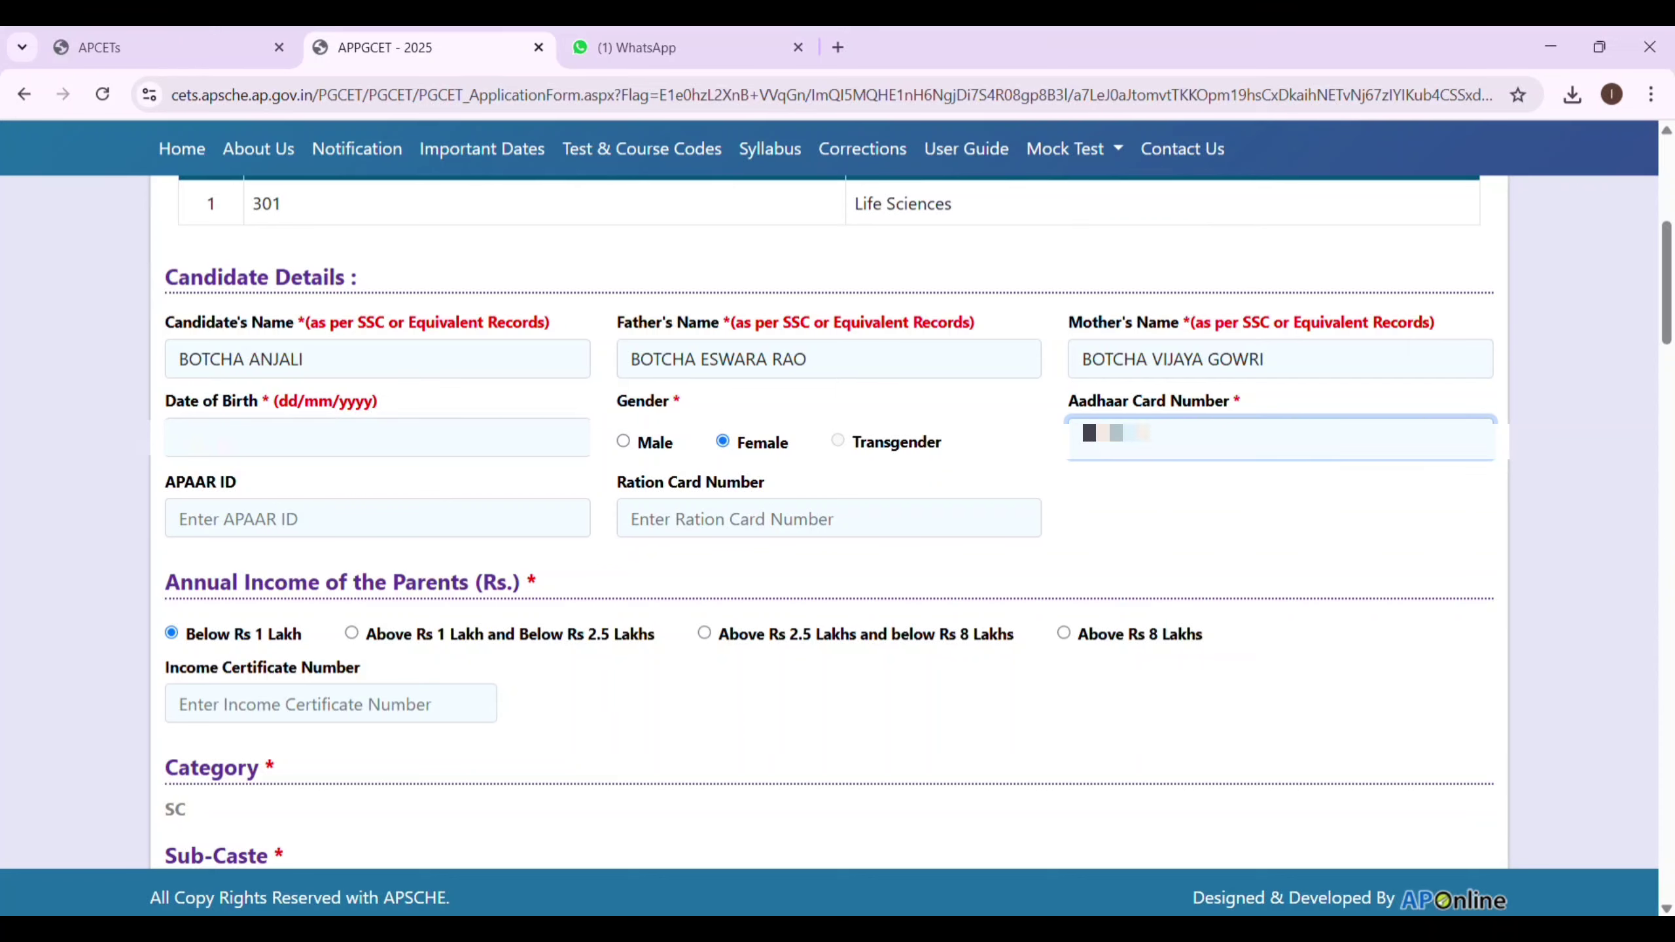
{"action": "type", "text": "••••••"}
{"action": "left_click", "coordinate": [321, 523]}
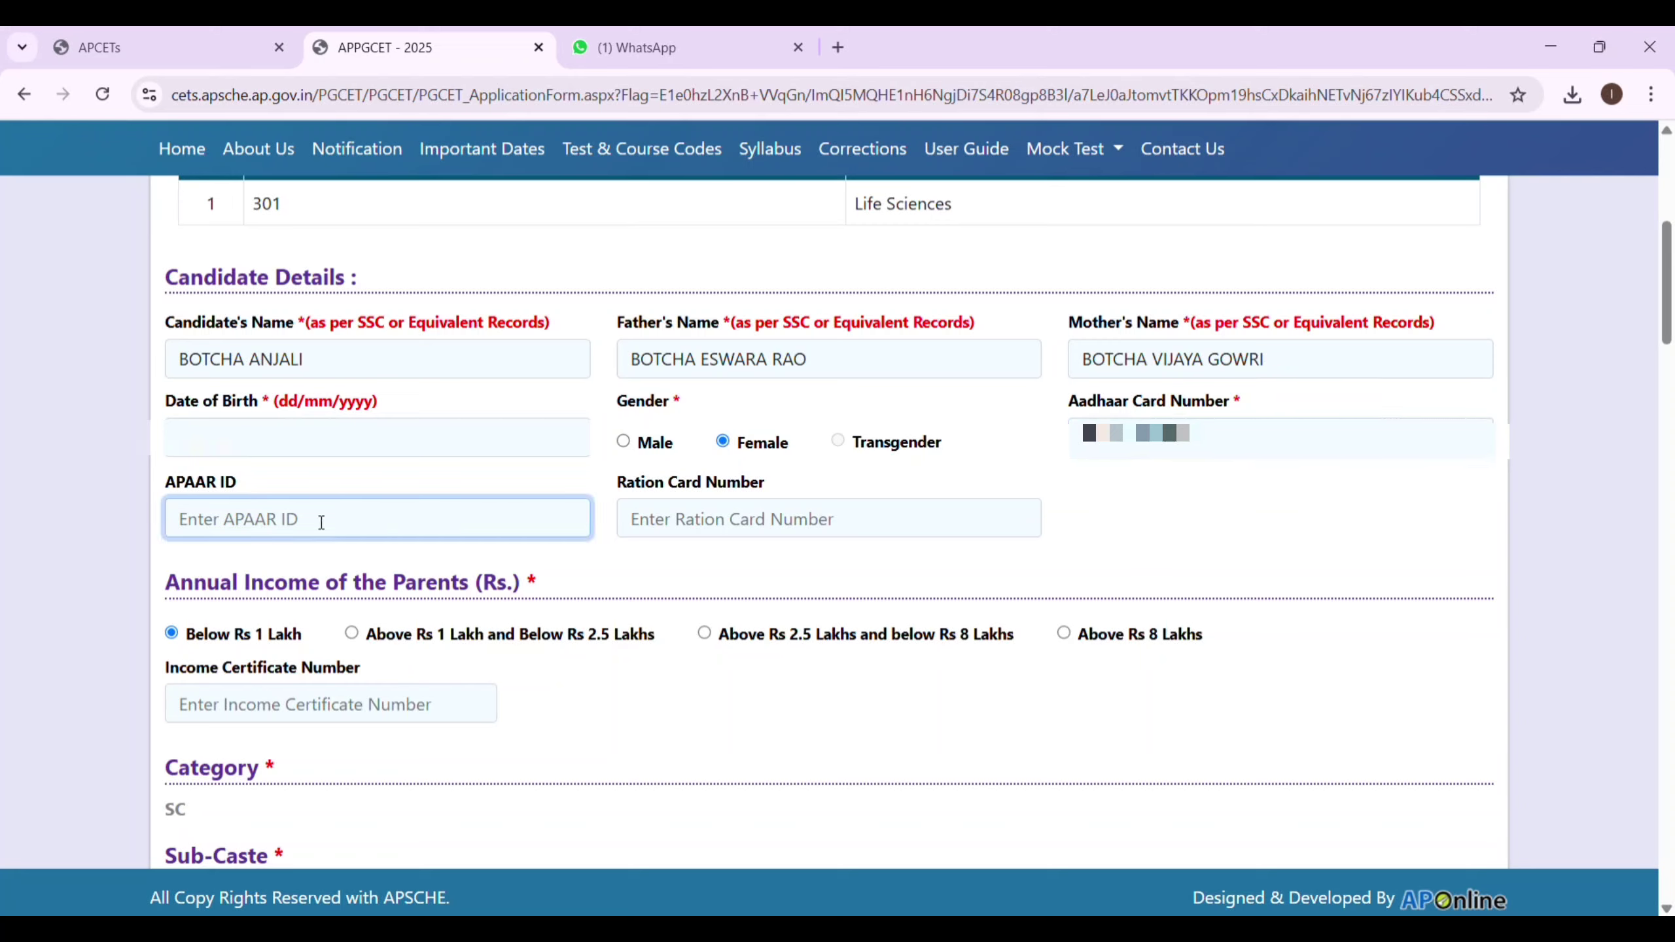
{"action": "left_click", "coordinate": [661, 536]}
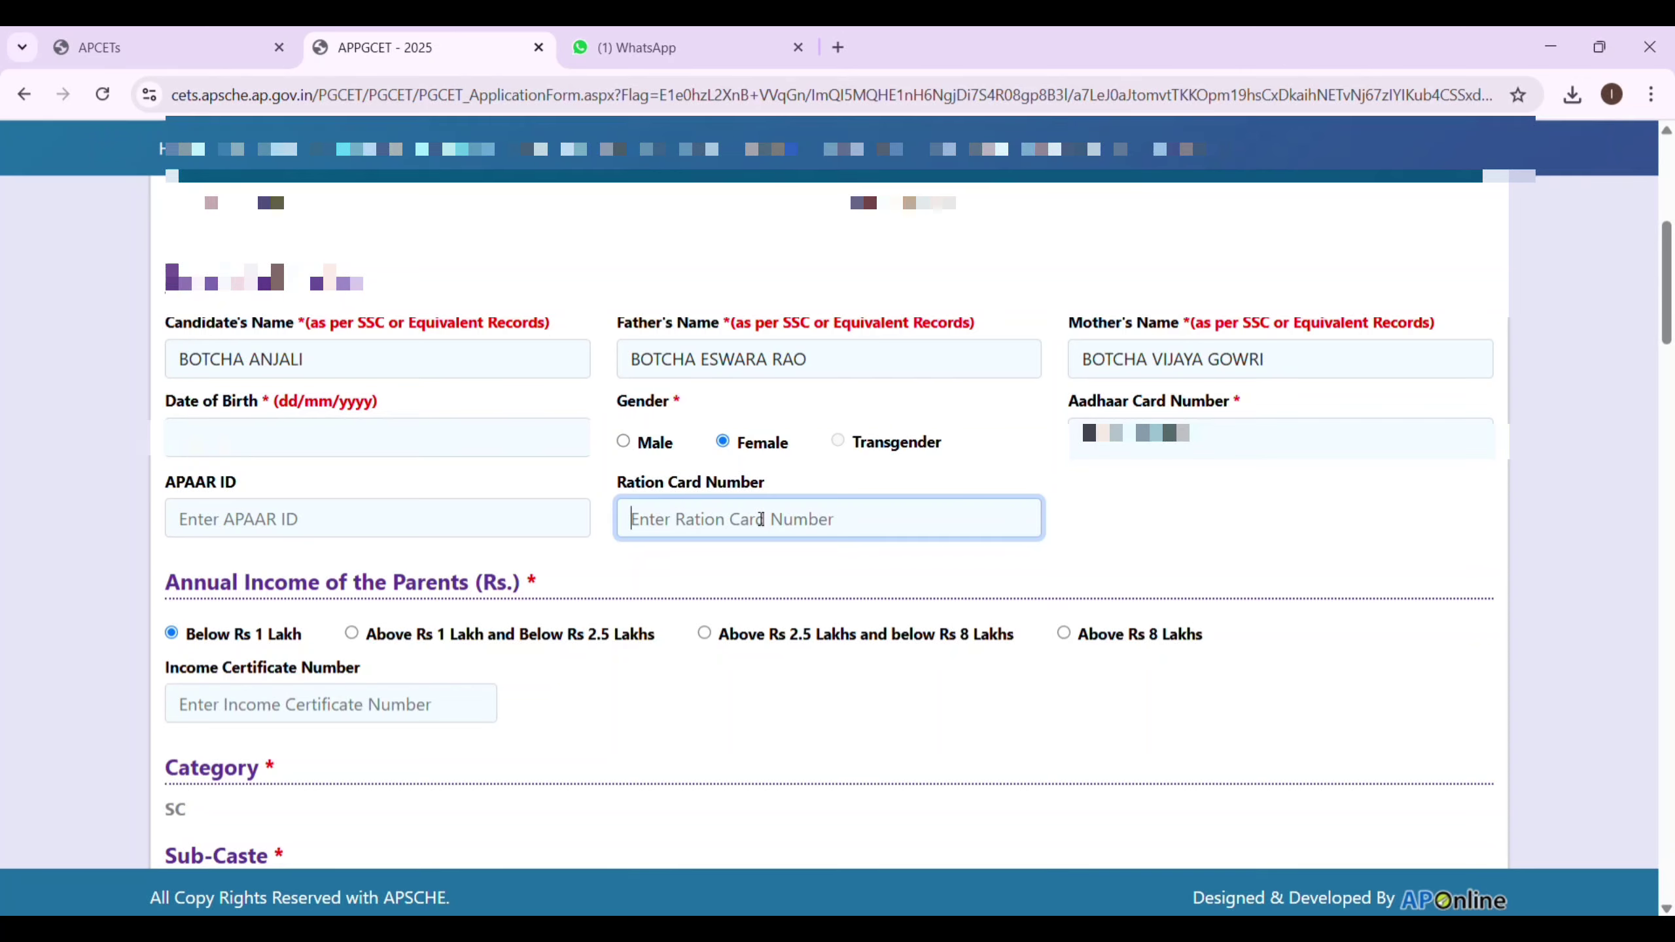
Fill in the caste certificate number, leaving the income certificate number blank.
{"action": "scroll", "coordinate": [594, 709], "scroll_direction": "down", "scroll_amount": 3}
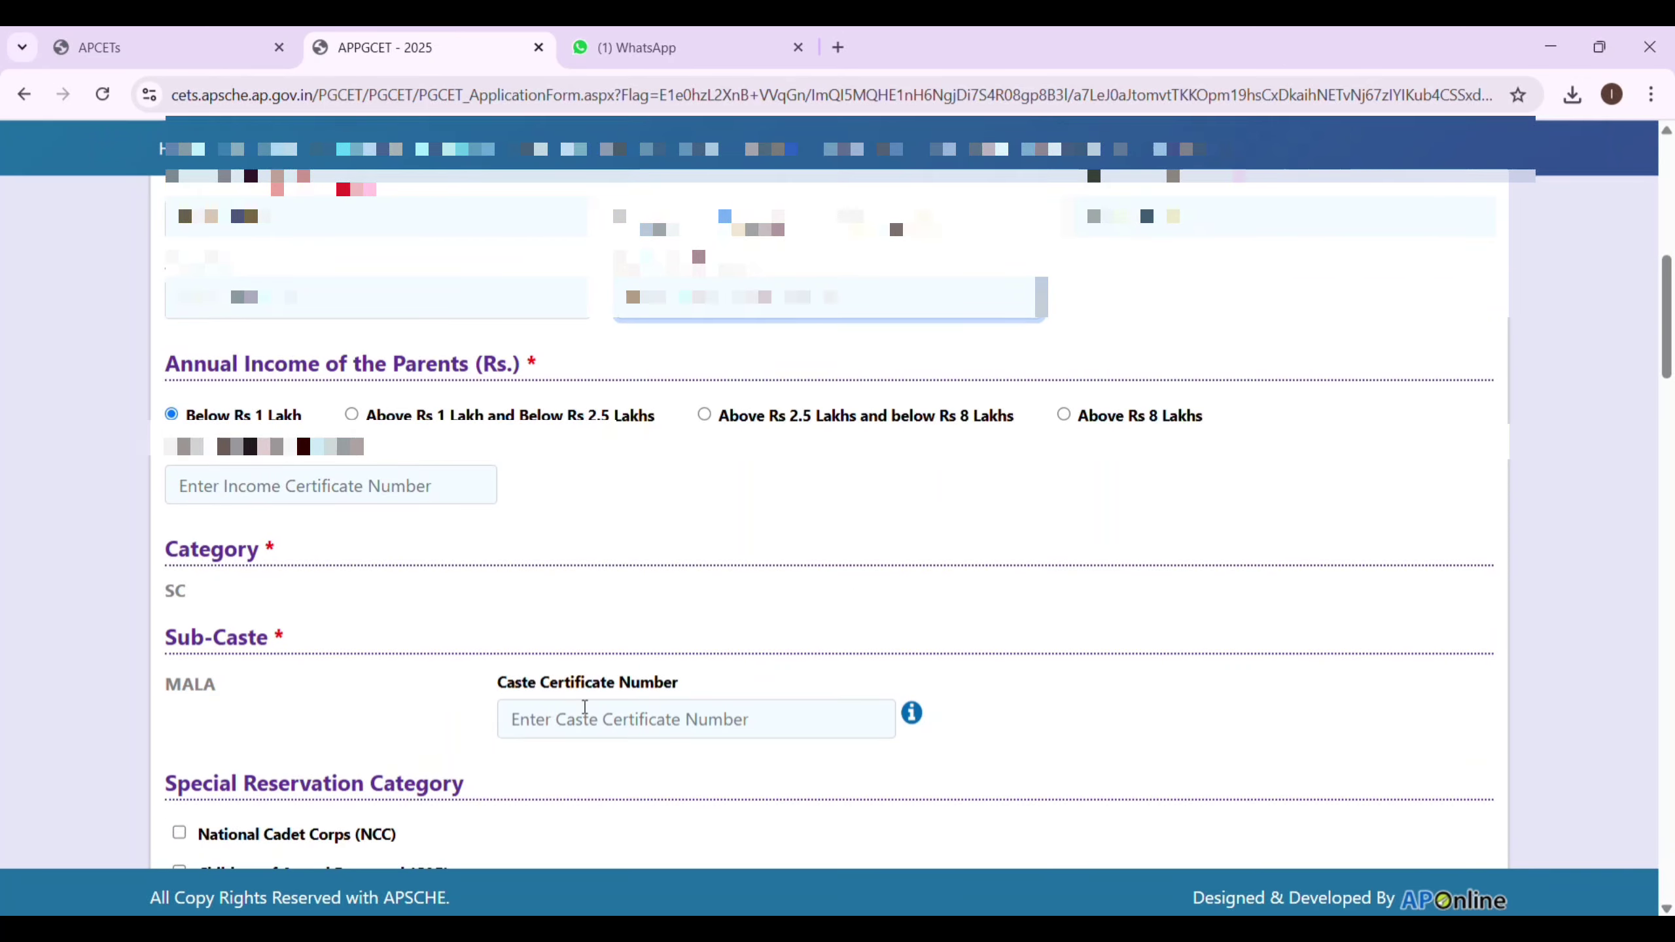
{"action": "left_click", "coordinate": [400, 488]}
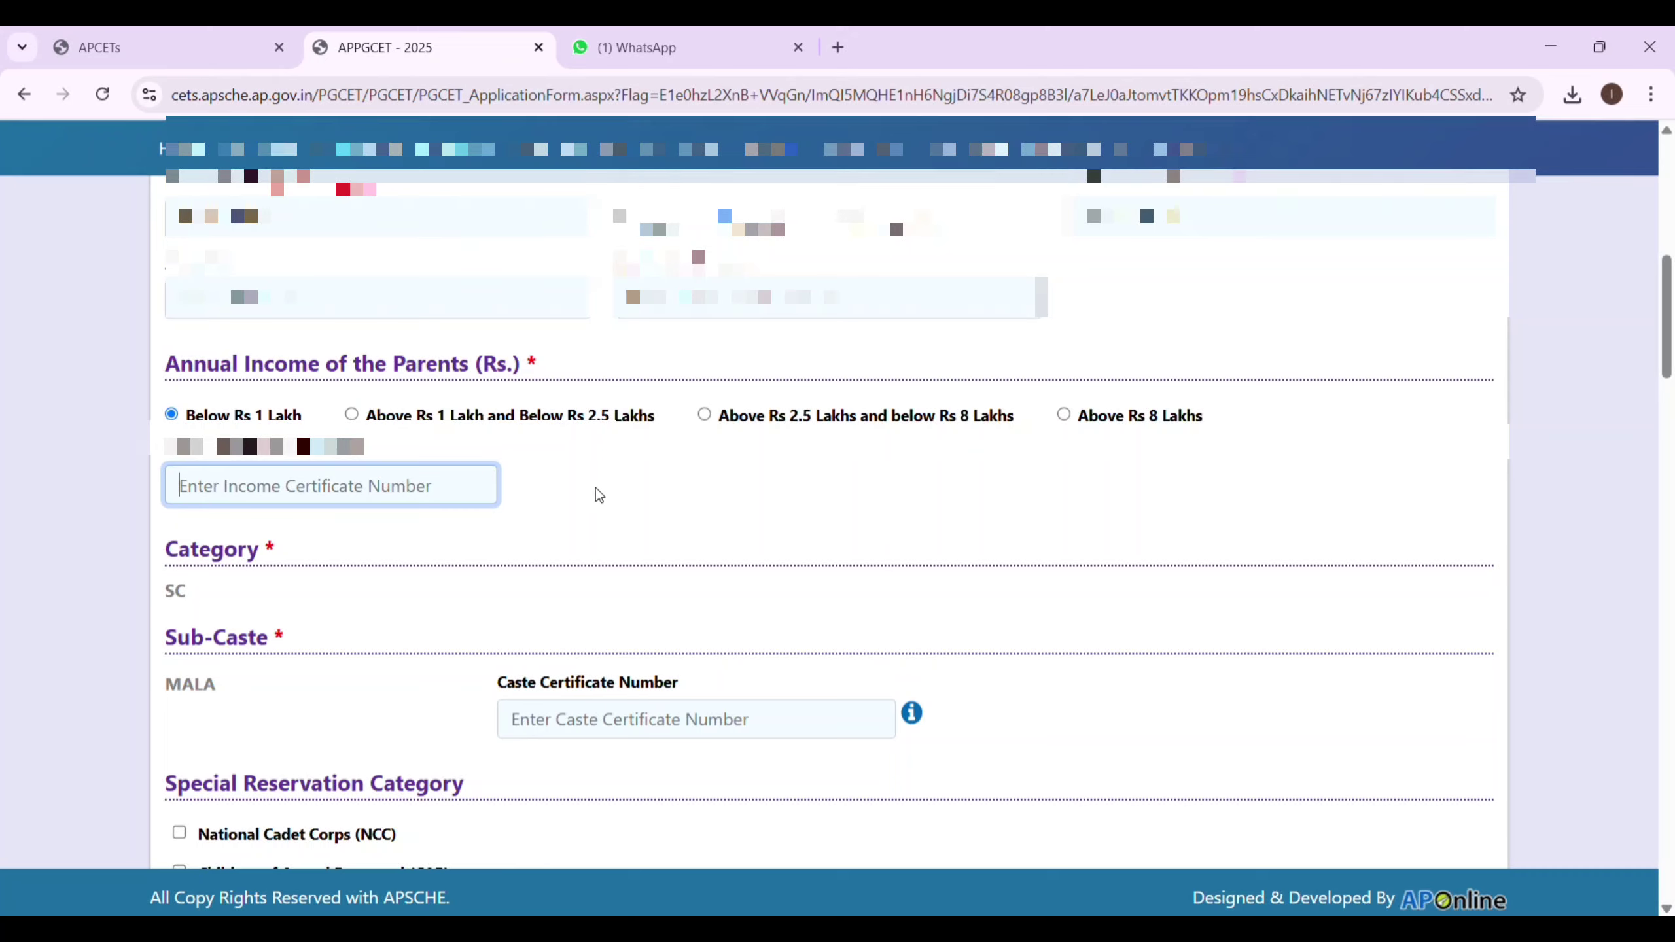
{"action": "left_click", "coordinate": [641, 731]}
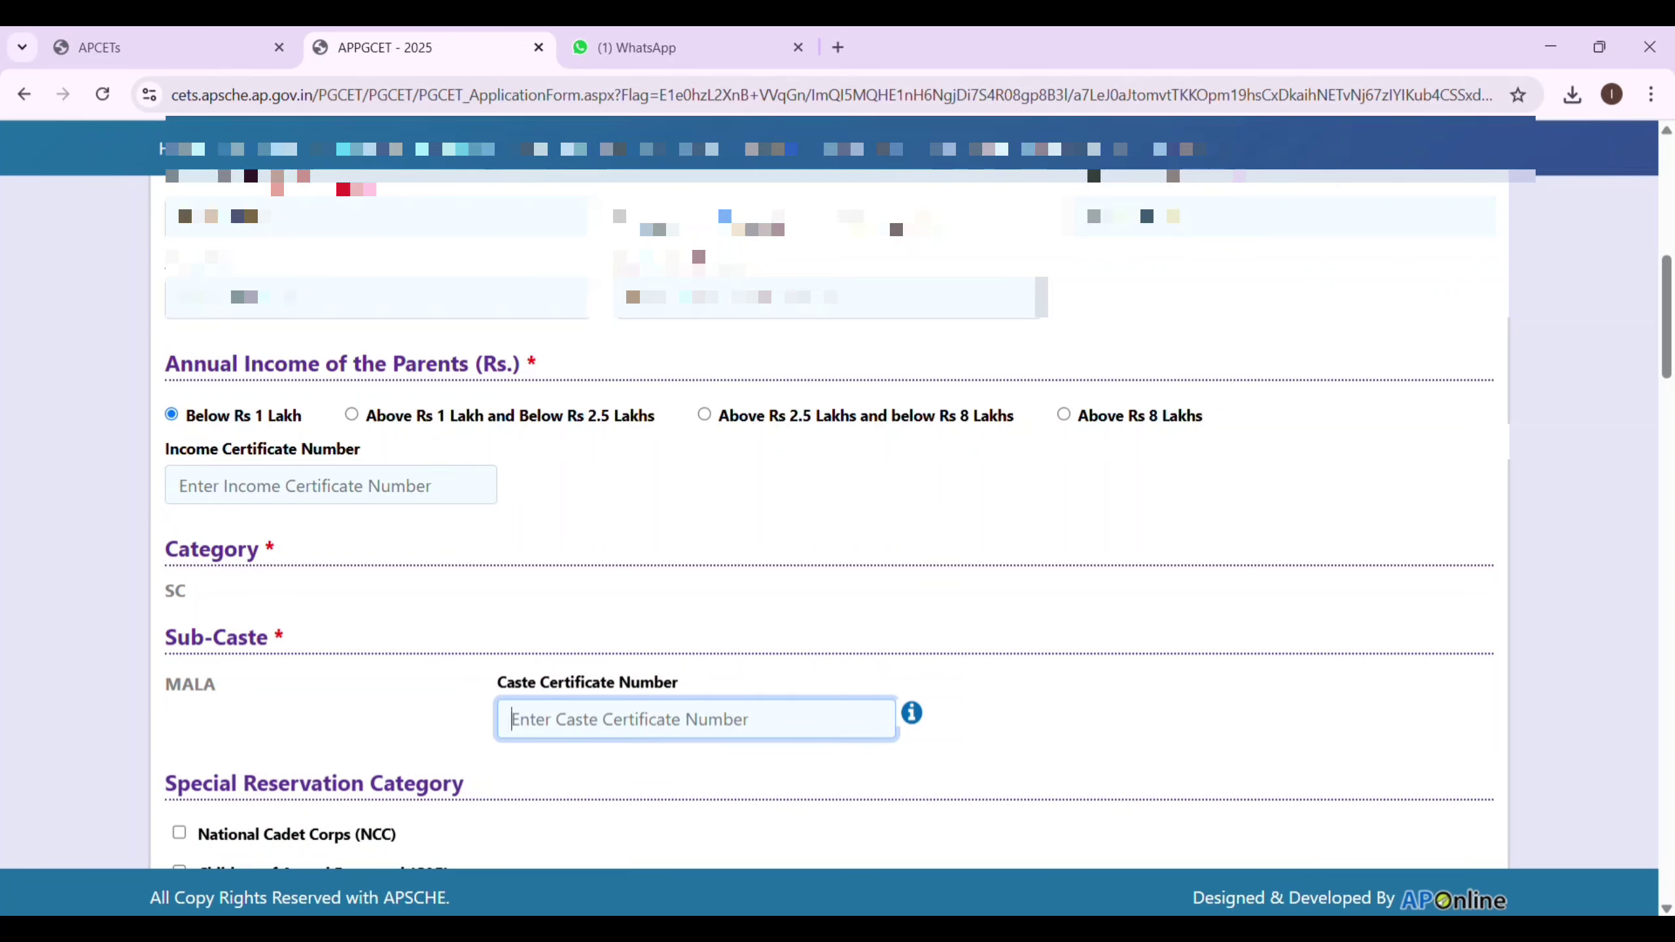
{"action": "left_click", "coordinate": [1652, 617]}
{"action": "scroll", "coordinate": [993, 538], "scroll_direction": "down", "scroll_amount": 3}
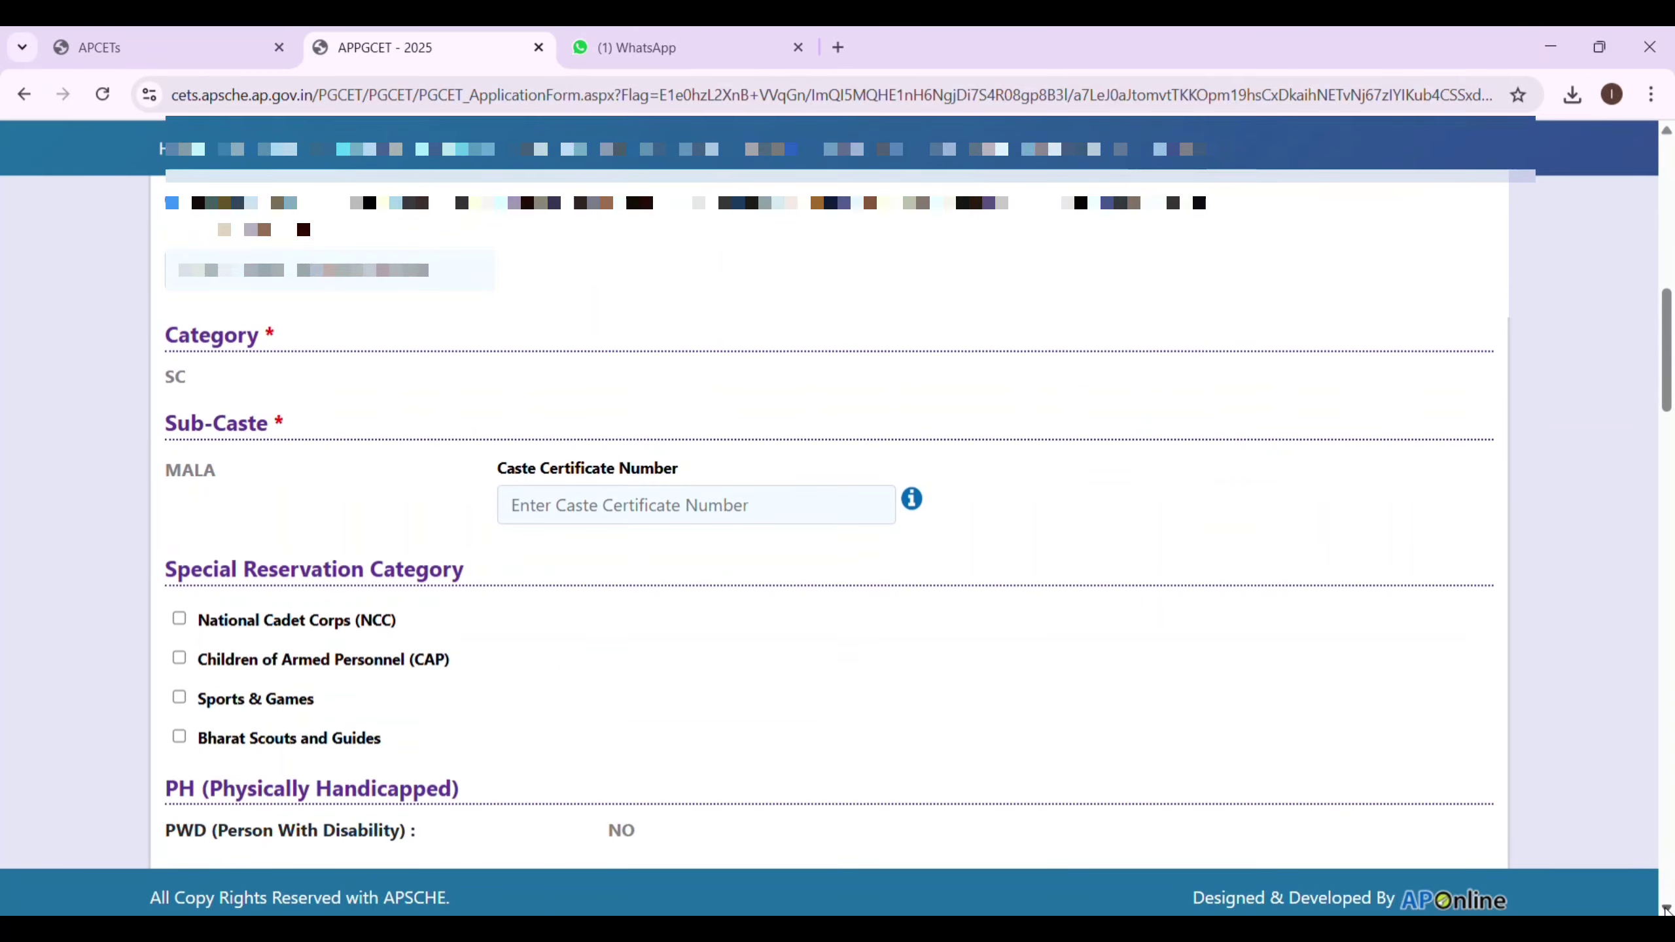
{"action": "left_click", "coordinate": [702, 455]}
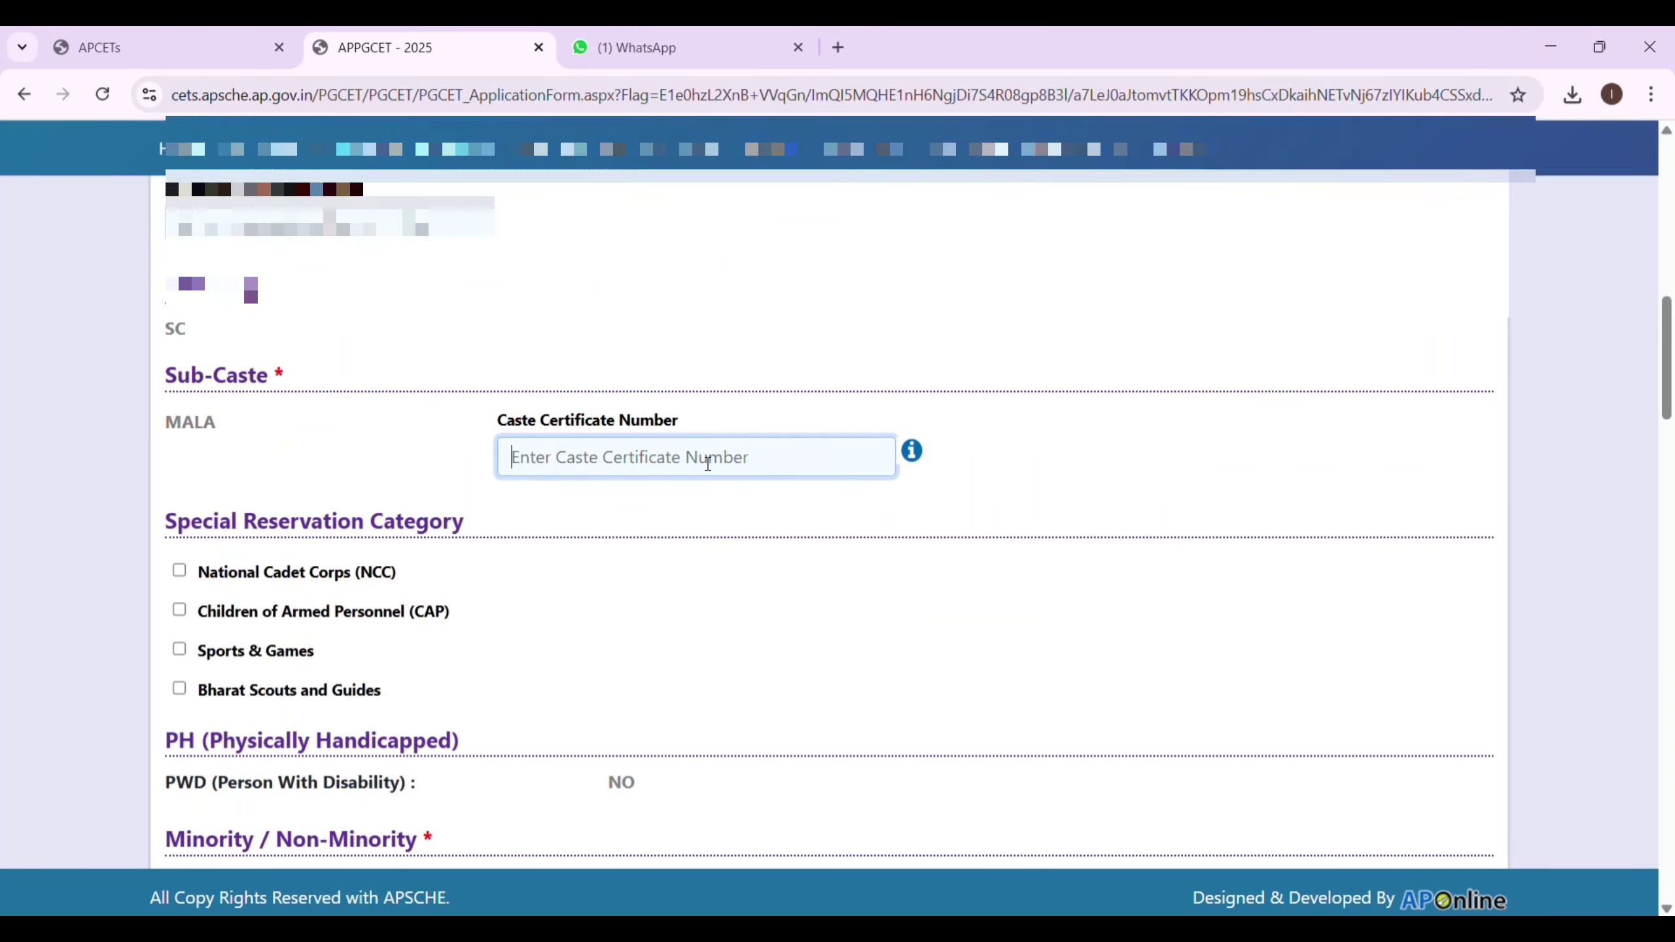
{"action": "scroll", "coordinate": [1666, 909], "scroll_direction": "down", "scroll_amount": 2}
{"action": "left_click", "coordinate": [1666, 910]}
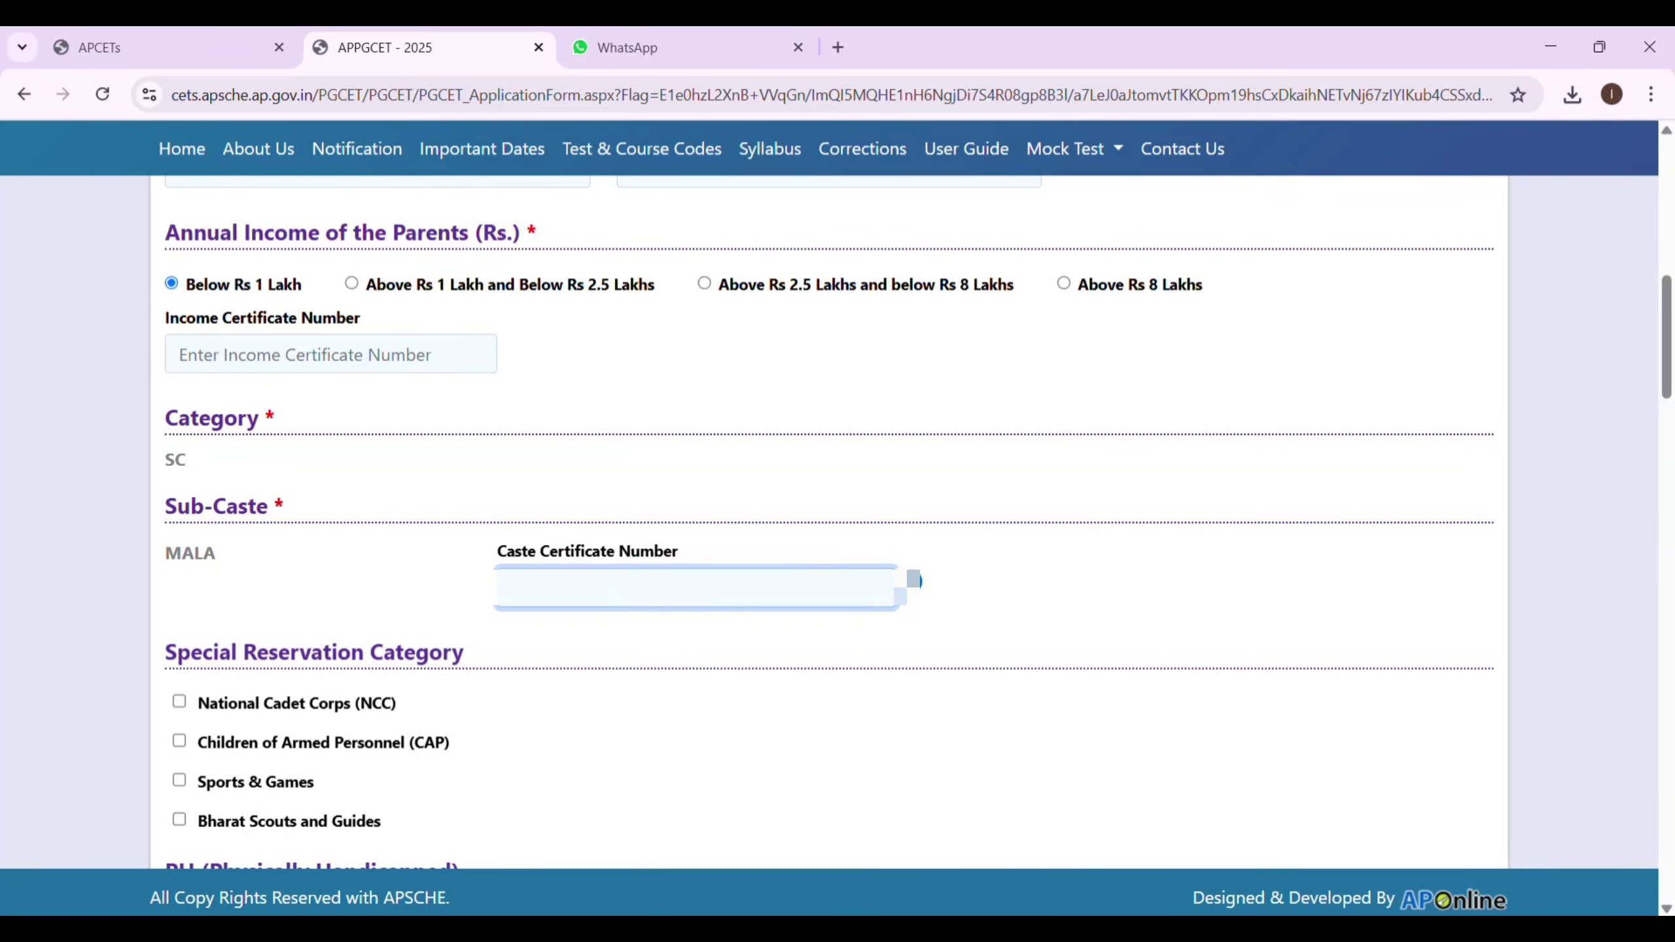
Submit the caste certificate number and mark its fetched details as correct (Yes).
{"action": "key", "text": "Tab"}
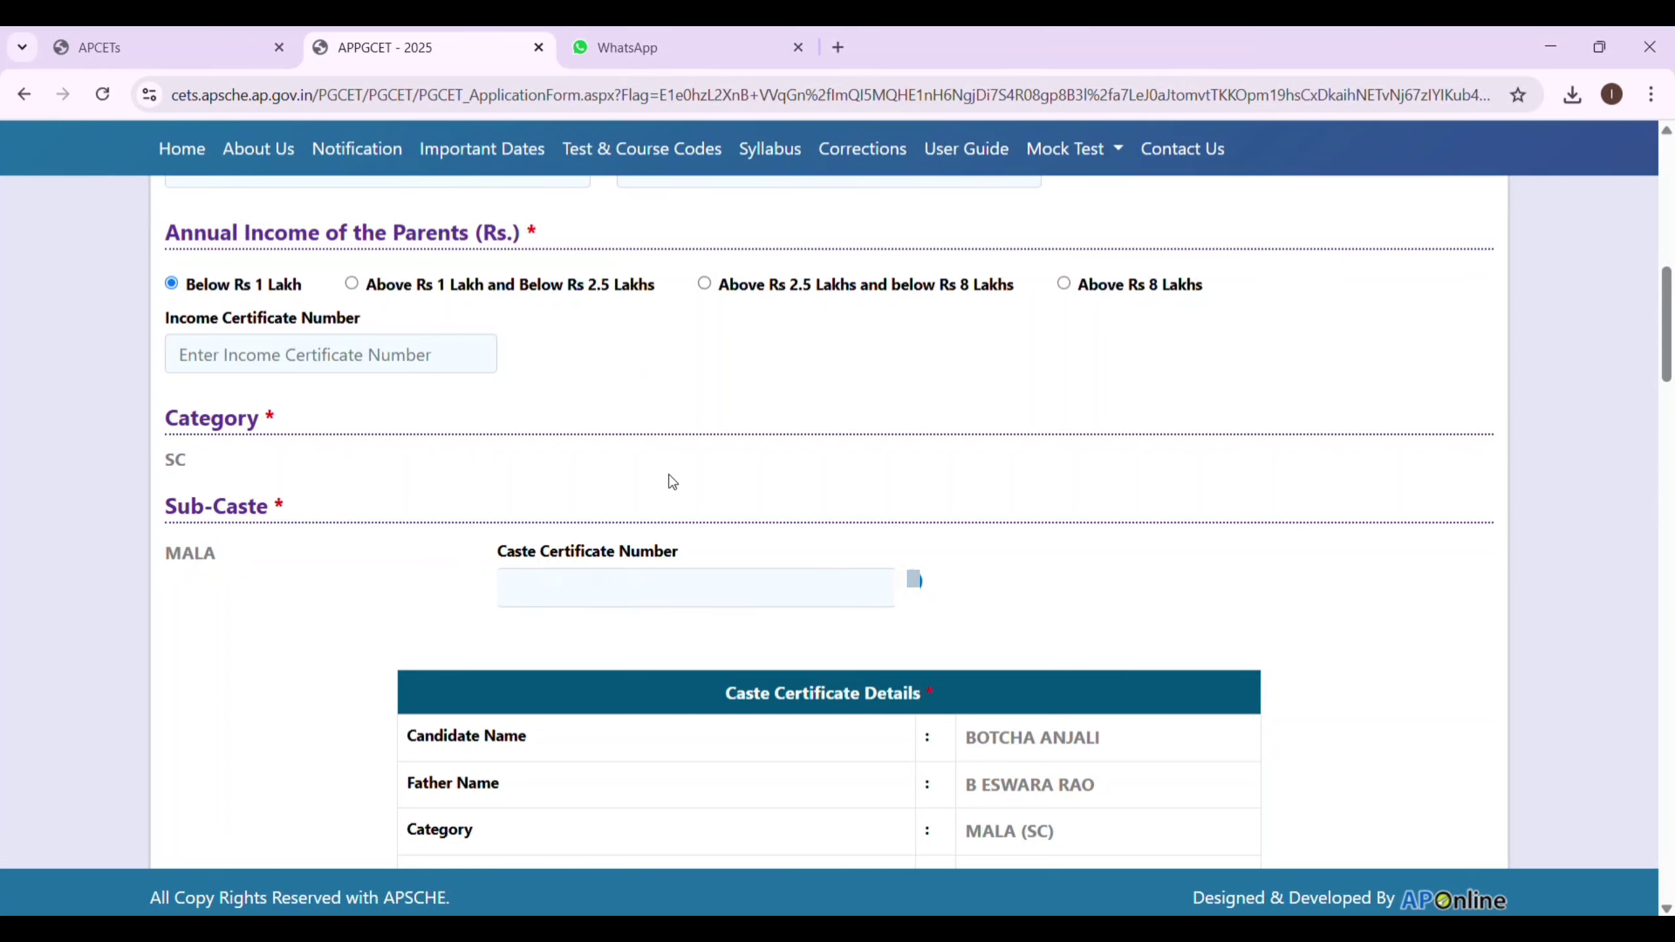
{"action": "scroll", "coordinate": [935, 434], "scroll_direction": "down", "scroll_amount": 4}
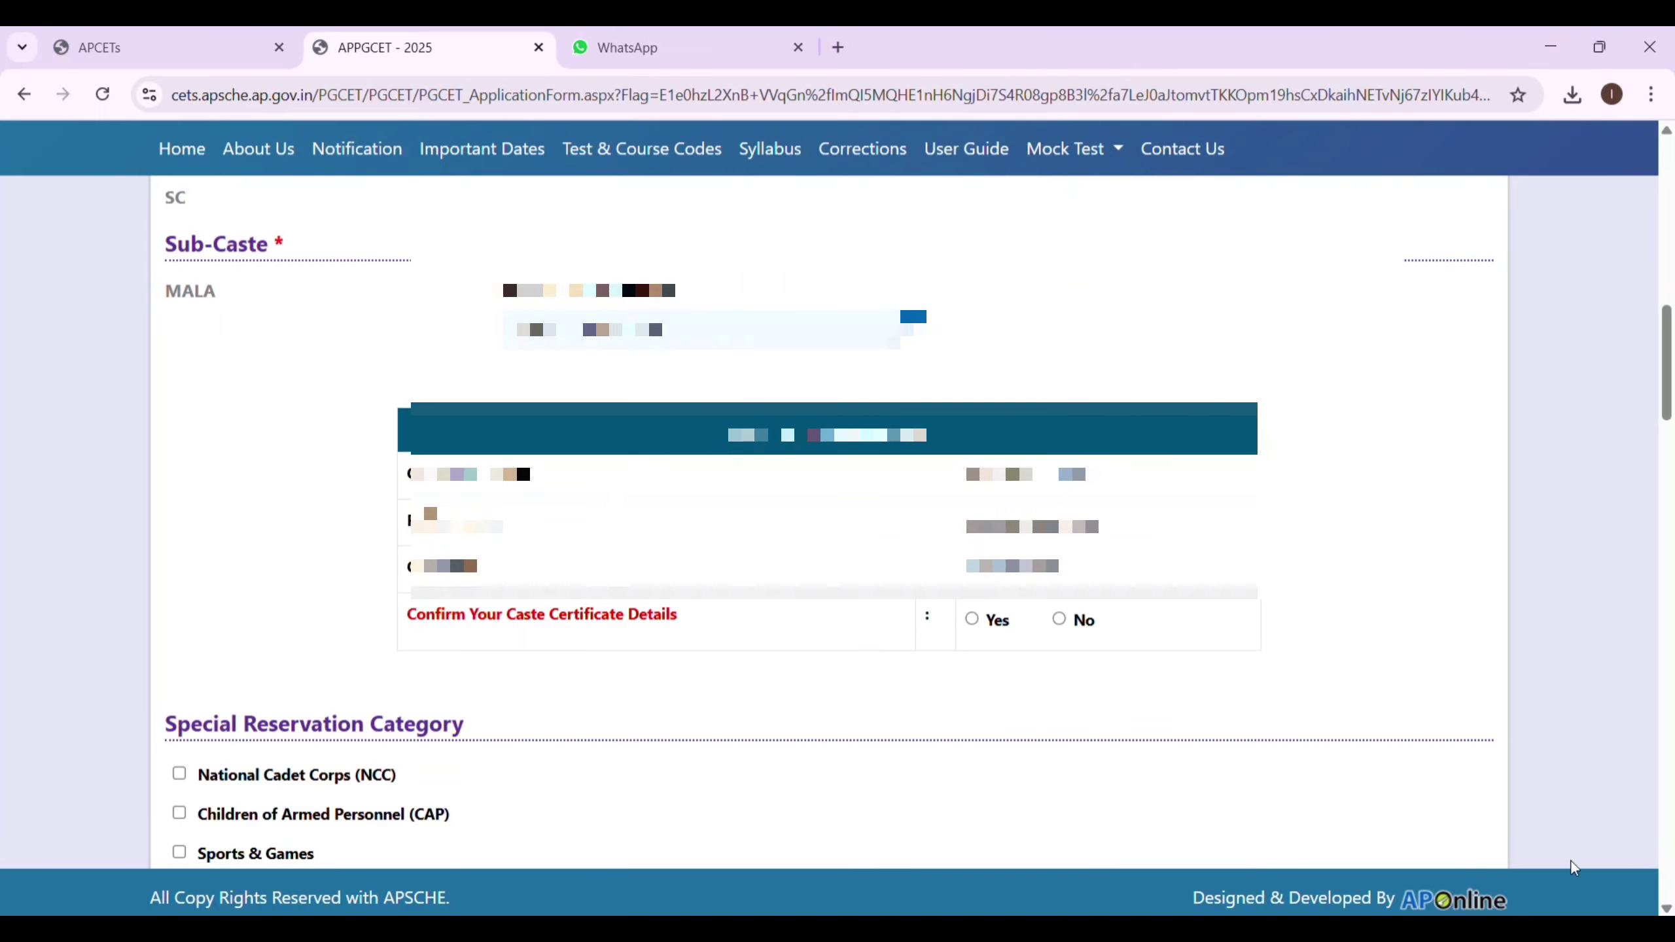
{"action": "left_click", "coordinate": [973, 621]}
{"action": "scroll", "coordinate": [838, 521], "scroll_direction": "down", "scroll_amount": 2}
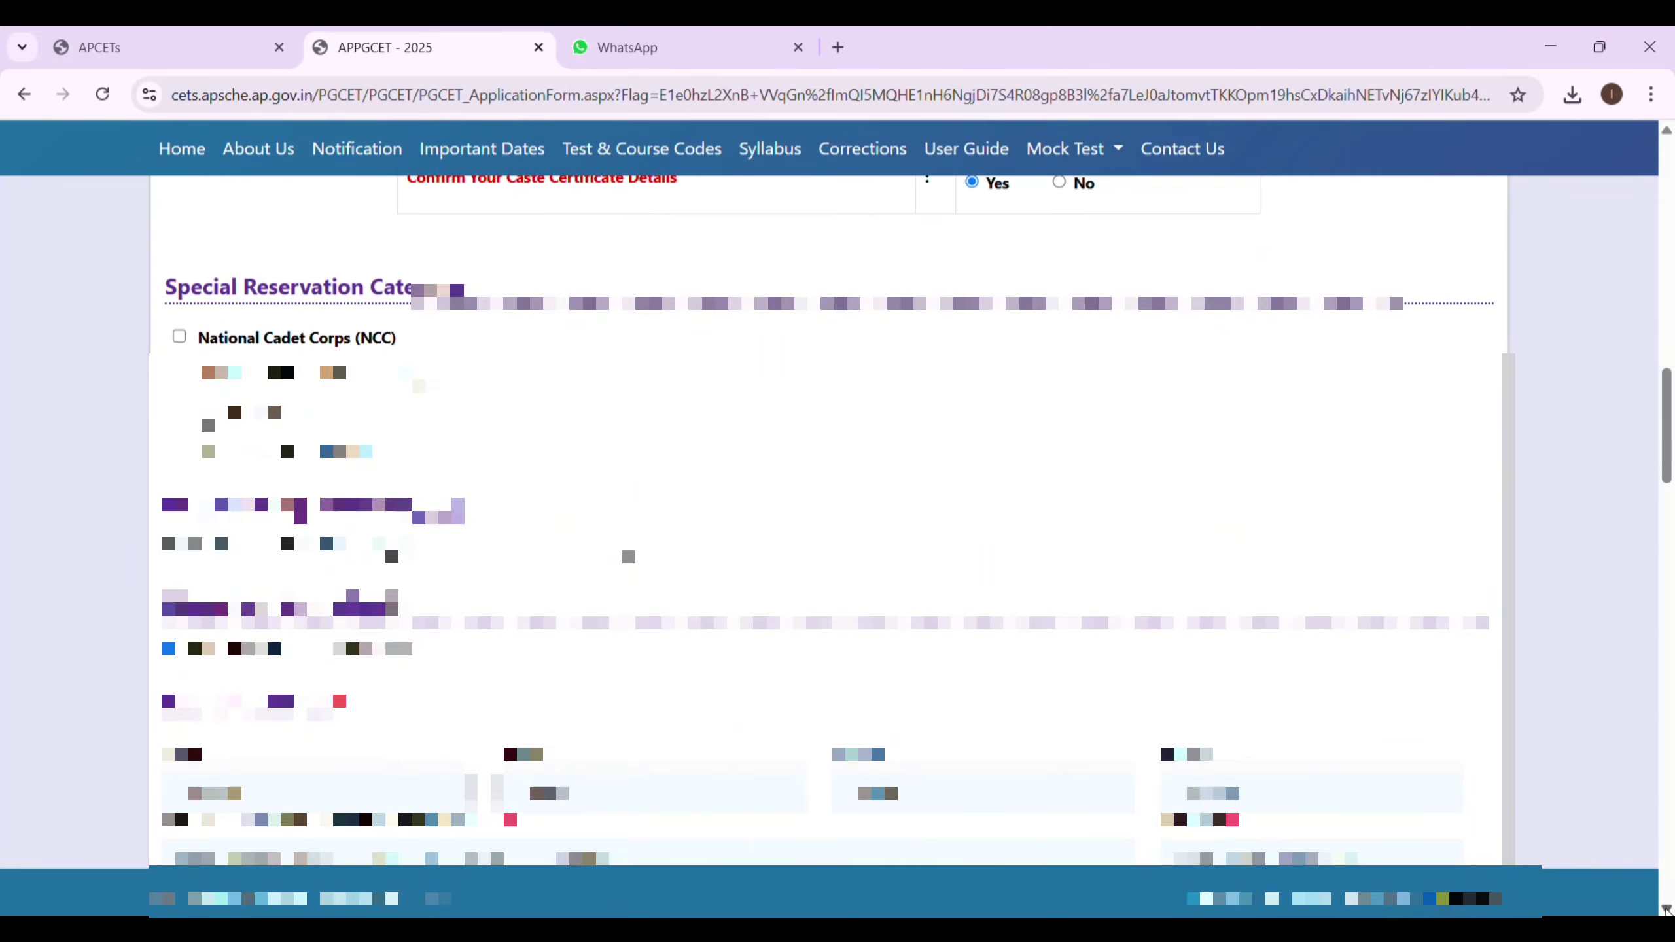
{"action": "scroll", "coordinate": [838, 521], "scroll_direction": "down", "scroll_amount": 5}
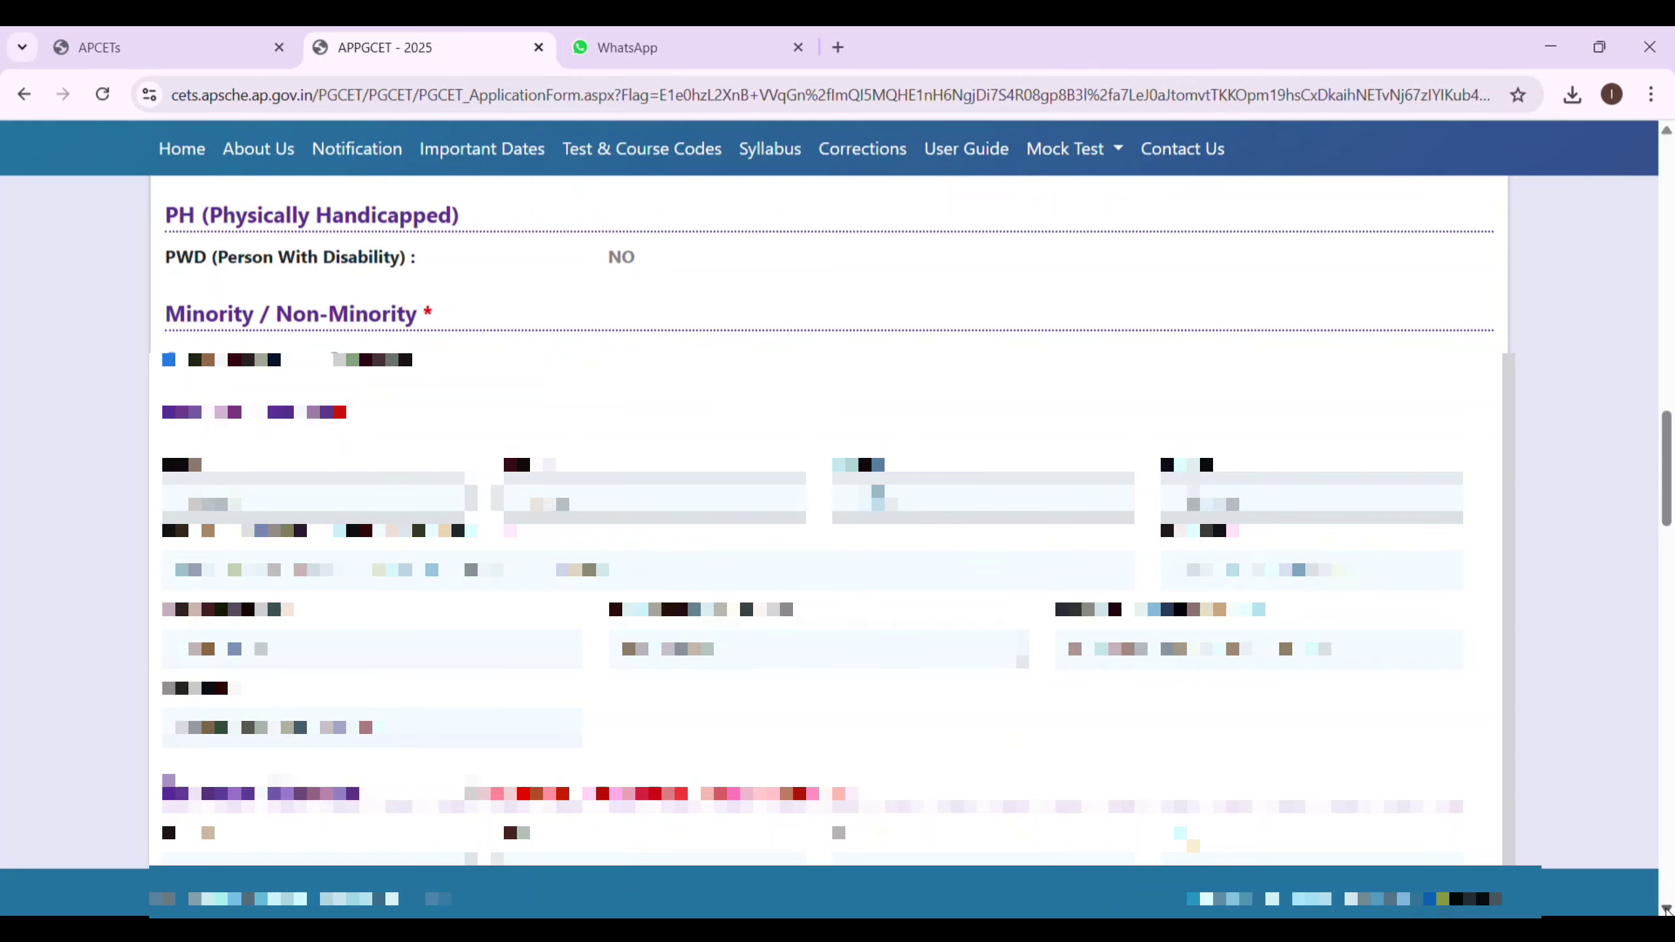
{"action": "scroll", "coordinate": [366, 323], "scroll_direction": "down", "scroll_amount": 3}
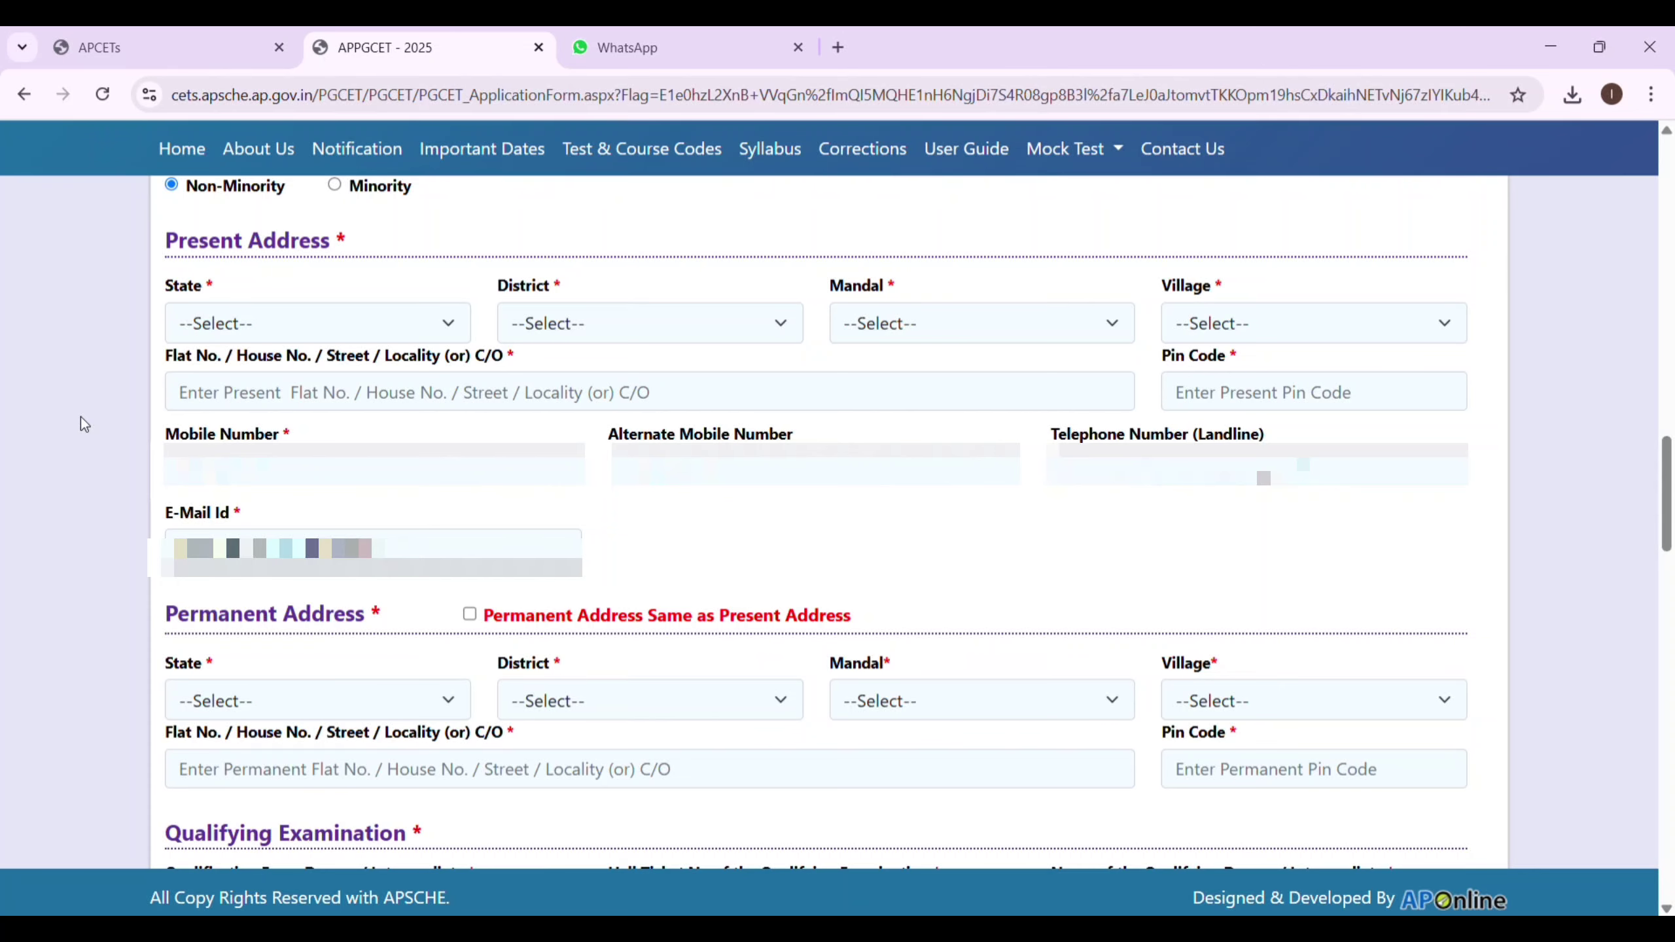
Set the present address state to Andhra Pradesh, district Visakhapatnam, and choose the mandal.
{"action": "left_click", "coordinate": [267, 323]}
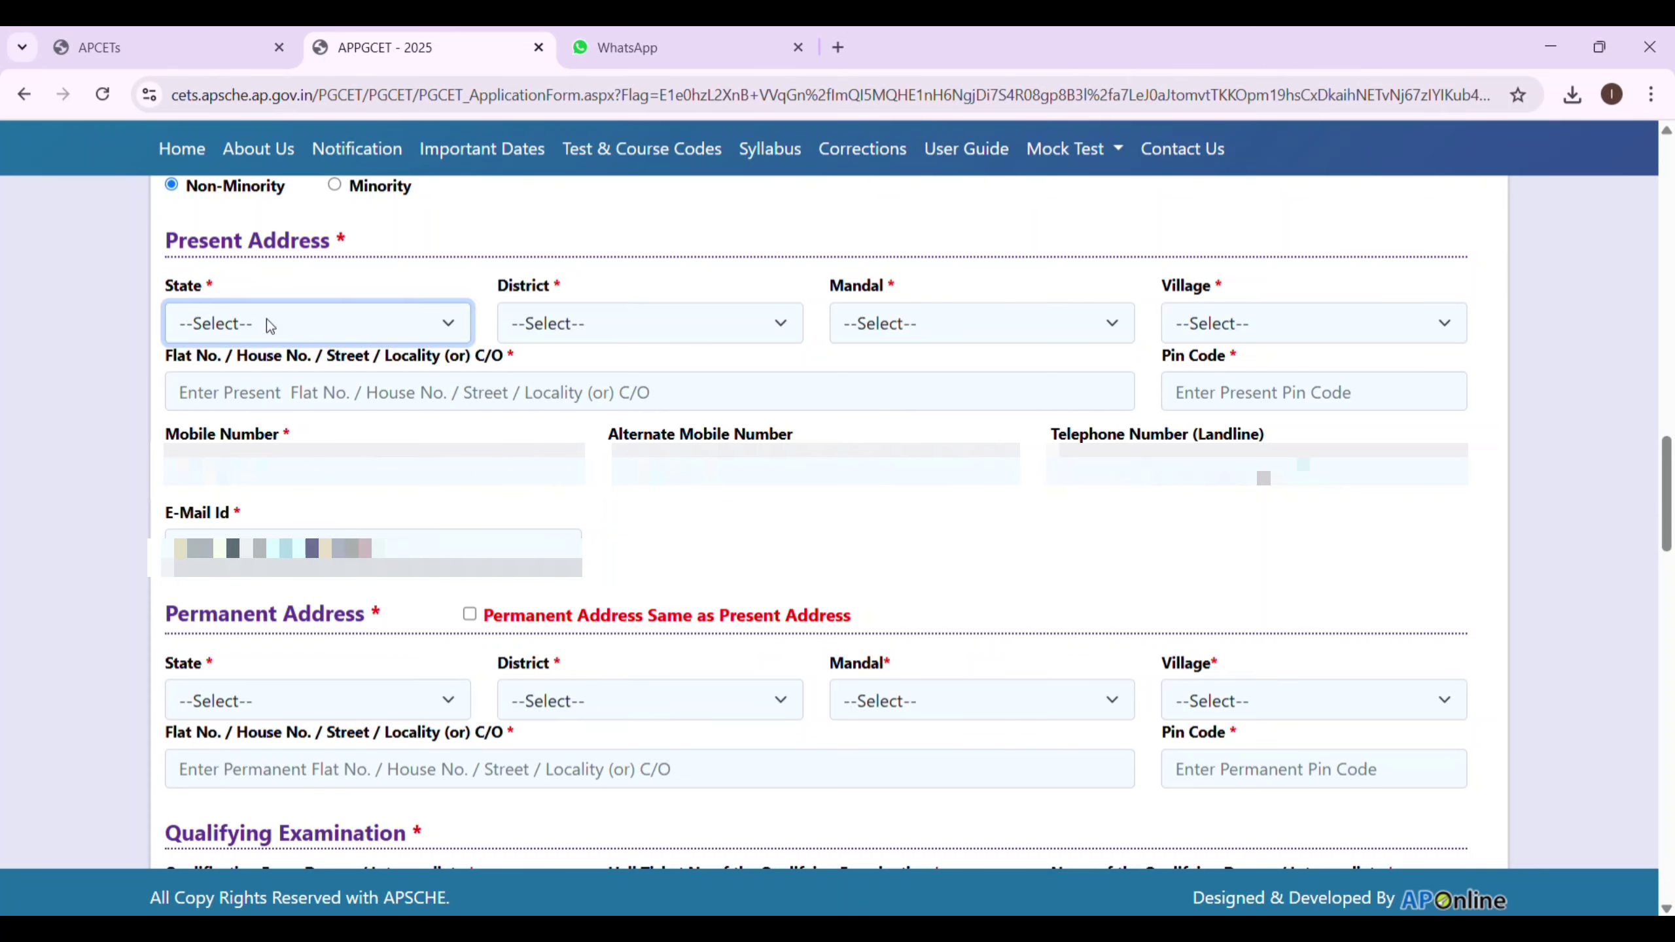
{"action": "left_click", "coordinate": [273, 421]}
{"action": "left_click", "coordinate": [702, 328]}
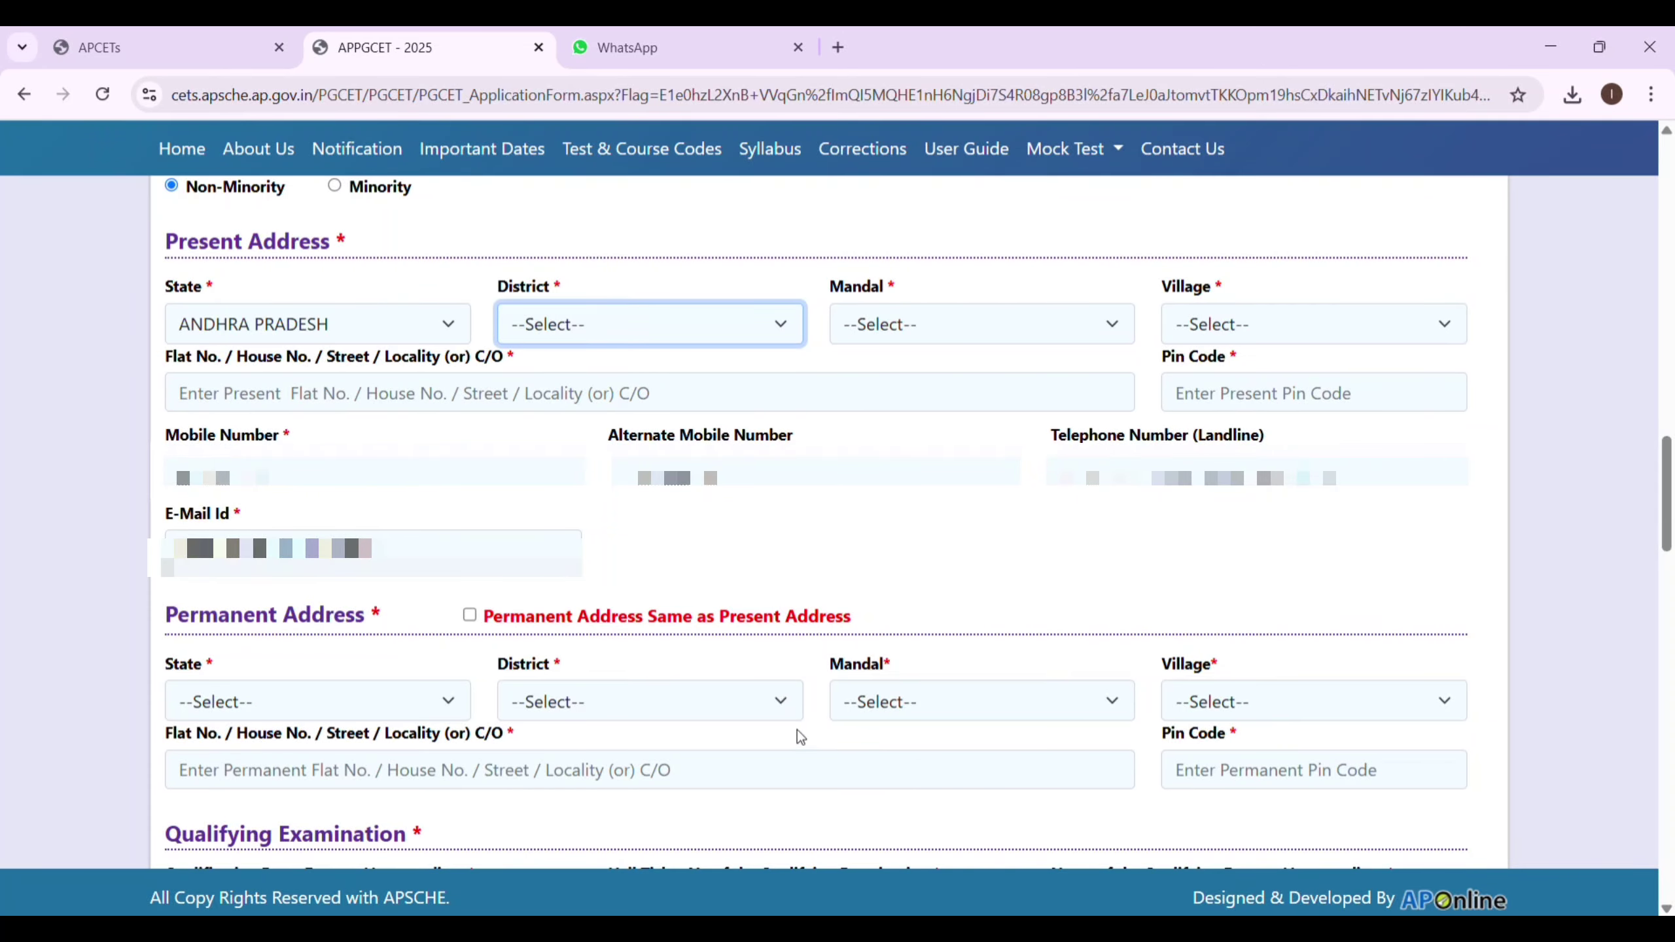
{"action": "left_click", "coordinate": [789, 896]}
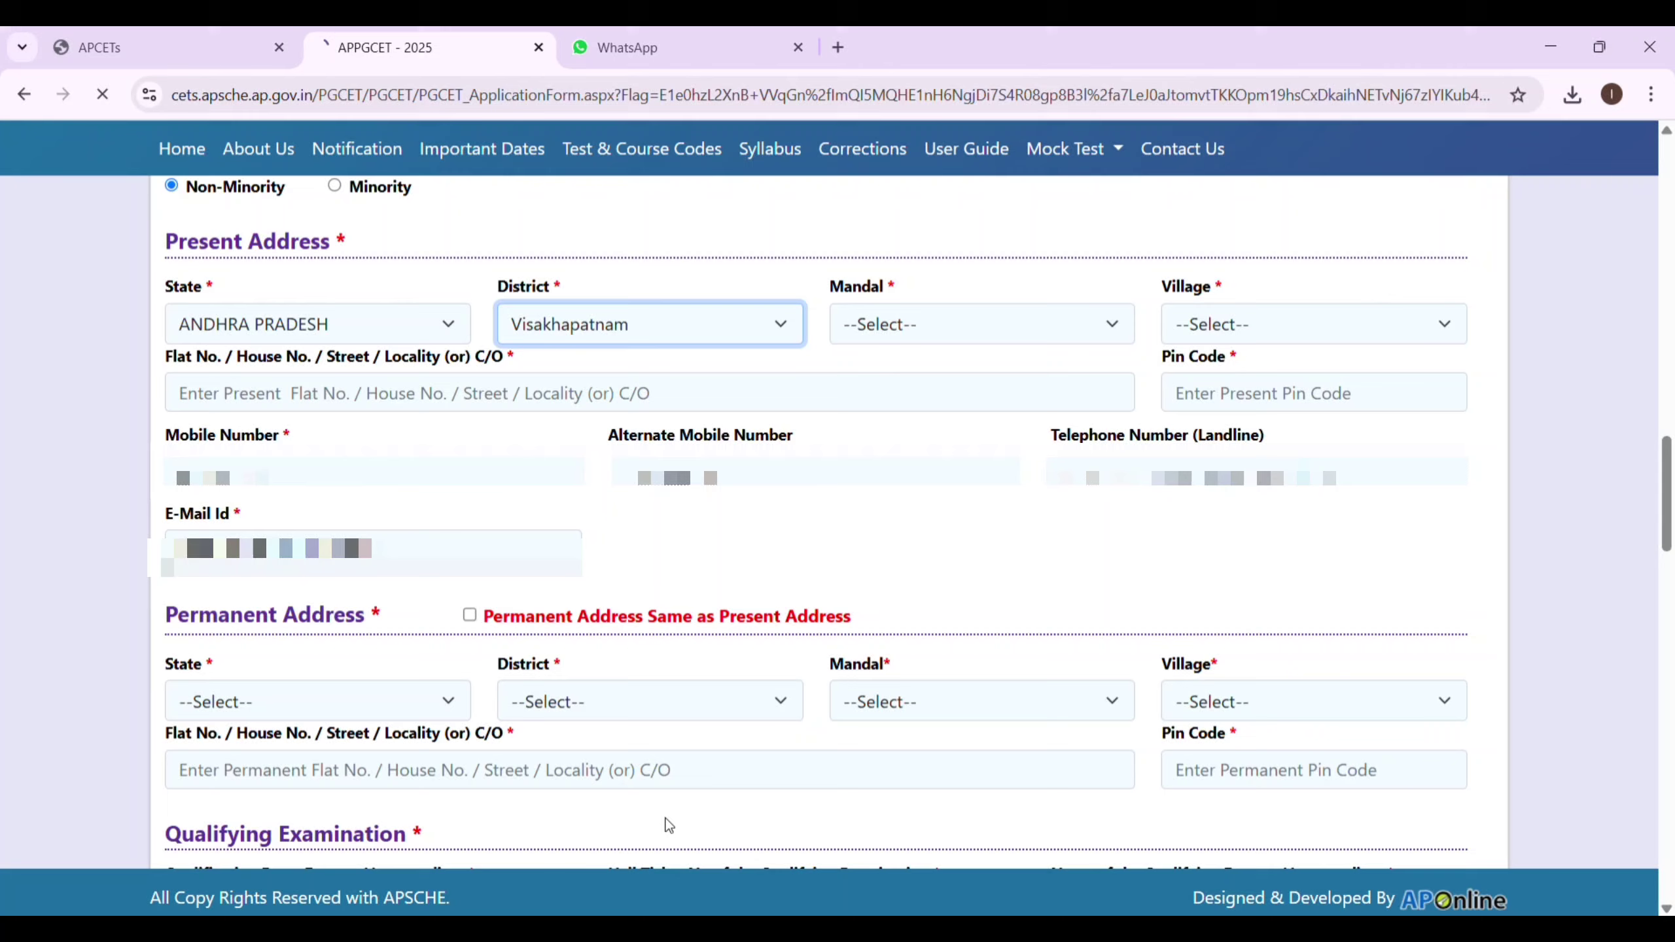
{"action": "left_click", "coordinate": [999, 325]}
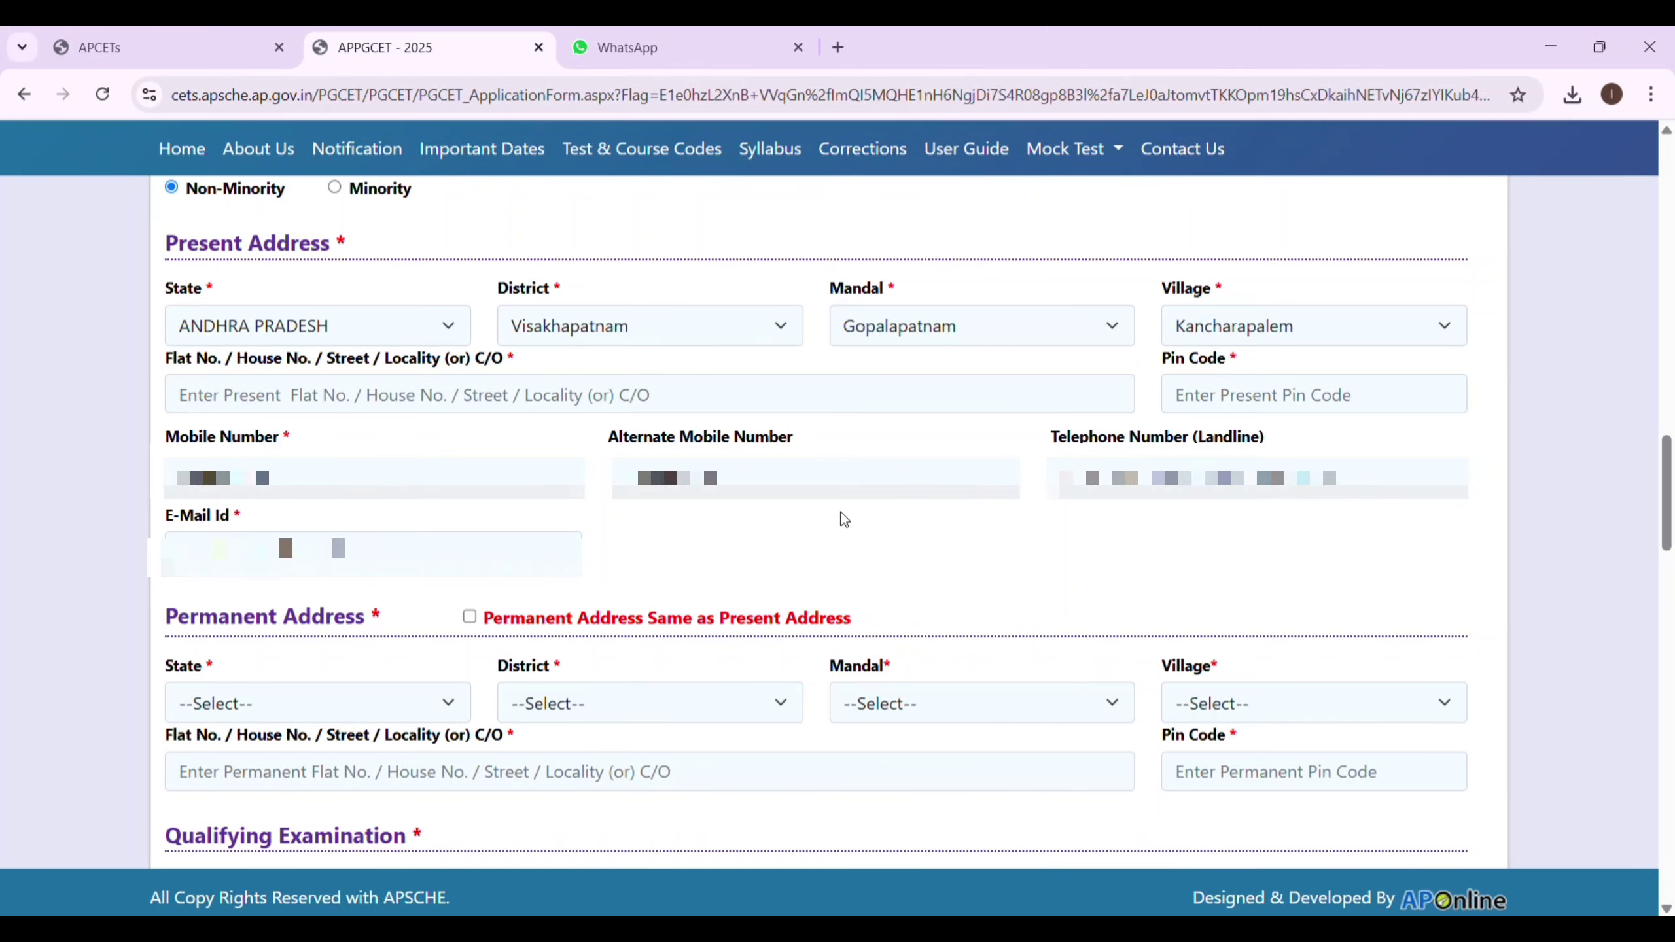
Enter the present address pin code and begin the house number in Flat No./Street.
{"action": "left_click", "coordinate": [1222, 402]}
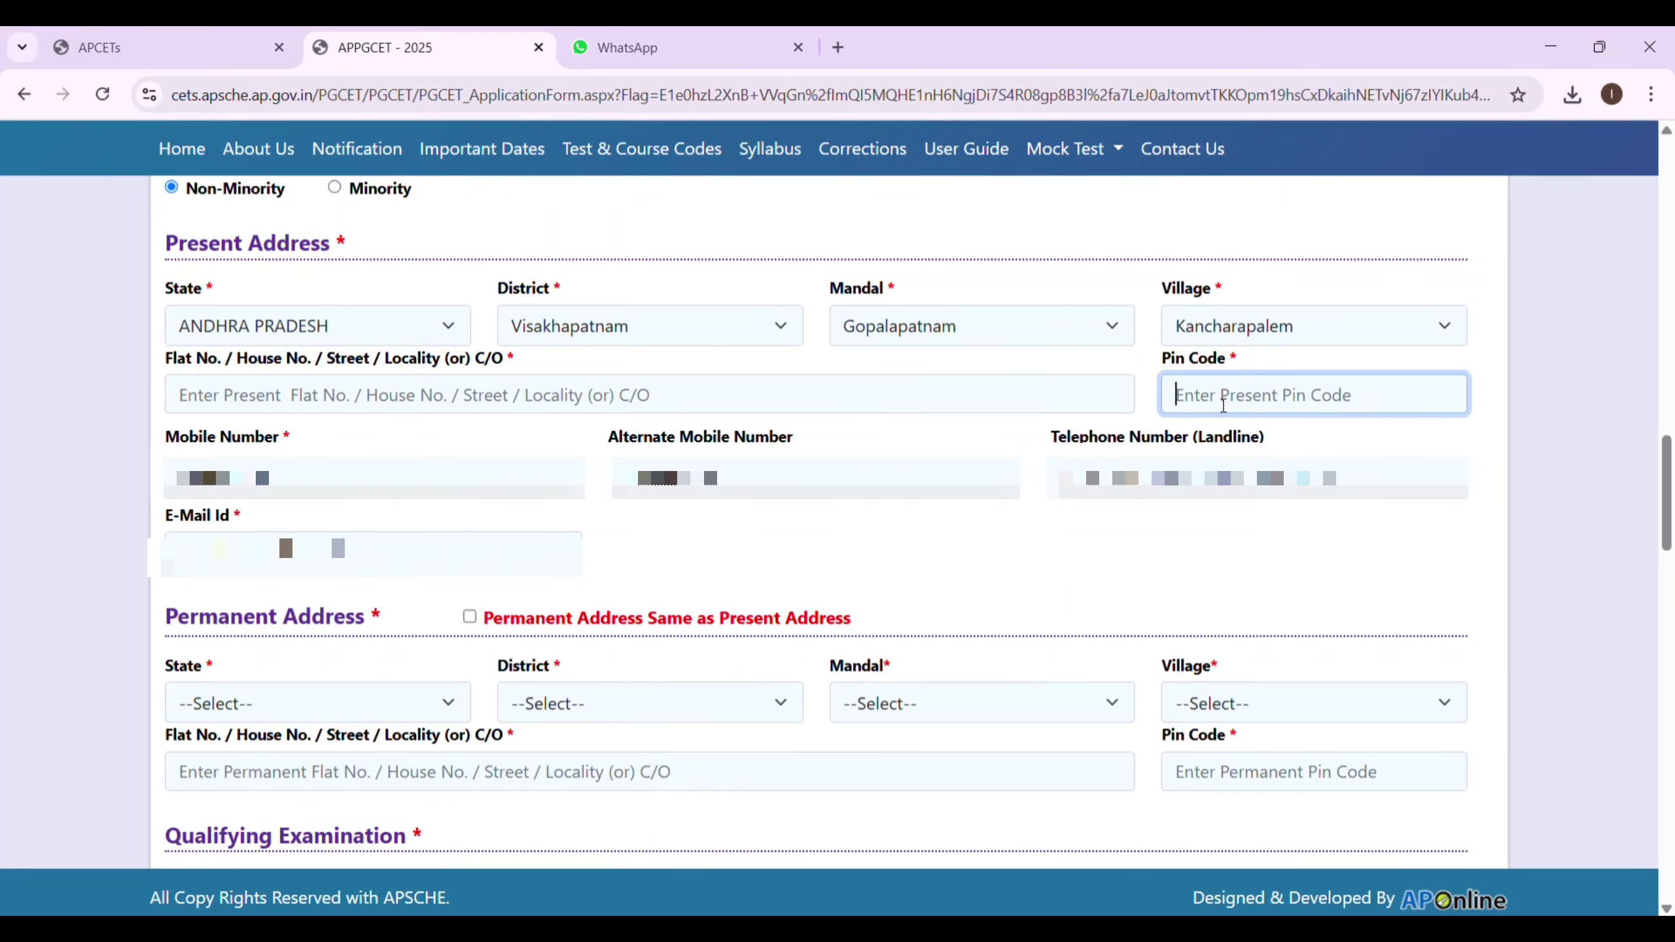
{"action": "type", "text": "530008"}
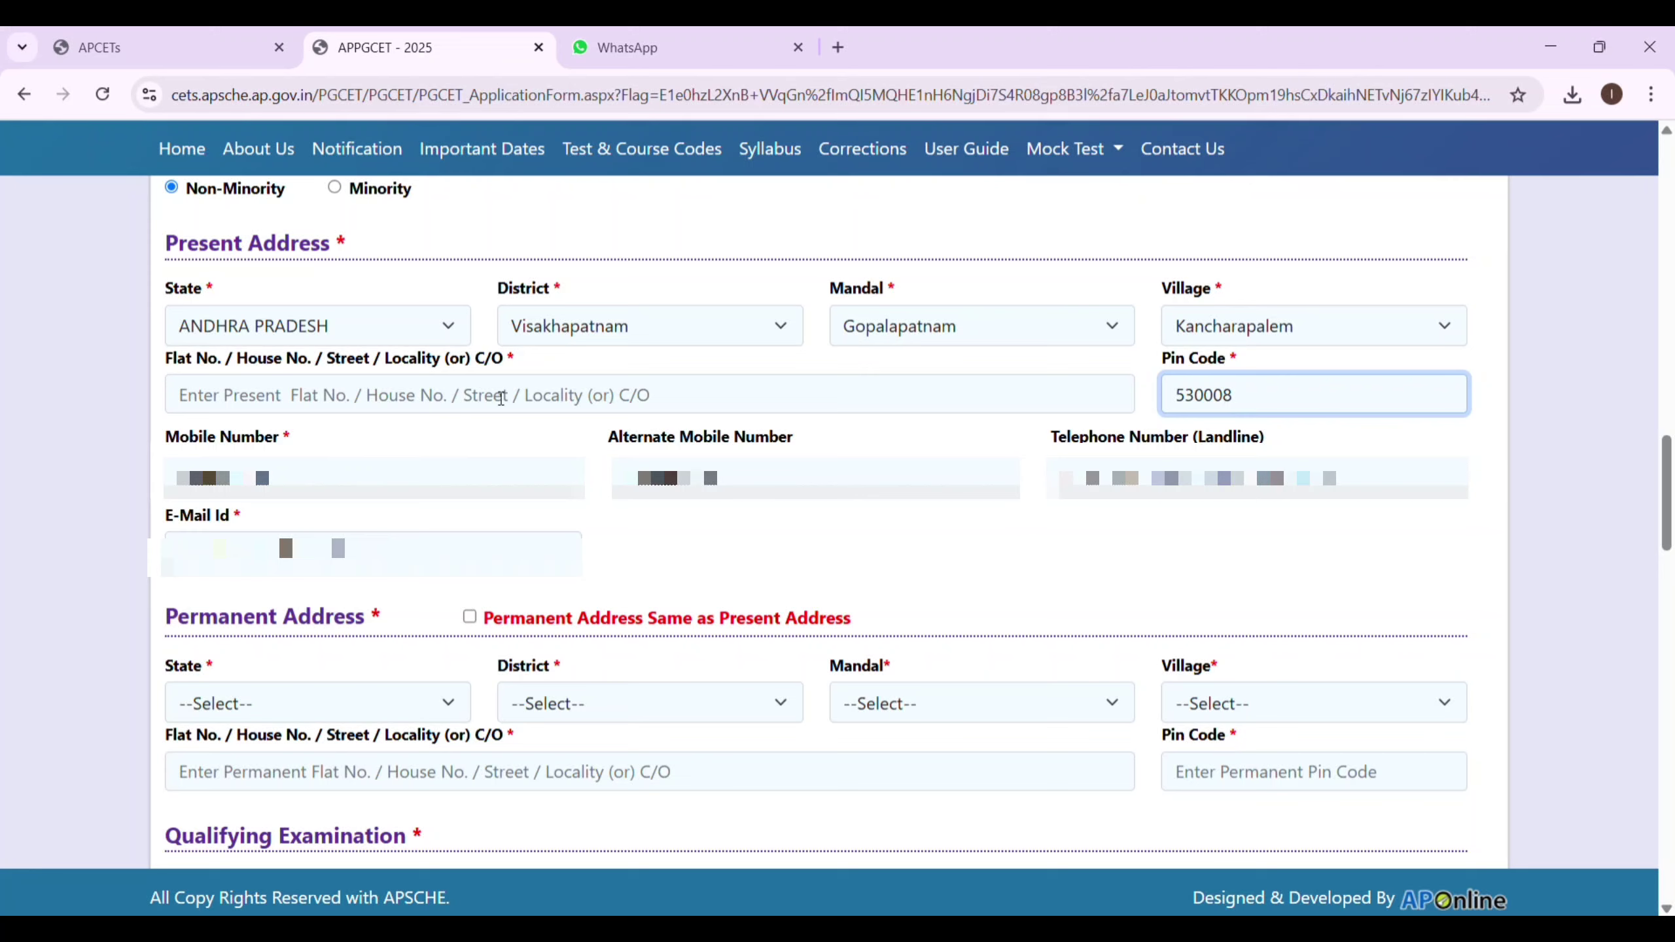
{"action": "left_click", "coordinate": [464, 402]}
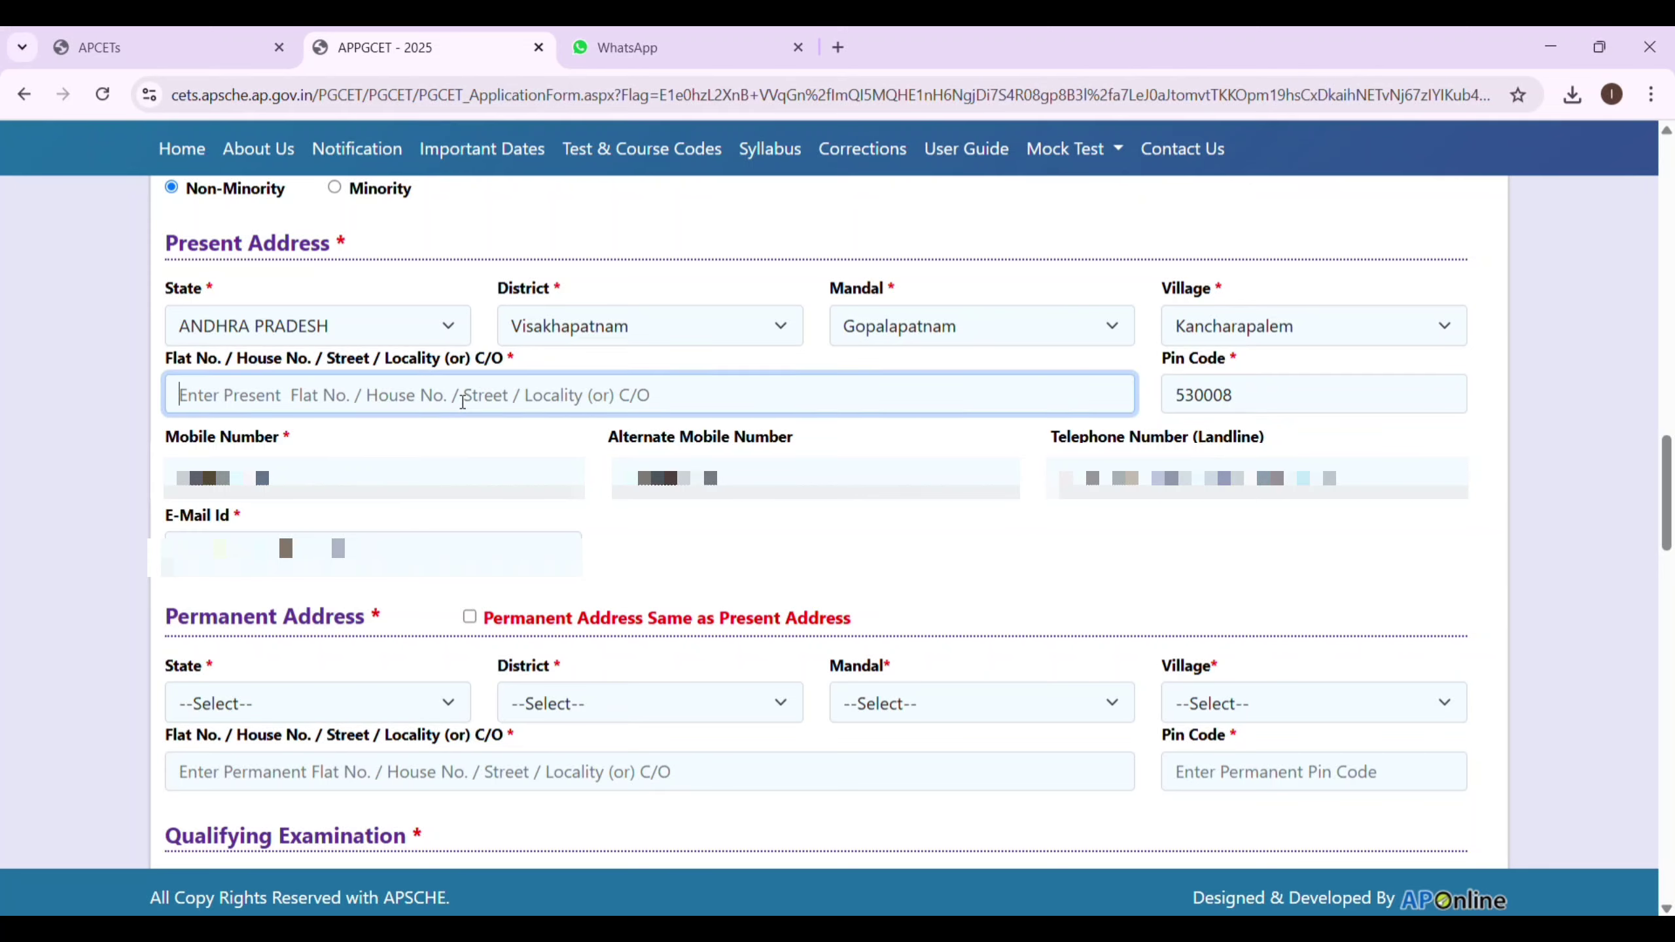
{"action": "scroll", "coordinate": [464, 401], "scroll_direction": "down", "scroll_amount": 5}
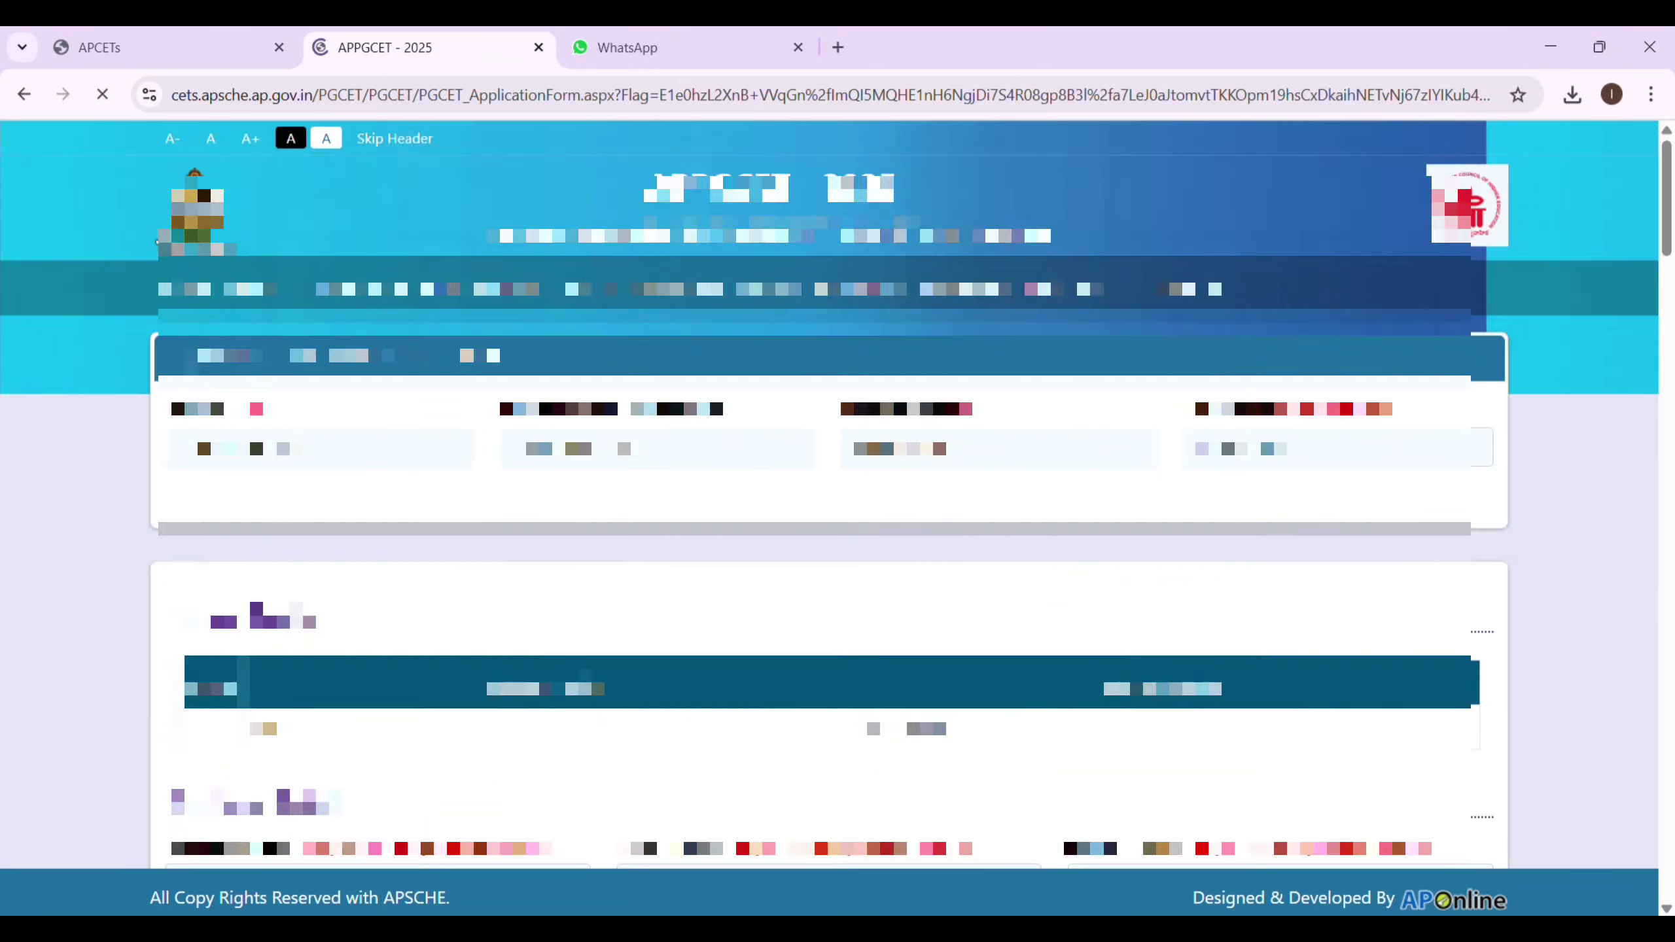
Enter Microbiology, Biotechnology and Chemistry as the three degree group subjects.
{"action": "scroll", "coordinate": [440, 286], "scroll_direction": "down", "scroll_amount": 7}
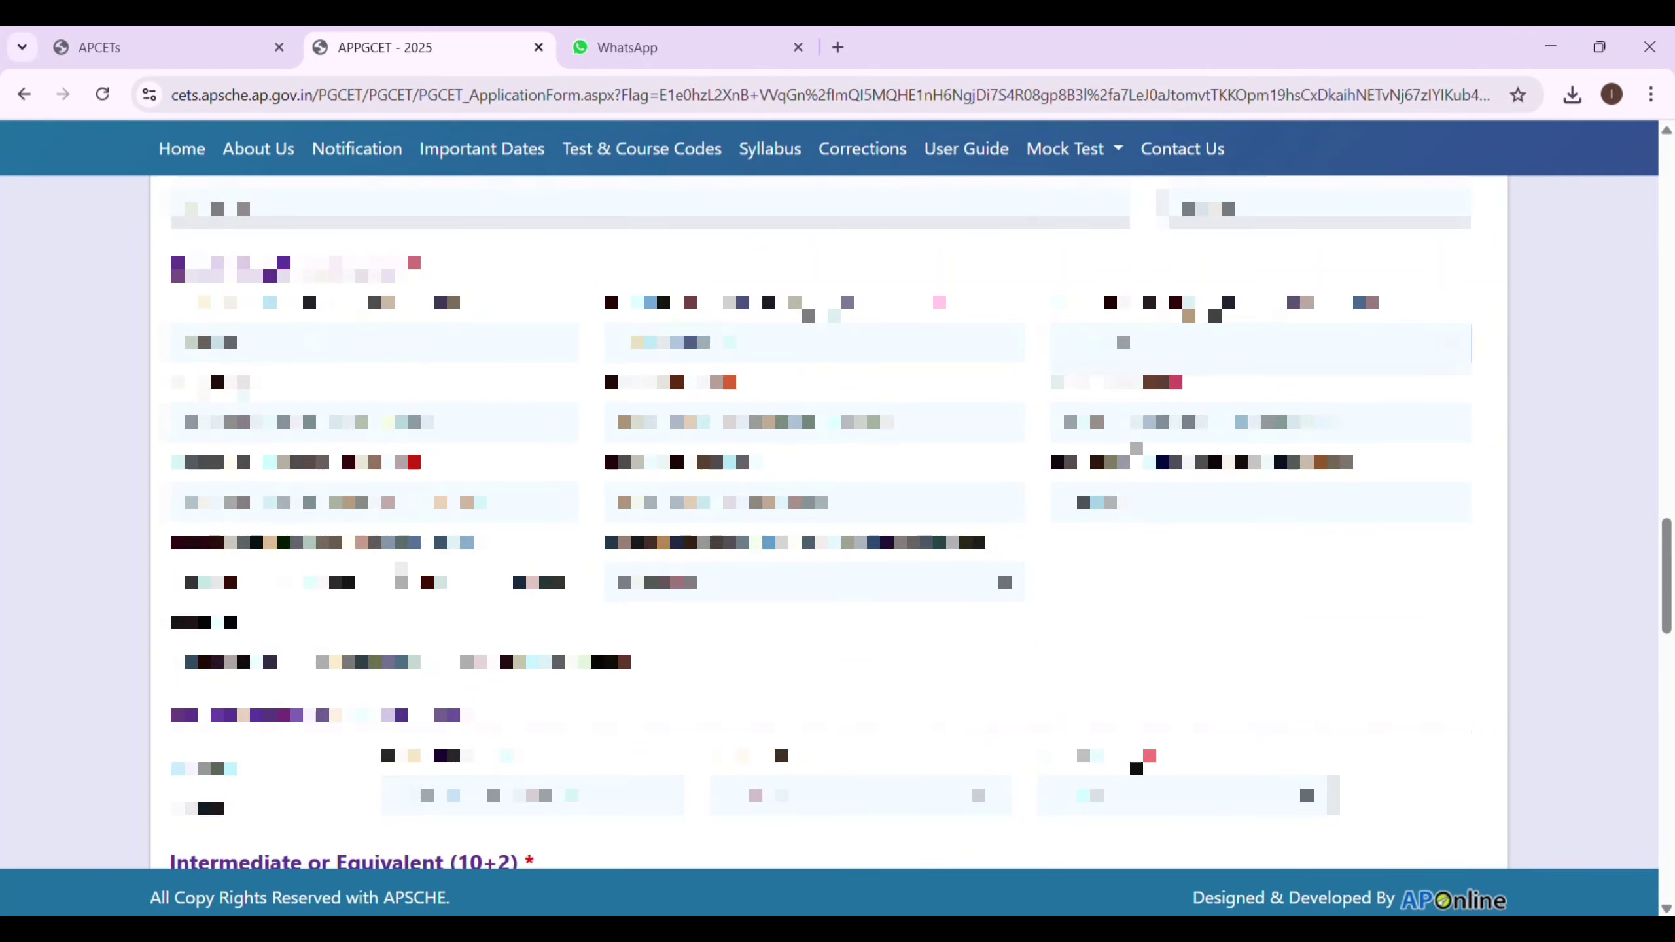
{"action": "key", "text": "Tab"}
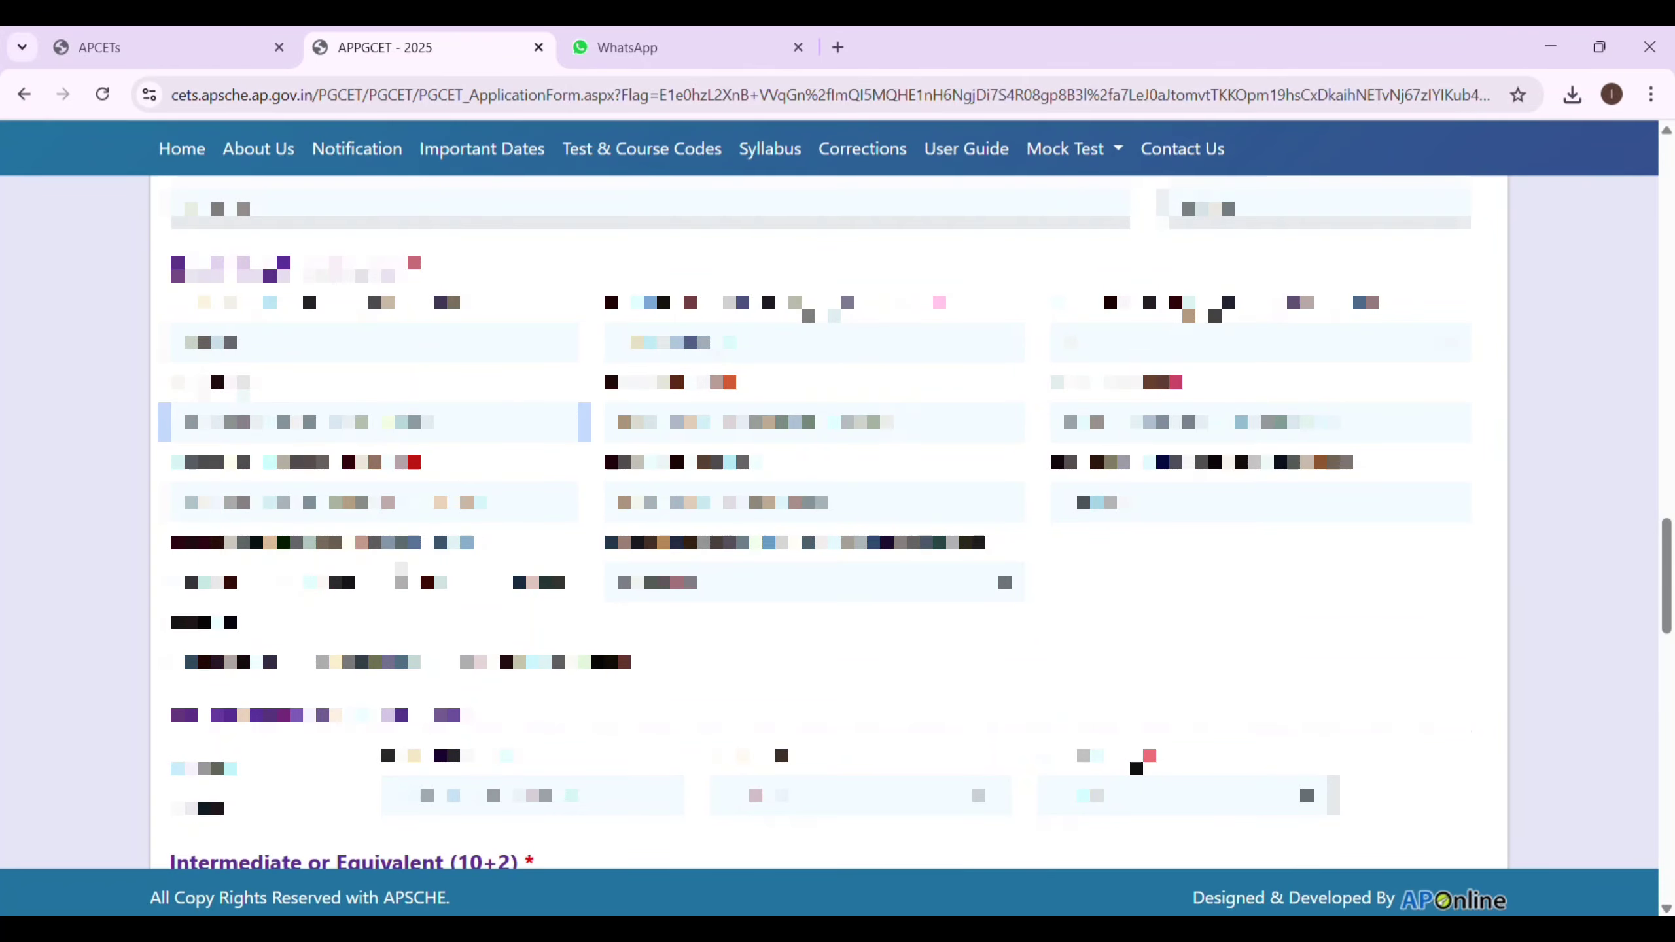
{"action": "type", "text": "MICR"}
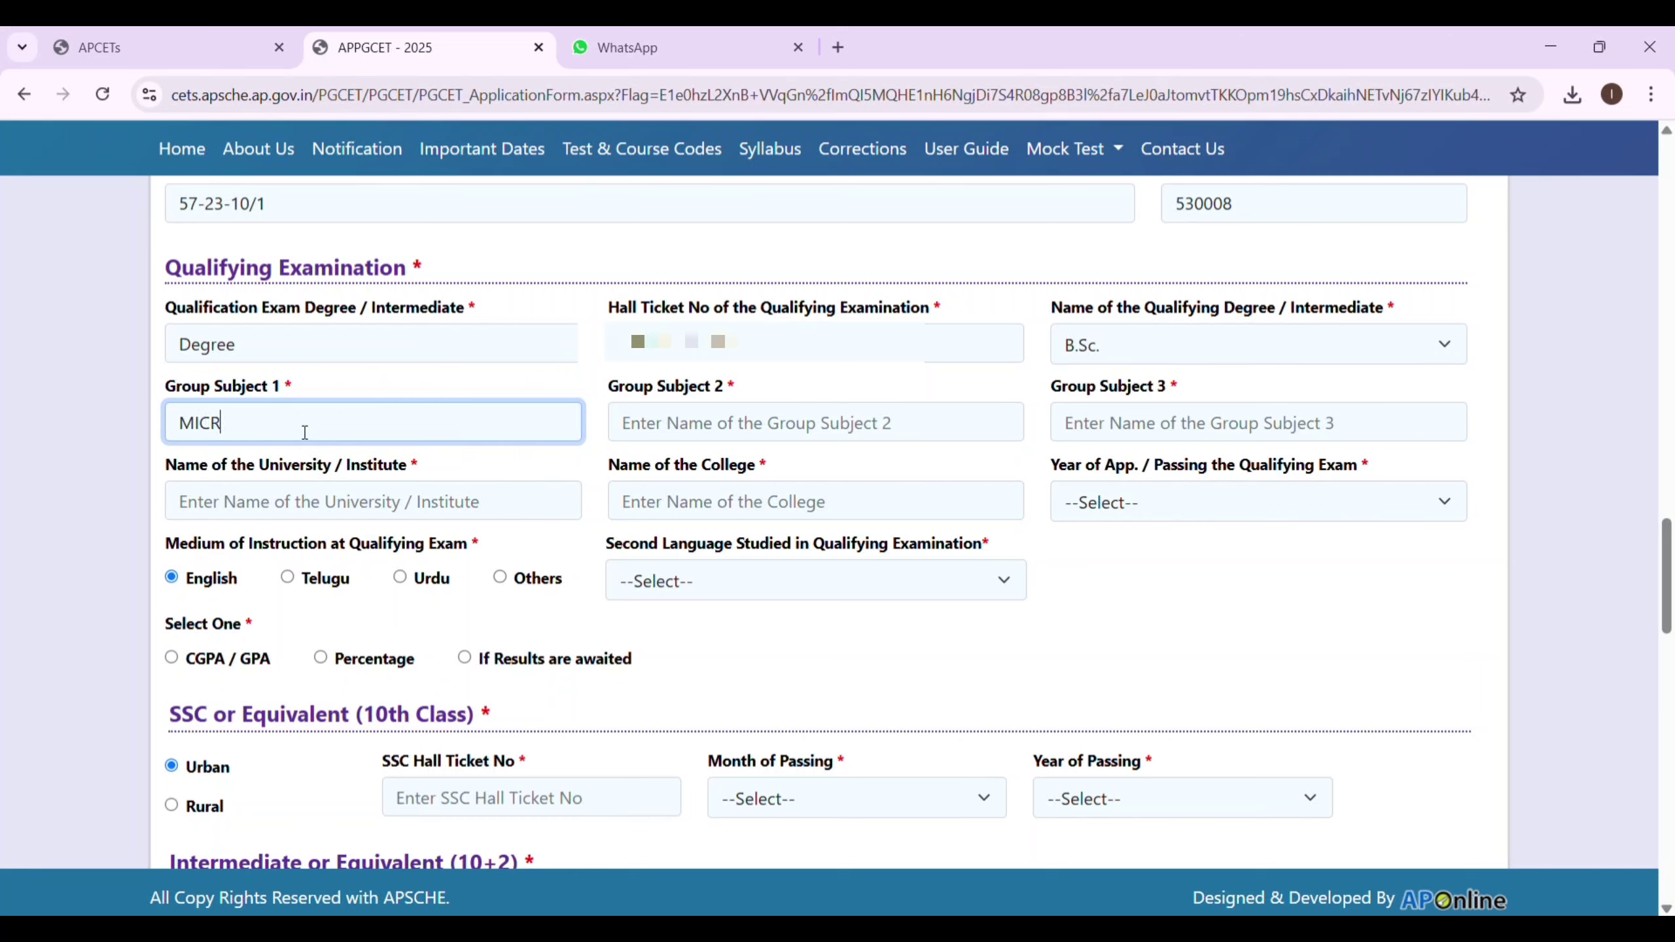
{"action": "type", "text": "OBIOLOGY"}
{"action": "left_click", "coordinate": [700, 428]}
{"action": "type", "text": "BIOTECHNOLO"}
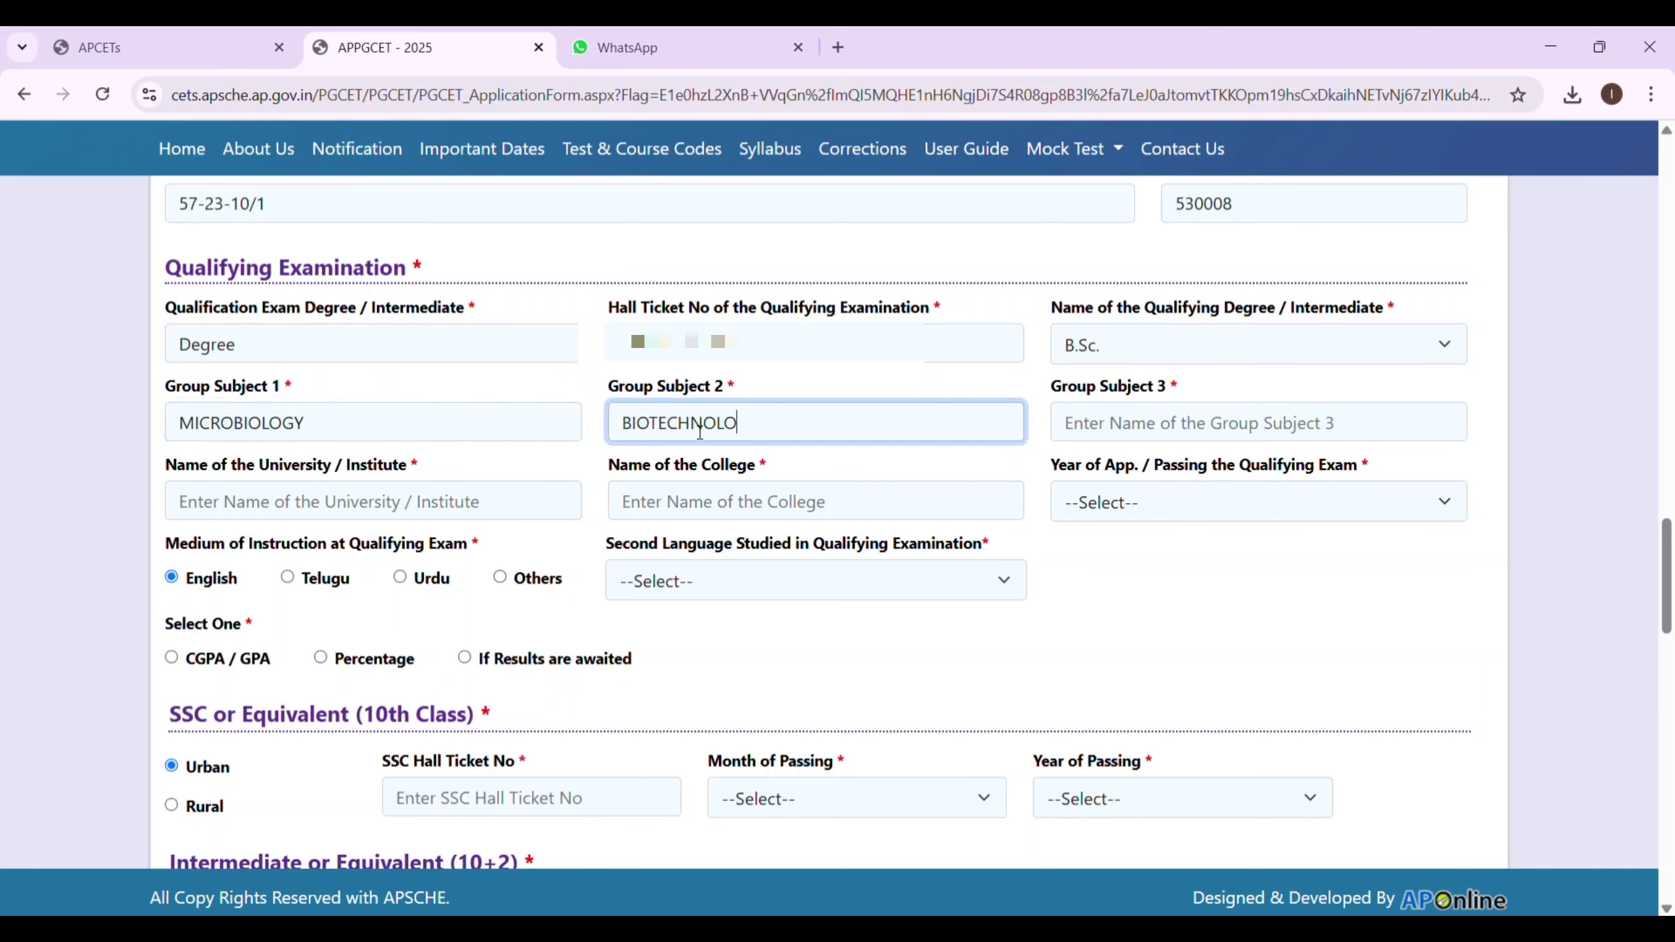
{"action": "type", "text": "GY"}
{"action": "left_click", "coordinate": [1116, 430]}
{"action": "type", "text": "CHEM"}
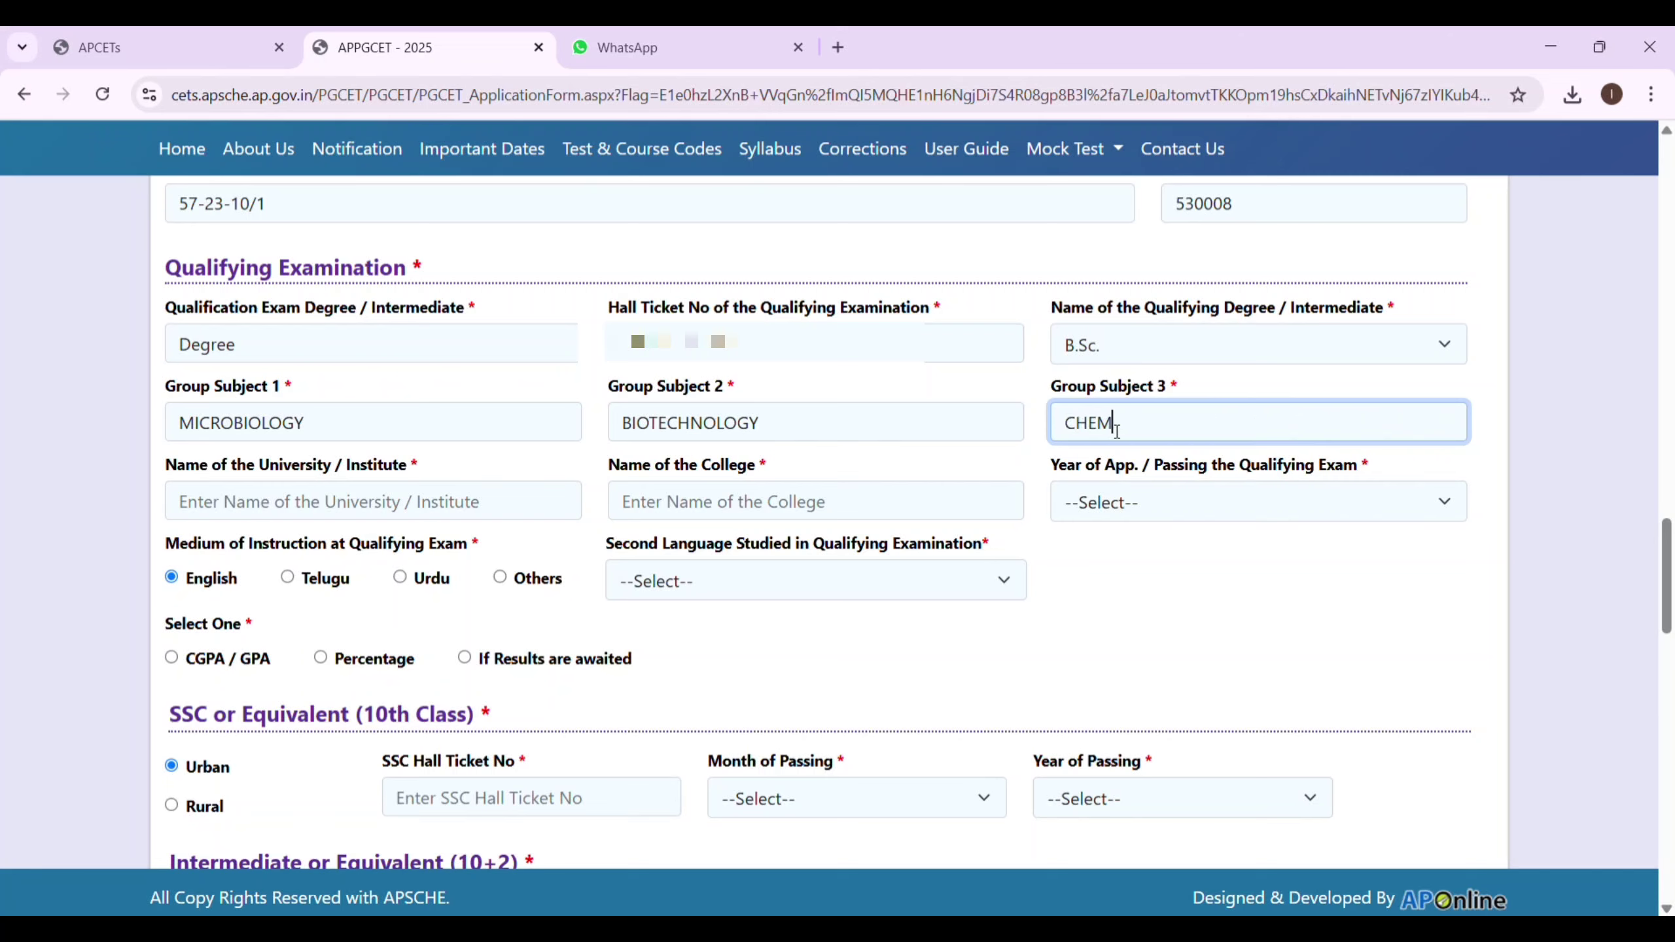
{"action": "type", "text": "ISTRY"}
Enter Andhra University, SRI GOERI DEGREE AND PG COLLEGE, and 2023 as passing year.
{"action": "left_click", "coordinate": [321, 513]}
{"action": "type", "text": "ANDHRA"}
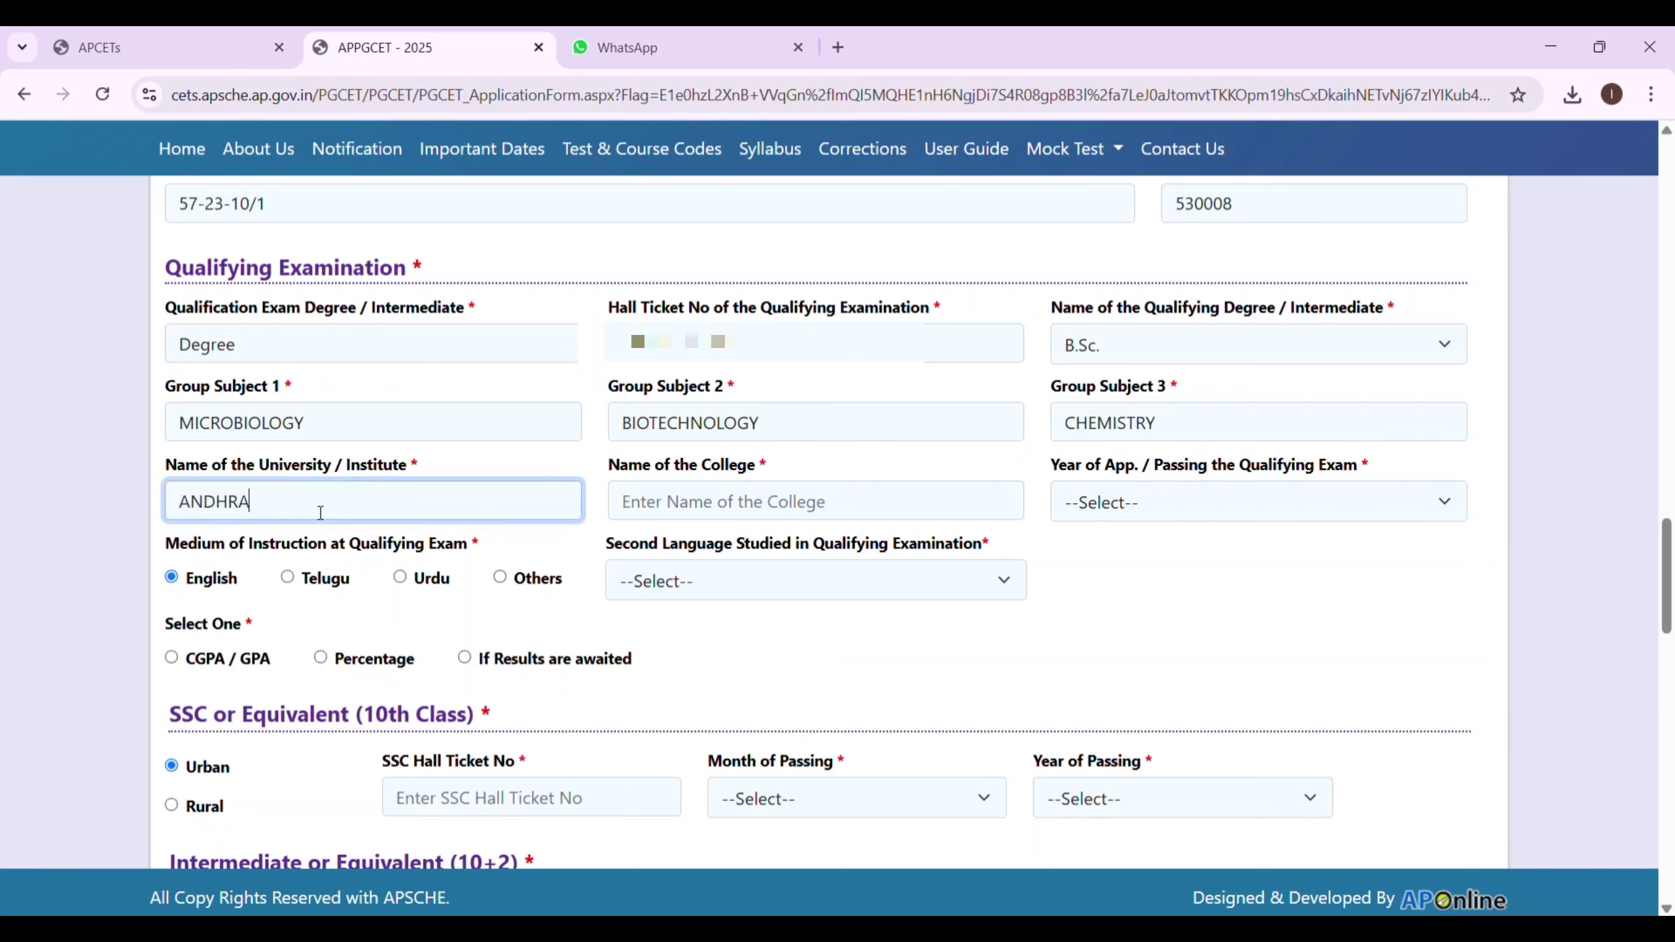
{"action": "type", "text": " UNIVERSITY"}
{"action": "left_click", "coordinate": [653, 507]}
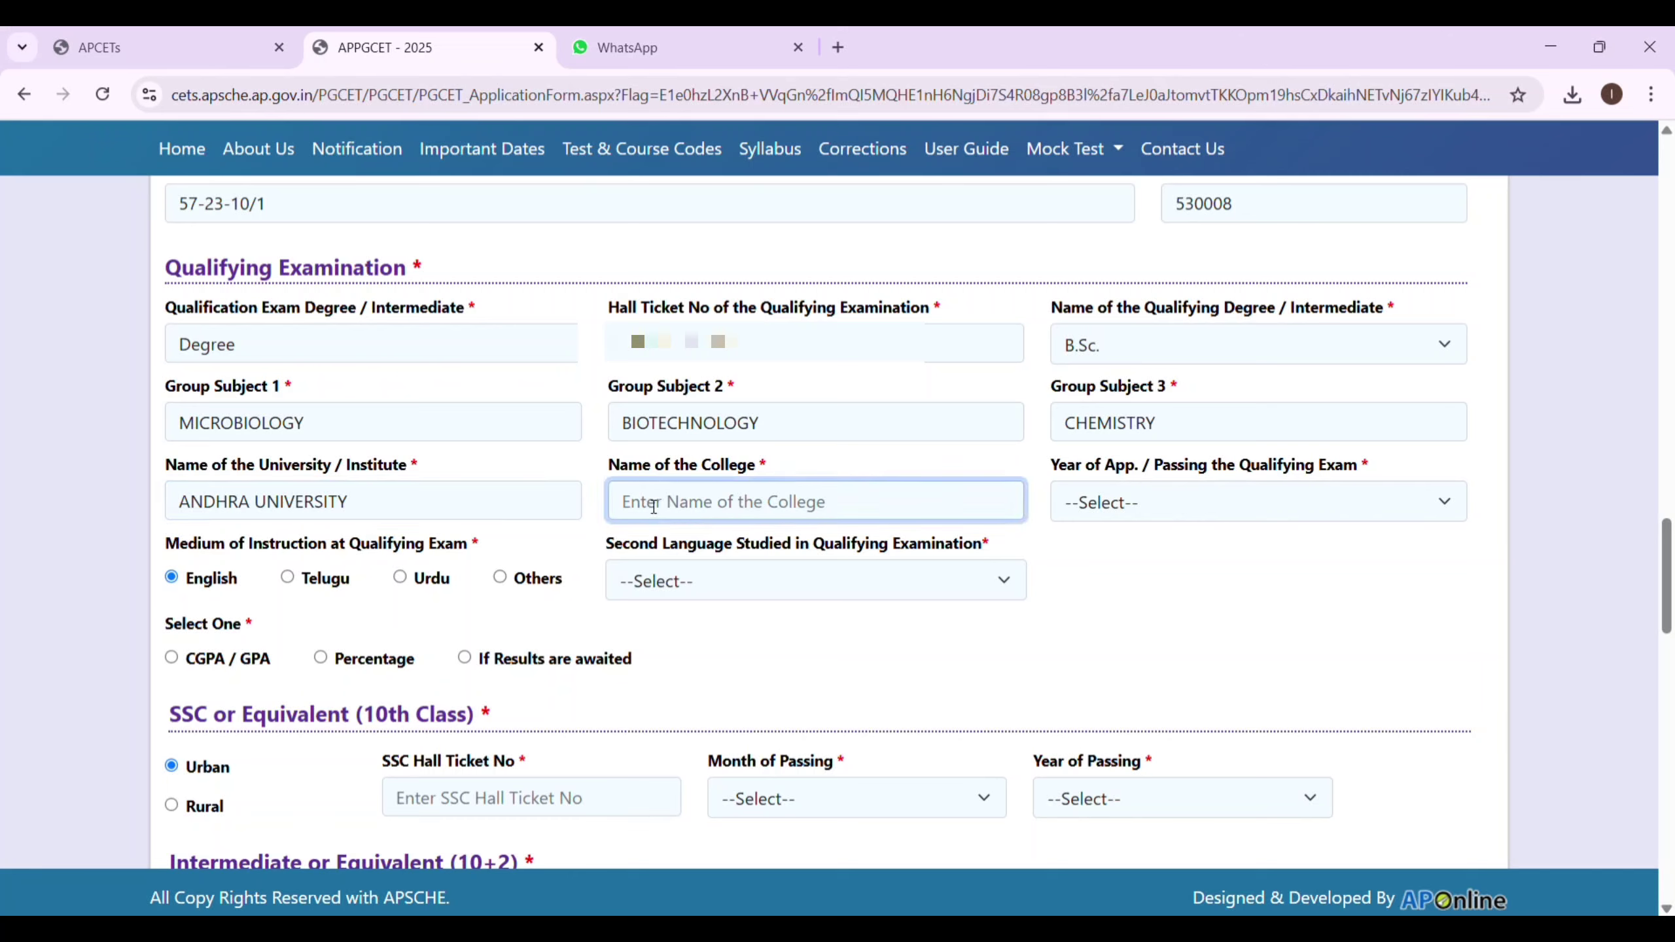
{"action": "type", "text": "SRI GOERI"}
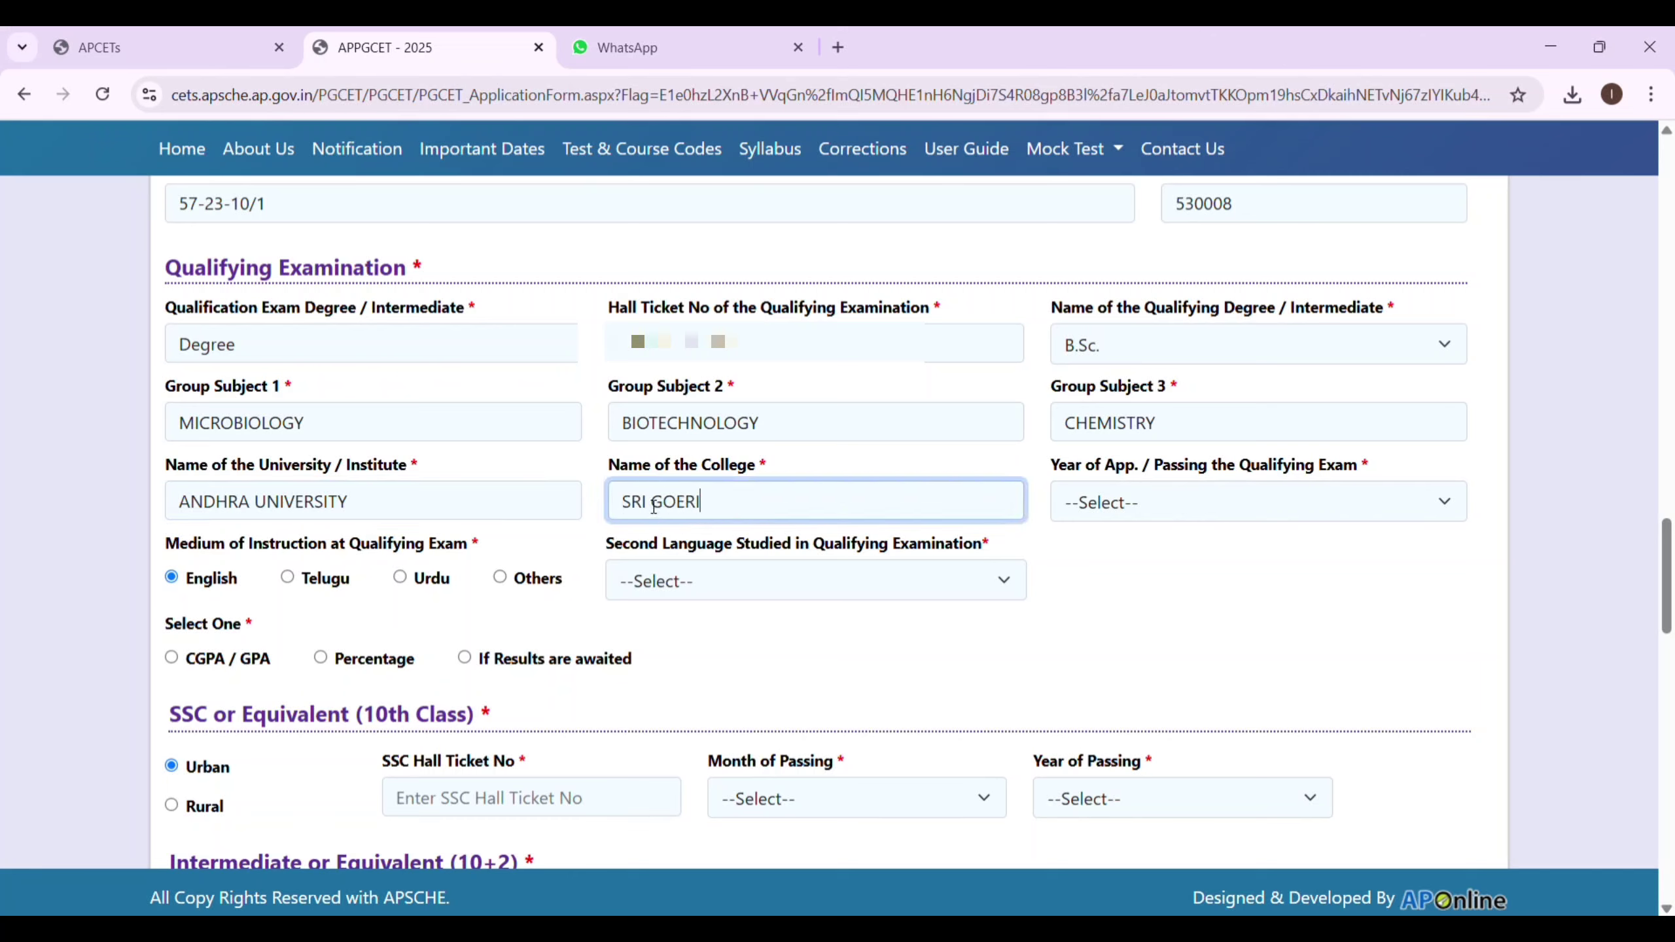
{"action": "type", "text": " DEGREE AND PG"}
{"action": "key", "text": "BackSpace"}
{"action": "key", "text": "BackSpace"}
{"action": "key", "text": "BackSpace"}
{"action": "type", "text": "PG COLLEGE"}
{"action": "left_click", "coordinate": [1186, 520]}
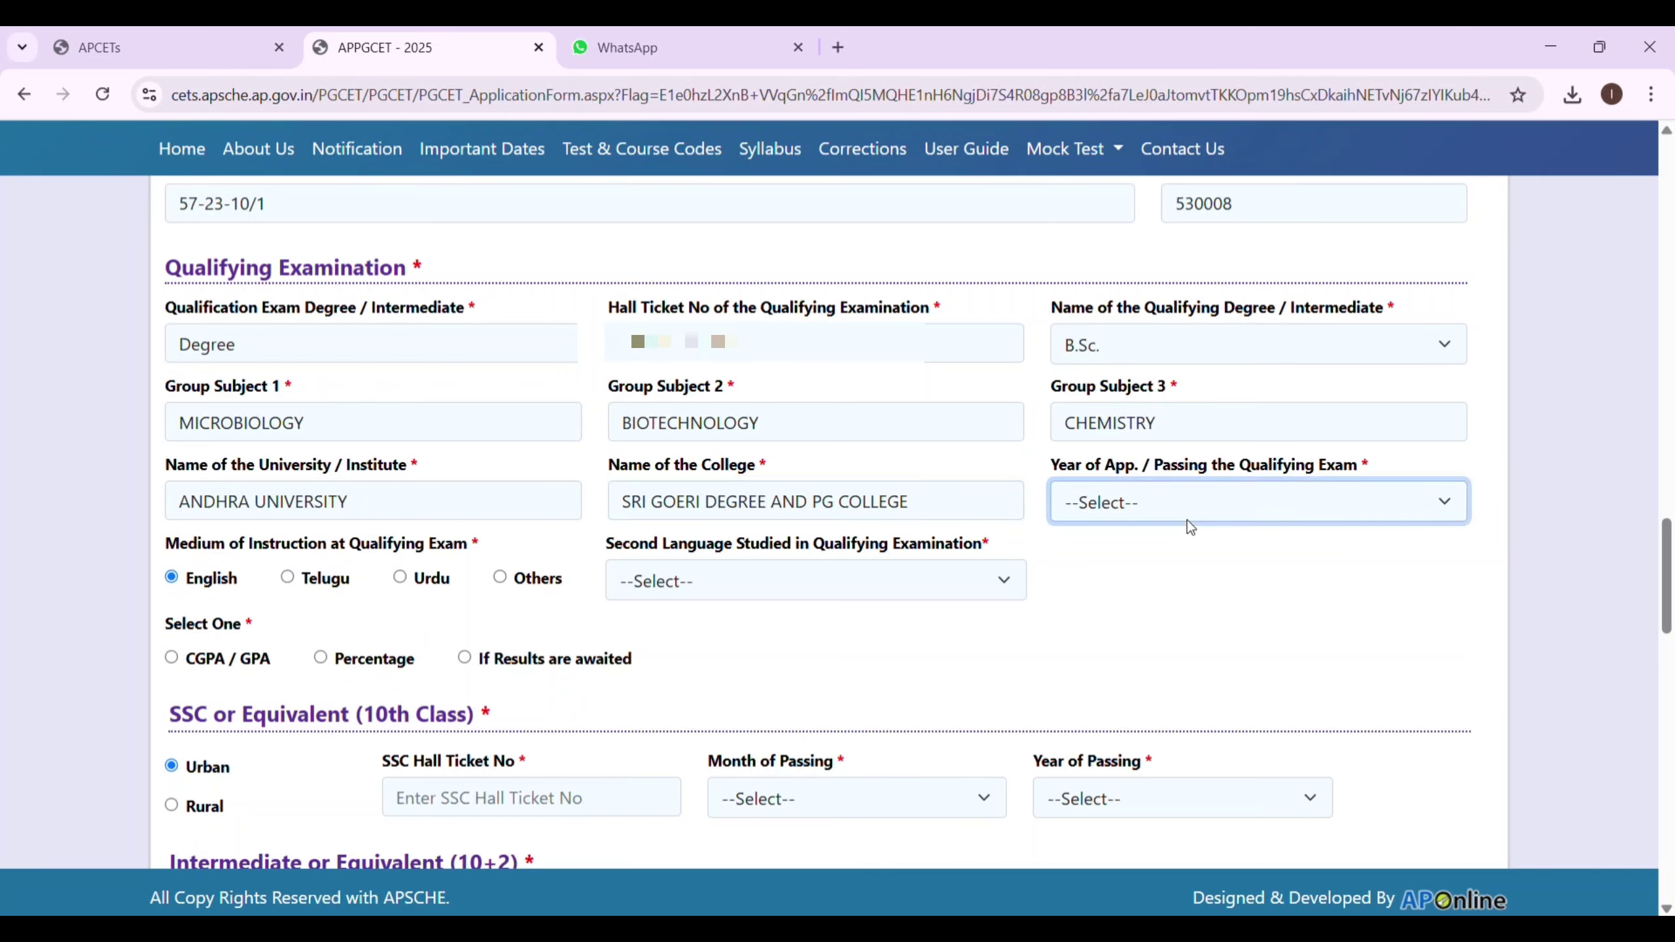
{"action": "left_click", "coordinate": [1116, 210]}
Set the second language to Sanskrit.
{"action": "scroll", "coordinate": [1144, 536], "scroll_direction": "down", "scroll_amount": 4}
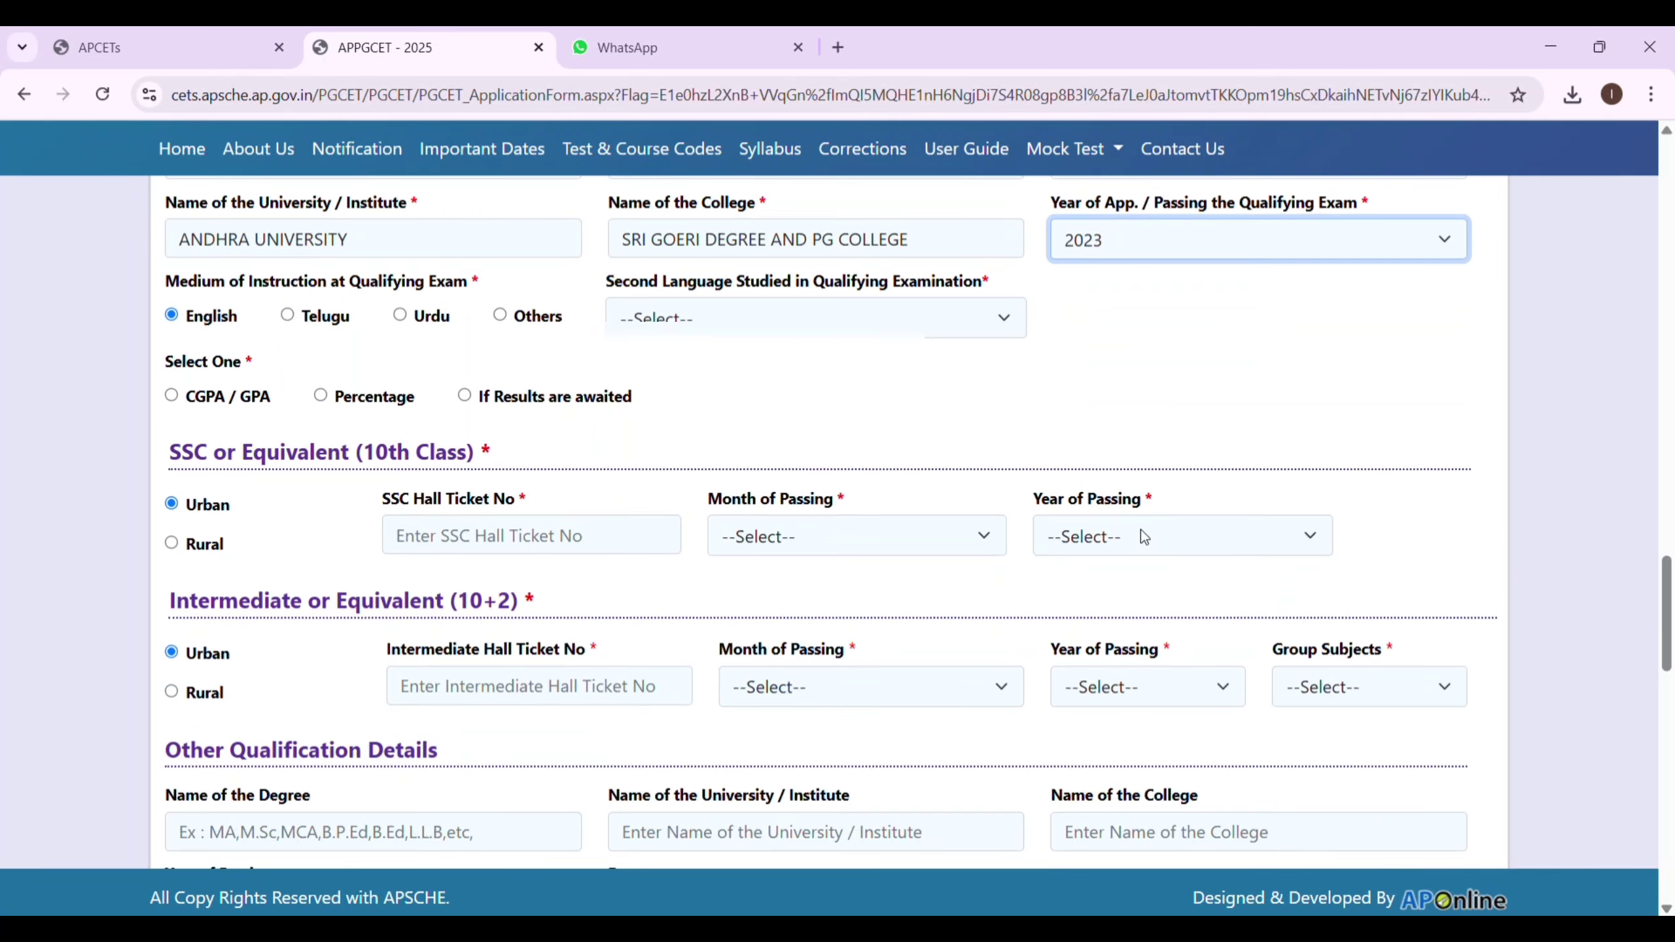
{"action": "left_click", "coordinate": [713, 316]}
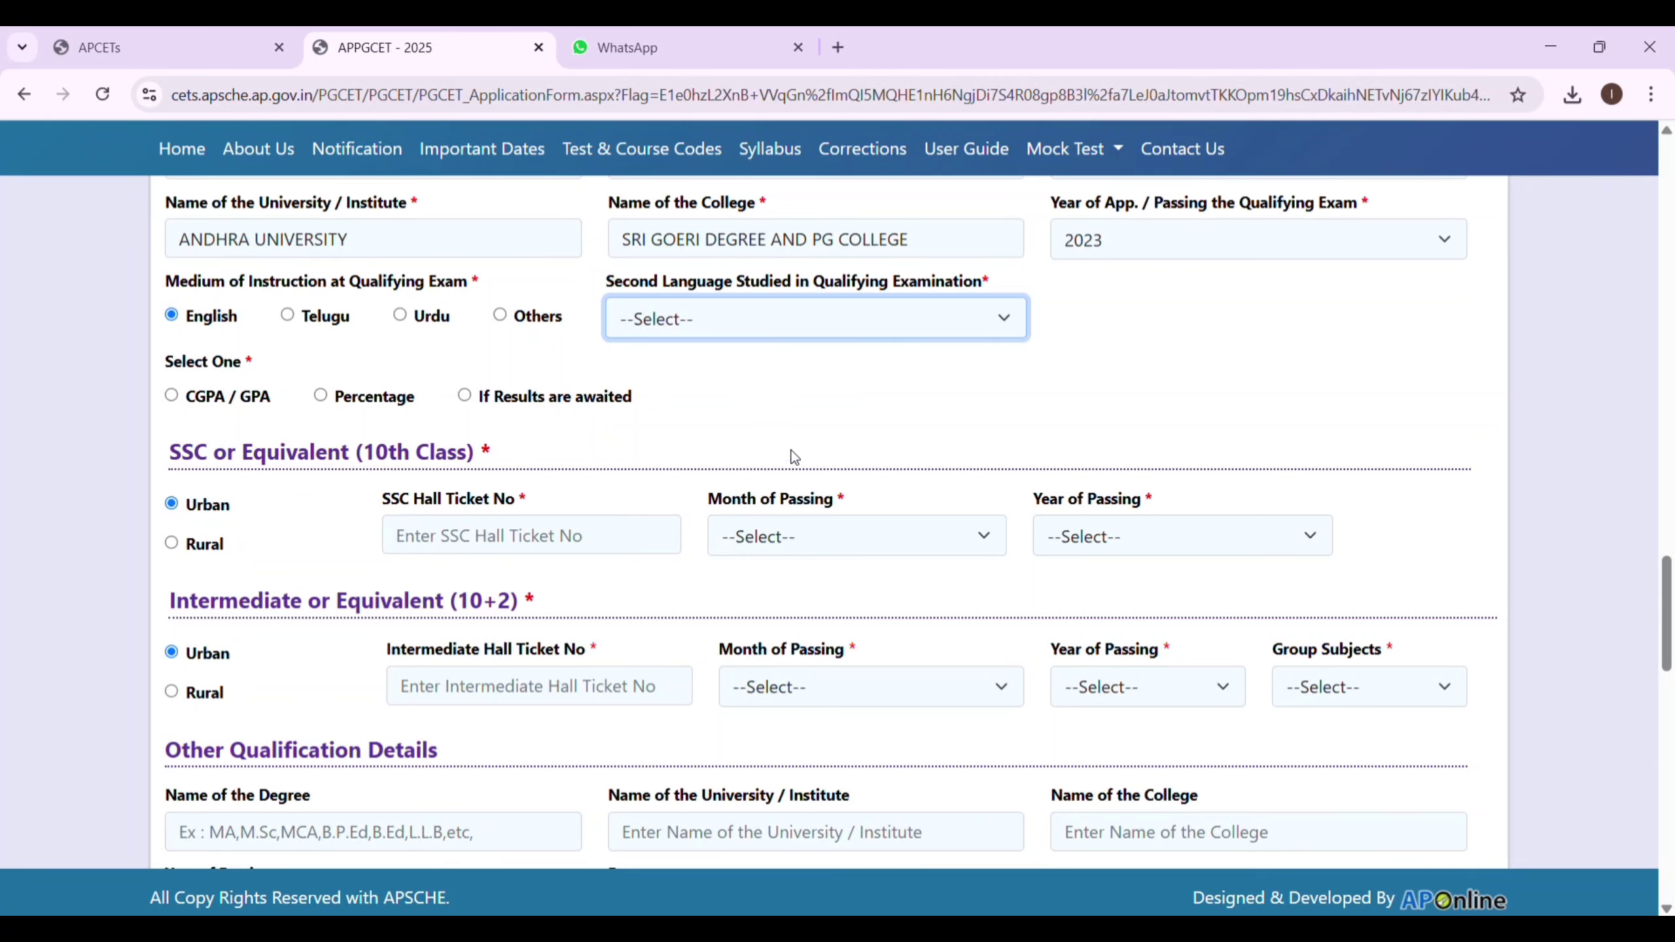
{"action": "key", "text": "s"}
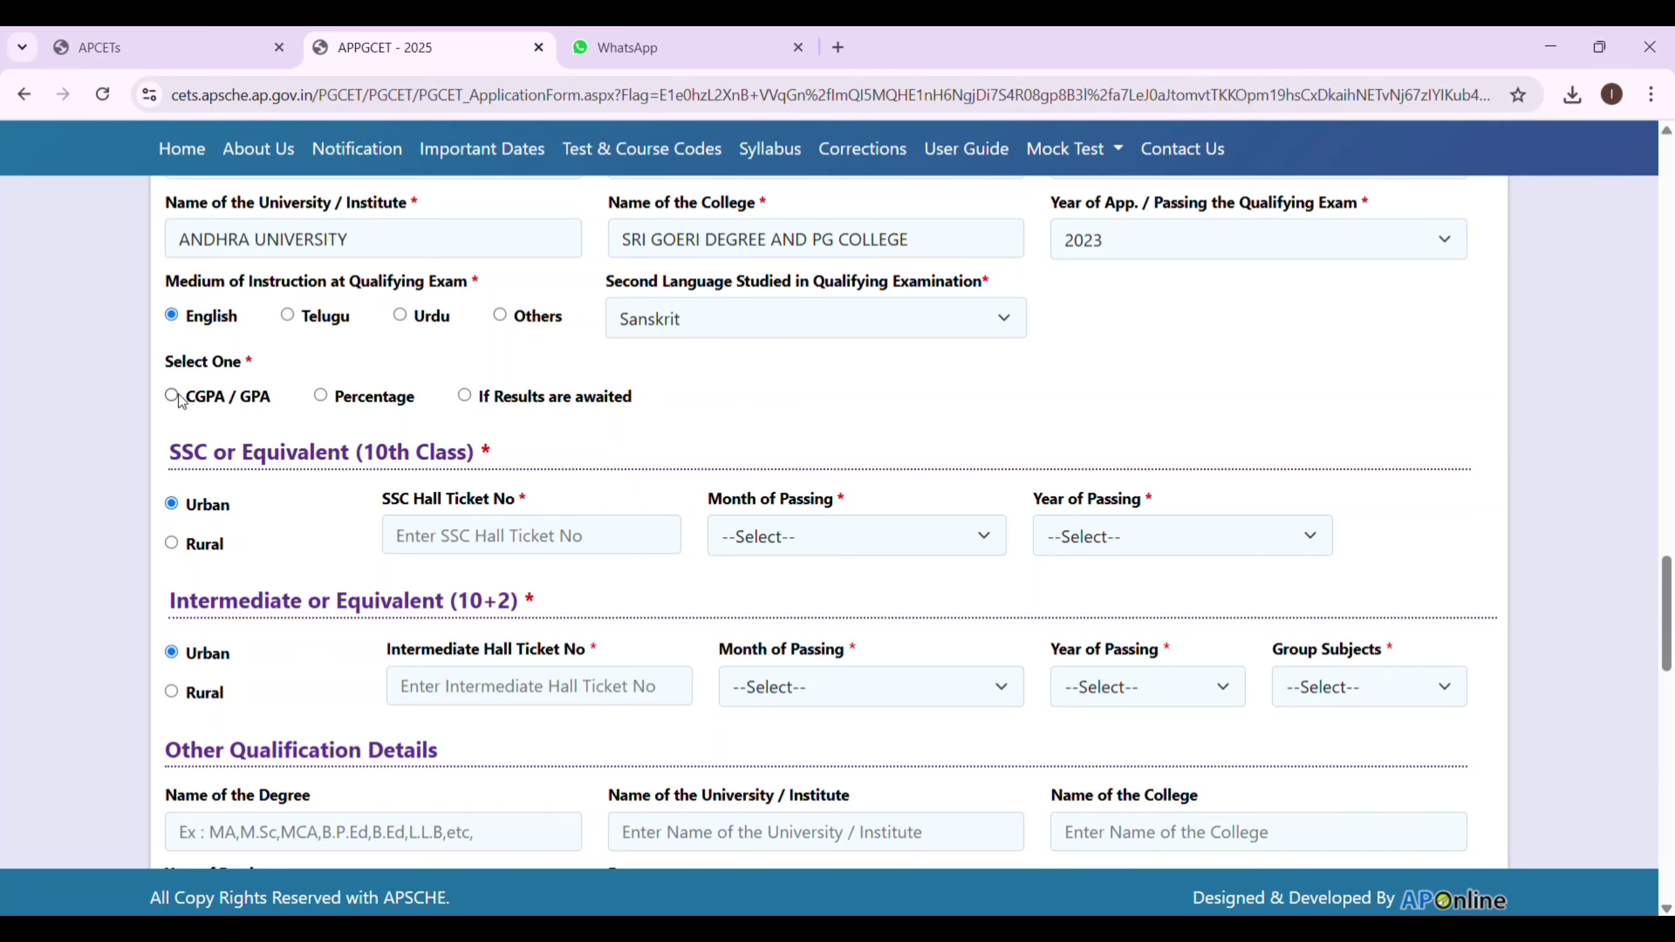
Record the qualifying exam result as a CGPA of 8.90.
{"action": "left_click", "coordinate": [465, 397]}
{"action": "left_click", "coordinate": [172, 396]}
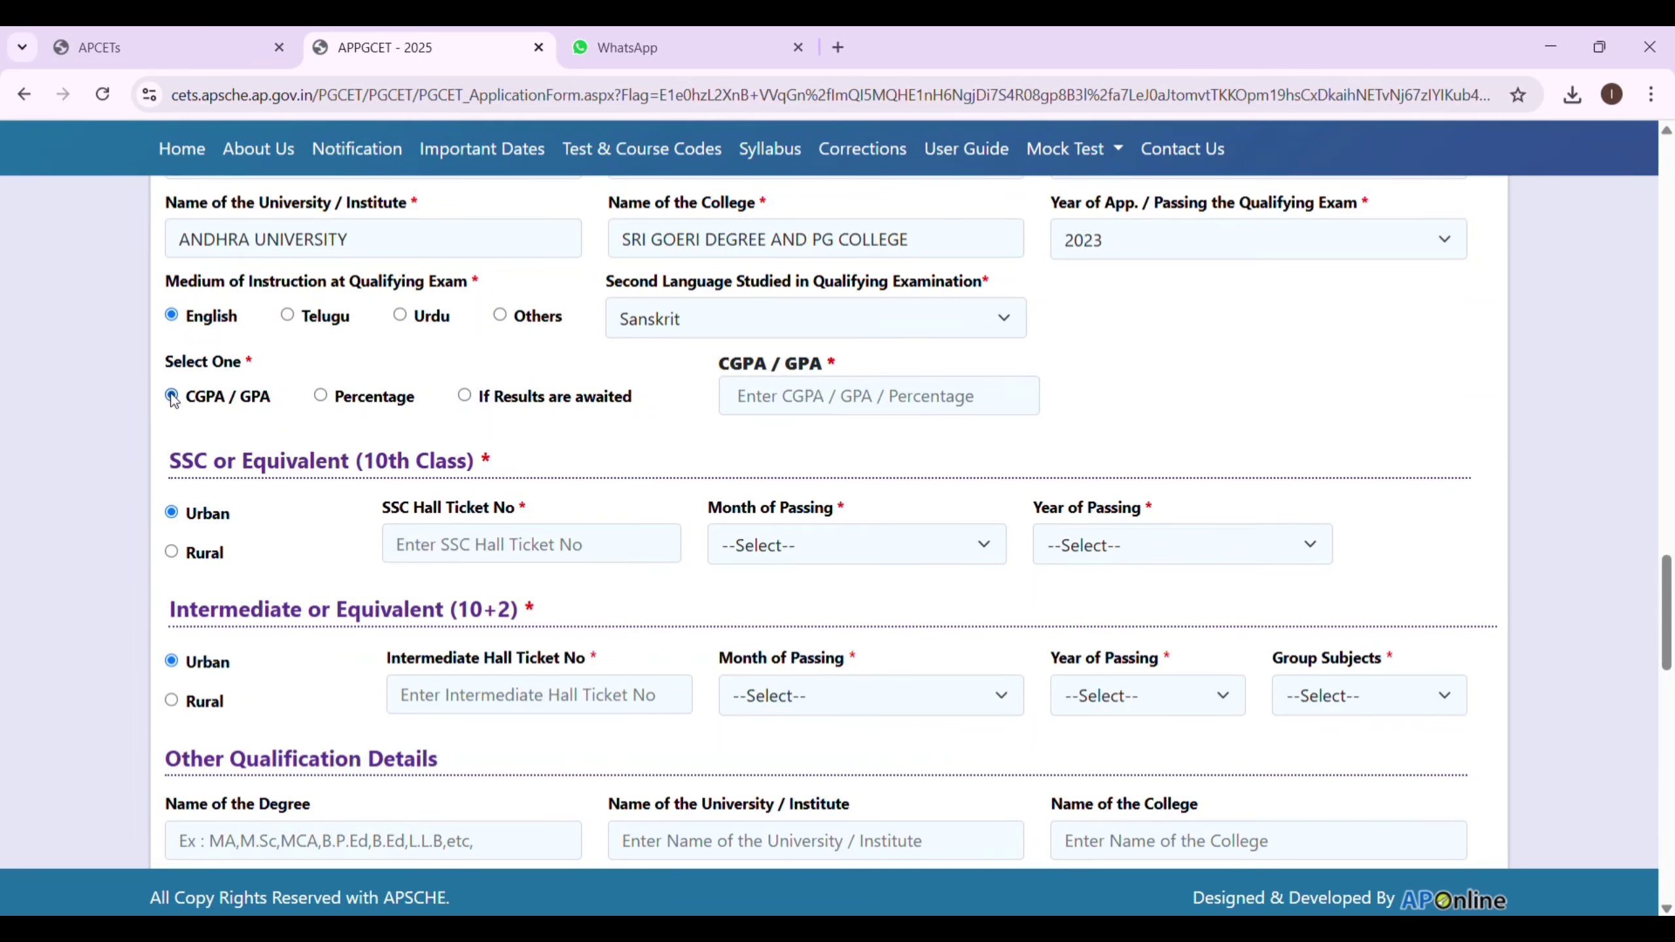
{"action": "left_click", "coordinate": [829, 410]}
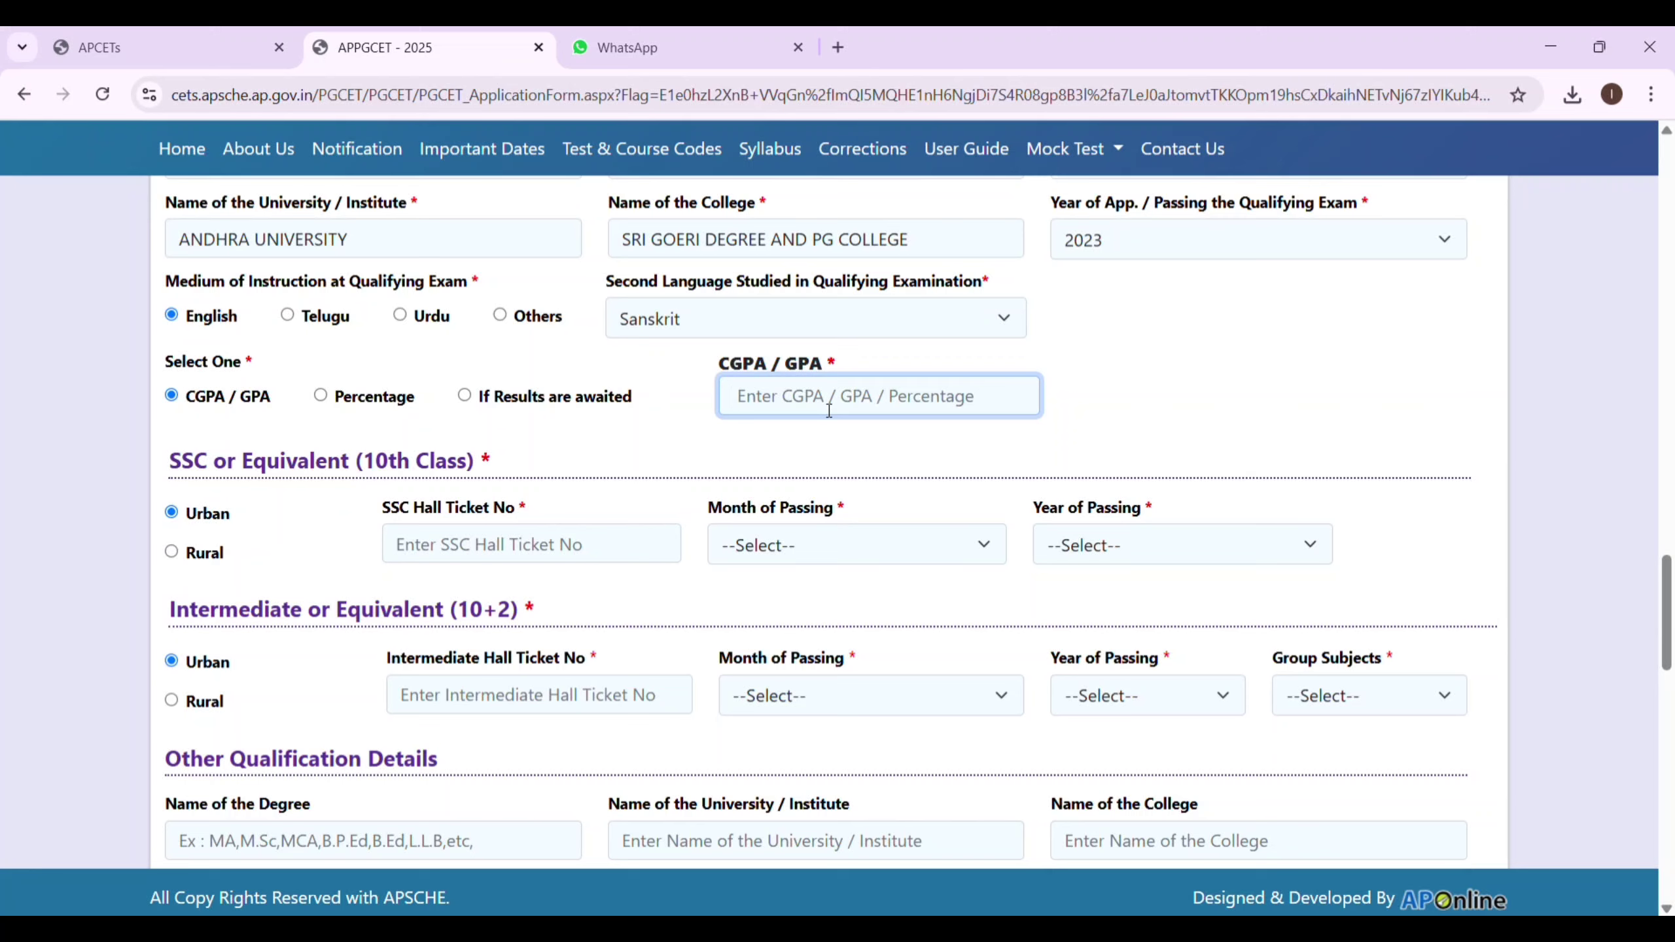
{"action": "type", "text": "8.90"}
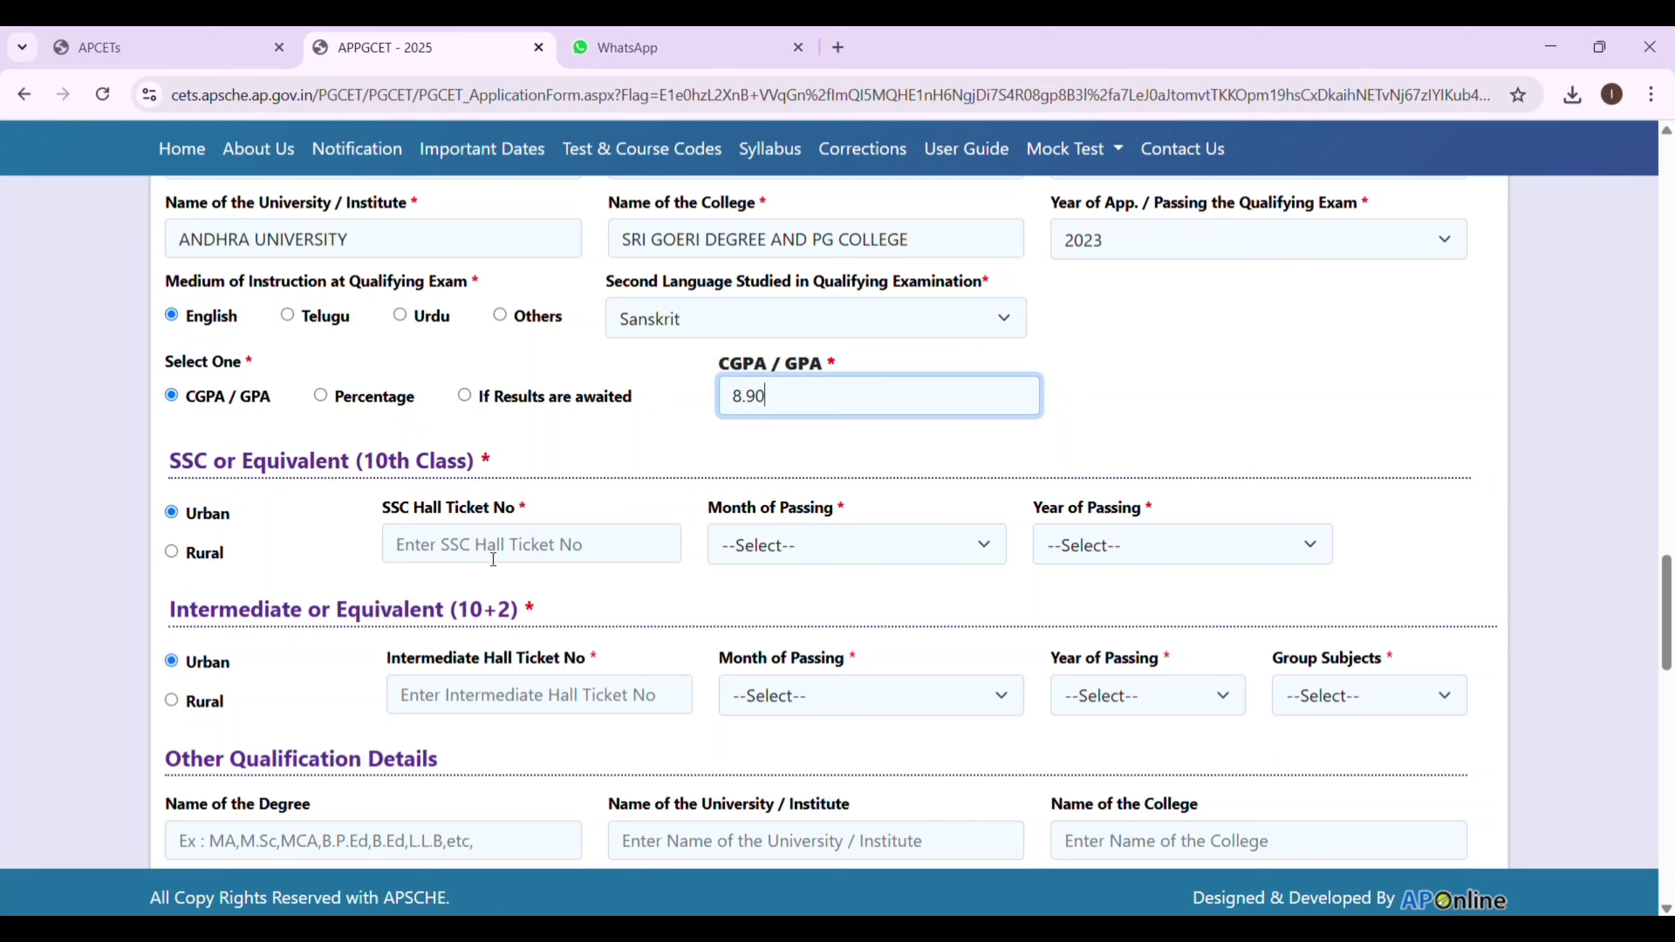
{"action": "left_click", "coordinate": [493, 560]}
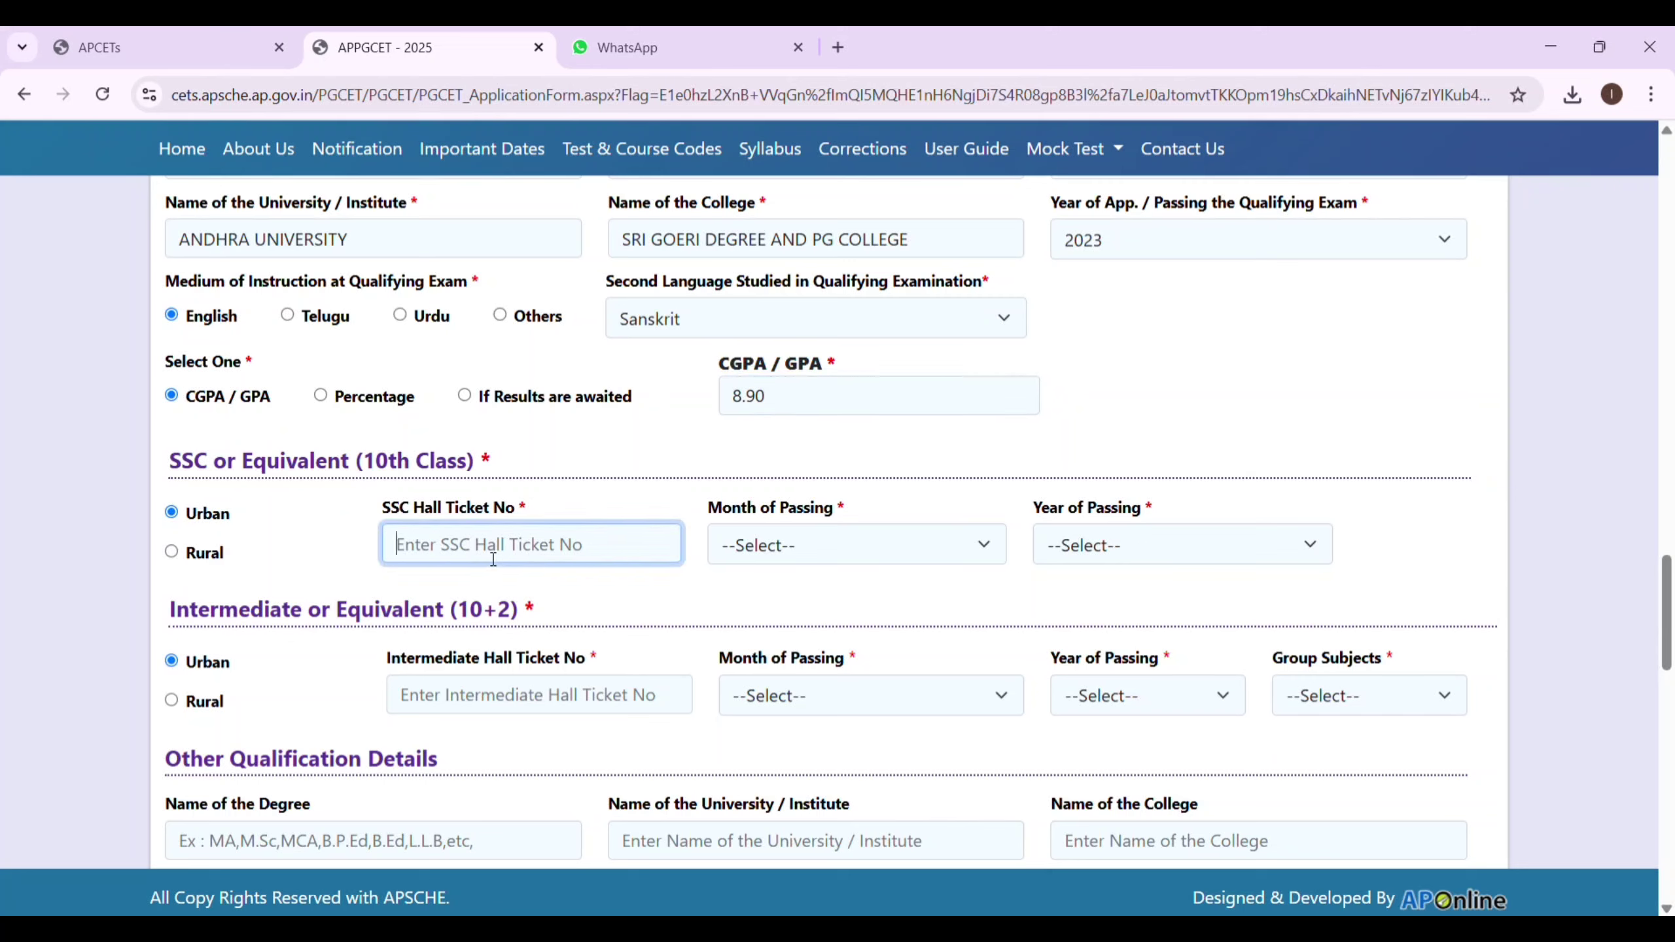
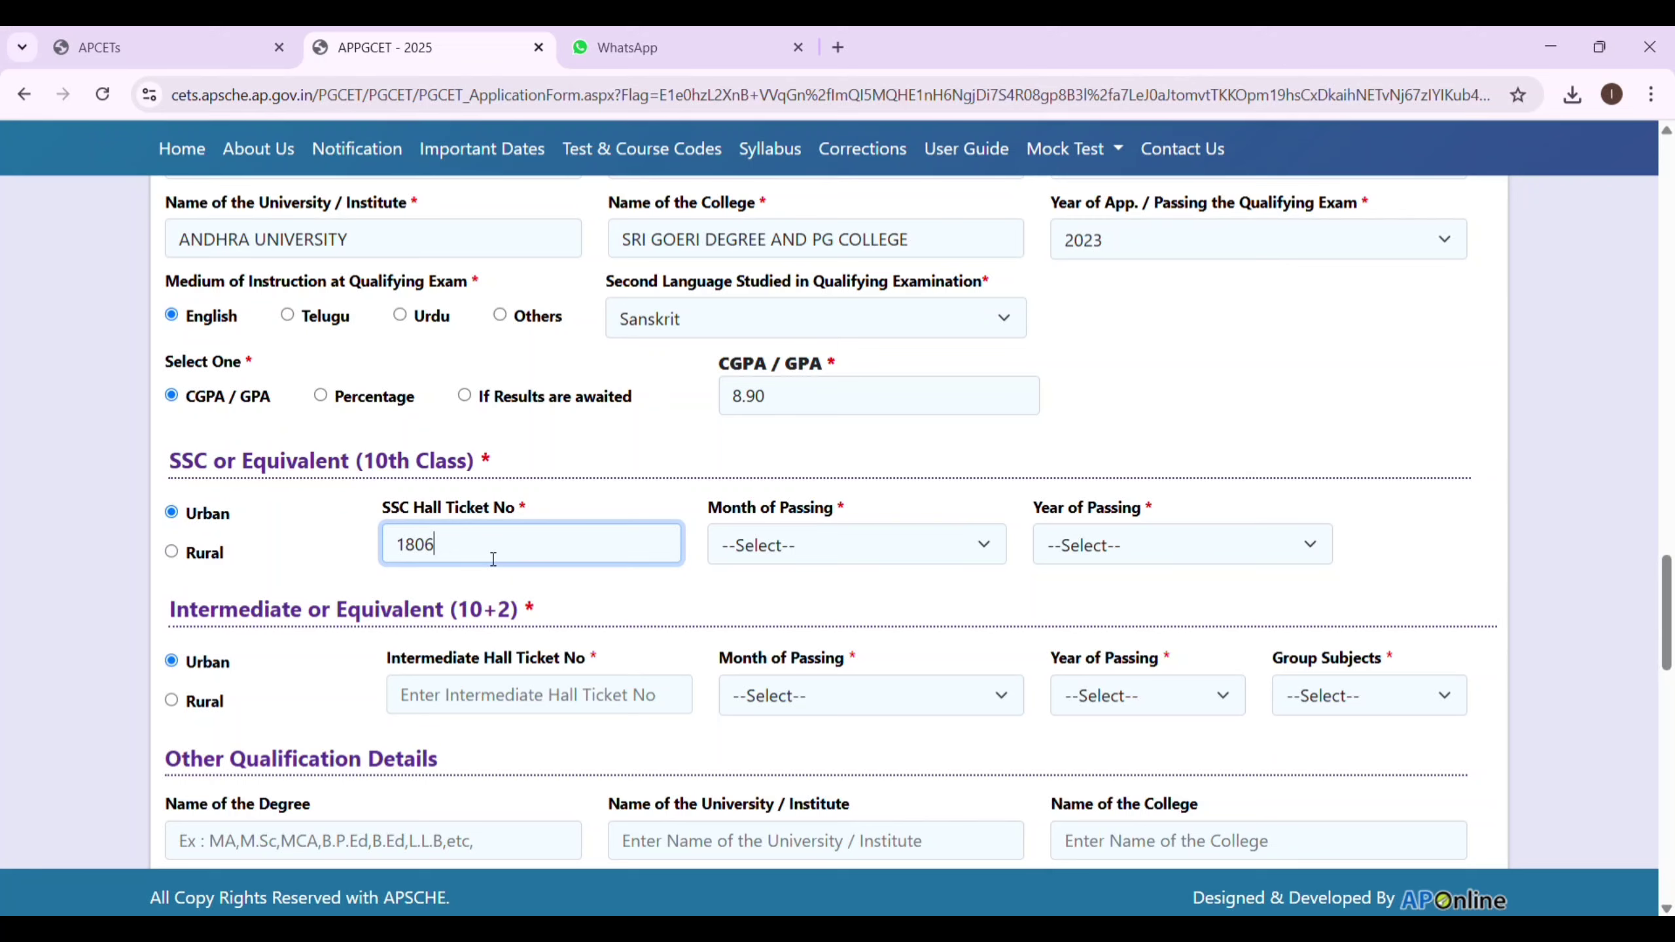
Enter the SSC hall ticket number, set passing to March 2018, and confirm the fetched details.
{"action": "left_click", "coordinate": [826, 541]}
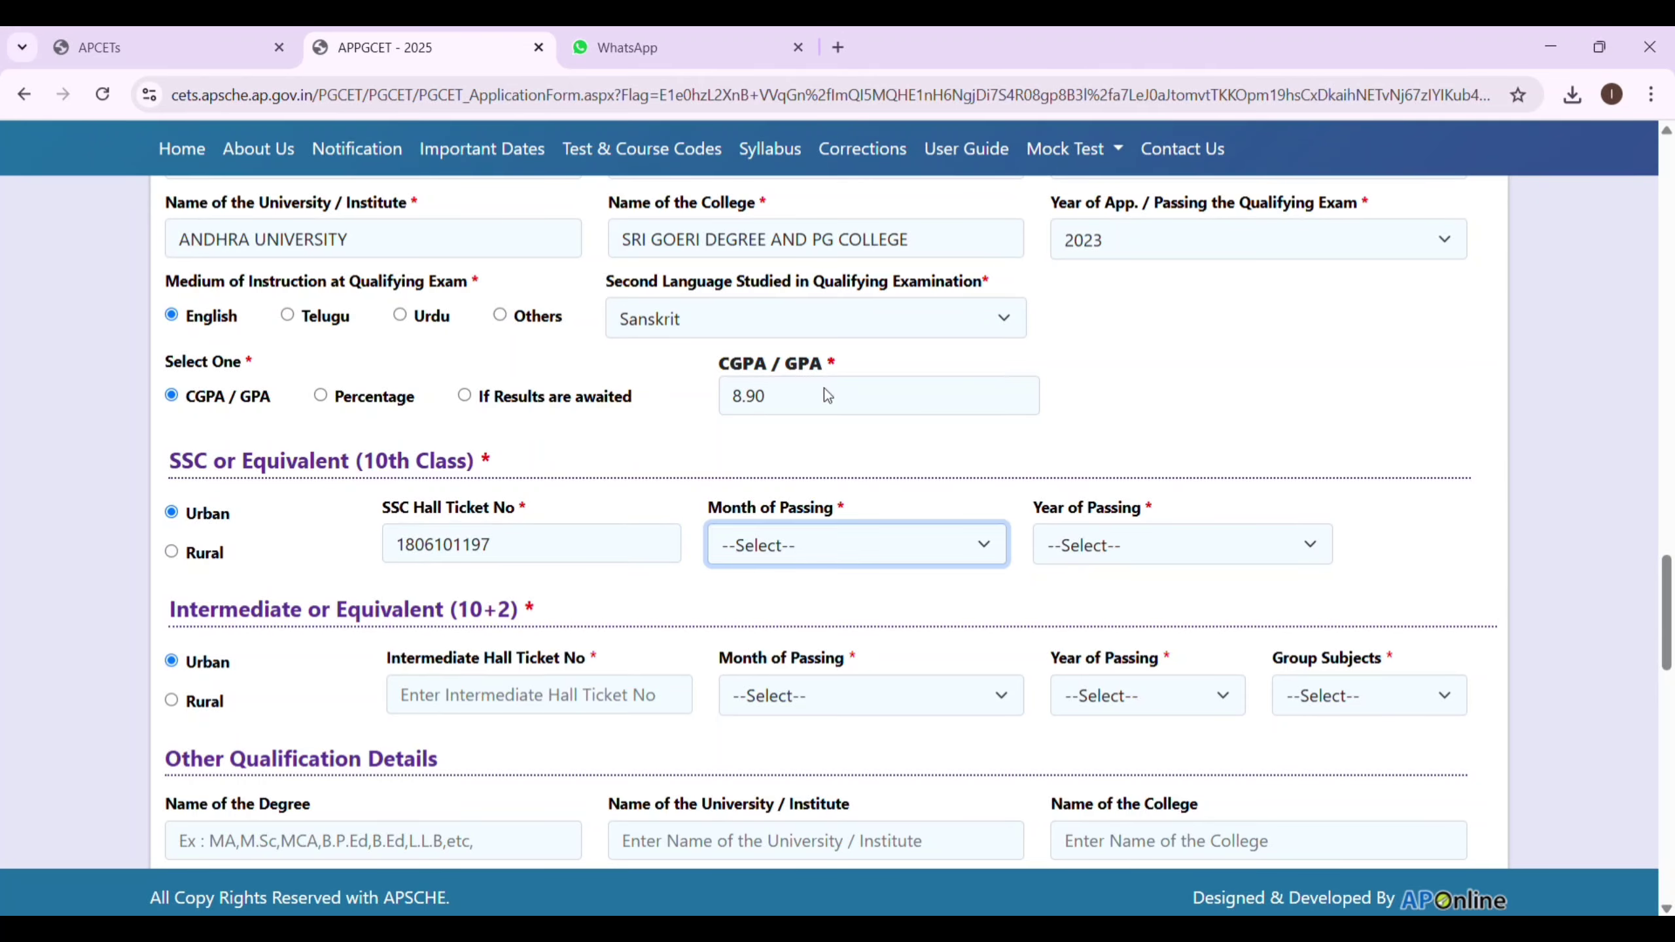
{"action": "left_click", "coordinate": [772, 231]}
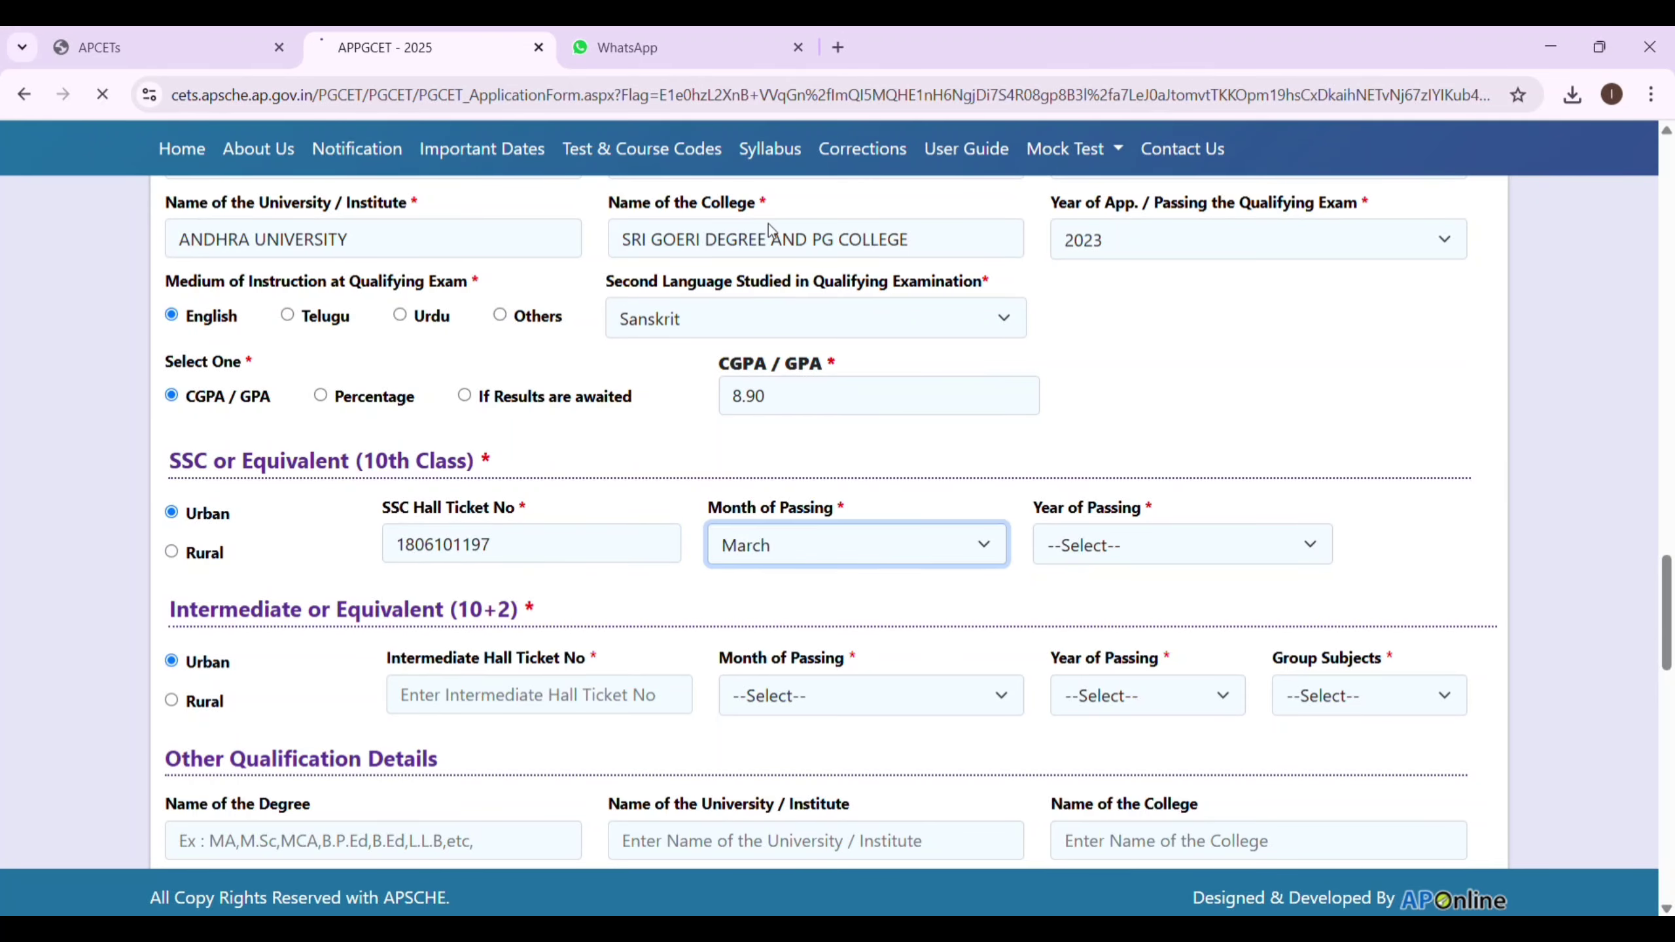
{"action": "left_click", "coordinate": [1237, 546]}
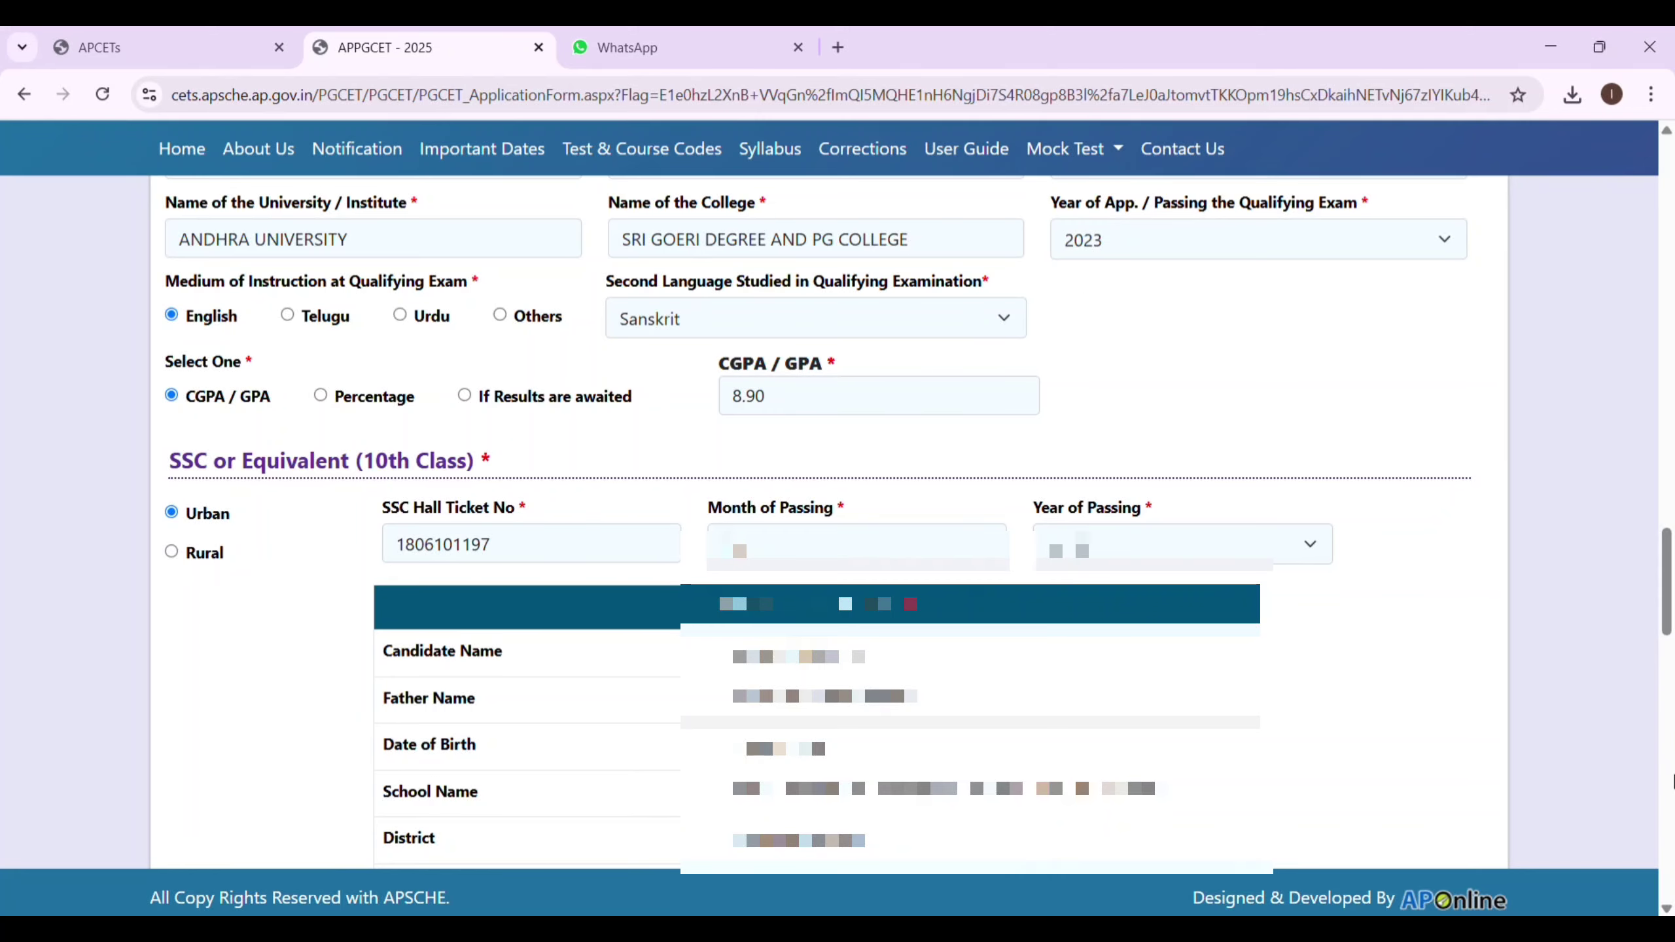
{"action": "scroll", "coordinate": [1081, 304], "scroll_direction": "down", "scroll_amount": 2}
{"action": "left_click", "coordinate": [739, 710]}
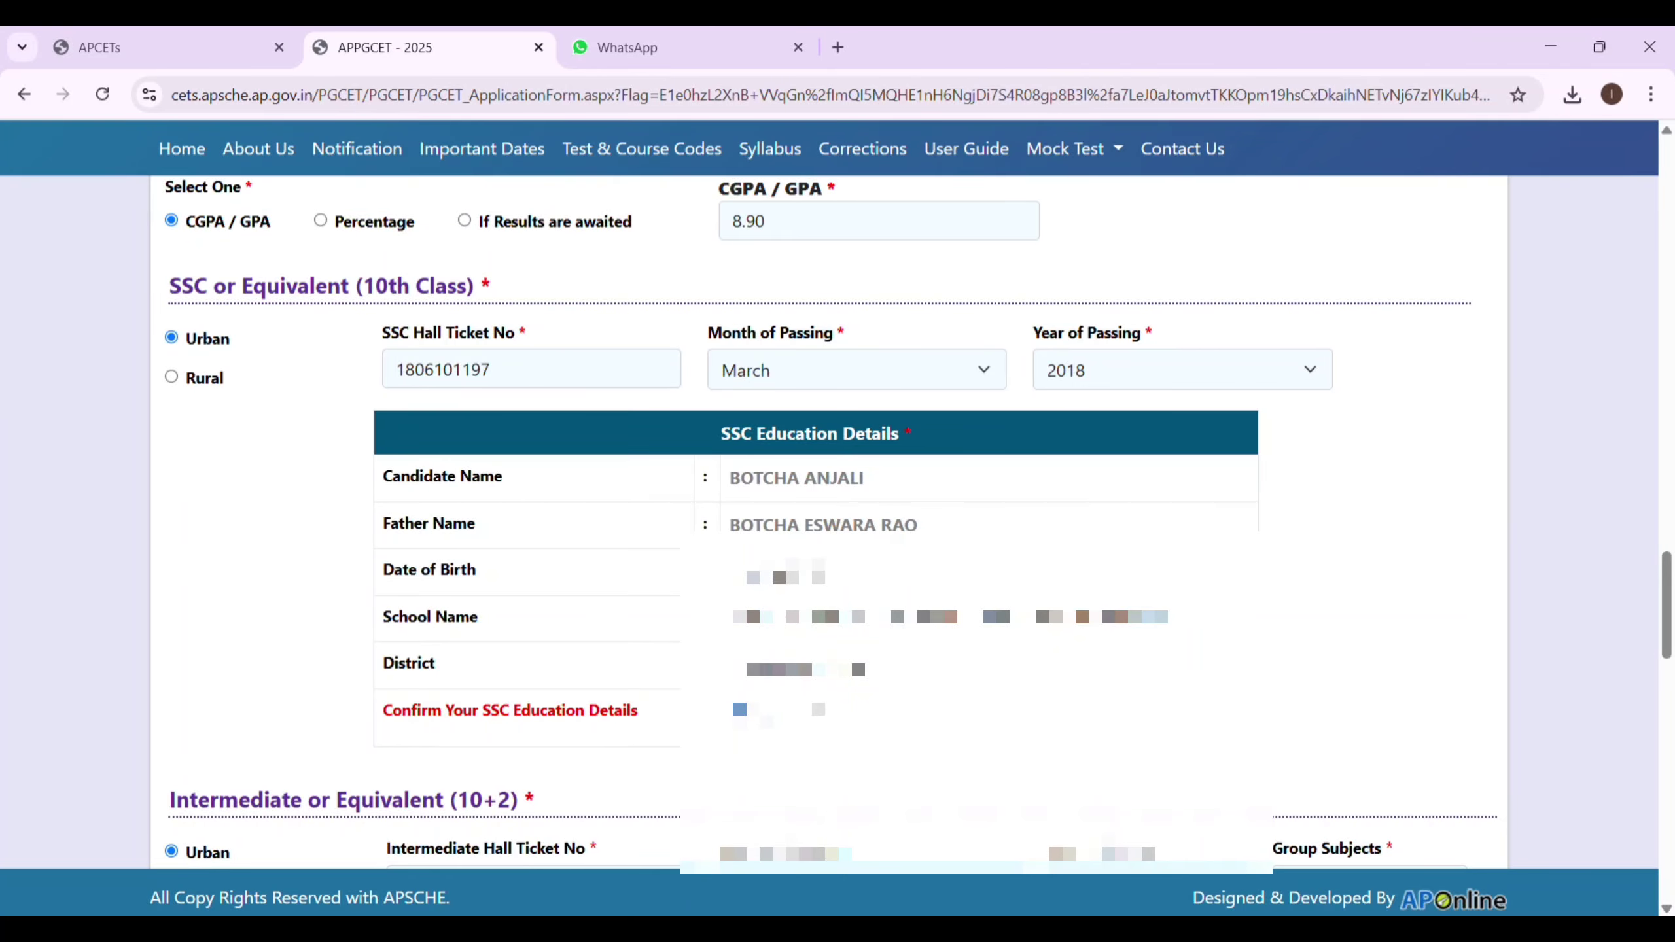
{"action": "scroll", "coordinate": [1667, 135], "scroll_direction": "down", "scroll_amount": 5}
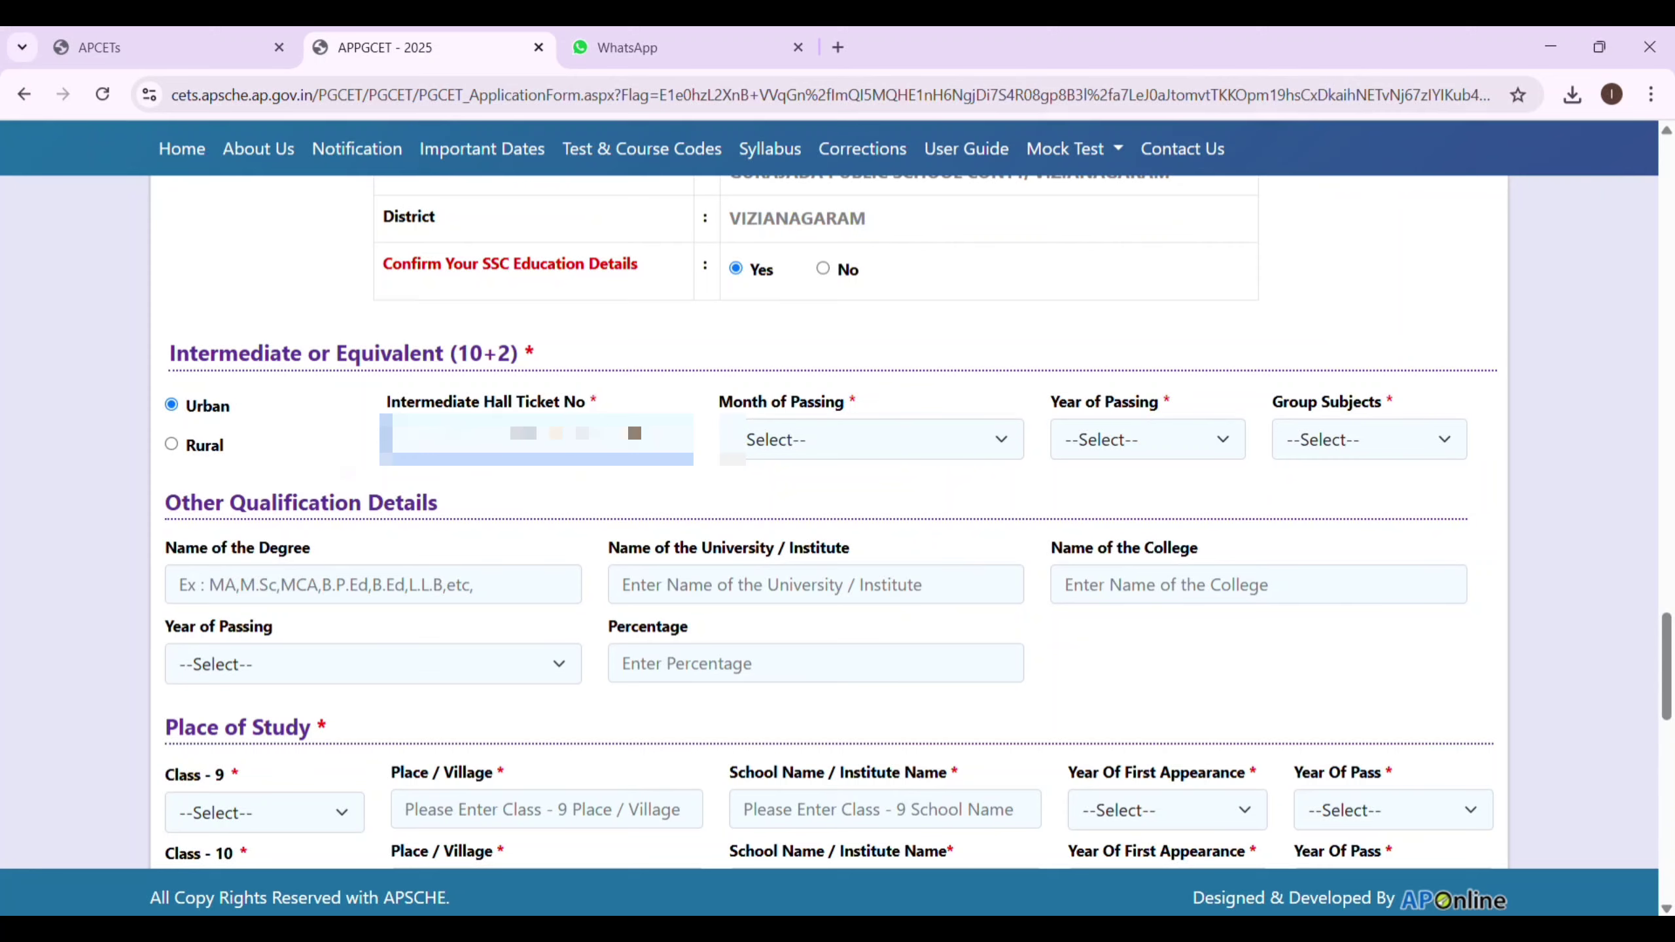
Enter the Intermediate hall ticket number, July 2020 passing, and Science-BPC group subjects.
{"action": "left_click", "coordinate": [965, 441]}
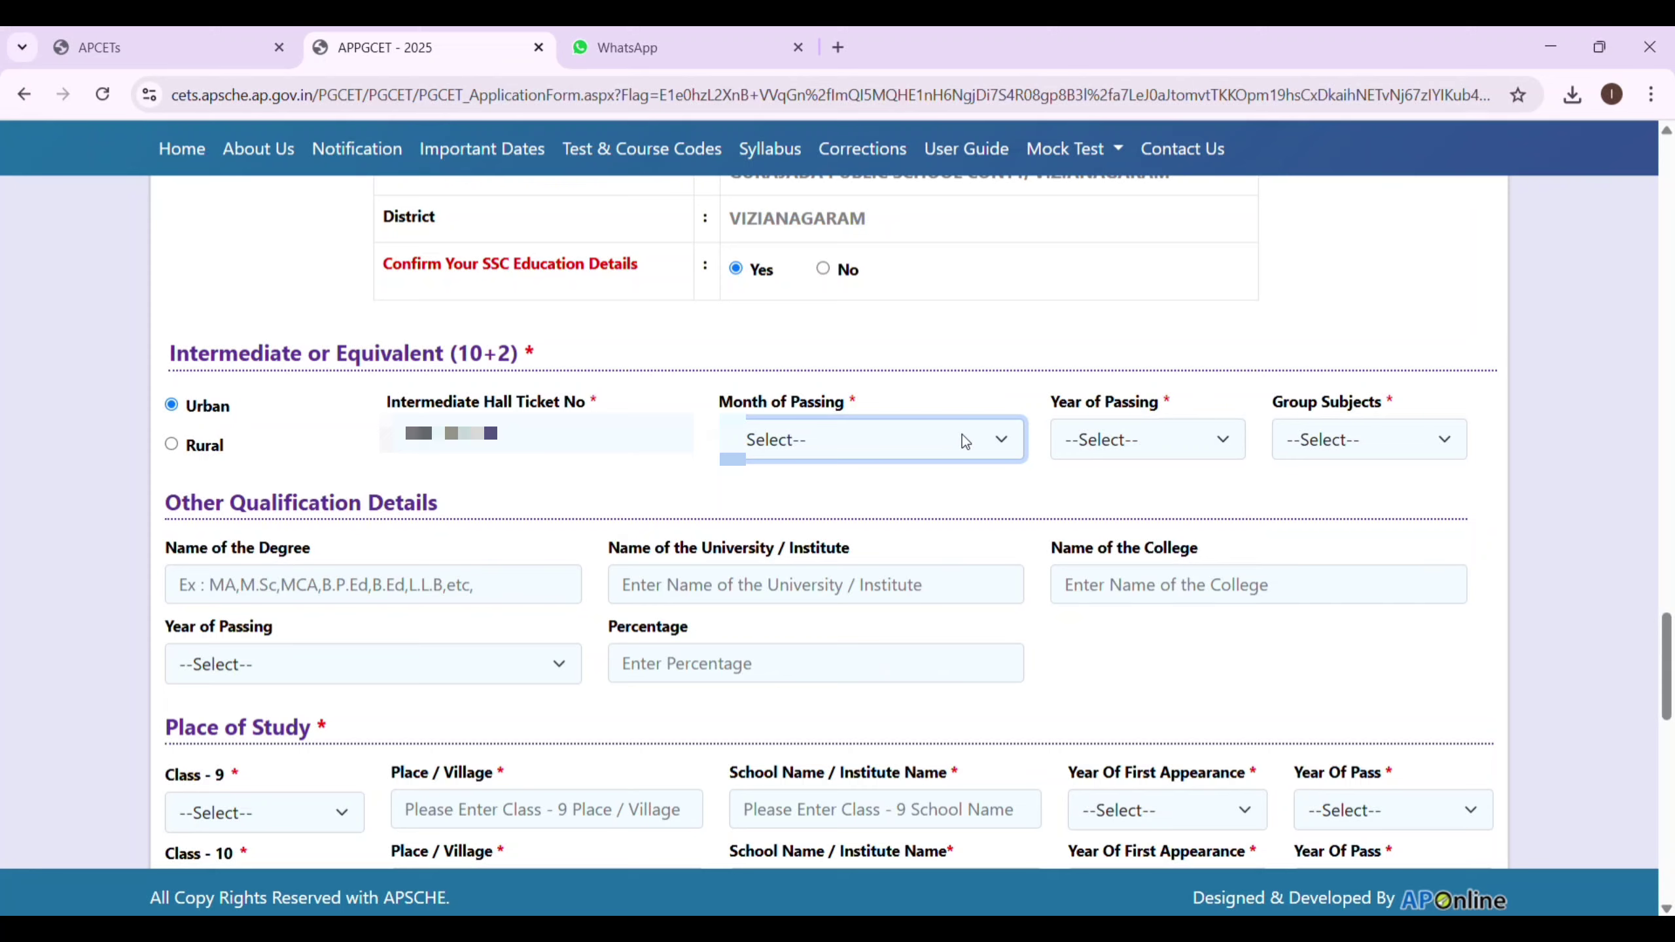
{"action": "left_click", "coordinate": [1166, 687]}
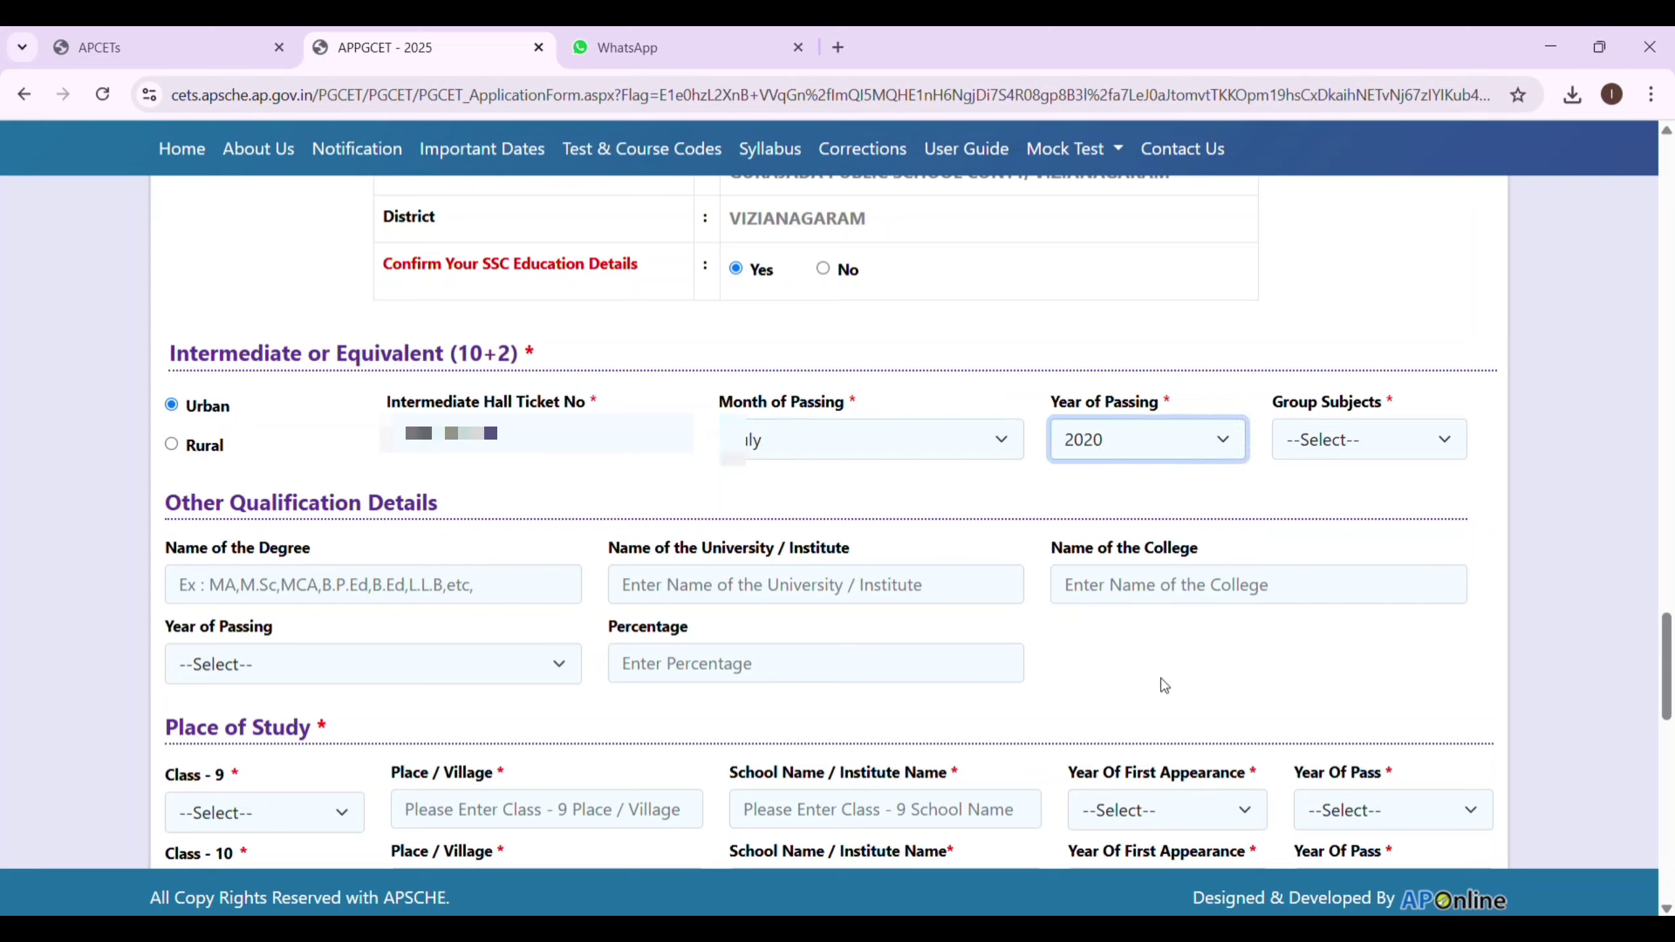
{"action": "left_click", "coordinate": [1420, 437]}
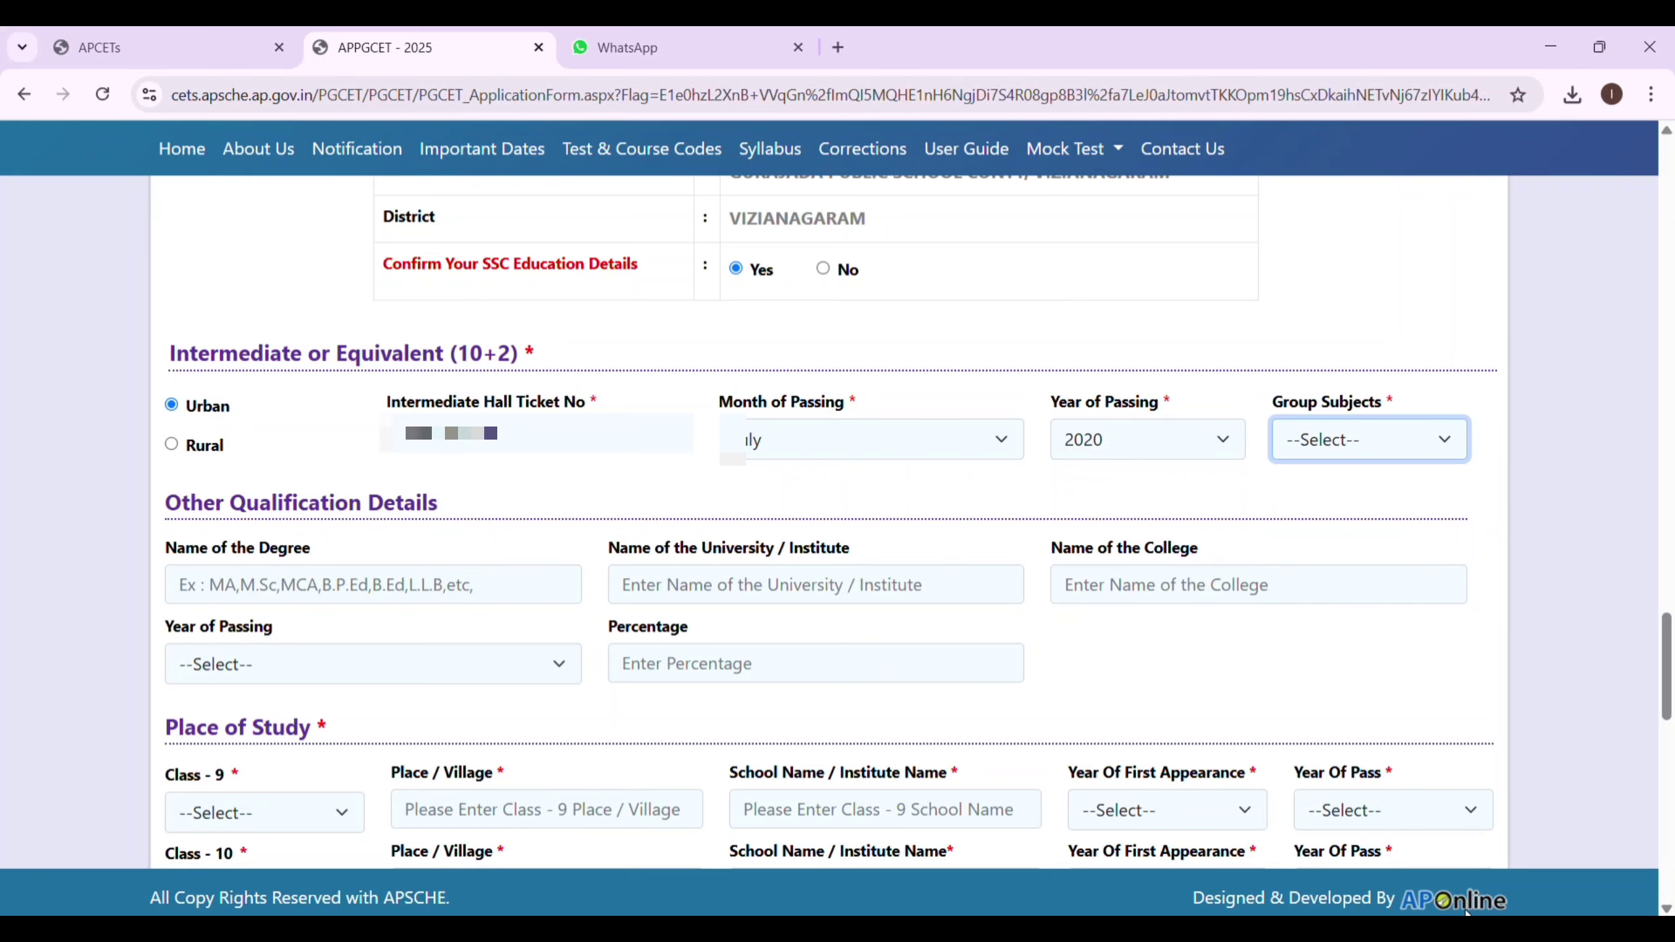
{"action": "left_click", "coordinate": [1409, 817]}
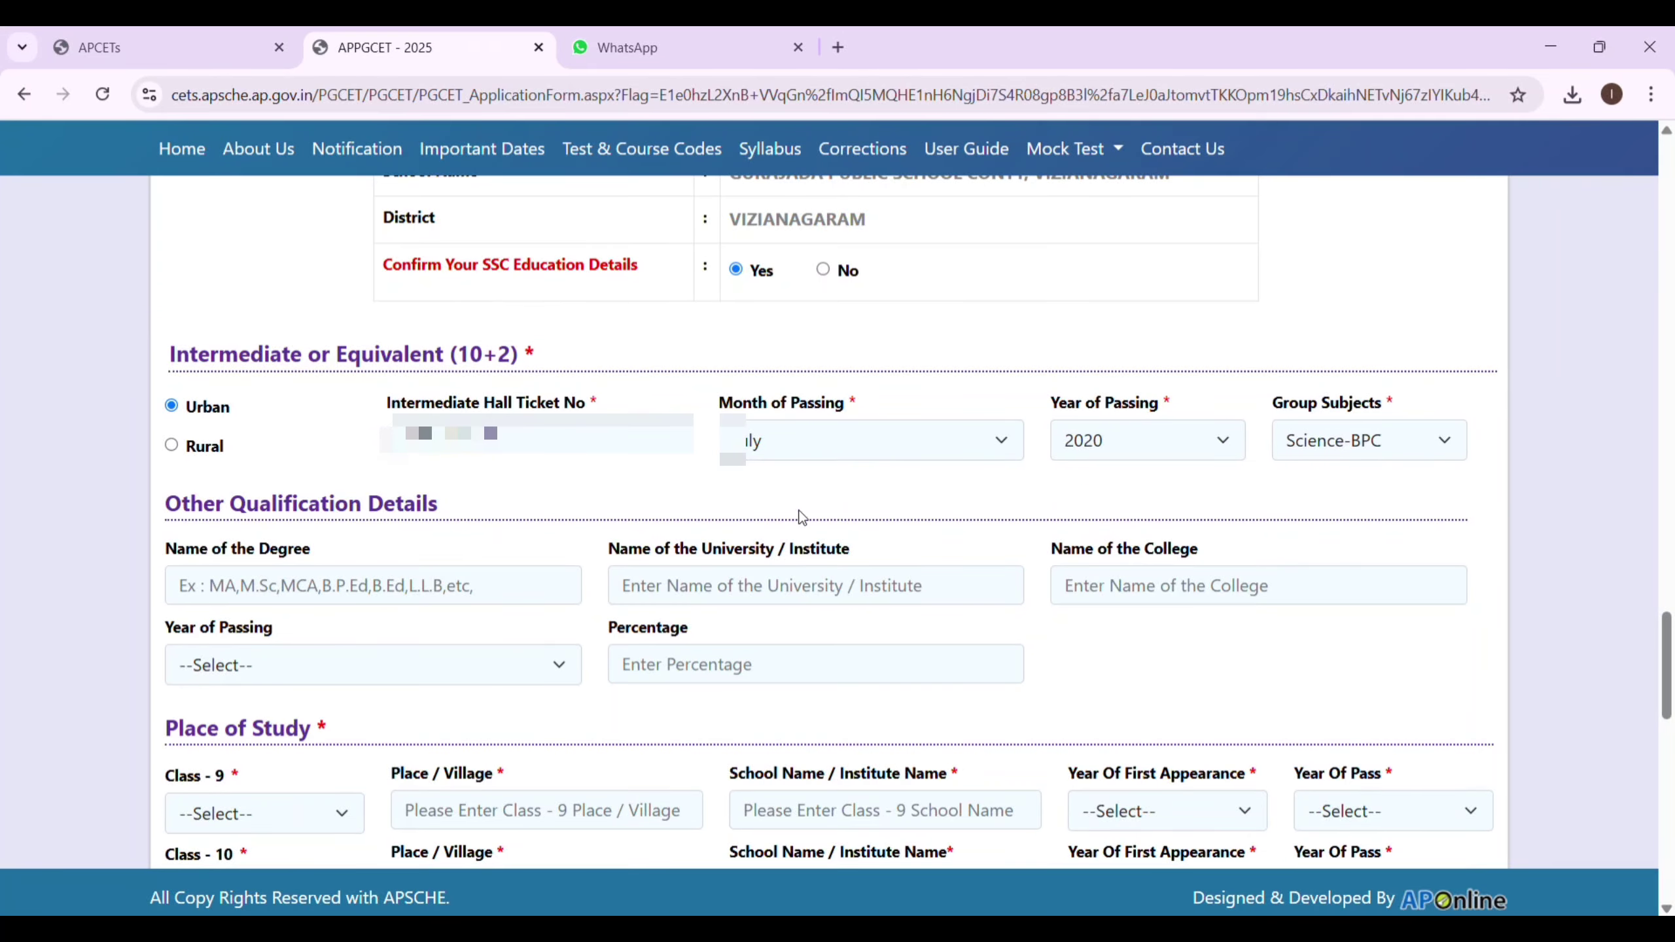
{"action": "left_click", "coordinate": [556, 420]}
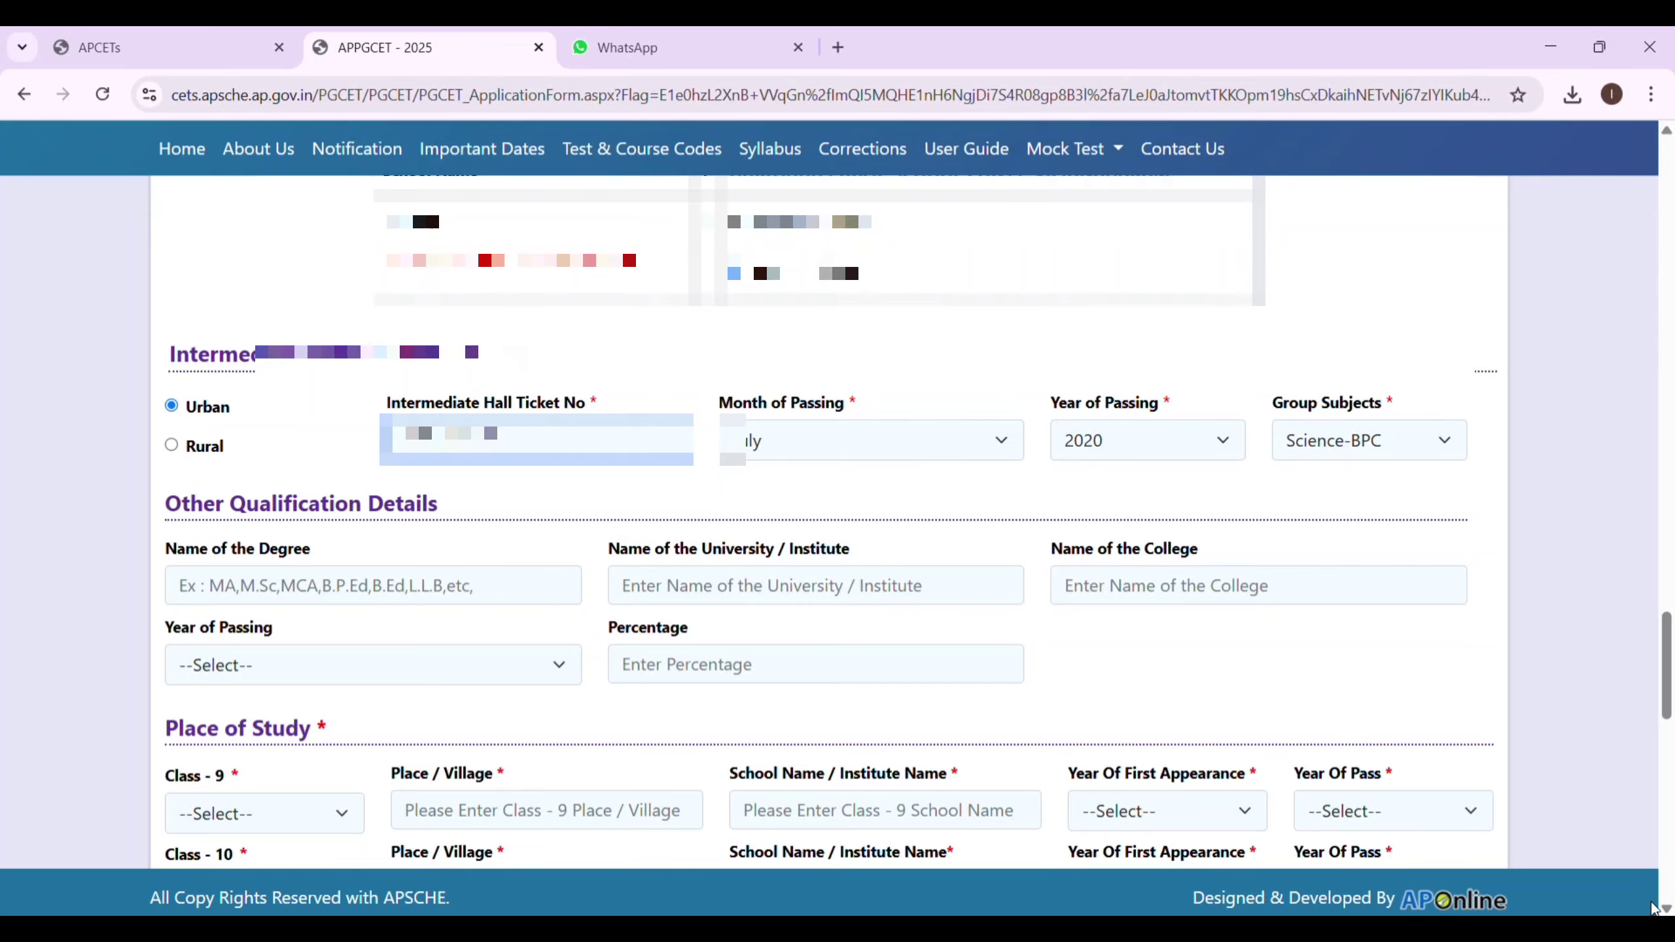
{"action": "scroll", "coordinate": [1652, 908], "scroll_direction": "down", "scroll_amount": 3}
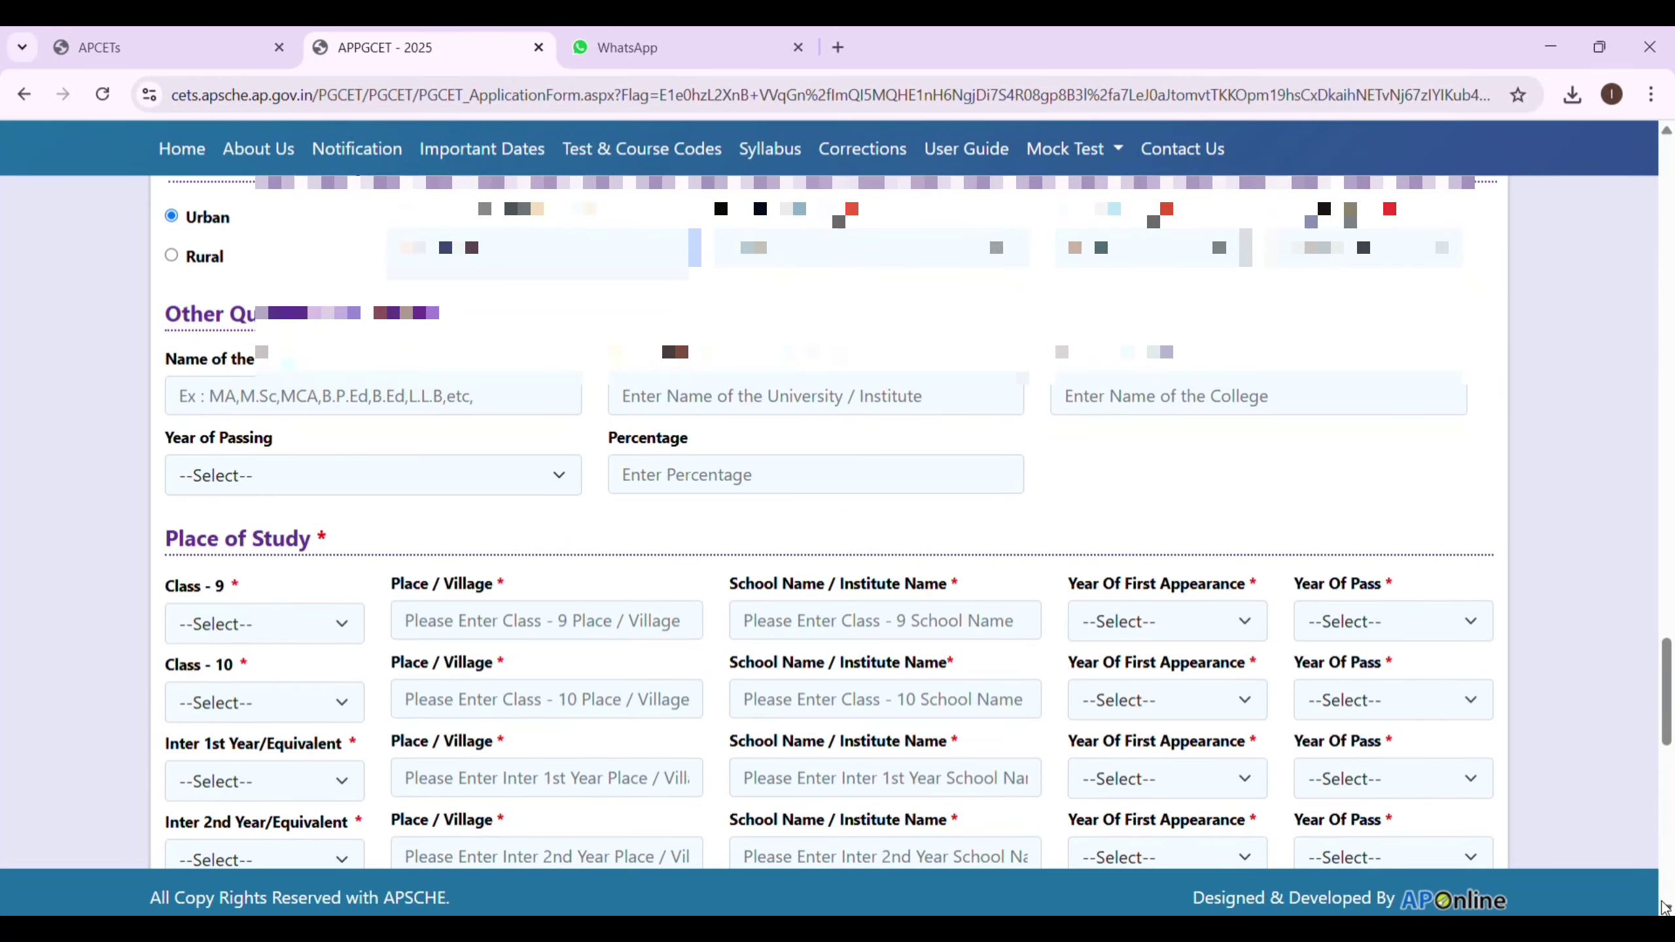
Fill the Class 9 row with Vizianagaram district, place CONTONMENT and school GURAJADA PUBLIC SCHOOL.
{"action": "scroll", "coordinate": [261, 221], "scroll_direction": "down", "scroll_amount": 5}
{"action": "left_click", "coordinate": [323, 303]}
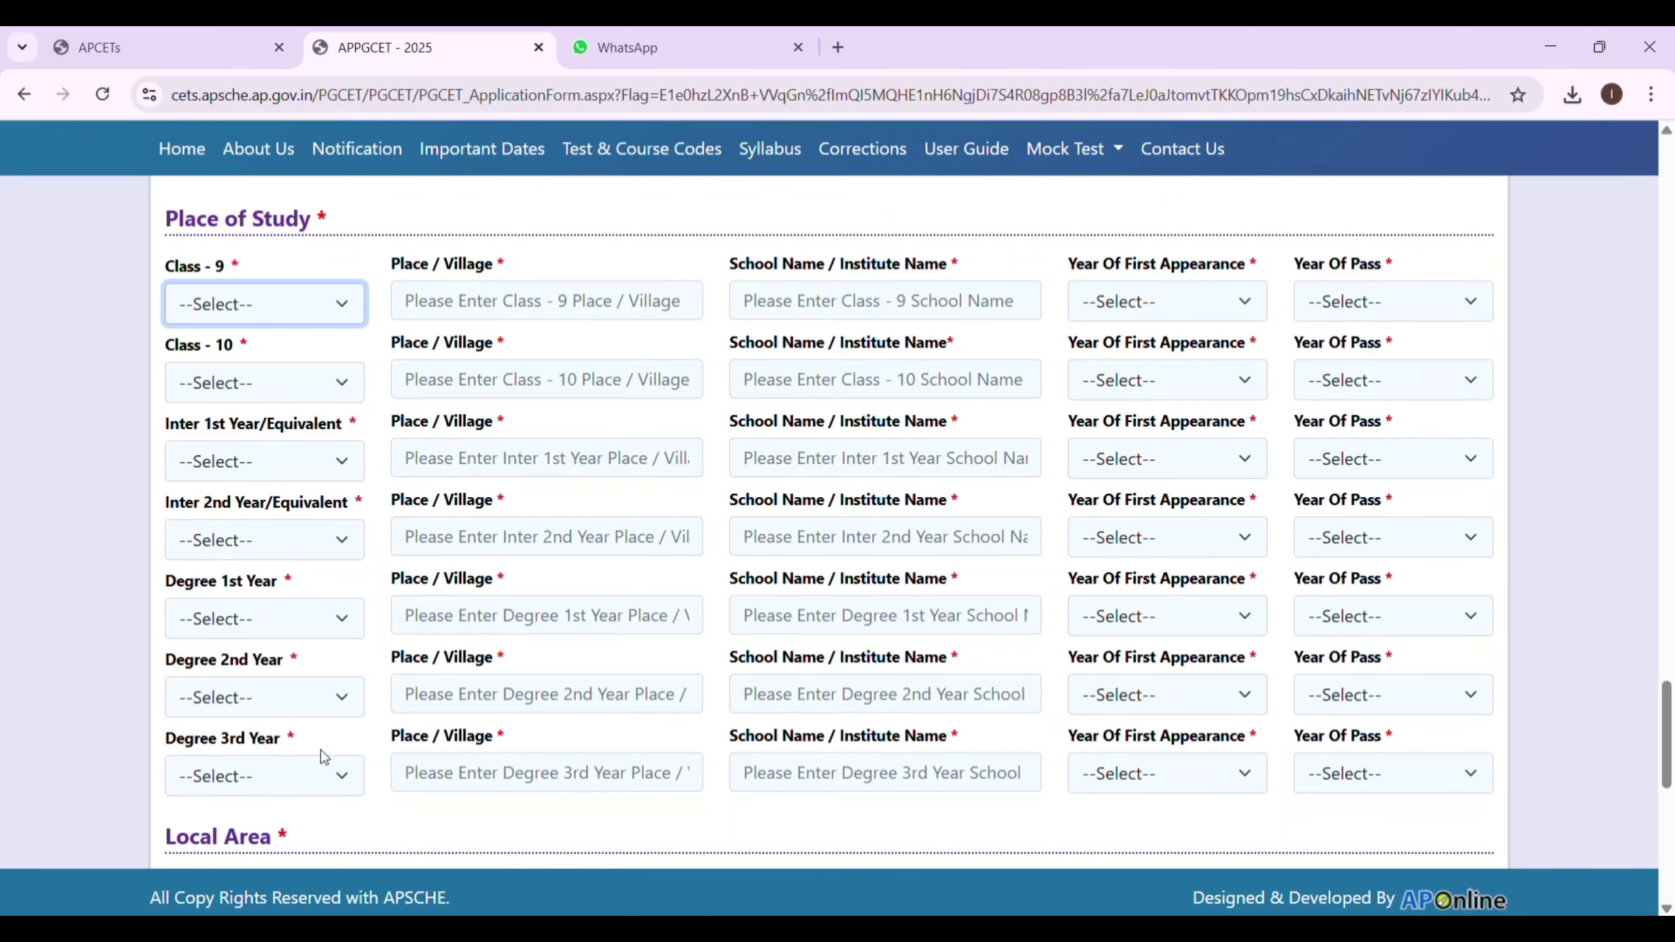
{"action": "type", "text": "viz"}
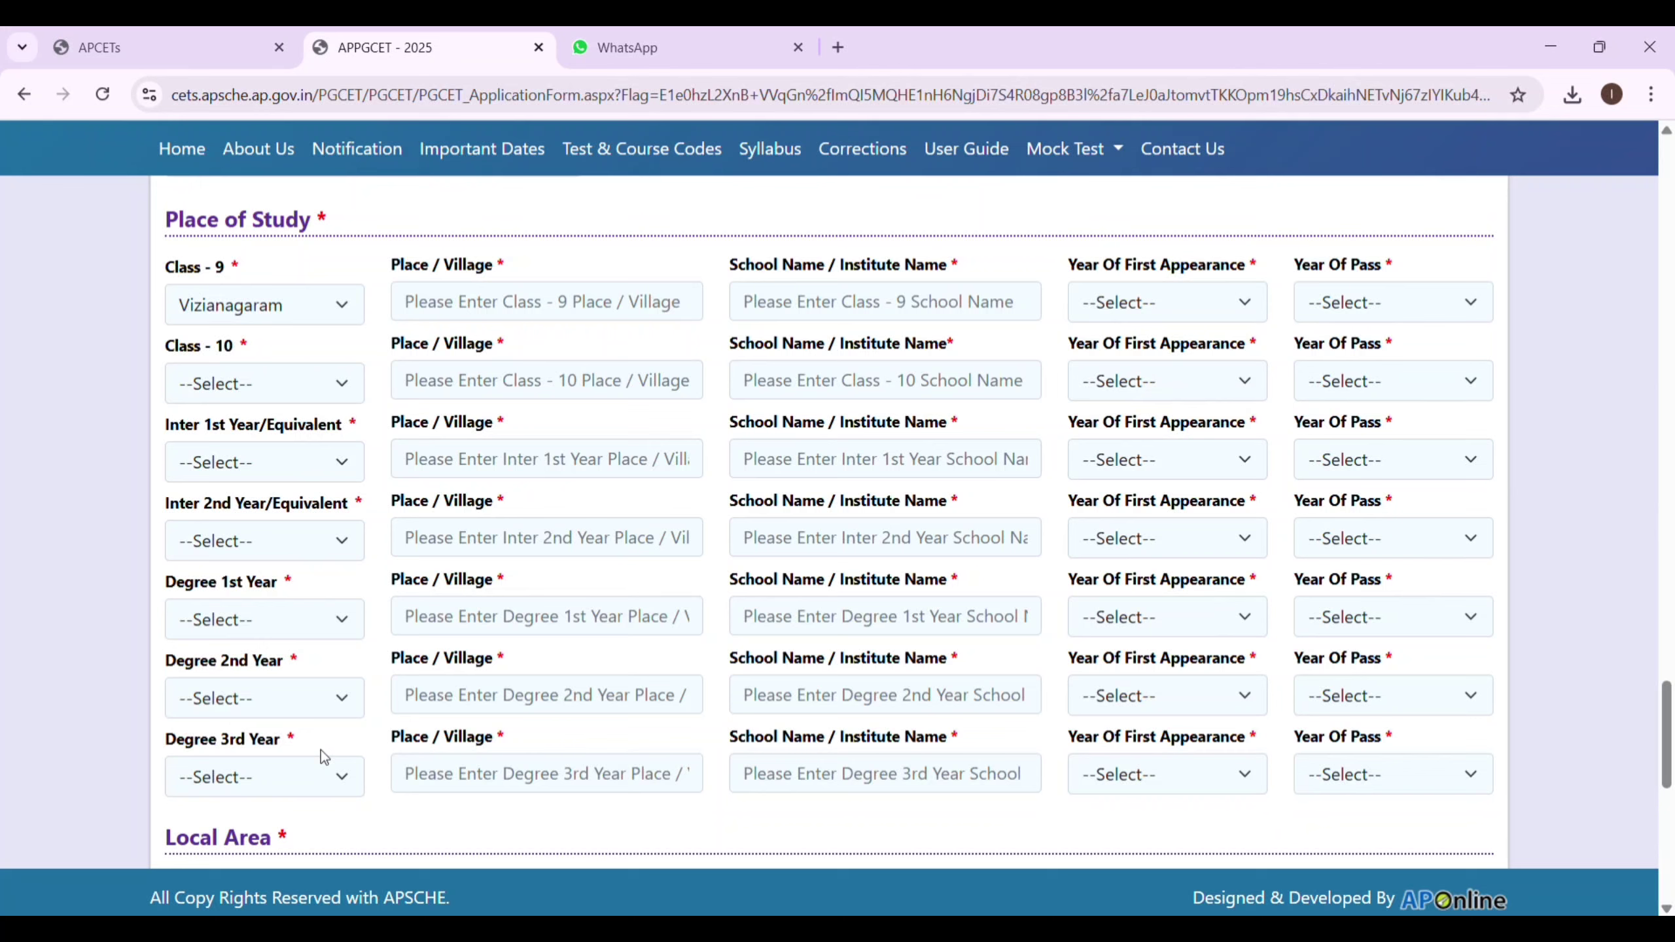
{"action": "left_click", "coordinate": [478, 319]}
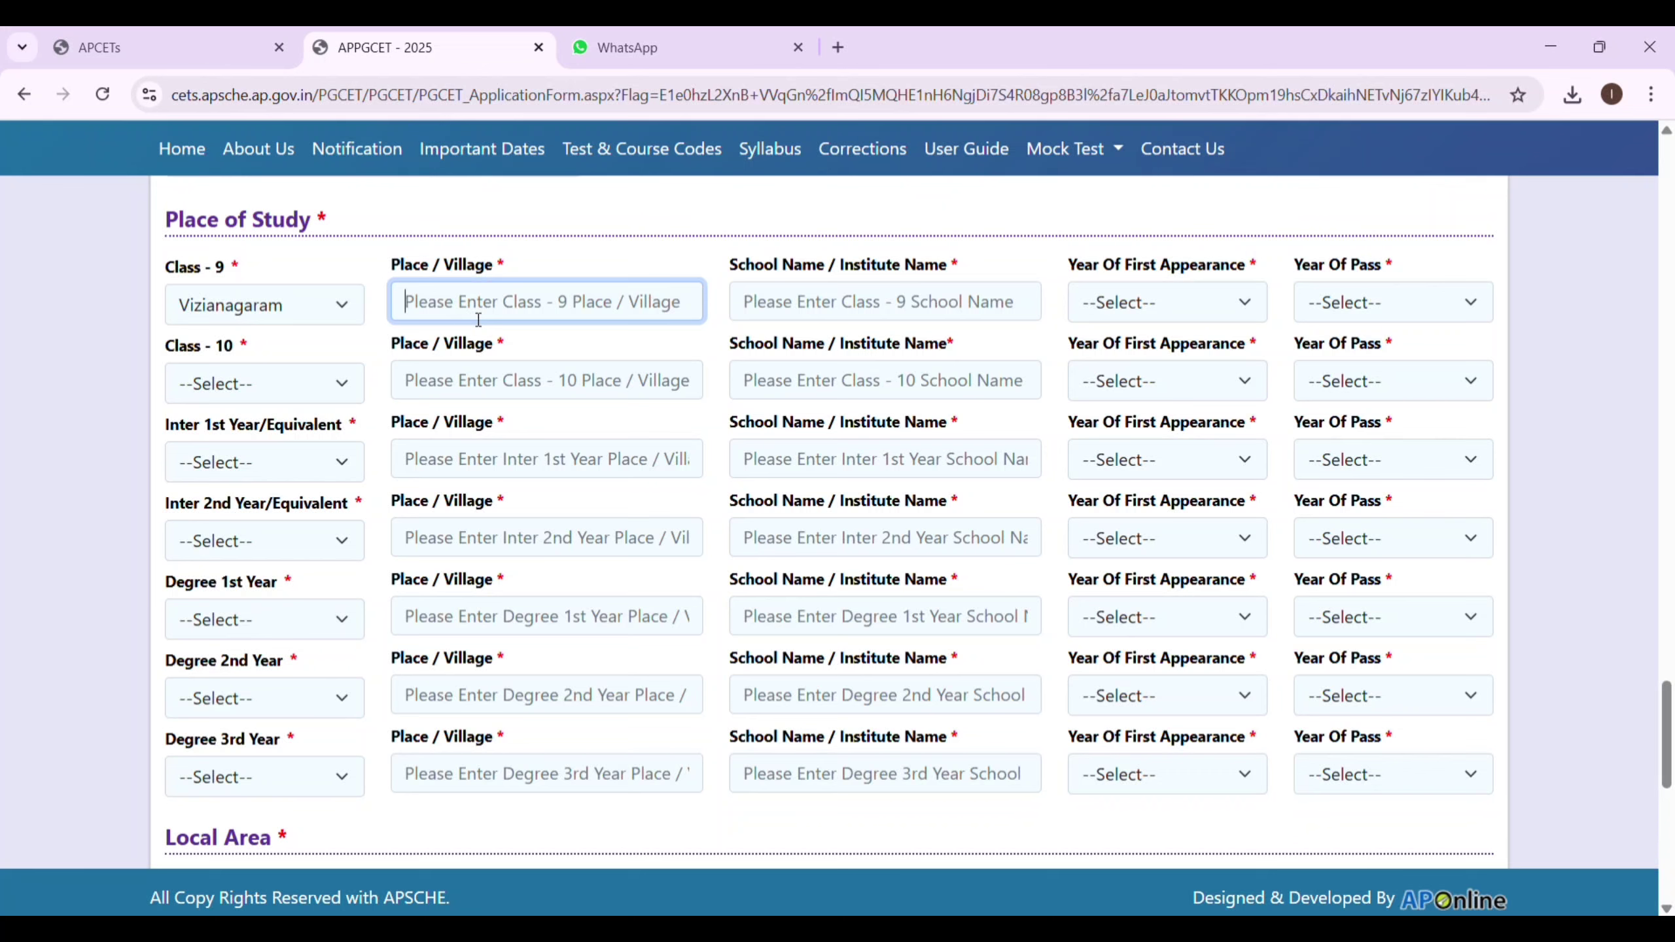
{"action": "type", "text": "VI"}
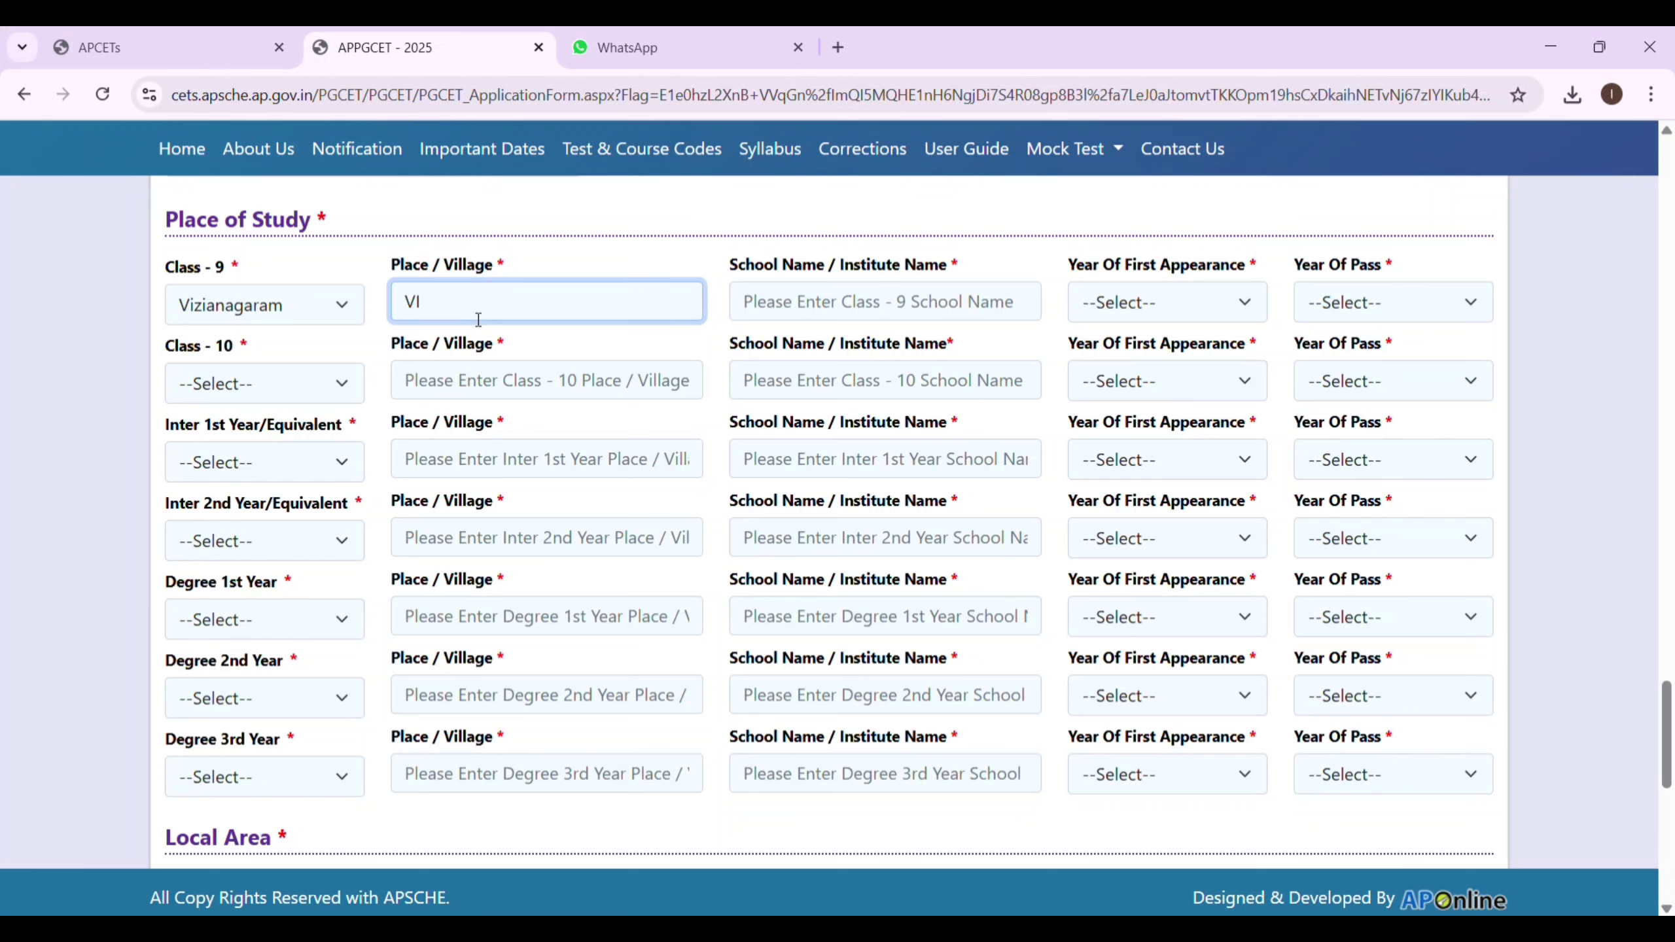
{"action": "key", "text": "BackSpace"}
{"action": "key", "text": "BackSpace"}
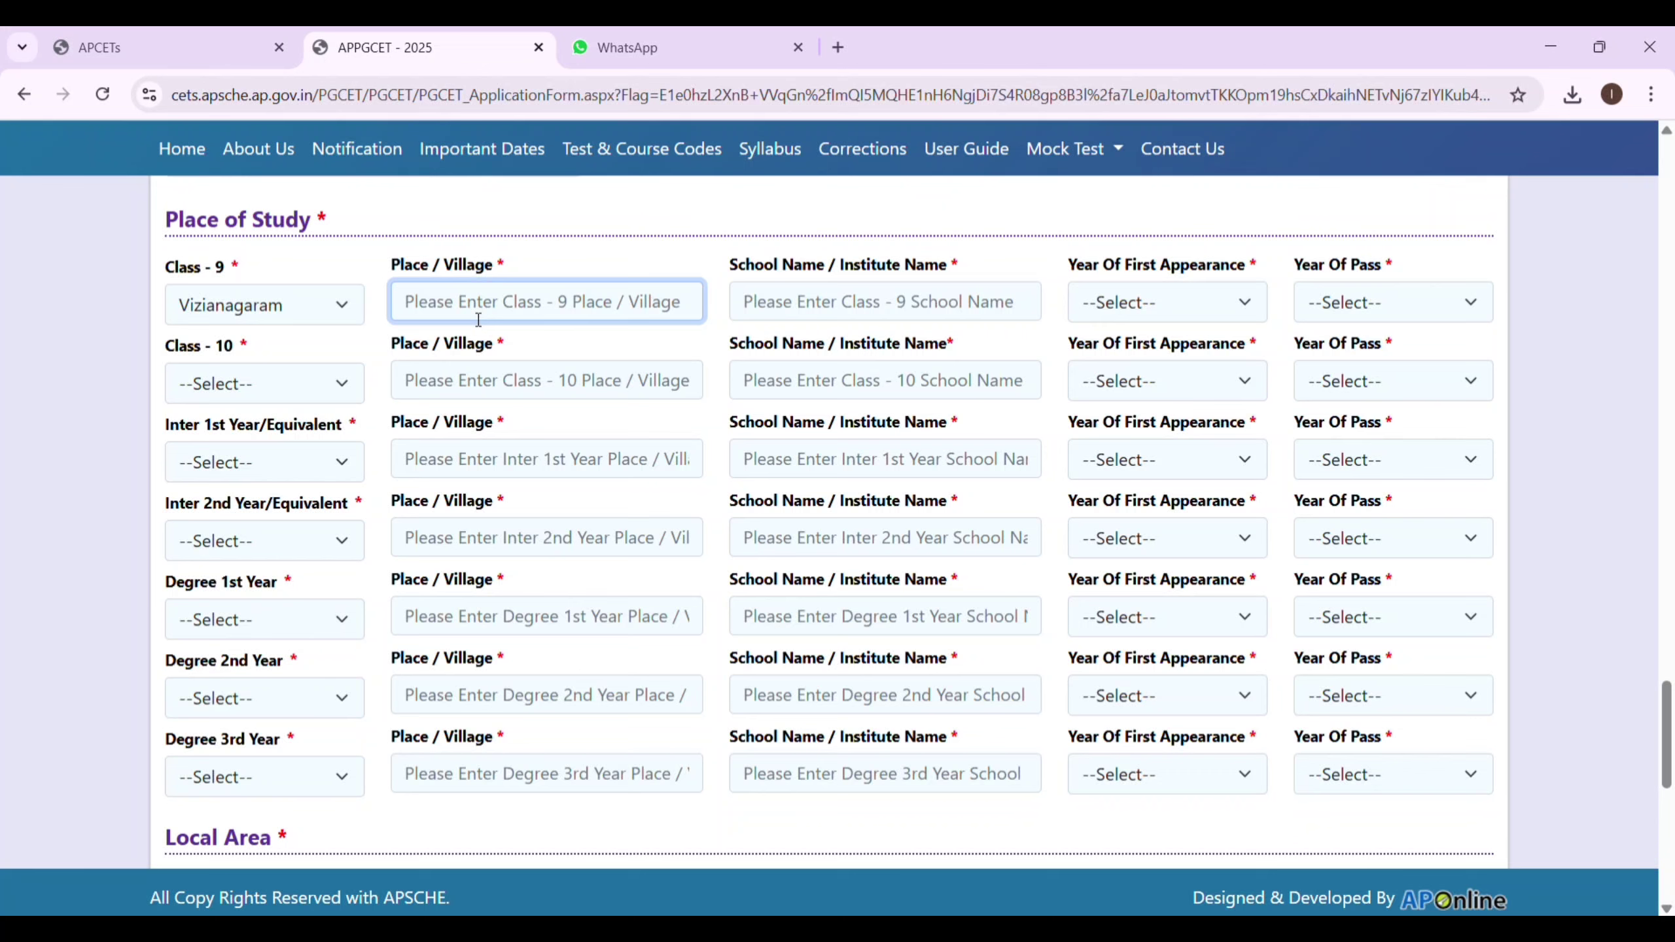
{"action": "type", "text": "CONTON"}
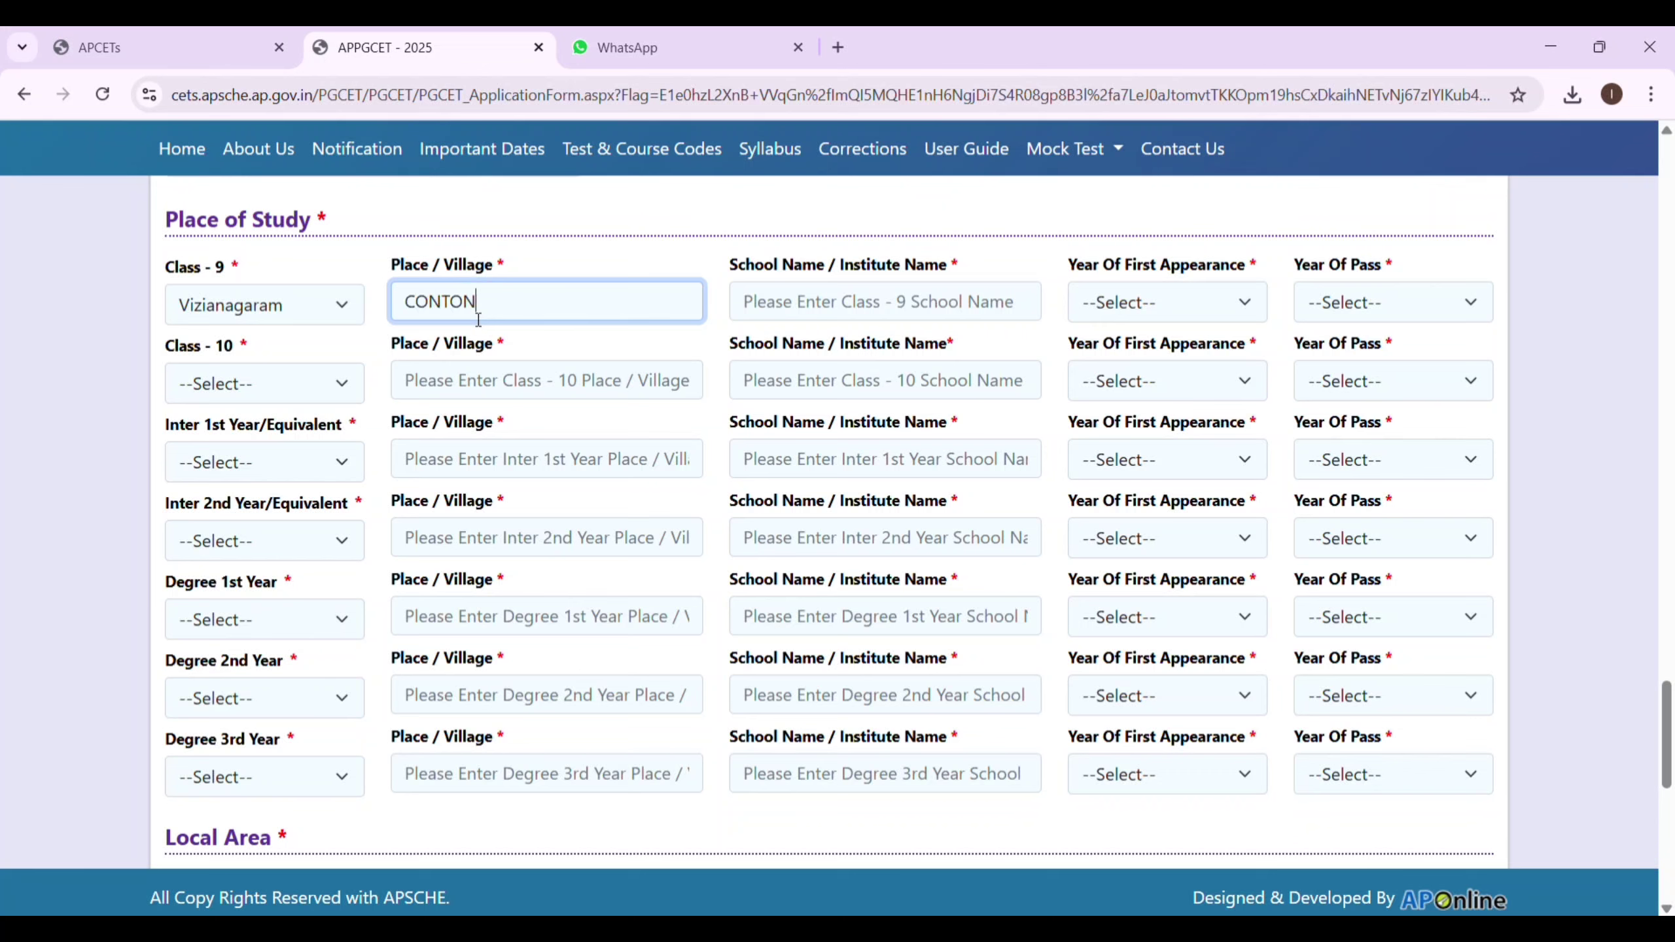
{"action": "type", "text": "MENT"}
{"action": "left_click", "coordinate": [829, 315]}
{"action": "type", "text": "GURAJADA"}
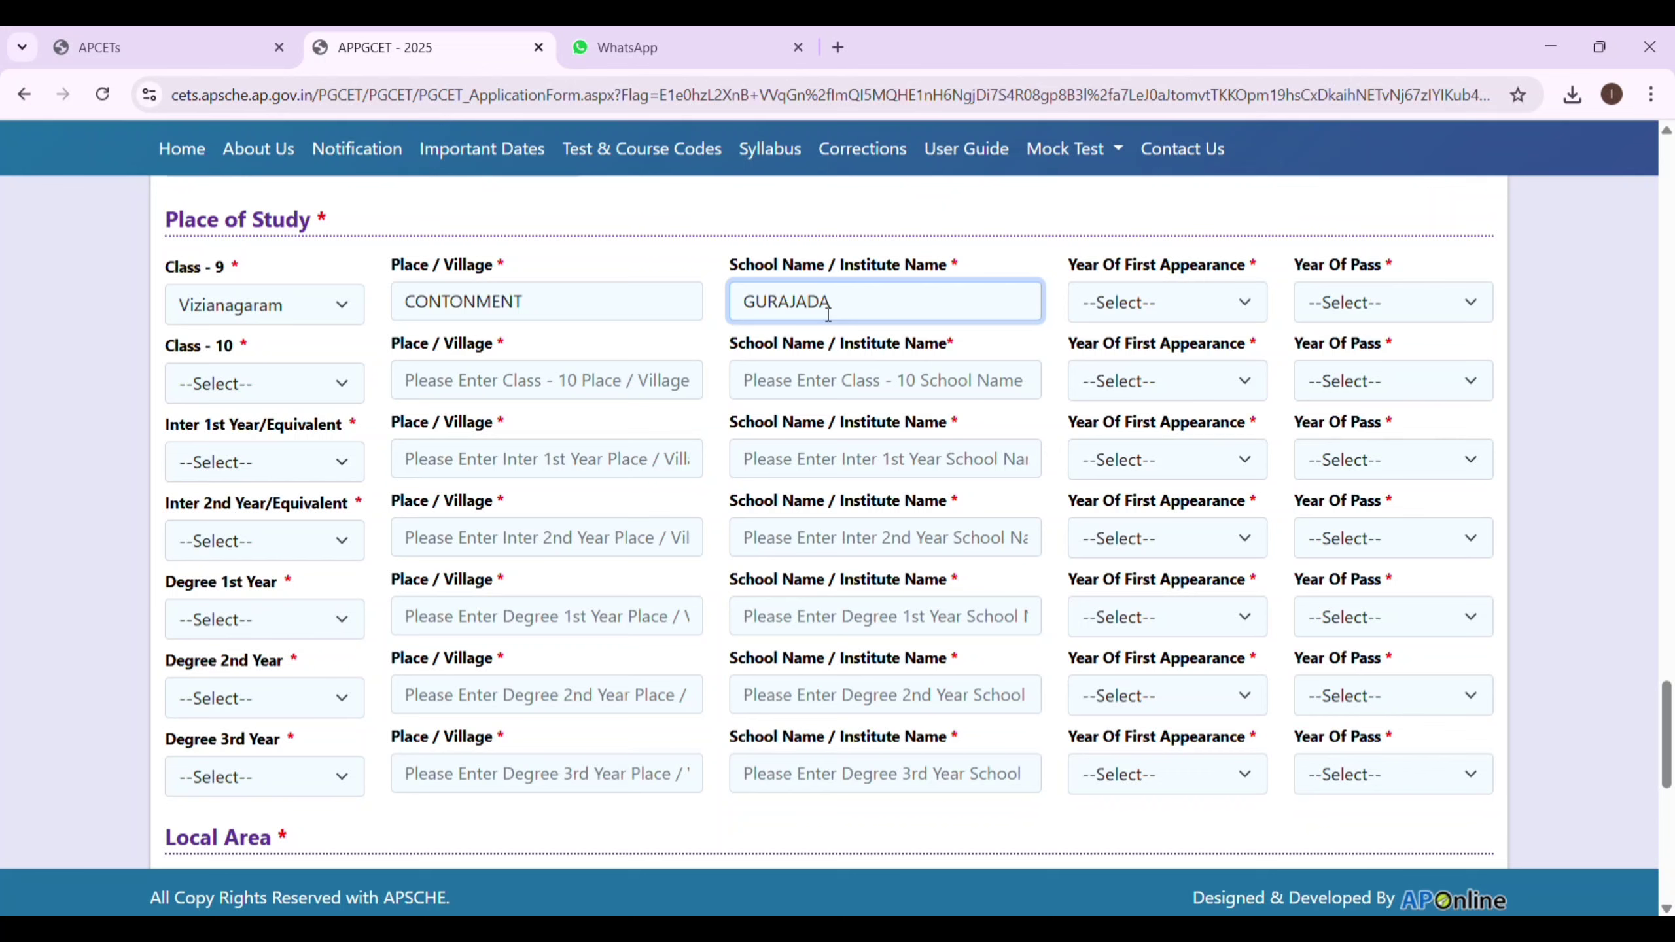
{"action": "type", "text": " PUBLIC SCHOOL"}
{"action": "left_click", "coordinate": [1169, 304]}
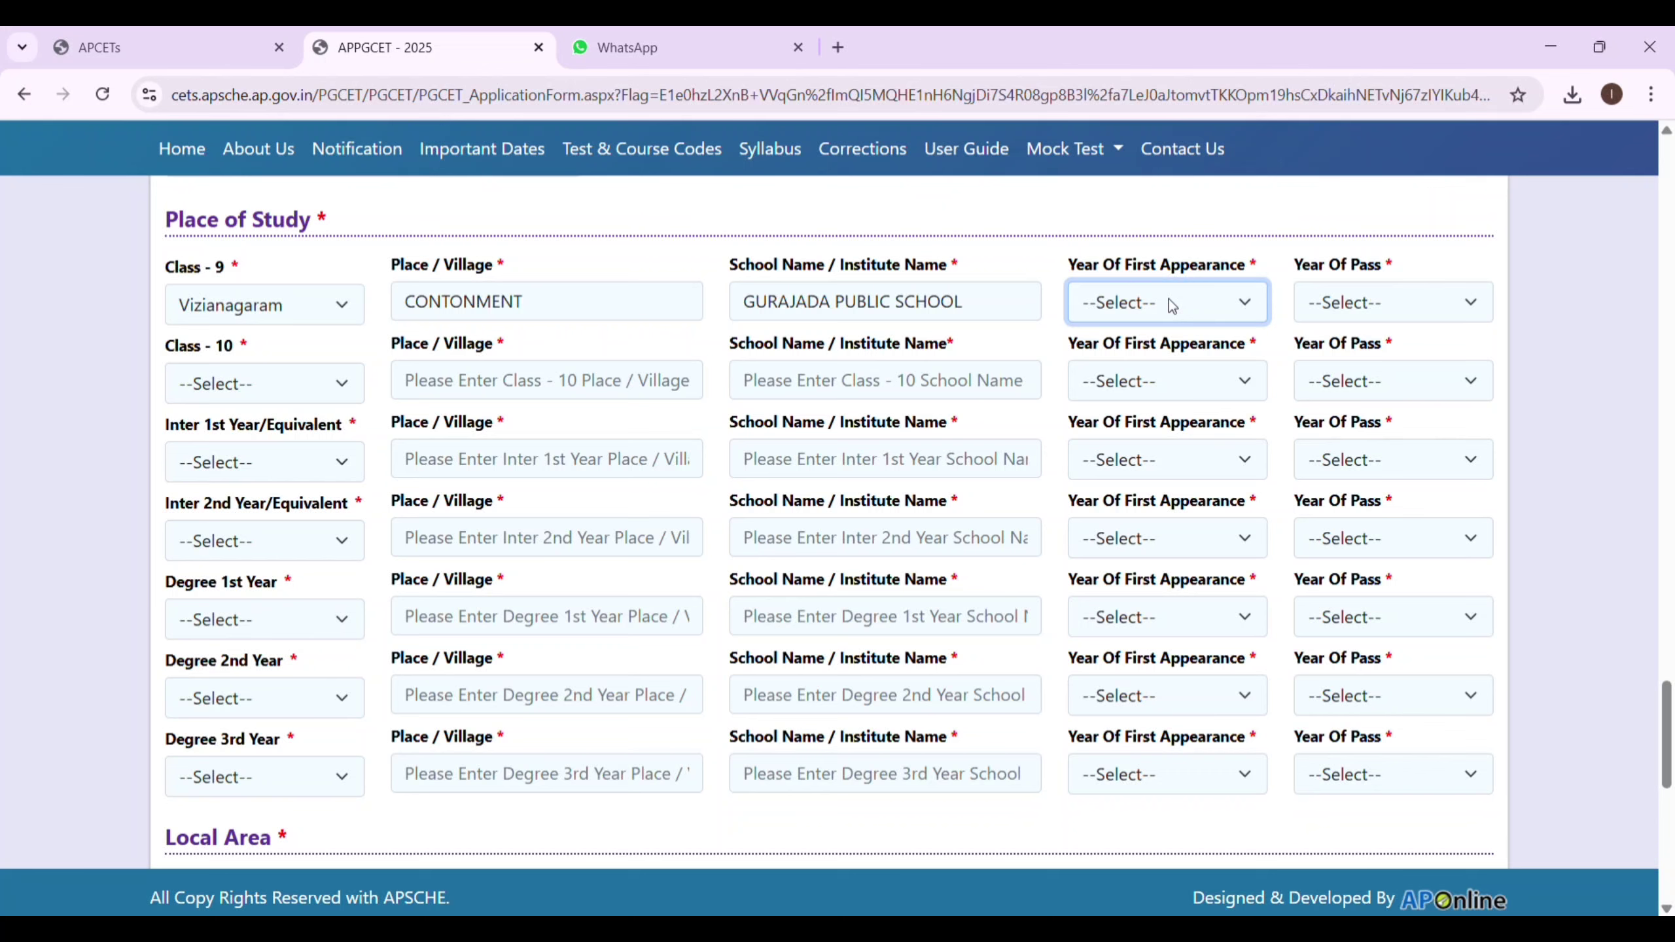
Set Class 9 first appearance year to 2016 and year of pass to 2017.
{"action": "left_click", "coordinate": [1187, 643]}
{"action": "left_click", "coordinate": [1471, 324]}
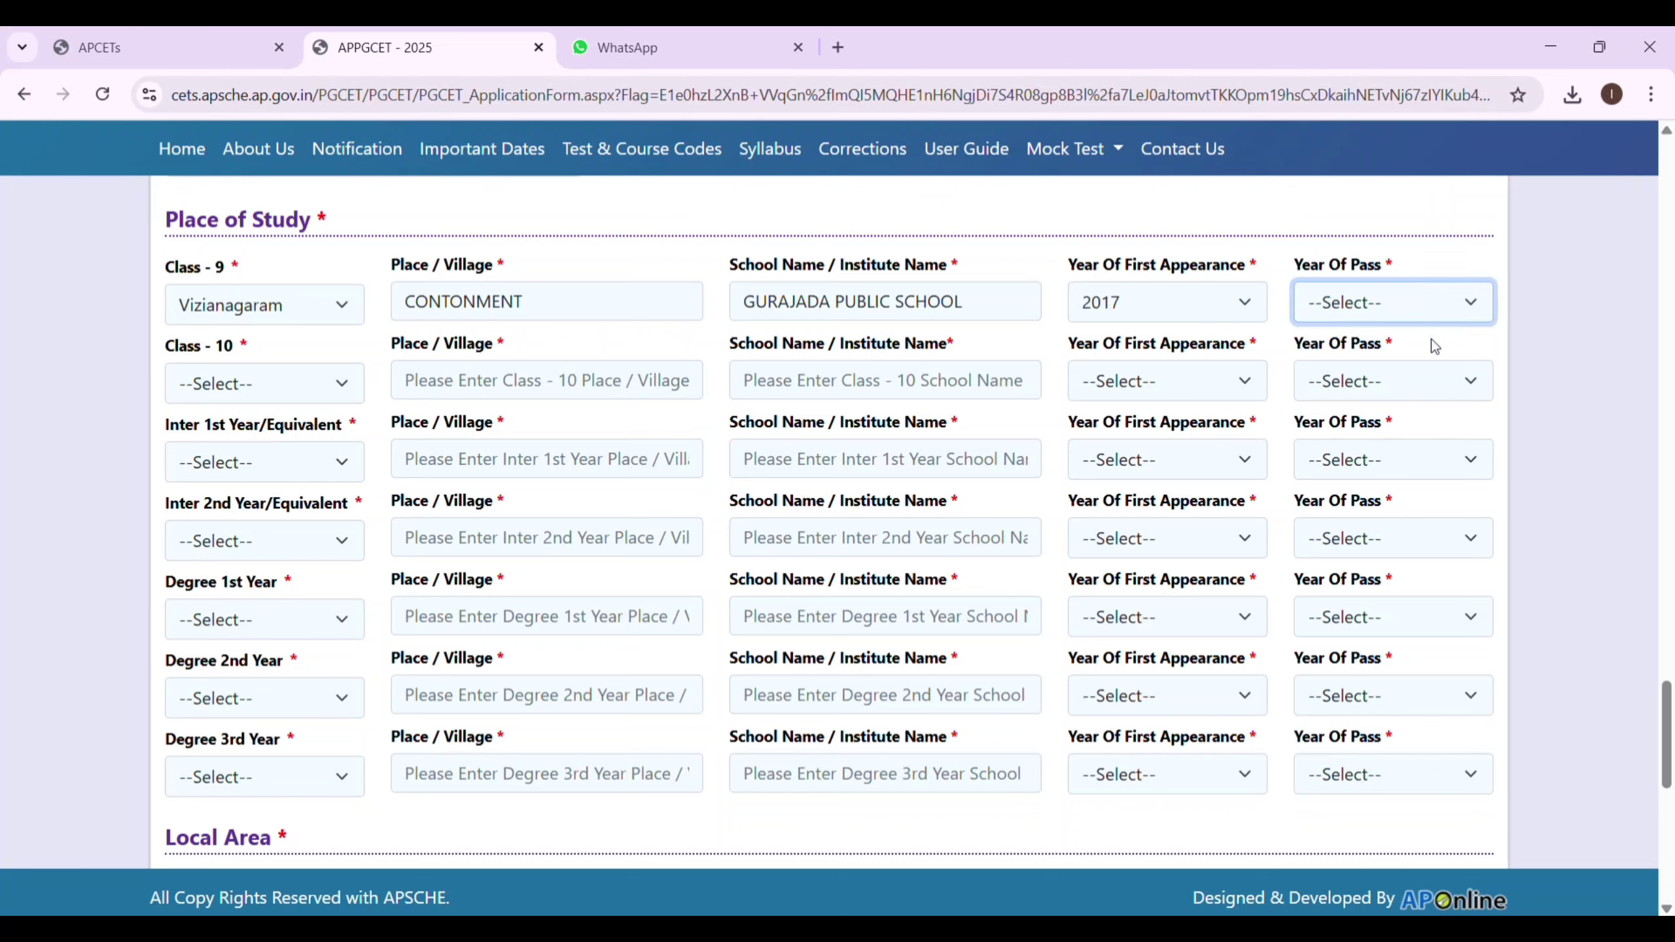
{"action": "left_click", "coordinate": [1399, 597]}
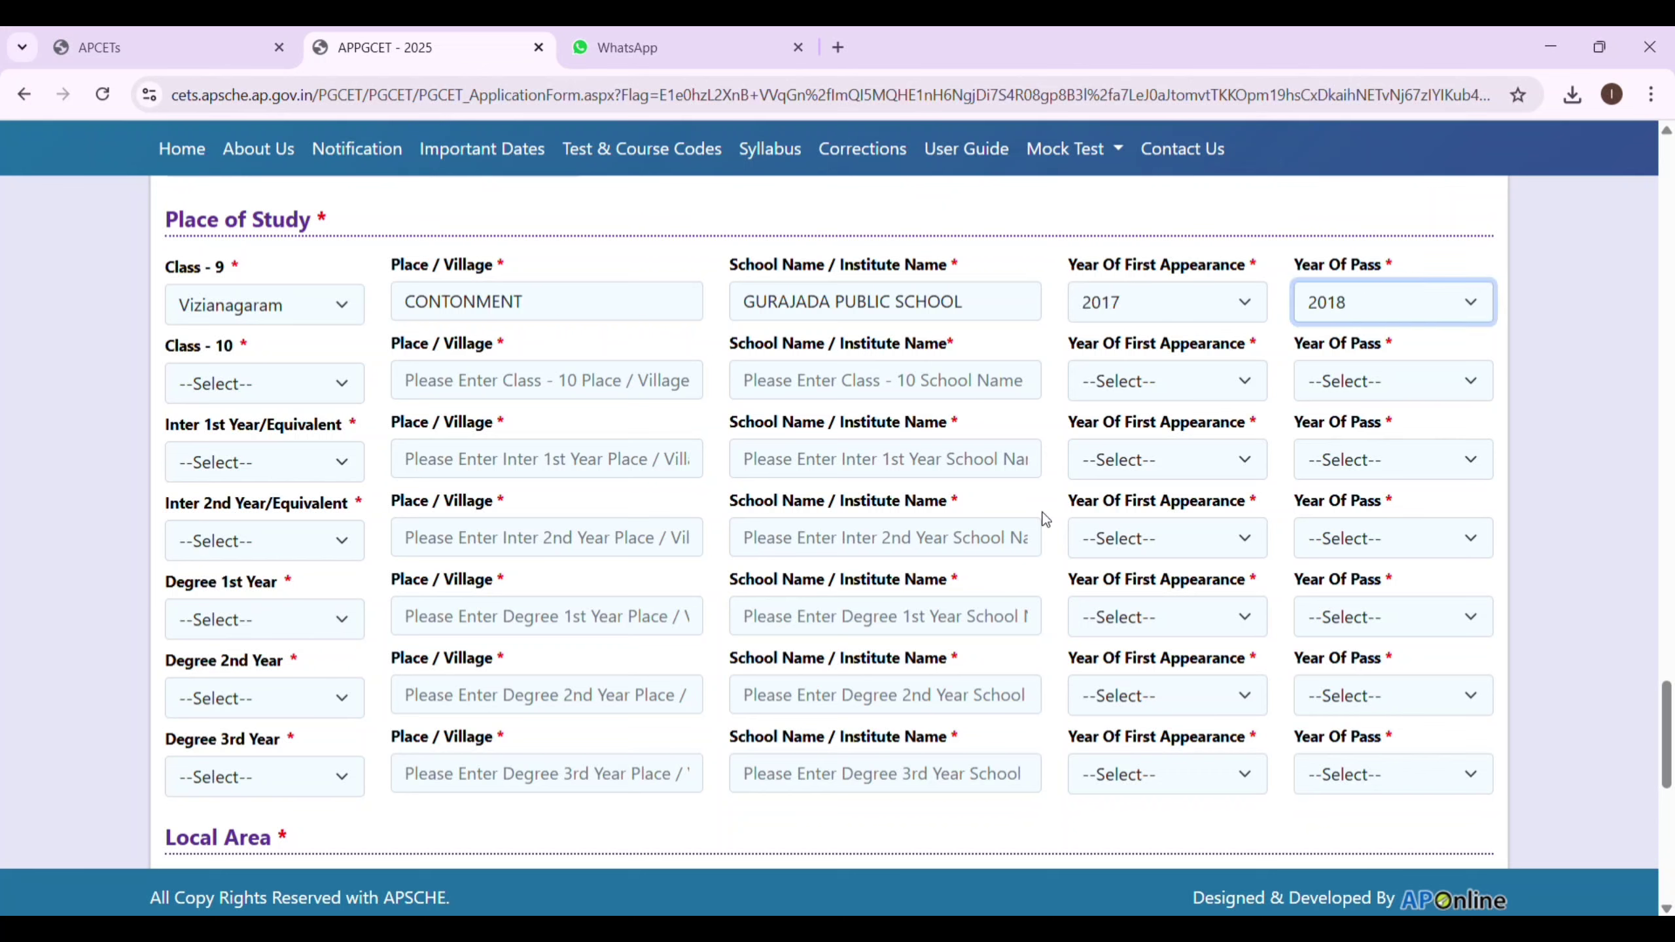
{"action": "left_click", "coordinate": [1226, 311]}
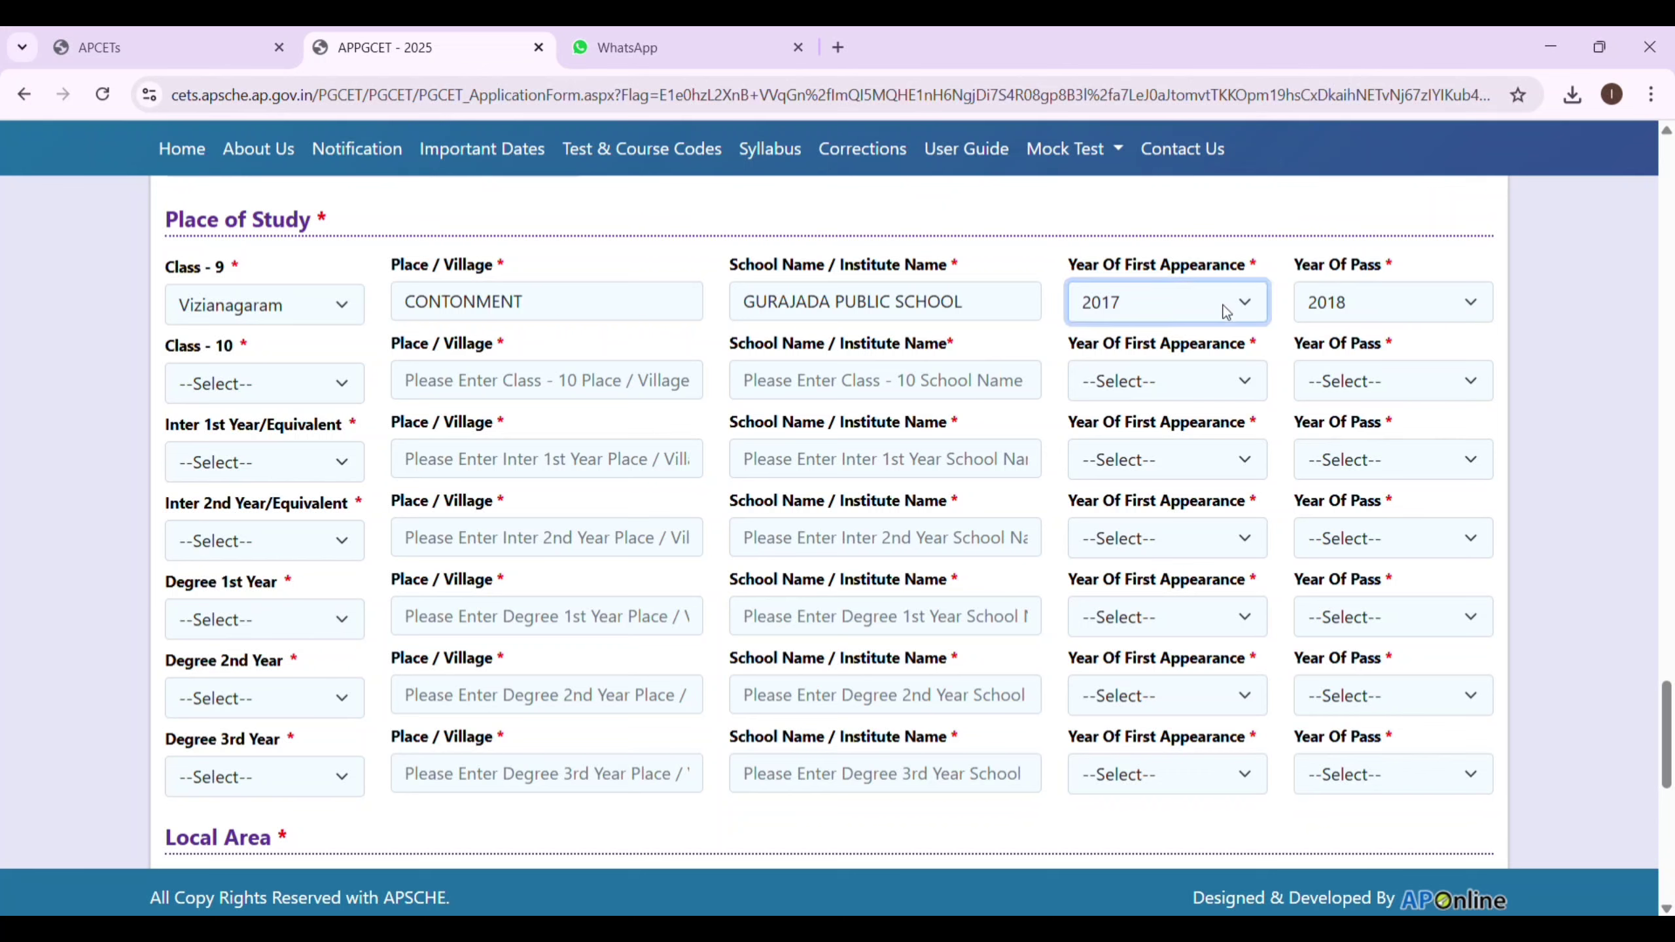
{"action": "left_click", "coordinate": [1220, 625]}
{"action": "left_click", "coordinate": [1371, 302]}
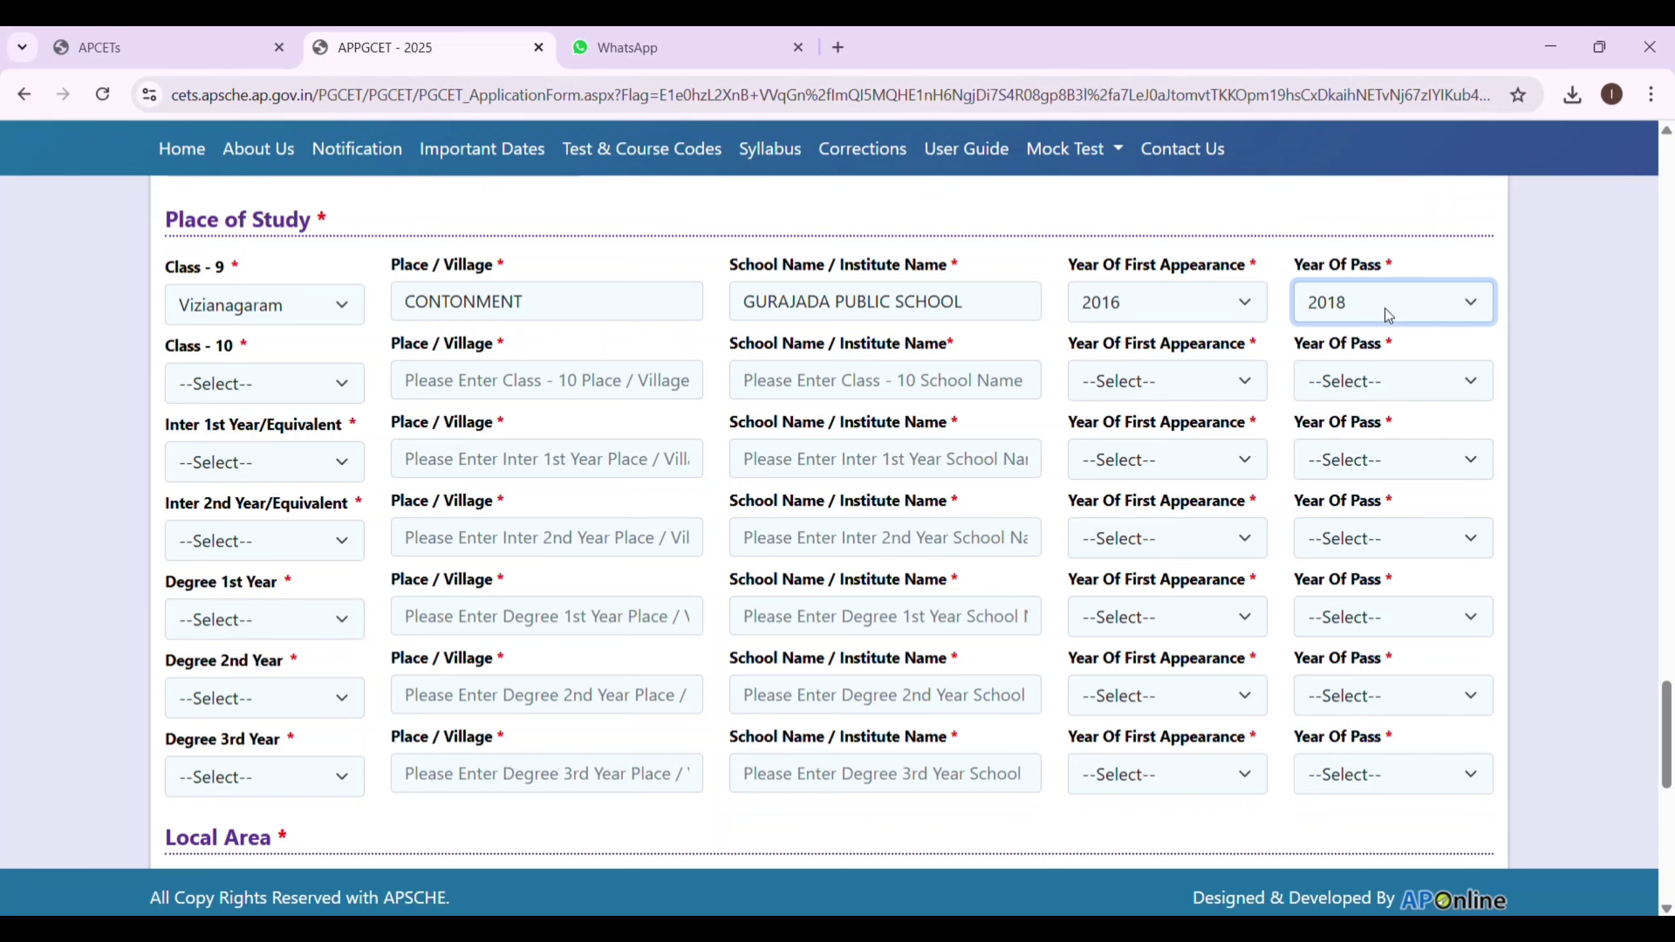
{"action": "left_click", "coordinate": [1352, 363]}
Set Class 10 first appearance year to 2017 and year of pass to 2018.
{"action": "left_click", "coordinate": [1193, 373]}
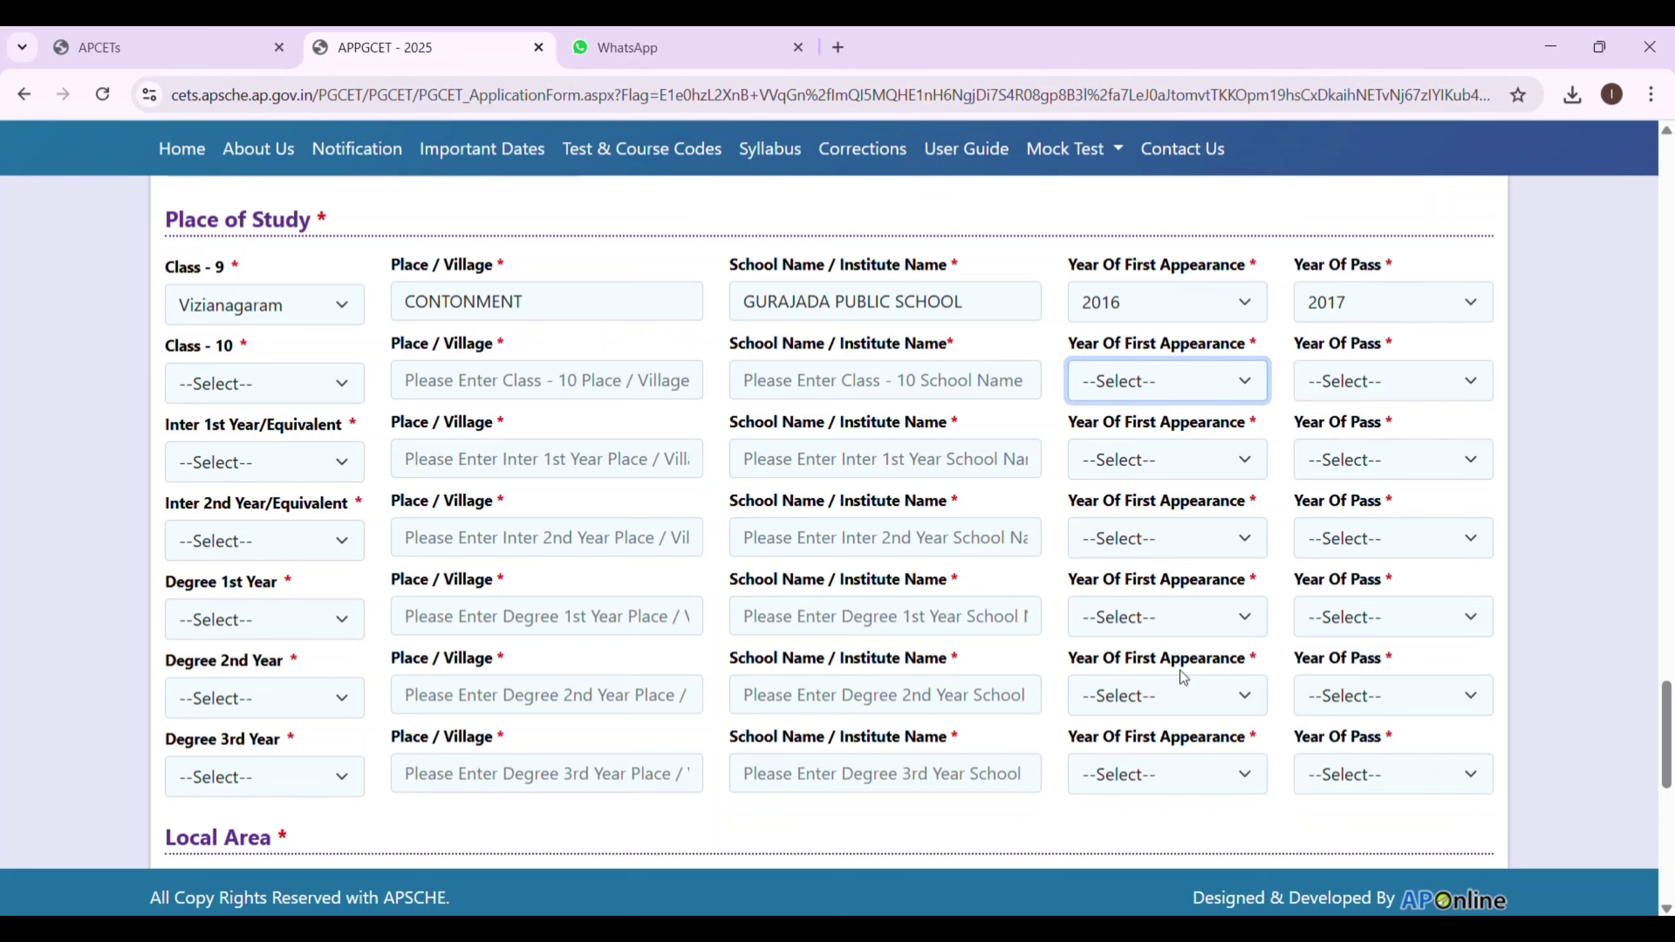
{"action": "left_click", "coordinate": [1194, 699]}
{"action": "left_click", "coordinate": [1227, 390]}
{"action": "left_click", "coordinate": [1174, 704]}
{"action": "left_click", "coordinate": [1344, 396]}
{"action": "left_click", "coordinate": [1351, 687]}
Set Inter 1st Year to 2018/2019 and Inter 2nd Year to 2019/2020 (first appearance/pass).
{"action": "left_click", "coordinate": [1138, 459]}
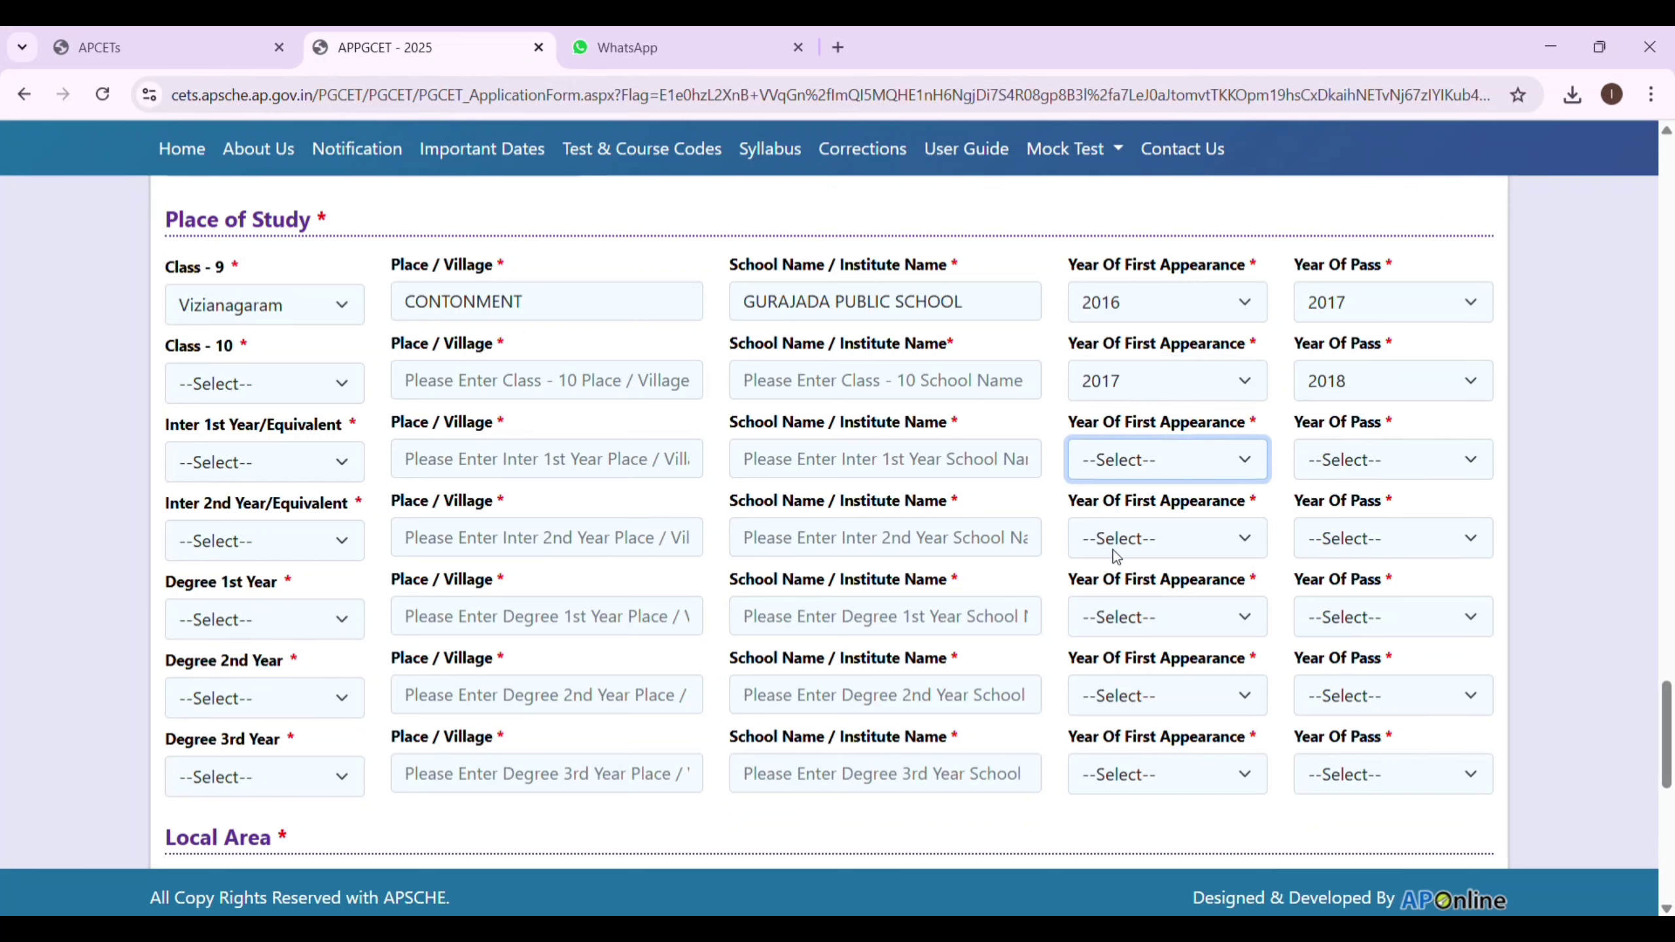
{"action": "left_click", "coordinate": [1153, 750]}
{"action": "left_click", "coordinate": [1399, 475]}
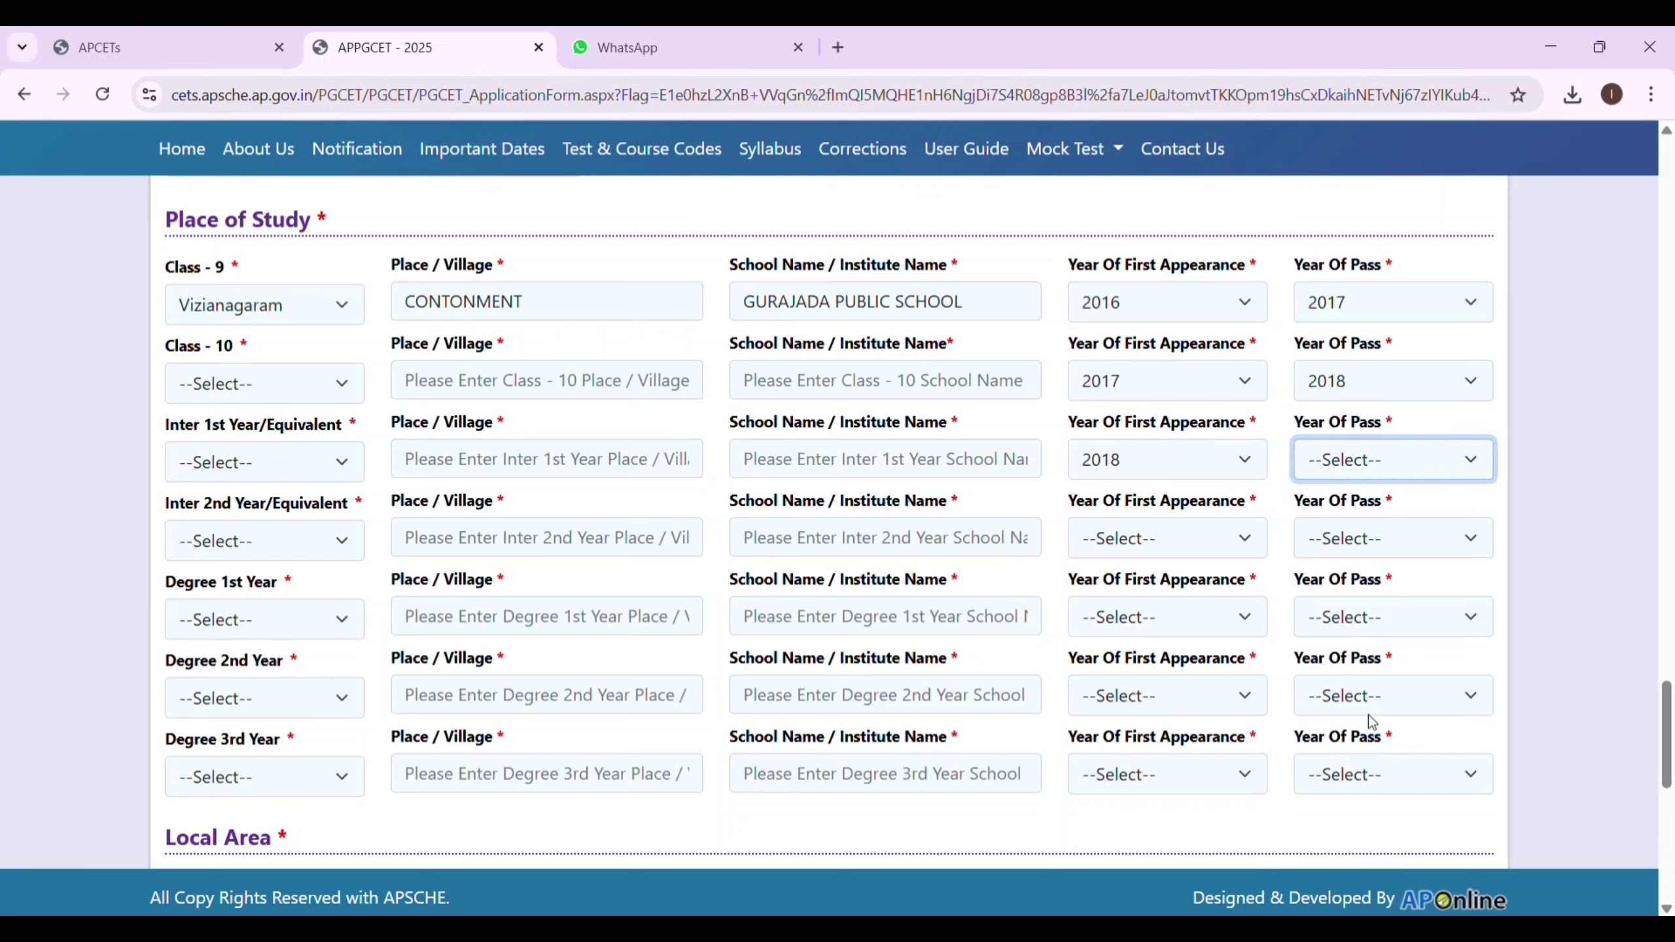
{"action": "left_click", "coordinate": [1372, 722]}
{"action": "left_click", "coordinate": [1210, 543]}
{"action": "left_click", "coordinate": [1151, 244]}
{"action": "left_click", "coordinate": [1404, 537]}
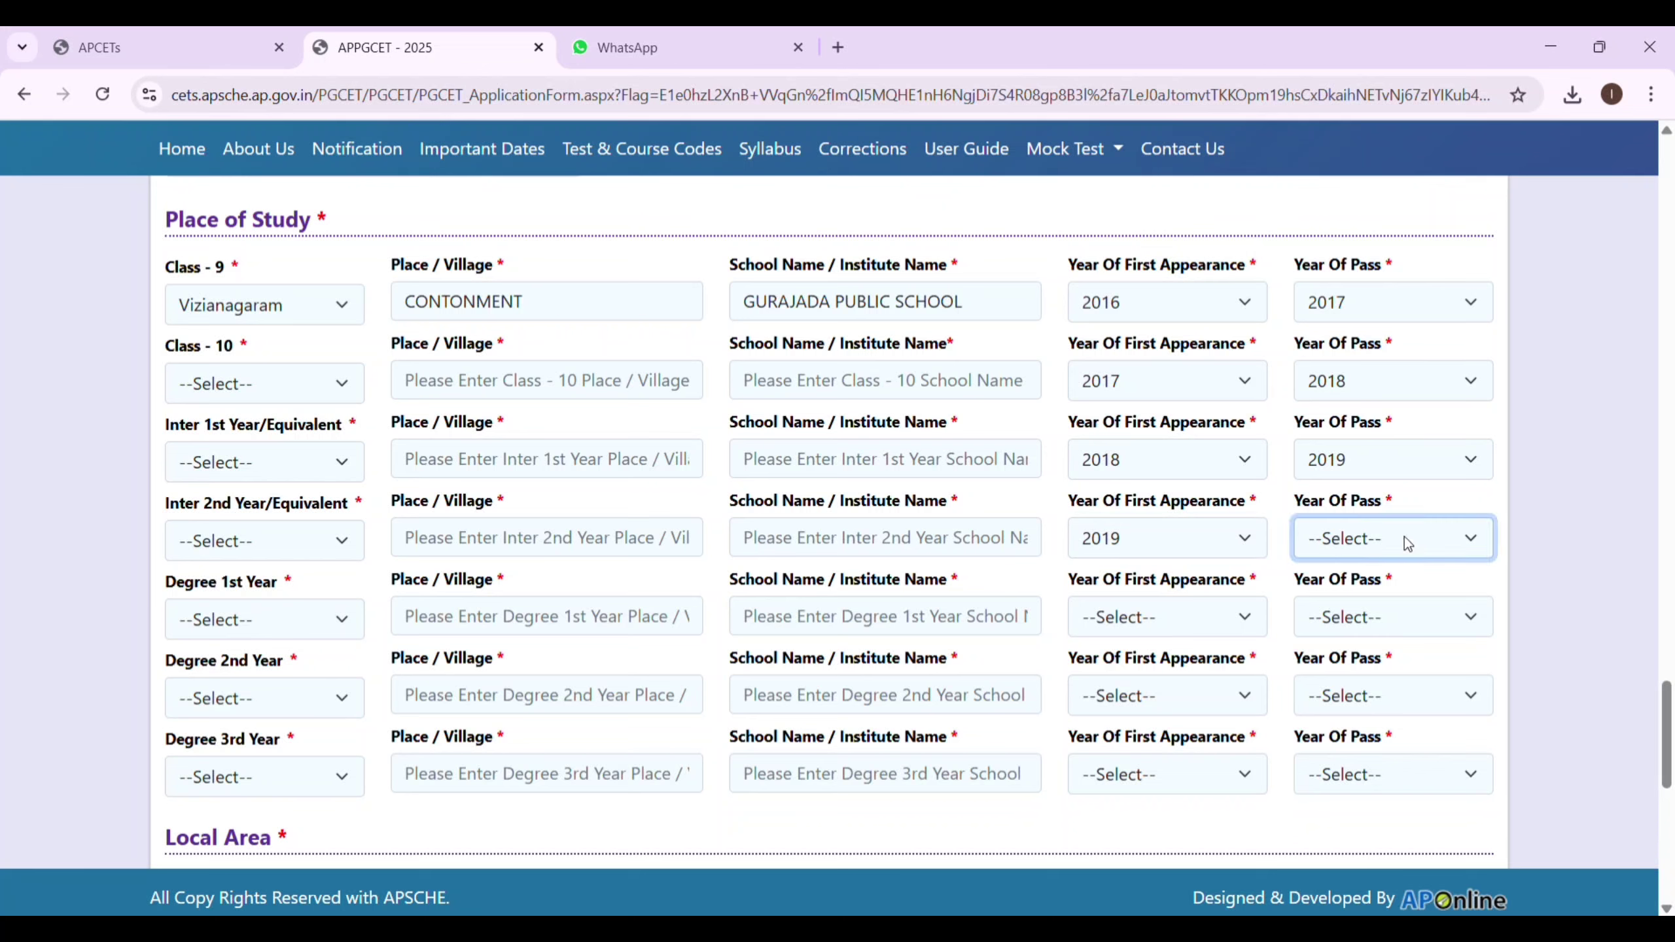
{"action": "left_click", "coordinate": [1369, 255]}
{"action": "left_click", "coordinate": [1127, 630]}
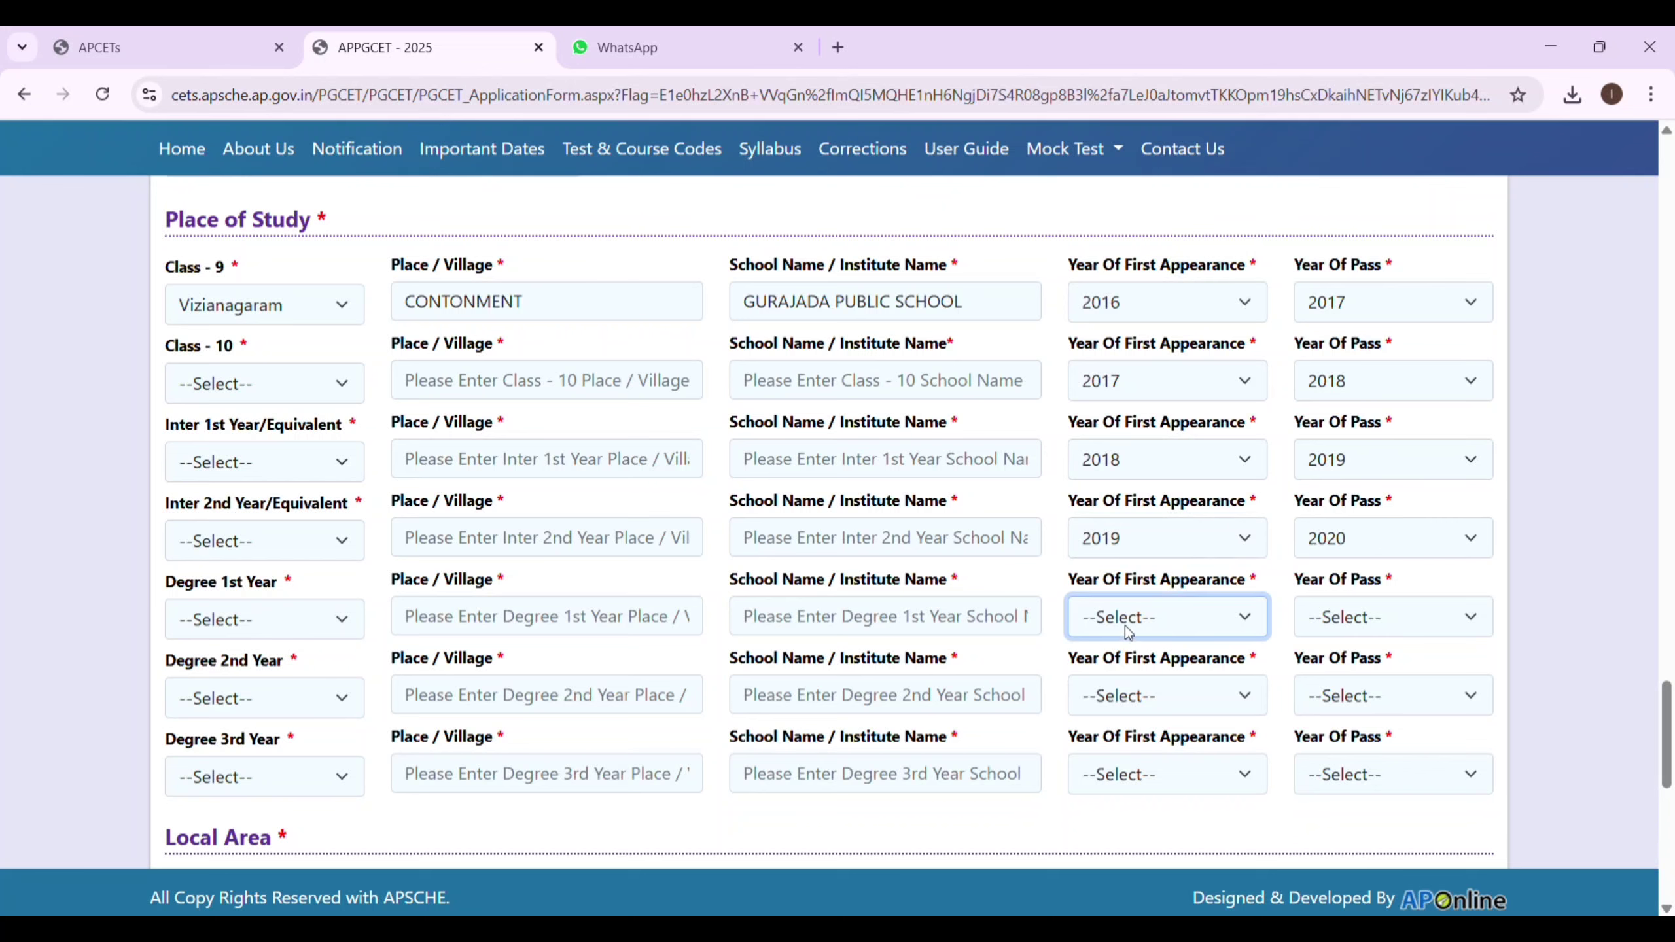
Set Degree years to 2020/2021, 2021/2022 and 2022/2023 for 1st, 2nd and 3rd Year.
{"action": "left_click", "coordinate": [1139, 238]}
{"action": "left_click", "coordinate": [1418, 606]}
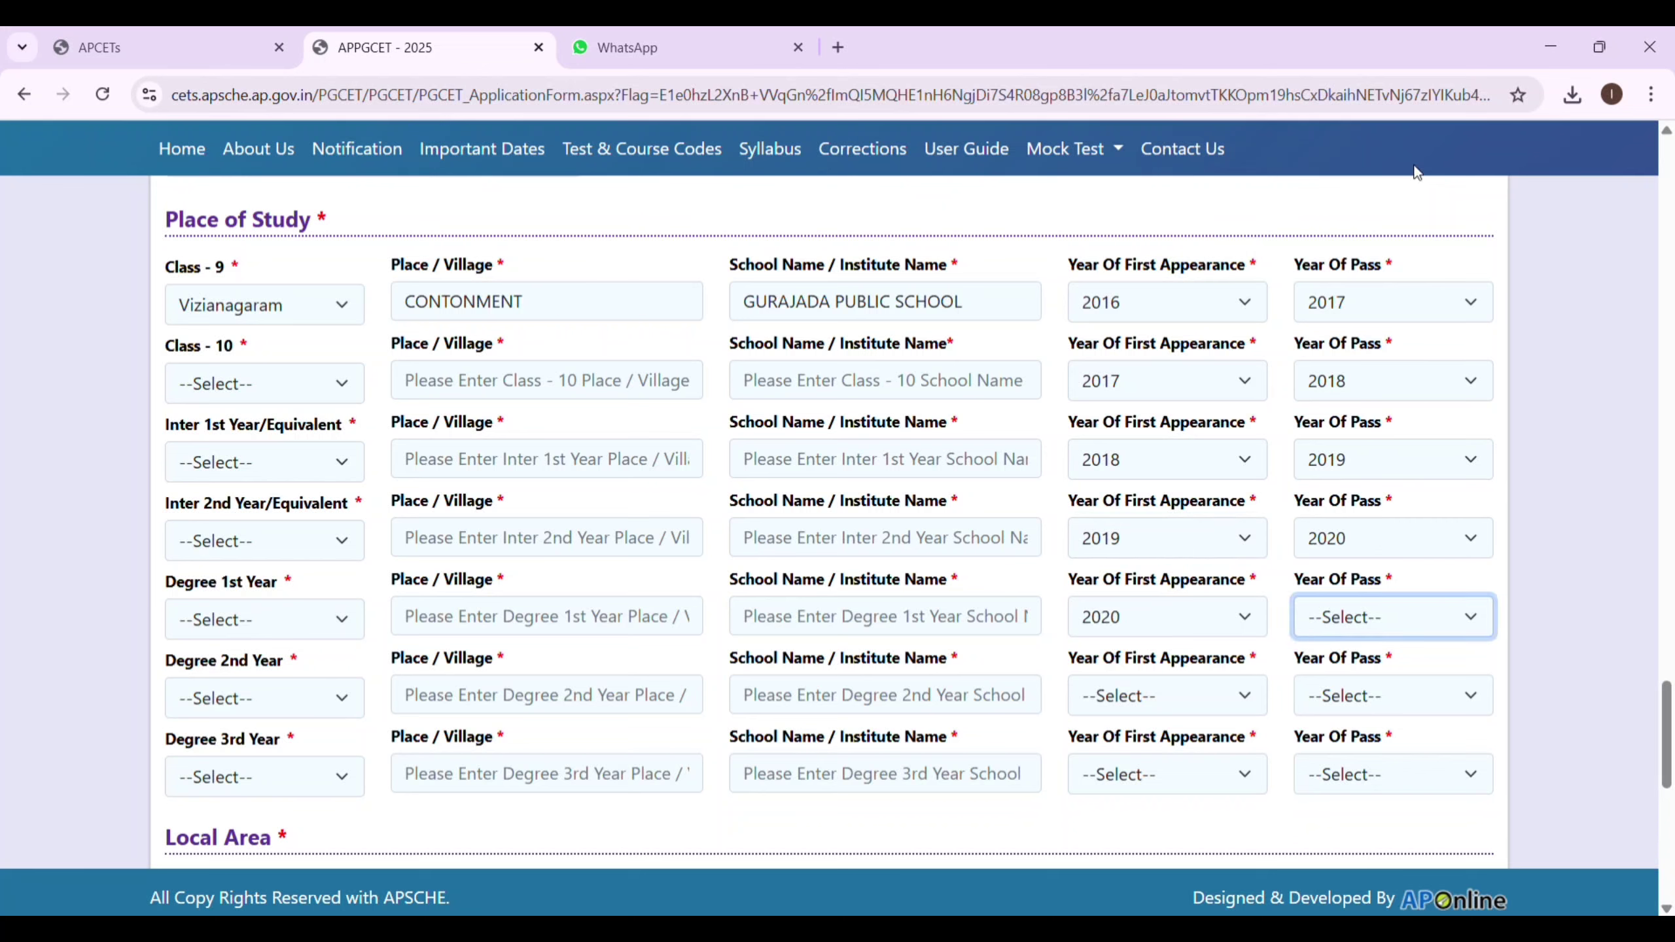
{"action": "left_click", "coordinate": [1396, 182]}
{"action": "left_click", "coordinate": [1160, 689]}
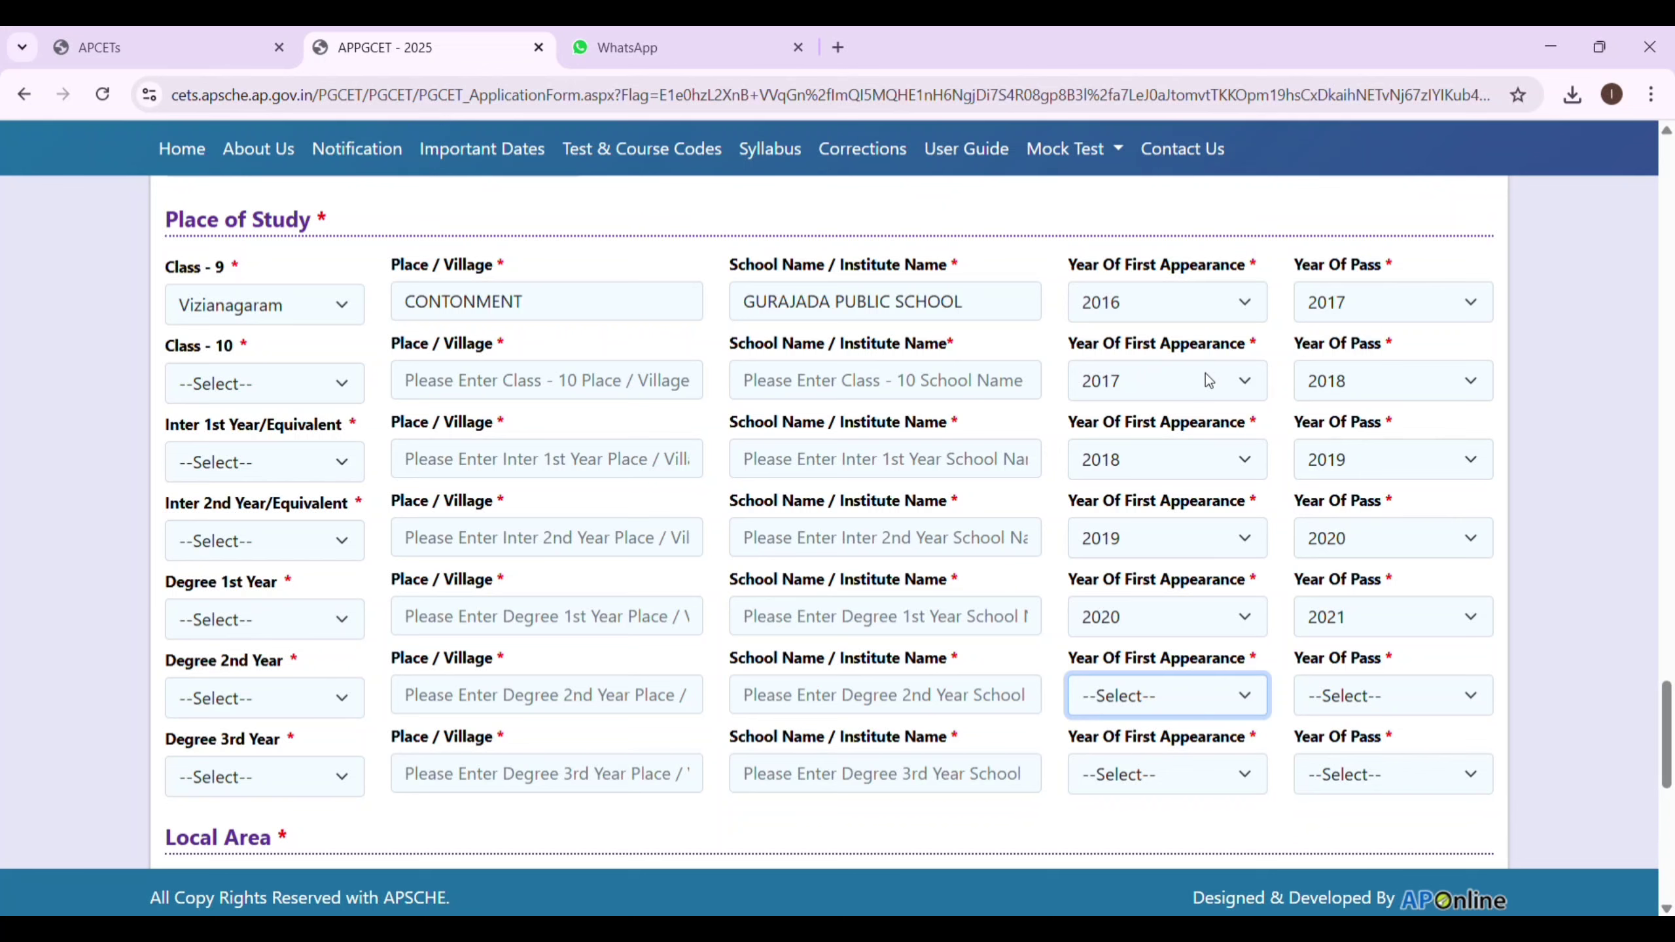
{"action": "left_click", "coordinate": [1162, 244]}
{"action": "left_click", "coordinate": [1418, 696]}
{"action": "left_click", "coordinate": [1404, 375]}
{"action": "left_click", "coordinate": [1161, 774]}
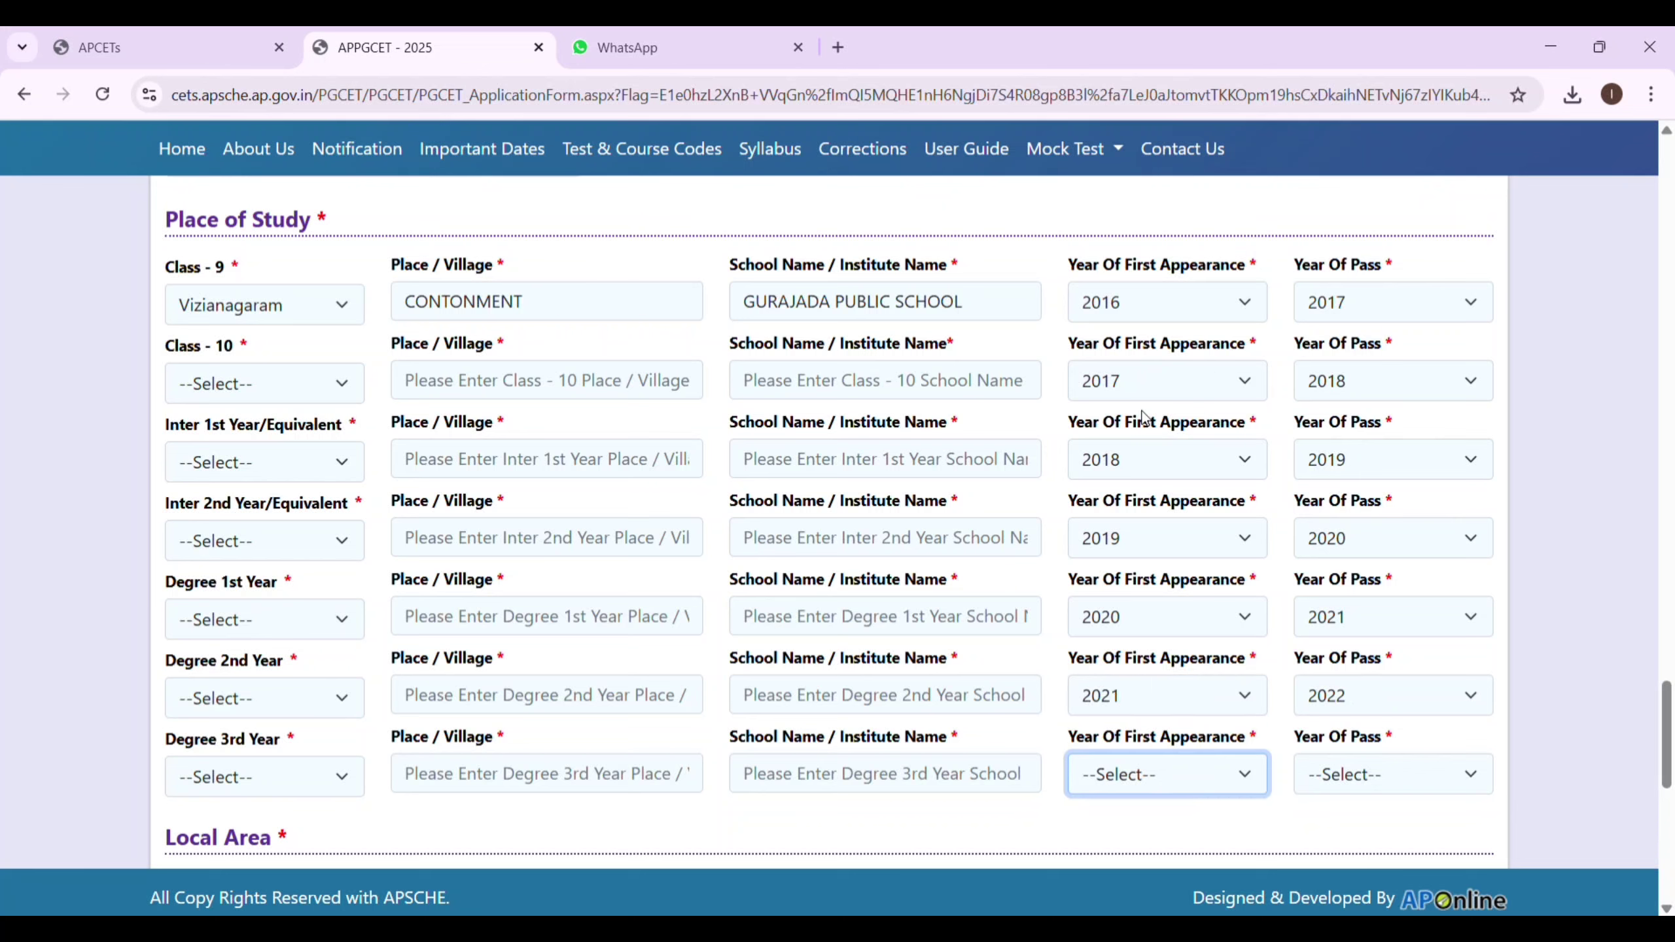
{"action": "left_click", "coordinate": [1130, 272]}
{"action": "left_click", "coordinate": [1394, 795]}
{"action": "left_click", "coordinate": [1357, 210]}
{"action": "left_click", "coordinate": [272, 383]}
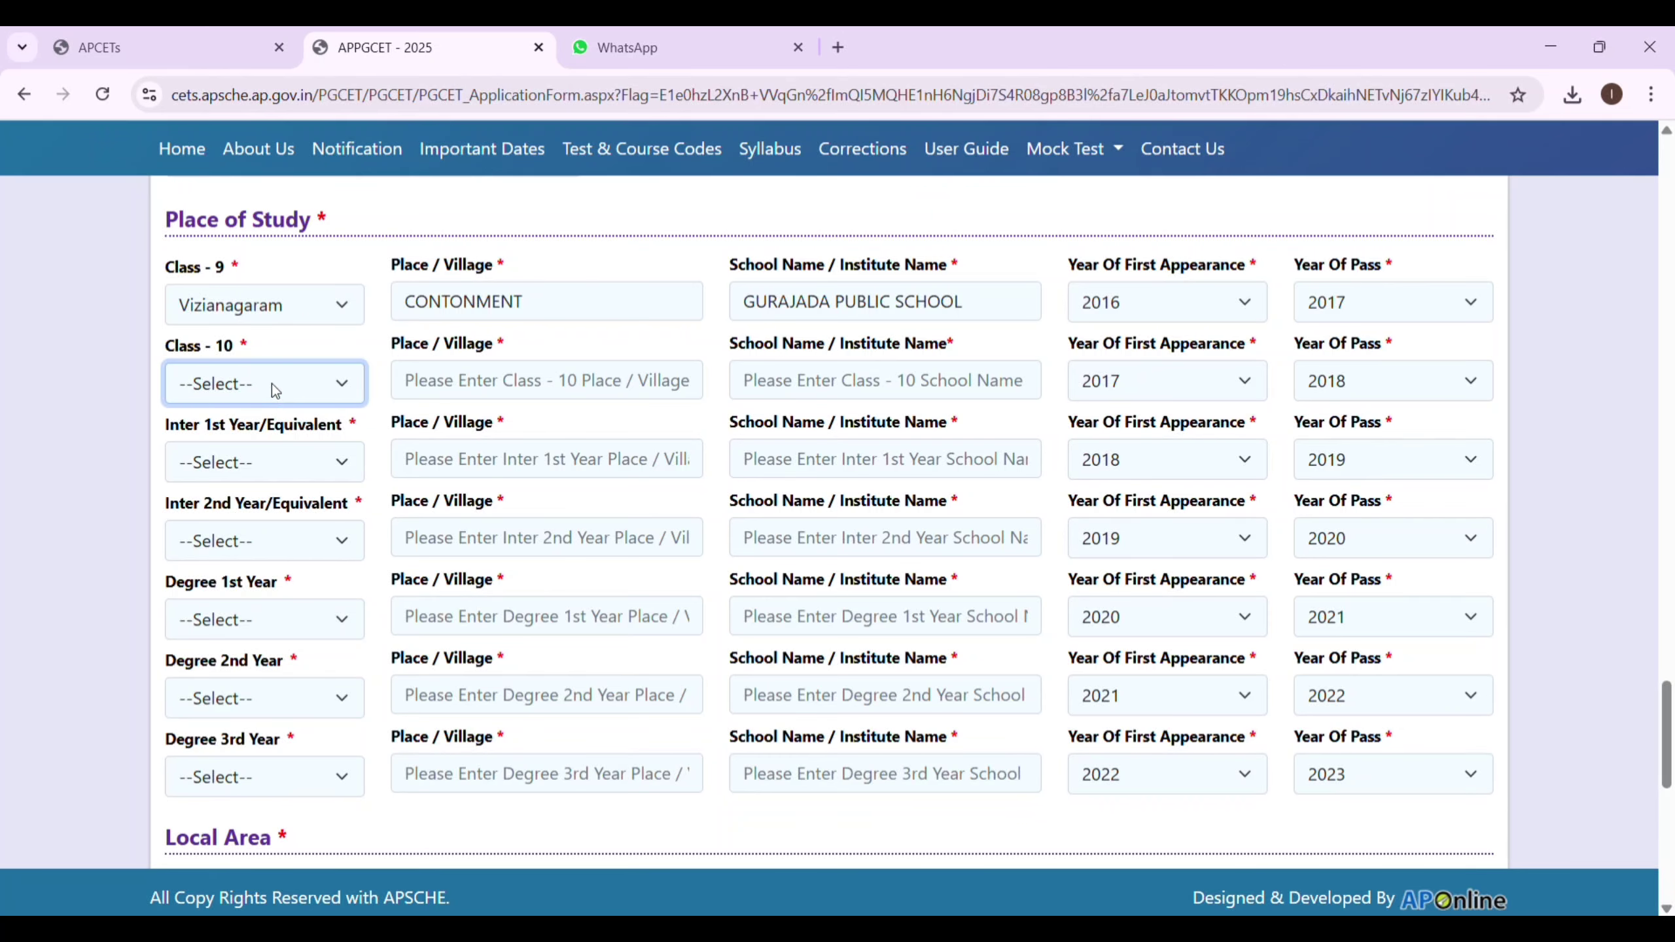
Give the Class 10 row district Vizianagaram, place CONTONMENT and school GURAJADA PUBLIC SCHOOL.
{"action": "left_click", "coordinate": [313, 737]}
{"action": "left_click", "coordinate": [522, 396]}
{"action": "type", "text": "CONT"}
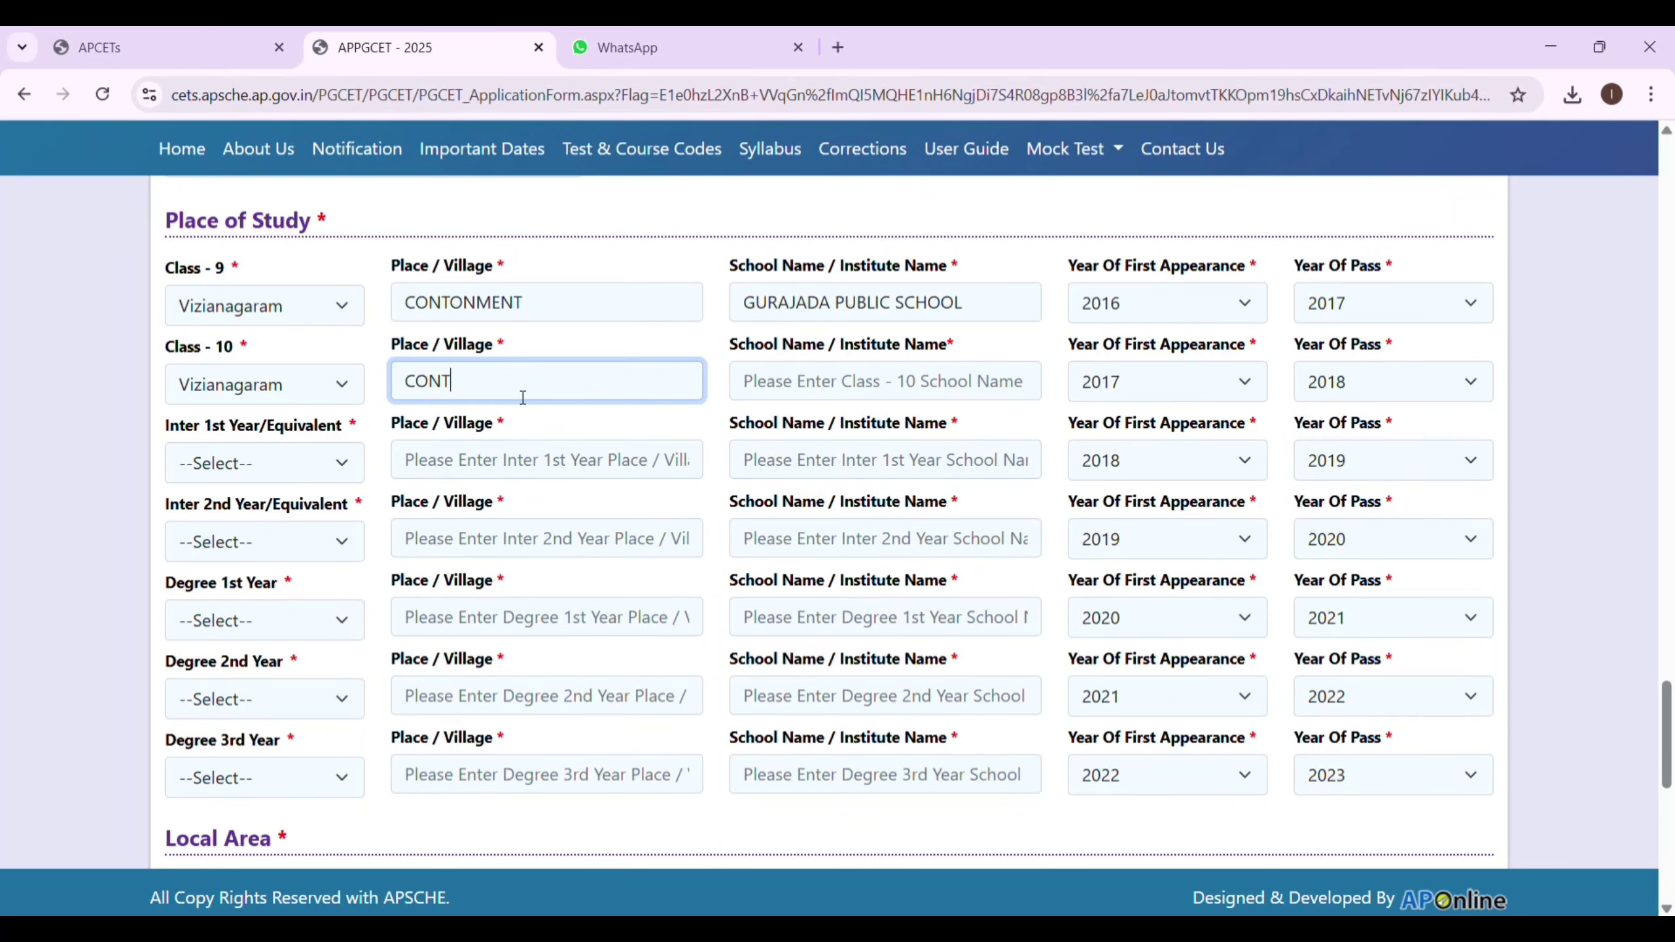
{"action": "type", "text": "ONMENT"}
{"action": "left_click", "coordinate": [841, 394]}
{"action": "type", "text": "GUR"}
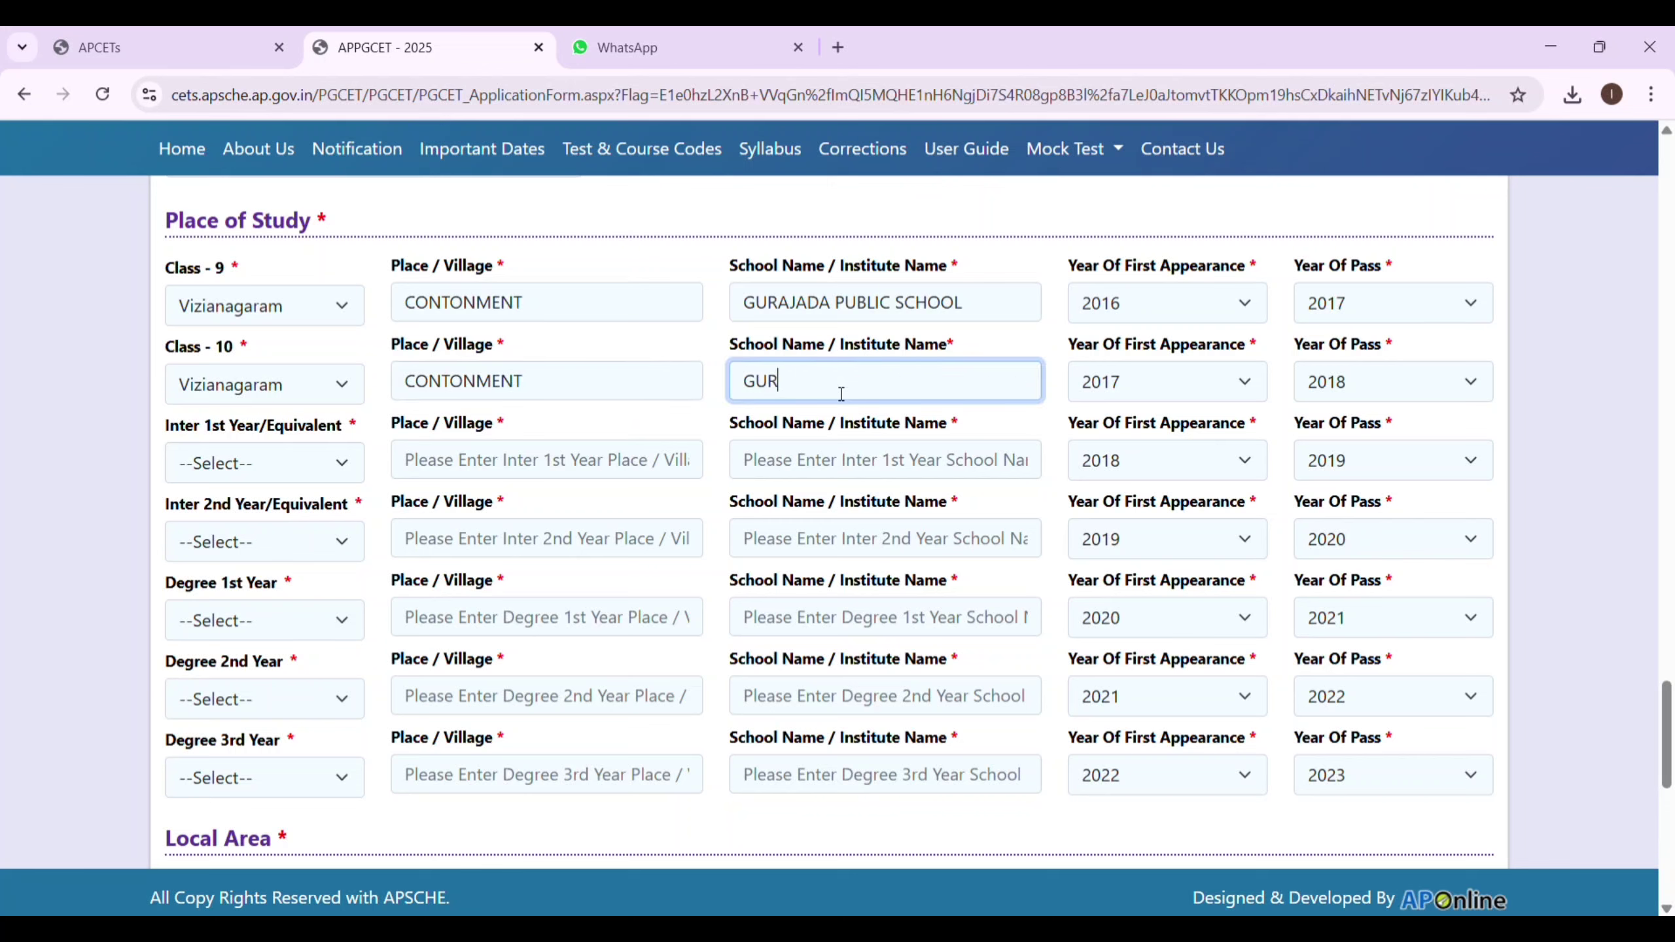
{"action": "type", "text": "AJADA PUBLIC SCHOOL"}
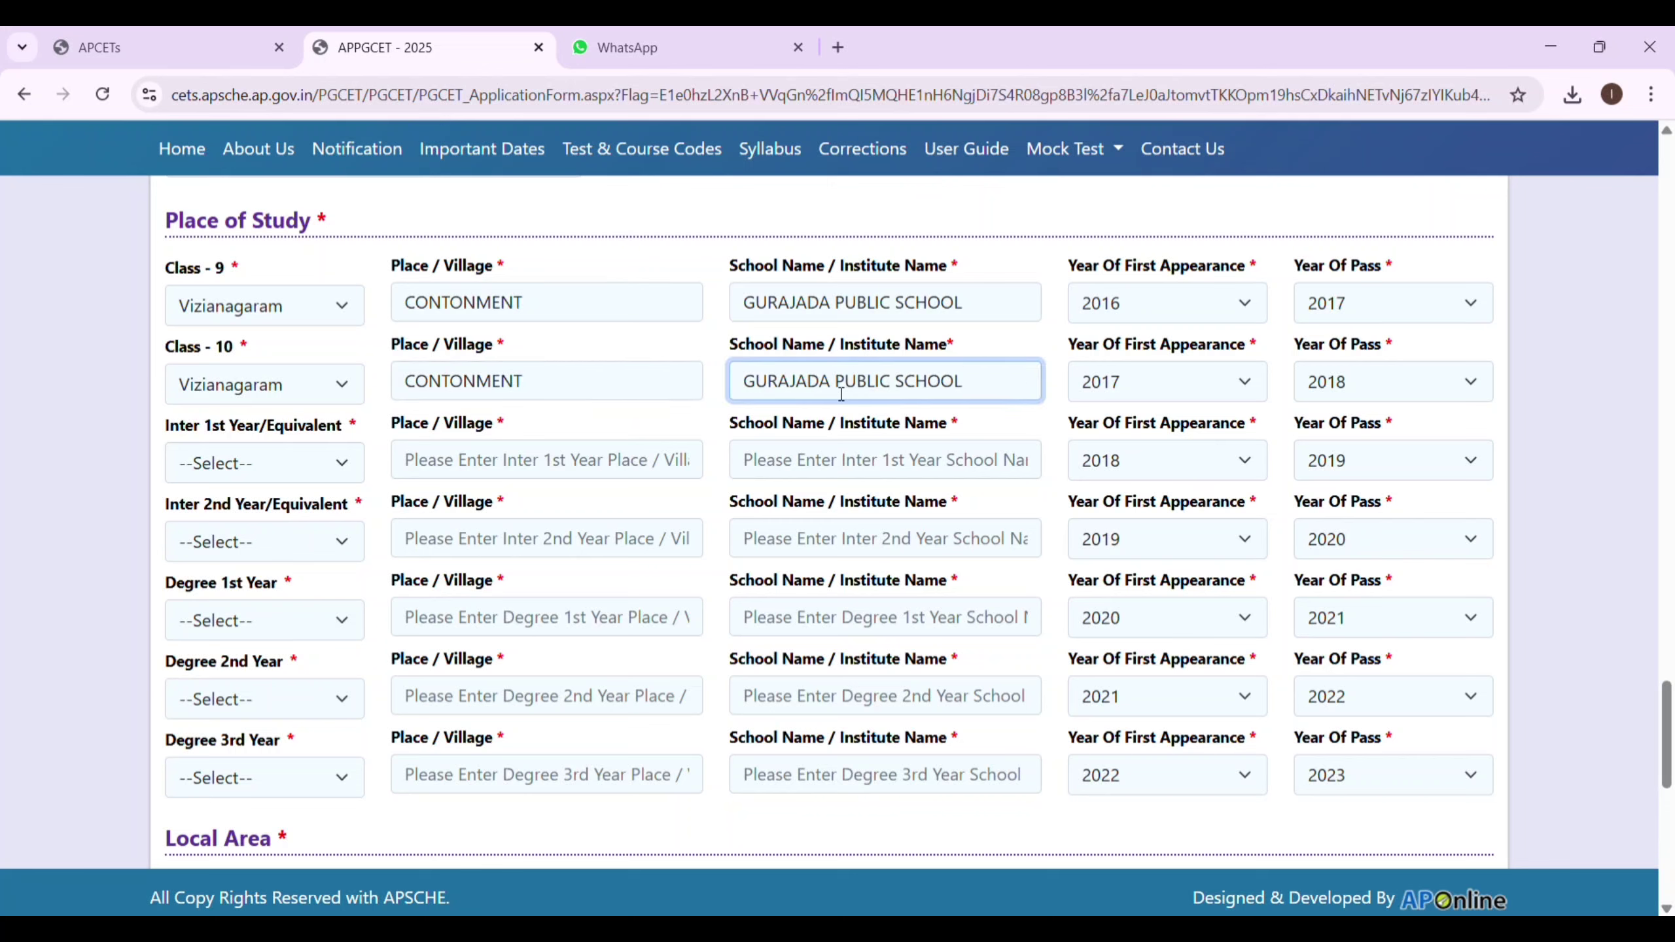
Fill Inter 1st Year with Visakhapatnam, GNANAPURAM and SOPHIA JUNIOR COLLEGE.
{"action": "left_click", "coordinate": [288, 467]}
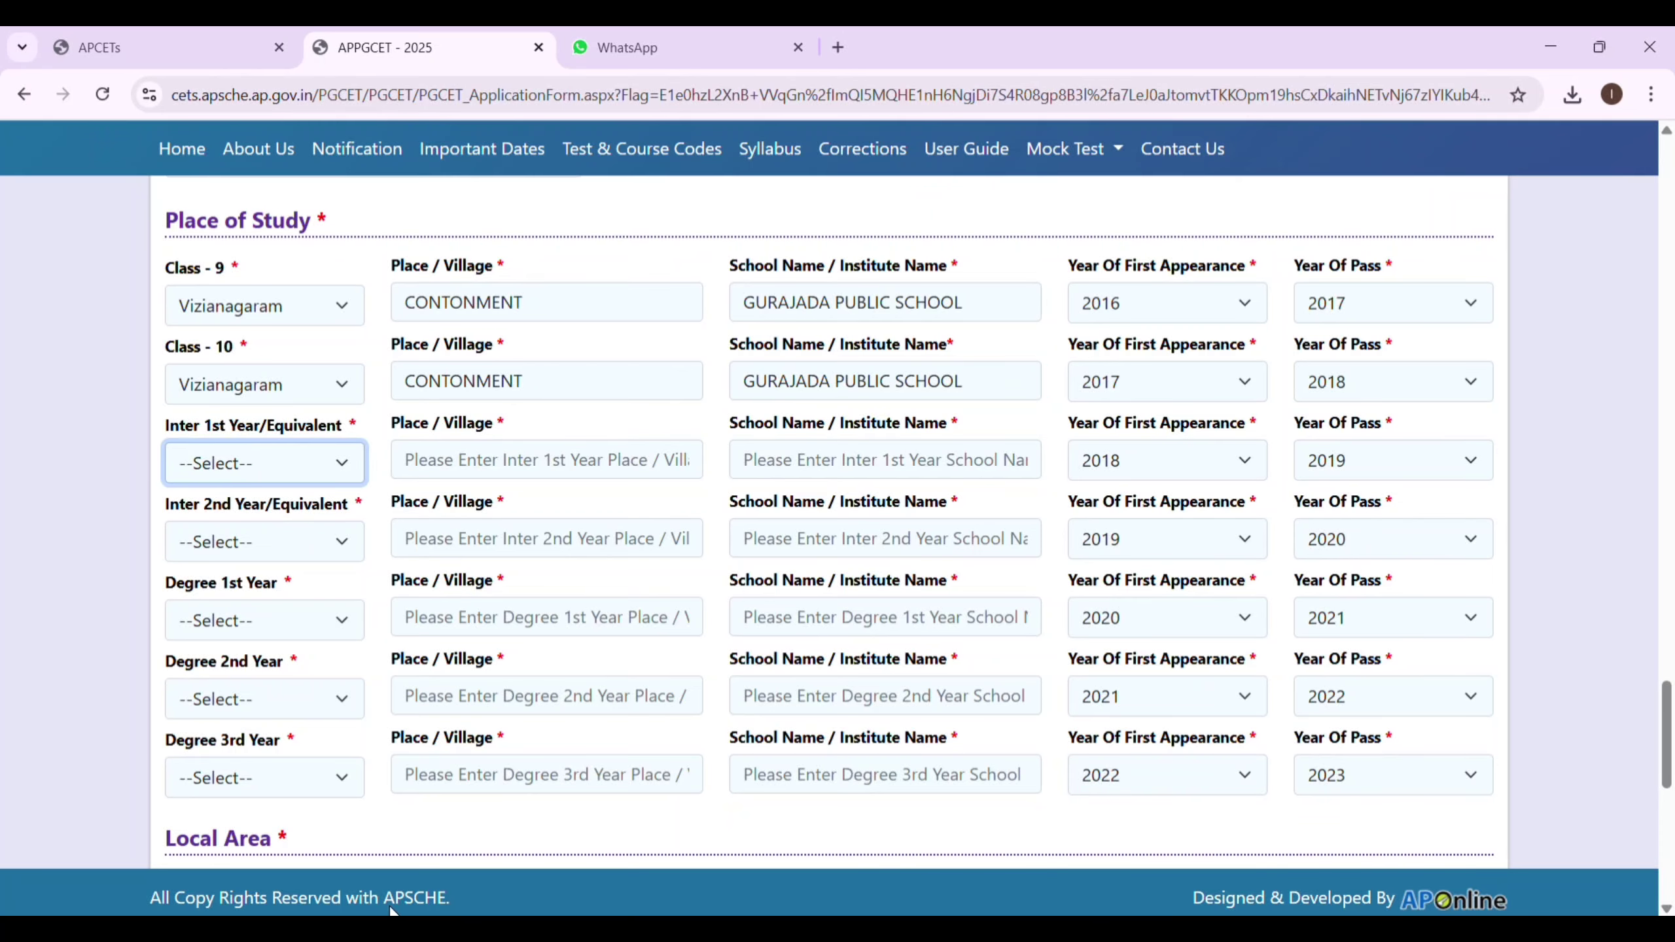
{"action": "key", "text": "v"}
{"action": "left_click", "coordinate": [549, 470]}
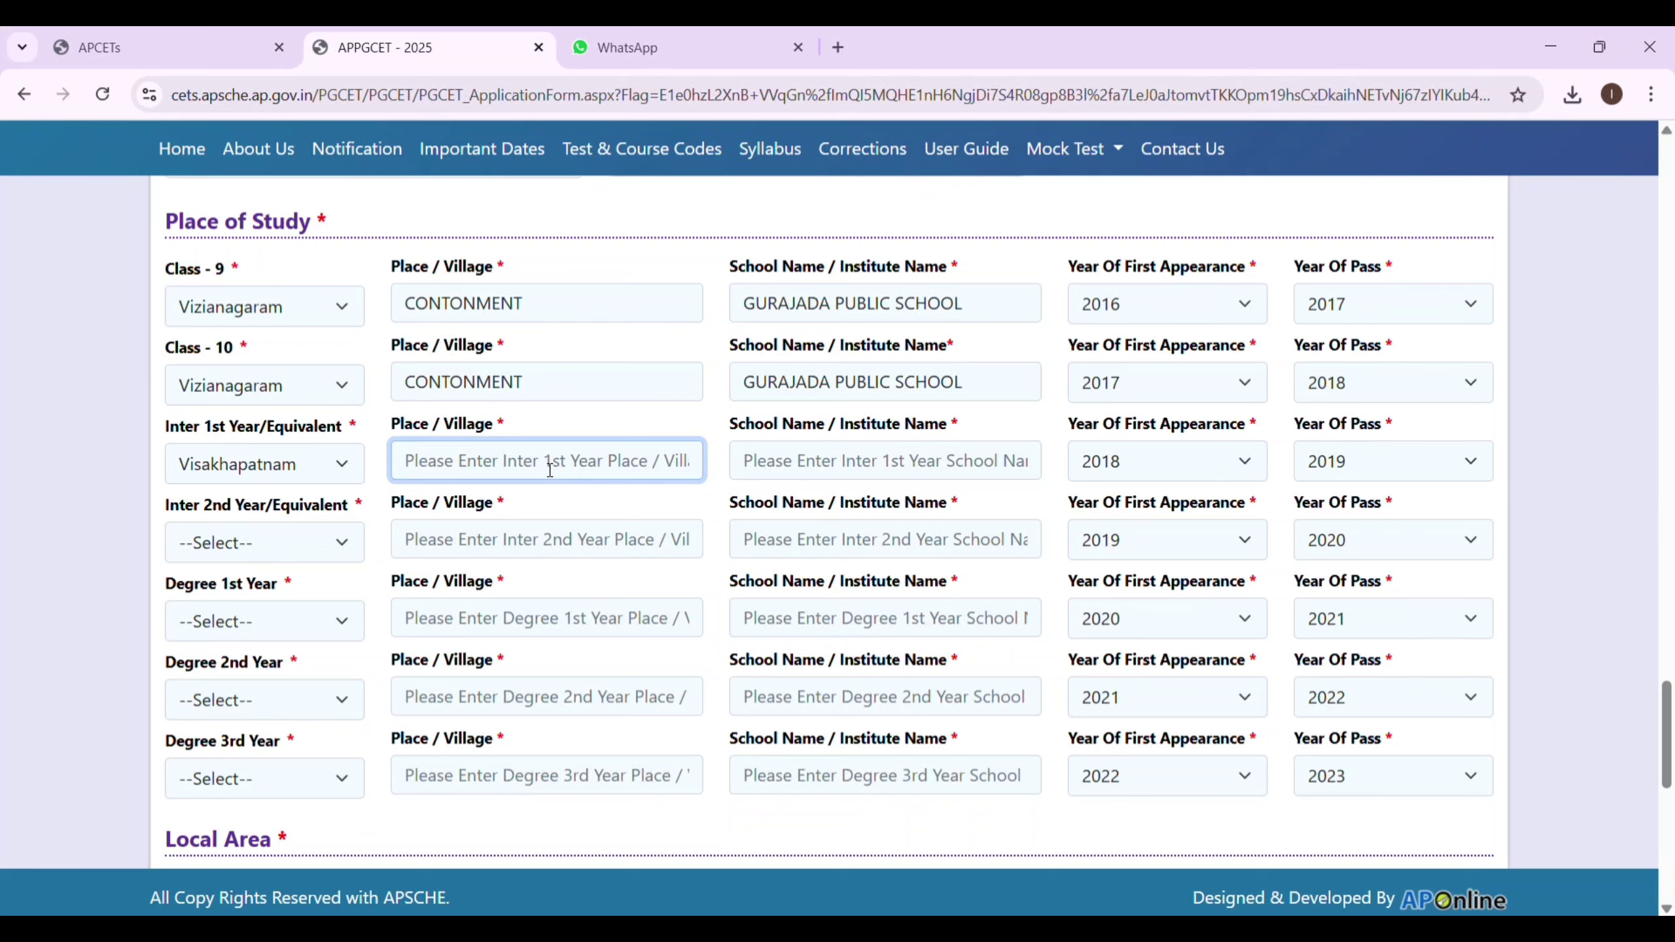
{"action": "type", "text": "GNANAPURAM"}
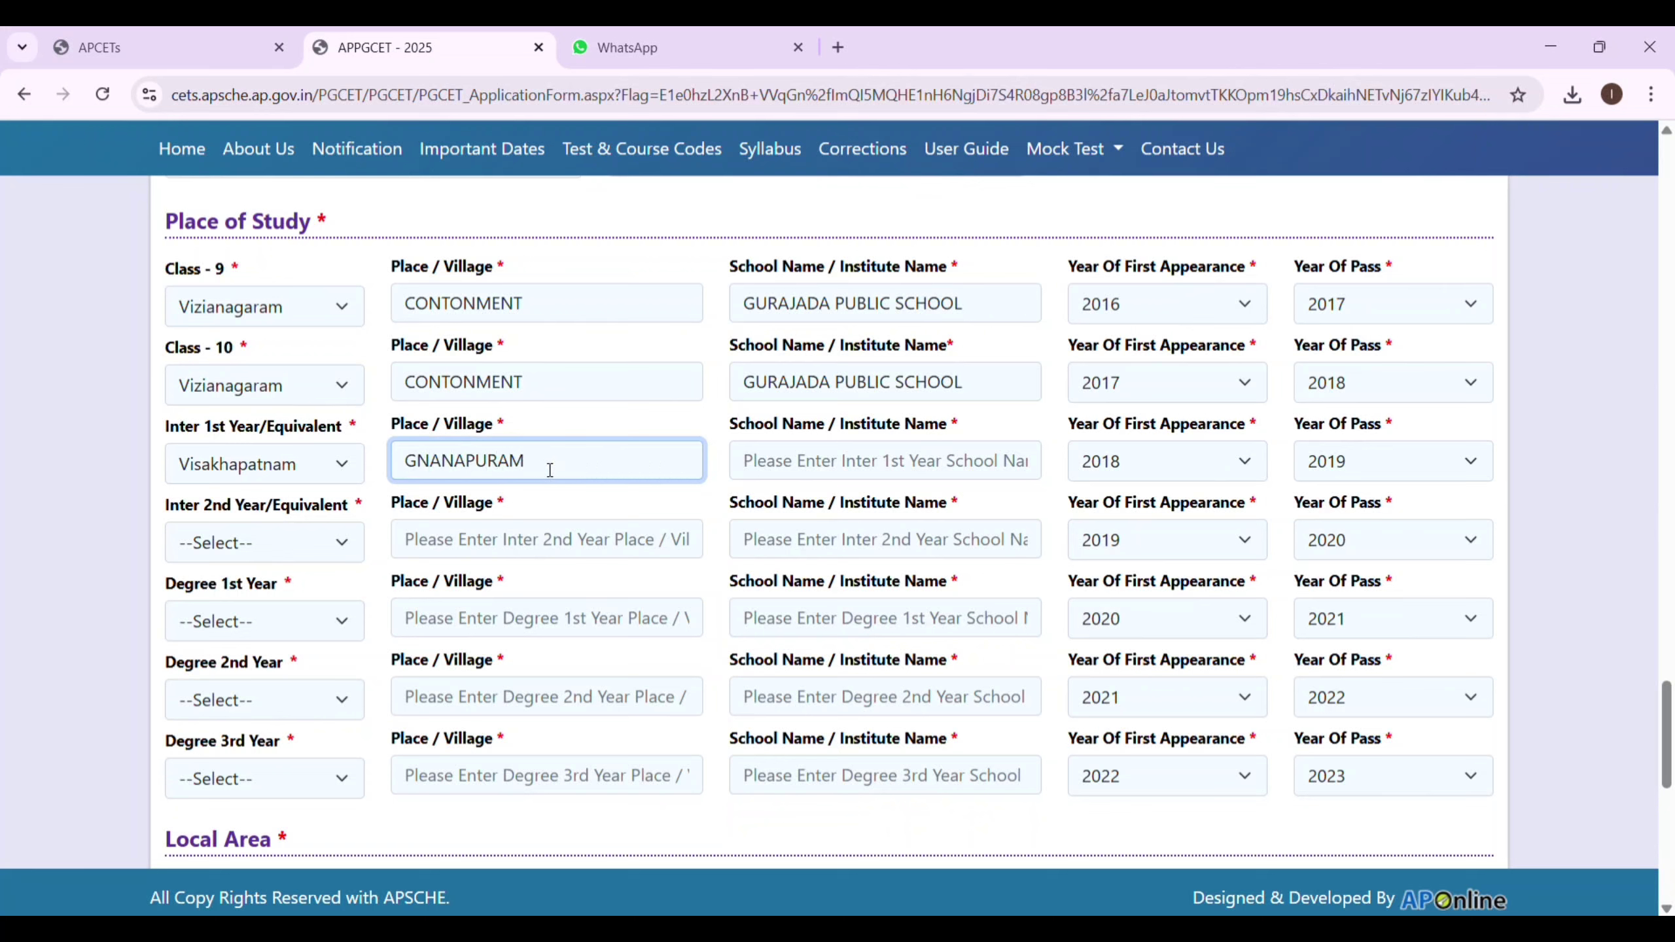
{"action": "left_click", "coordinate": [823, 463]}
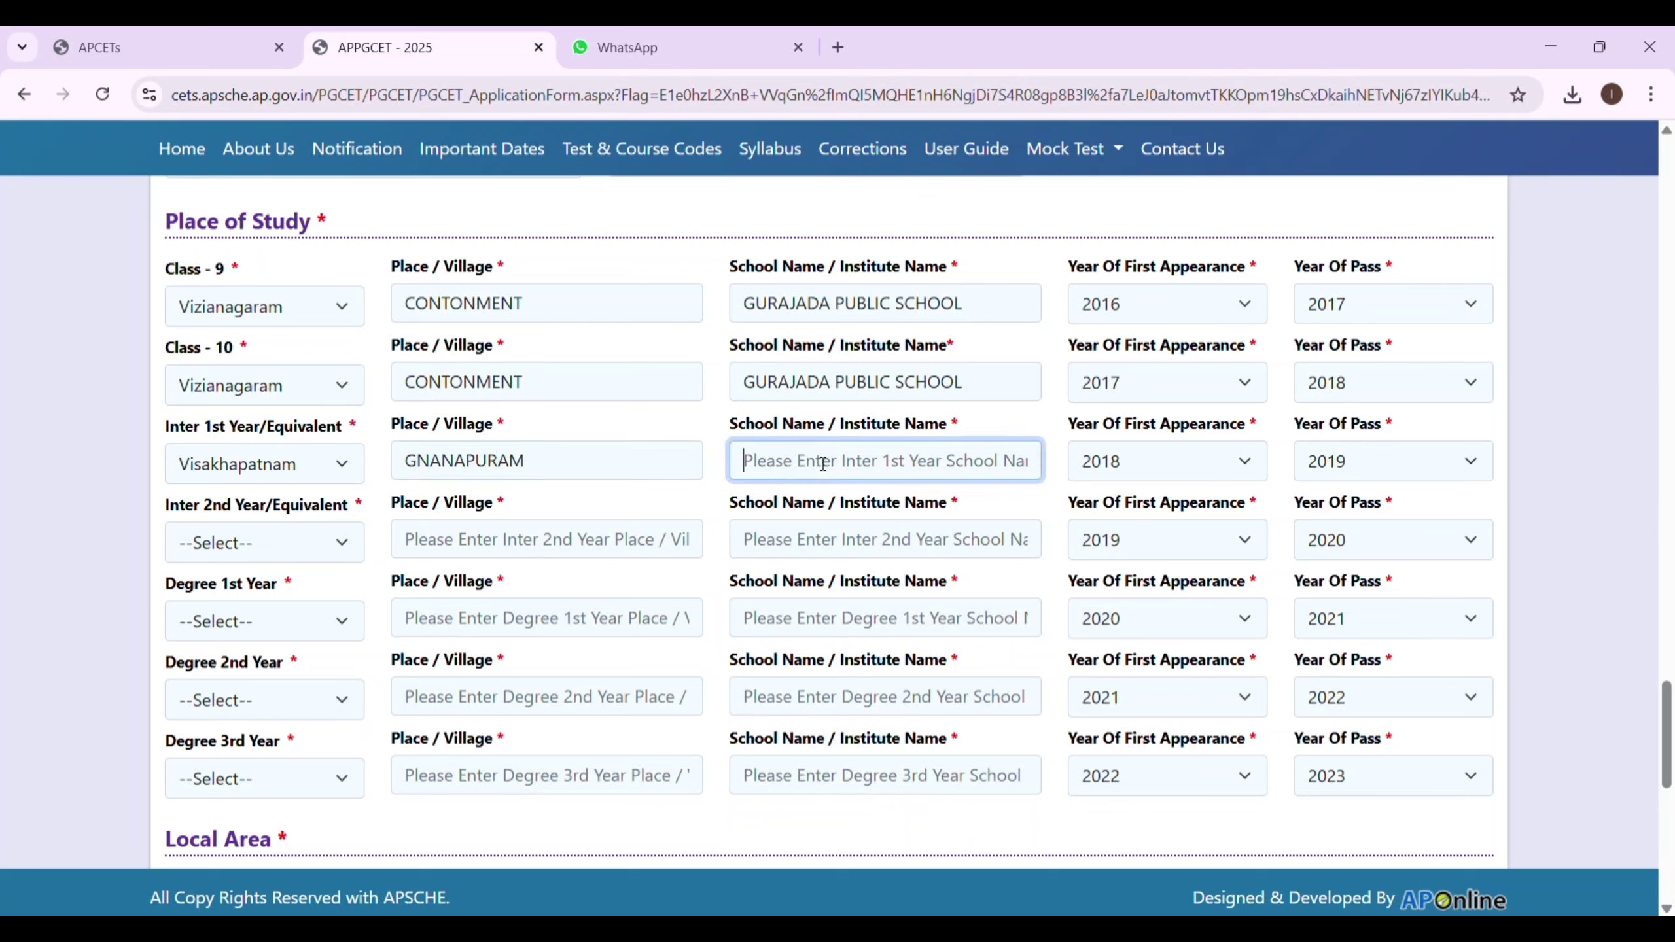
{"action": "type", "text": "SO"}
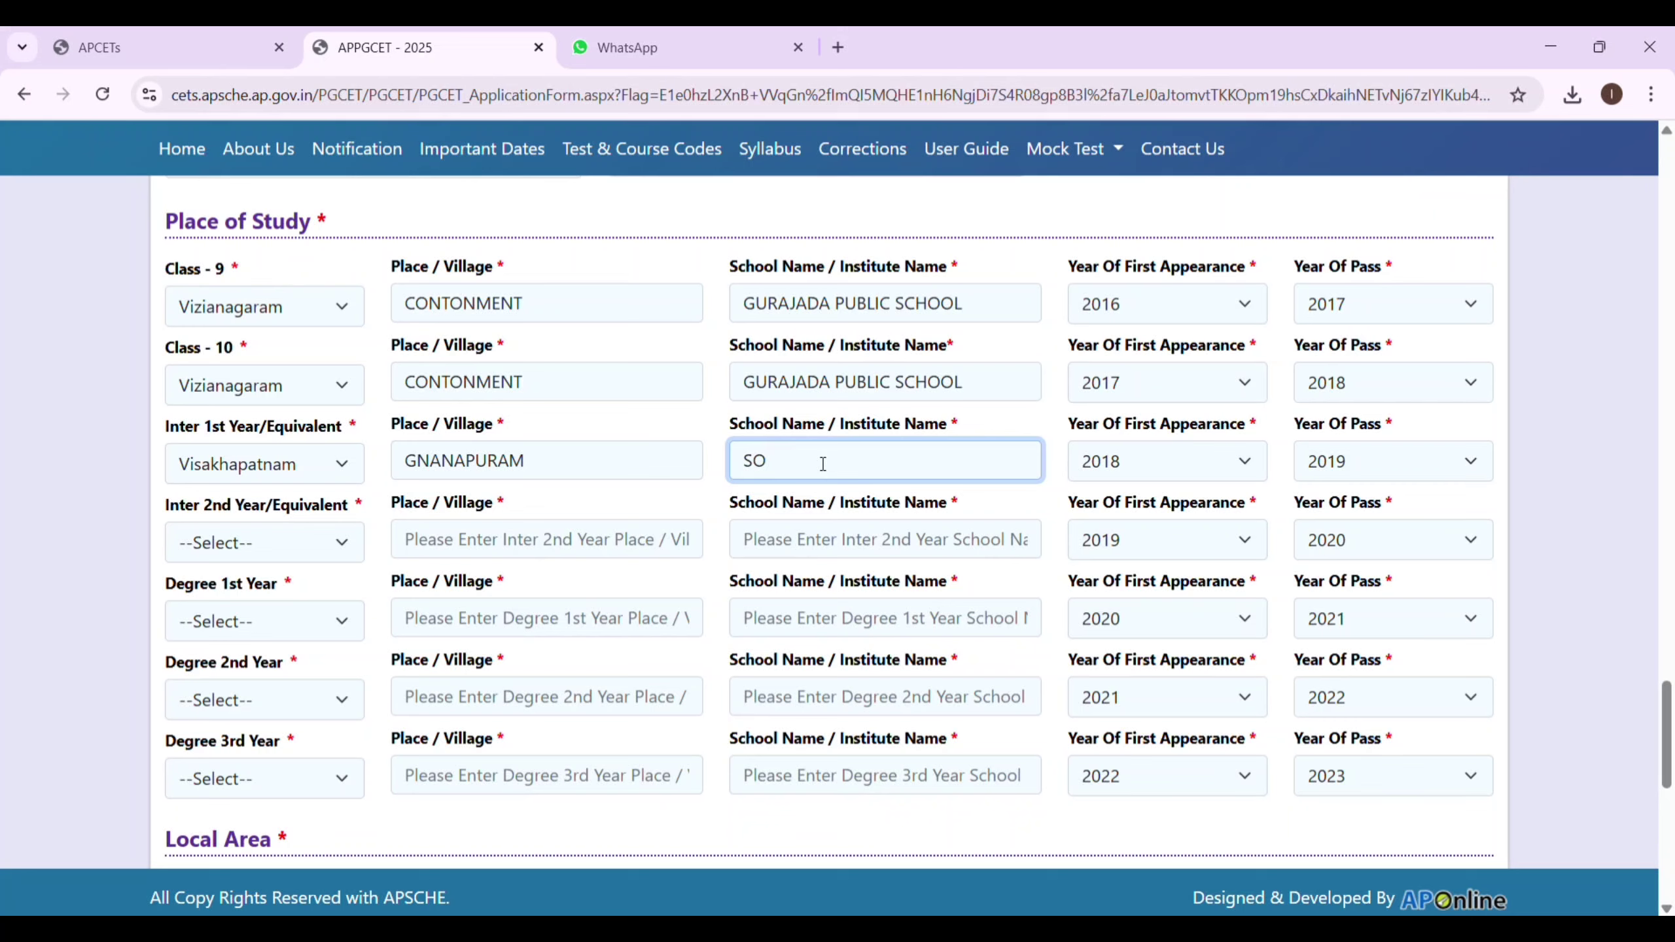
{"action": "type", "text": "PHIA JUNIOR COLLEGE"}
Fill Inter 2nd Year with Visakhapatnam, GNANAPURAM and SOPHIA JUNIOR COLLEGE.
{"action": "left_click", "coordinate": [352, 531]}
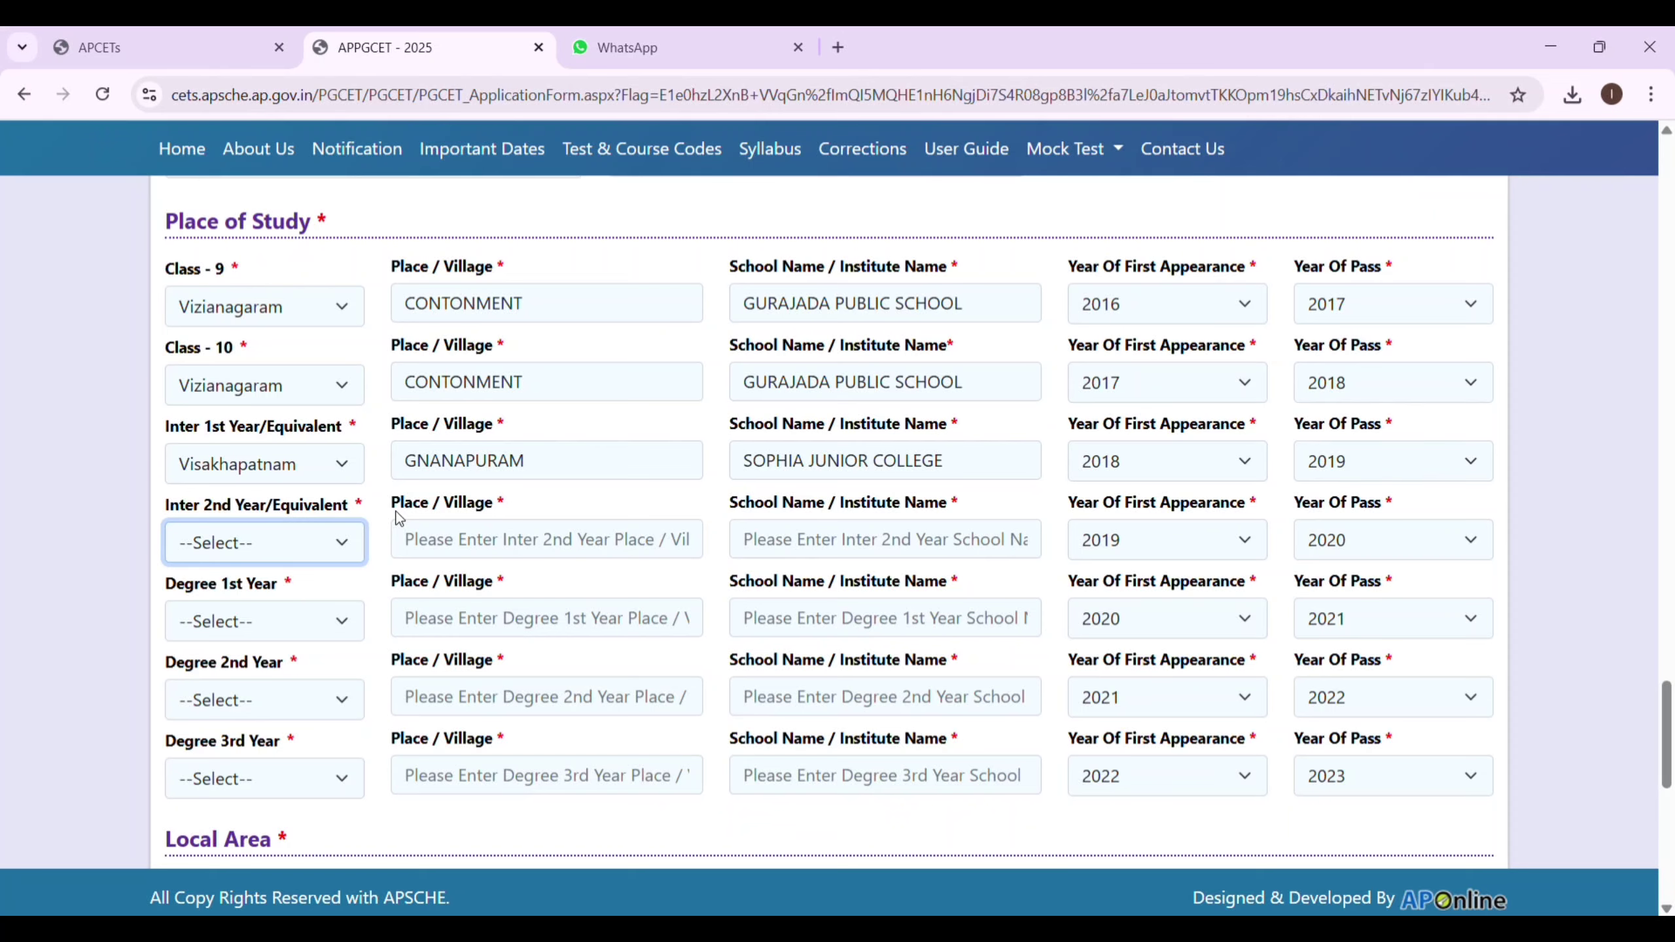
{"action": "key", "text": "v"}
{"action": "left_click", "coordinate": [401, 539]}
{"action": "type", "text": "GNANAPURA"}
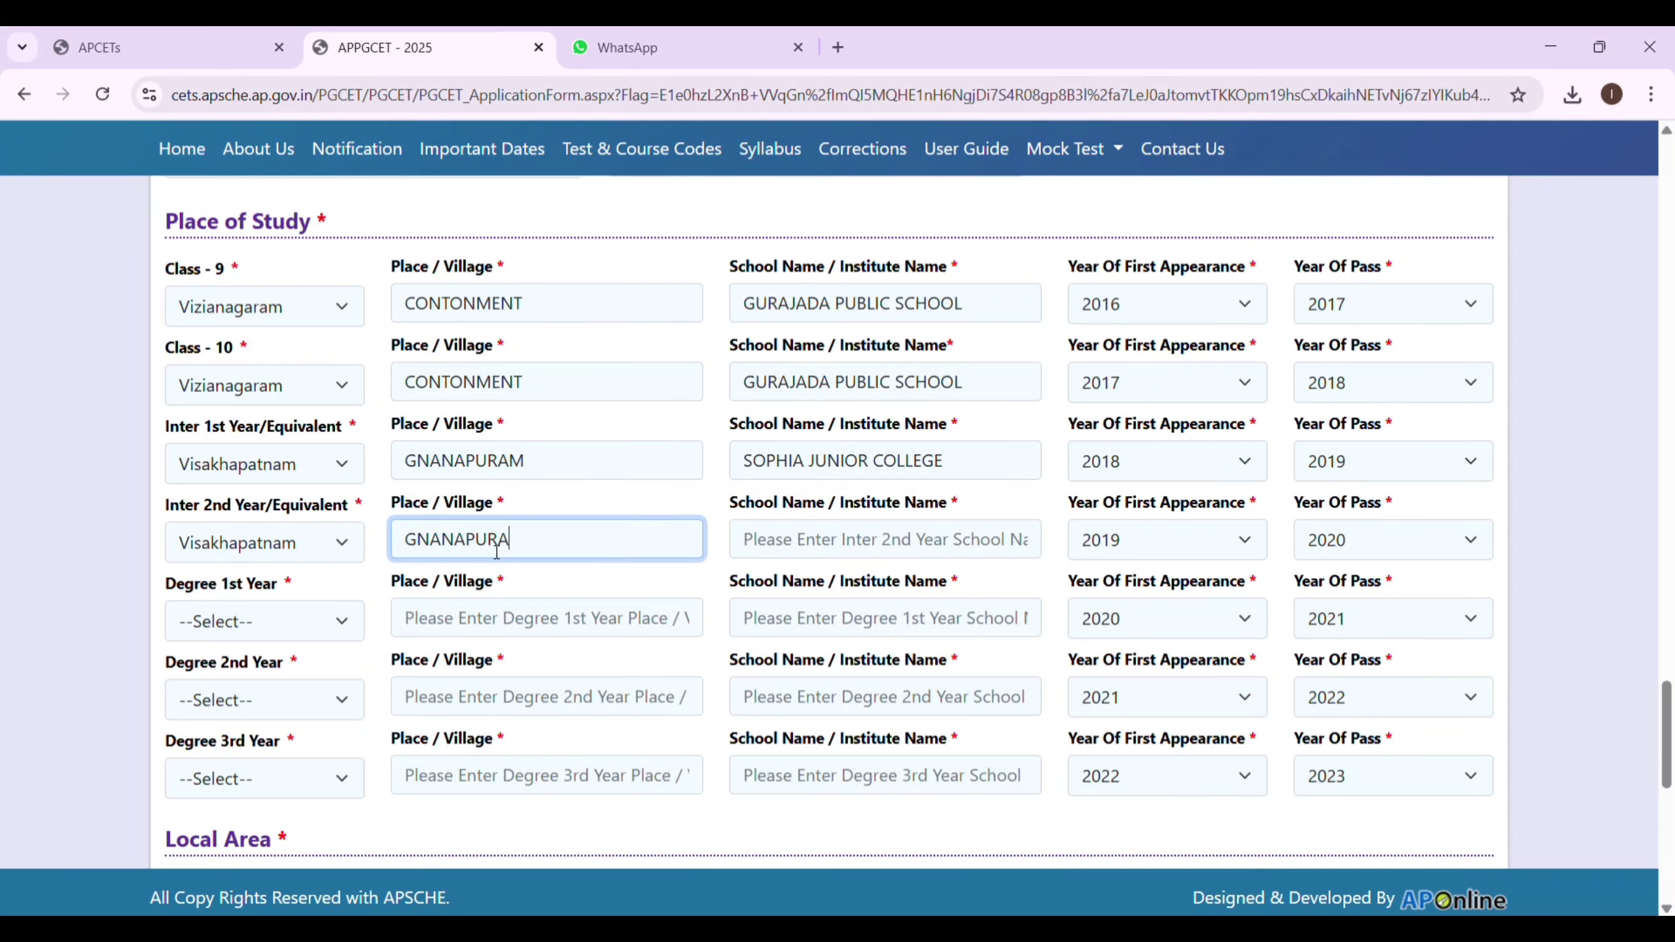
{"action": "type", "text": "M"}
{"action": "left_click", "coordinate": [818, 539]}
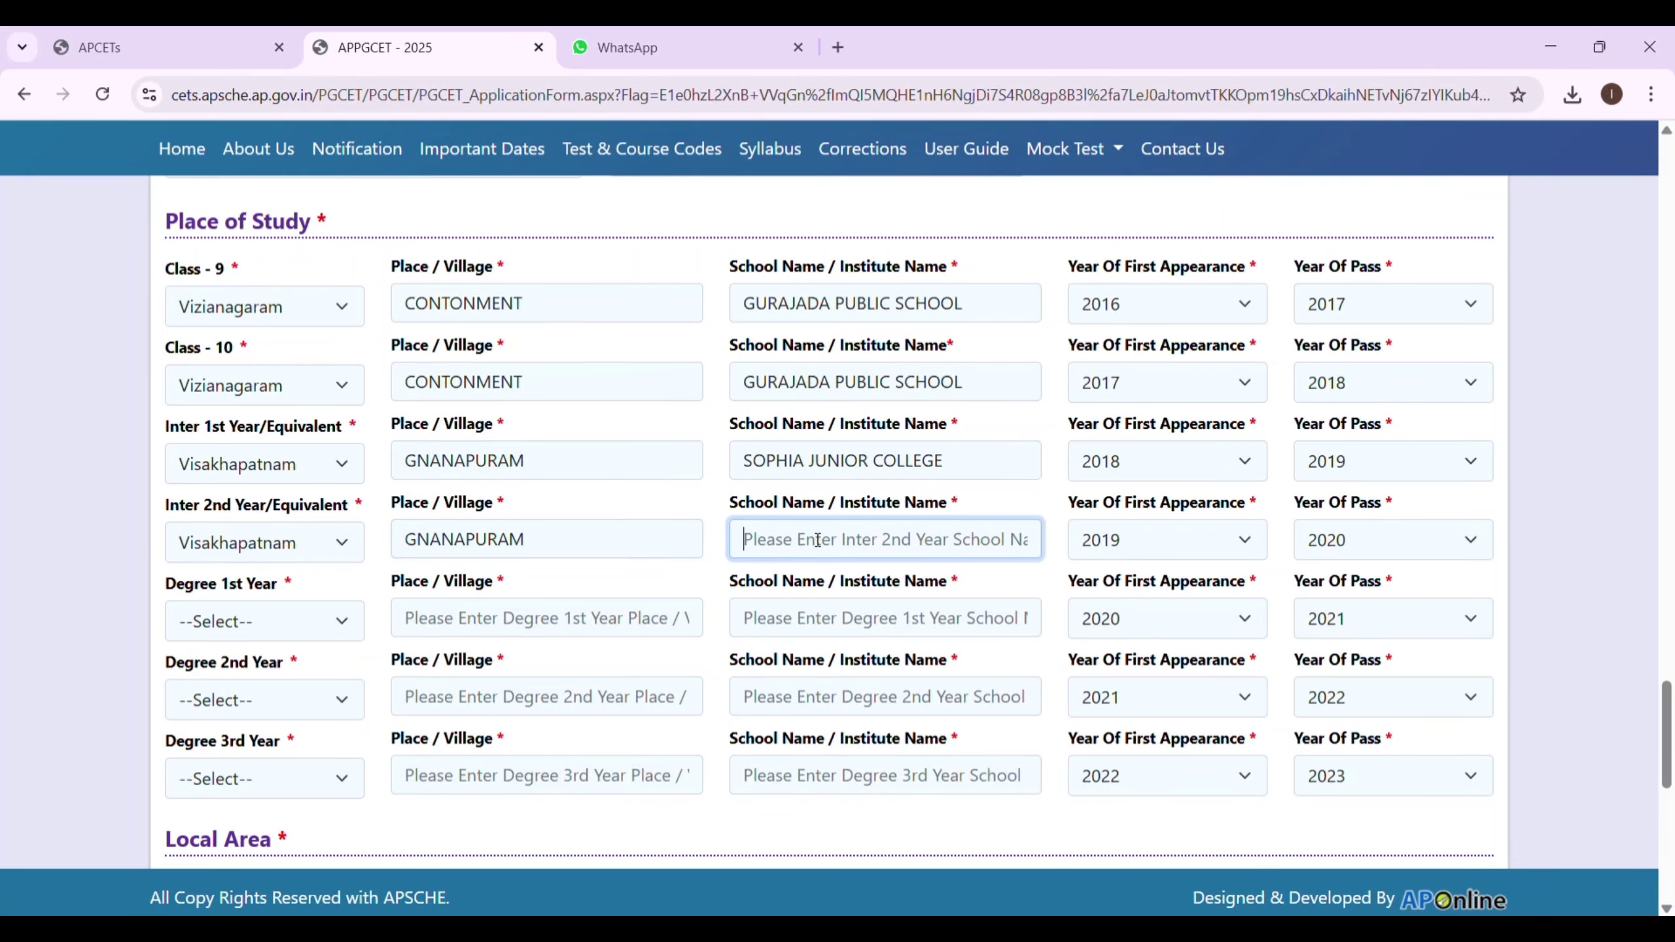
{"action": "type", "text": "SOPHIA JUNIOR"}
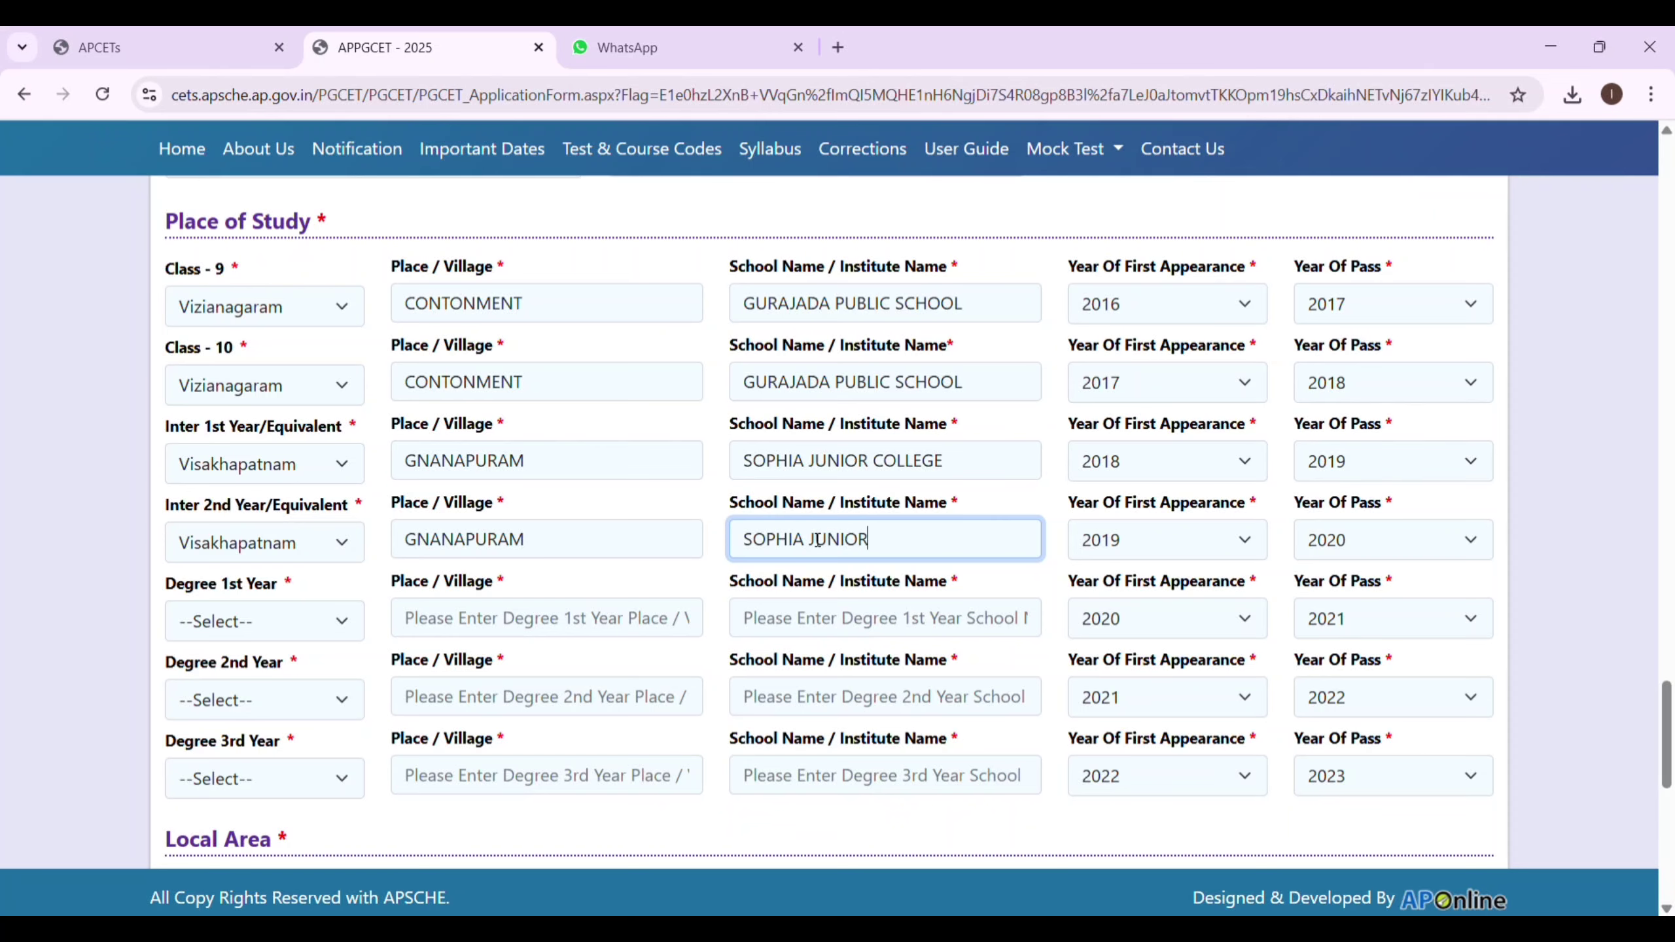
{"action": "type", "text": " COLLEGE"}
Set the district to Visakhapatnam for Degree 1st, 2nd and 3rd Year.
{"action": "left_click", "coordinate": [319, 617]}
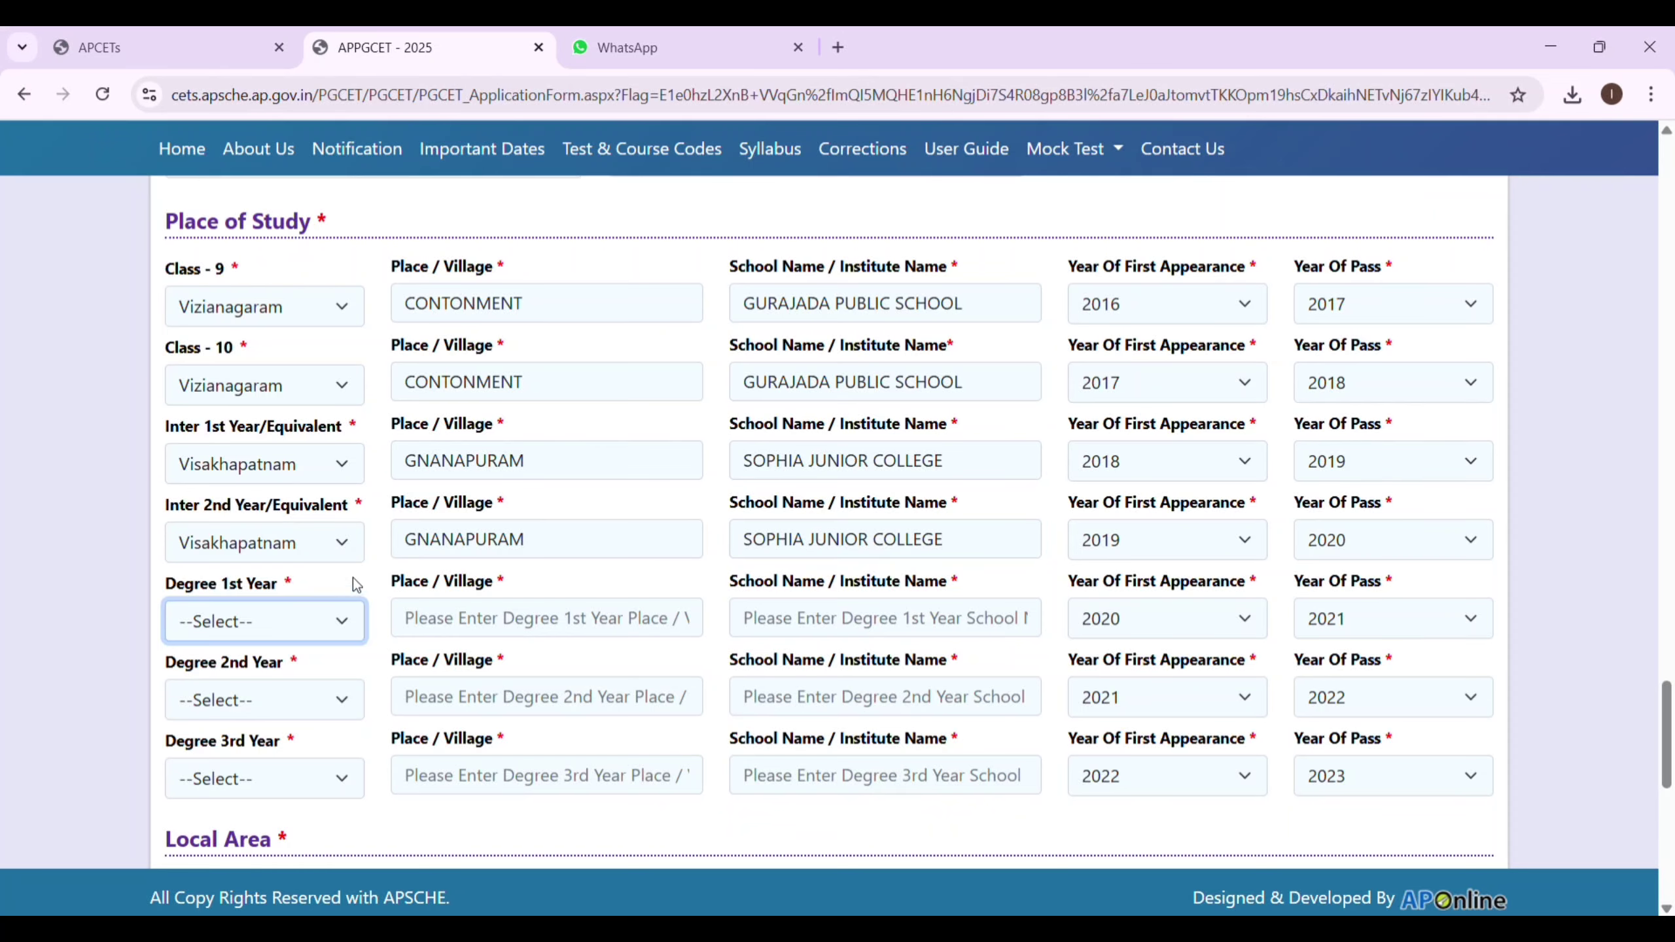
{"action": "key", "text": "v"}
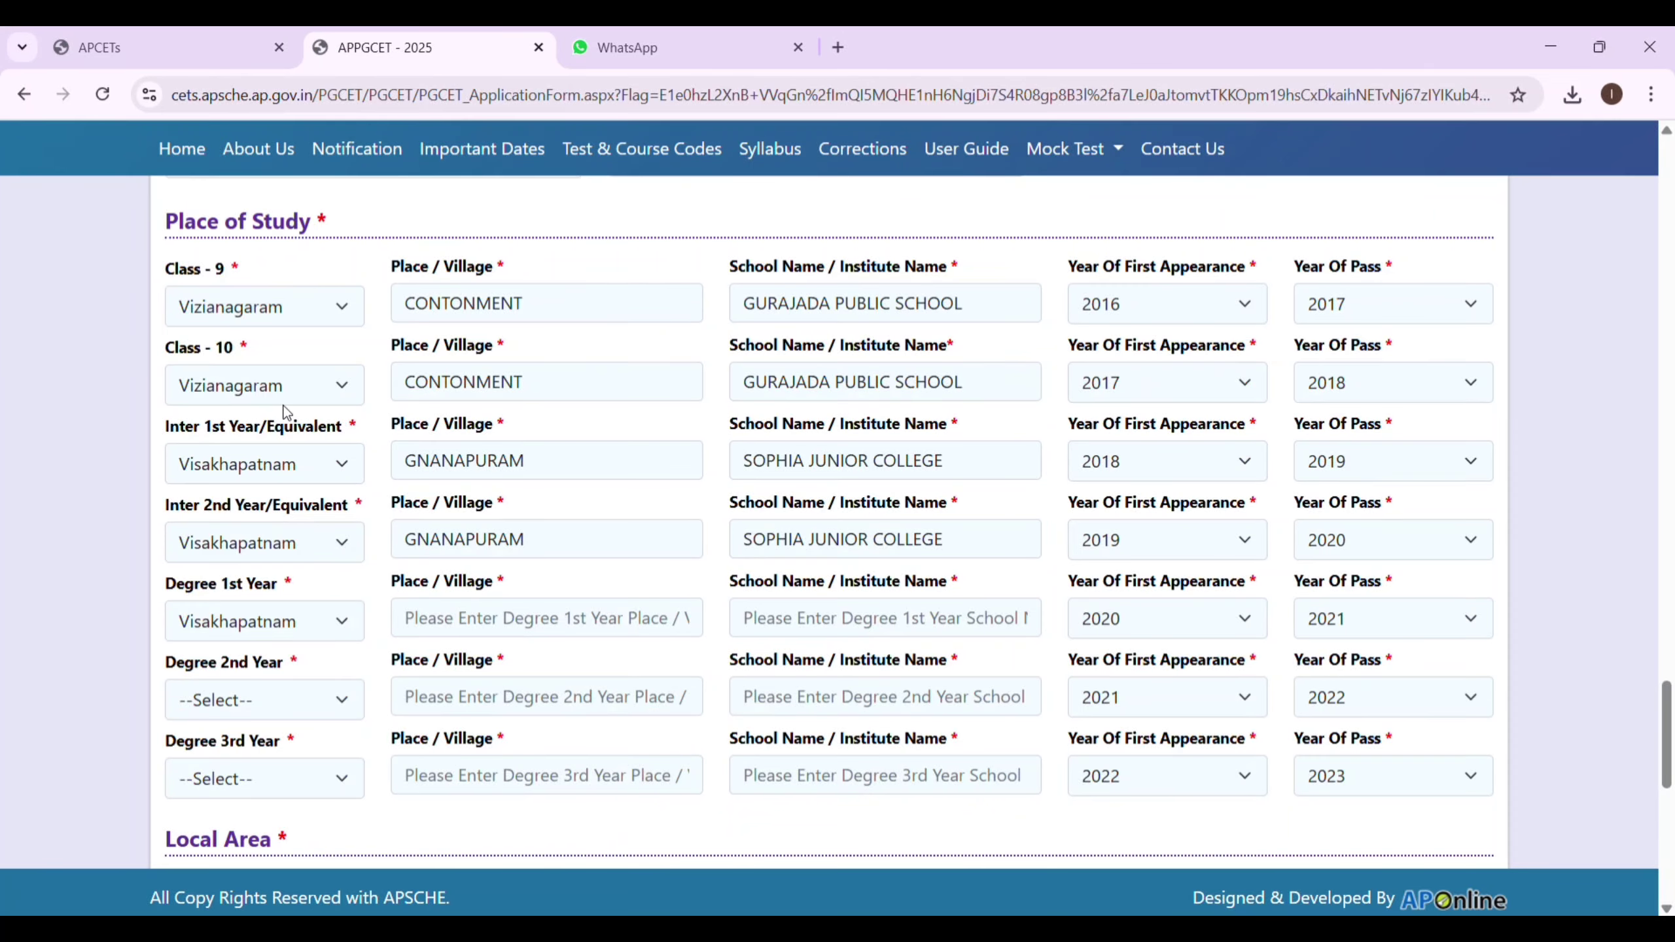
{"action": "left_click", "coordinate": [338, 709]}
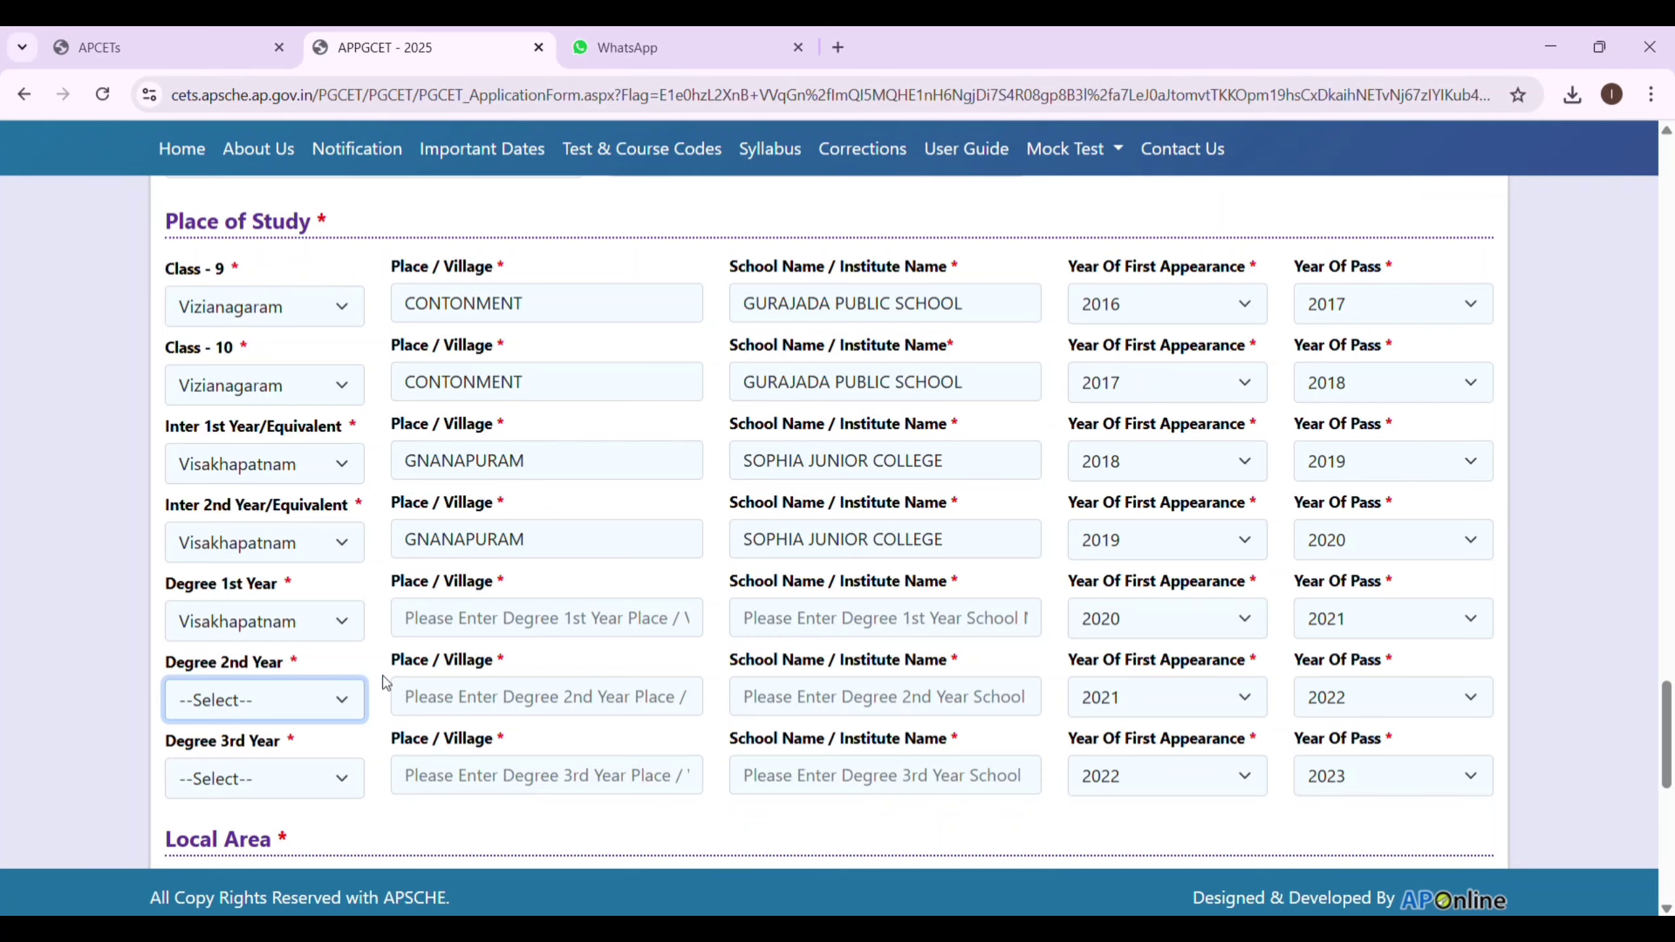
{"action": "key", "text": "v"}
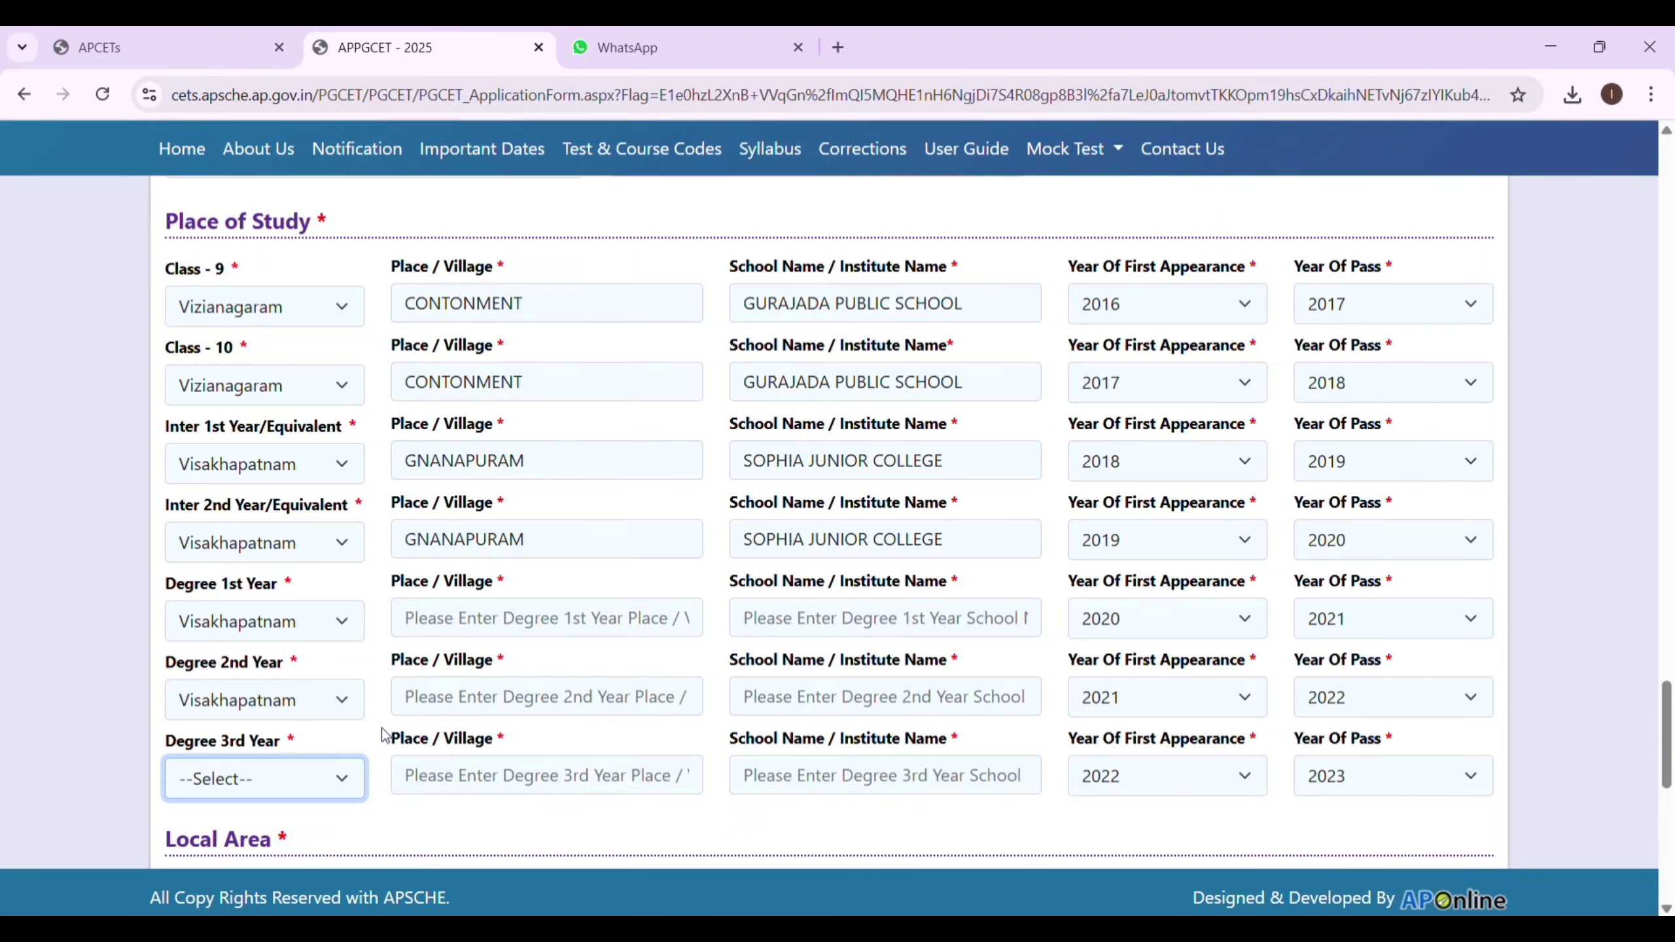
{"action": "key", "text": "v"}
Enter KANCHARAPALEM as the place for all three Degree years.
{"action": "left_click", "coordinate": [566, 638]}
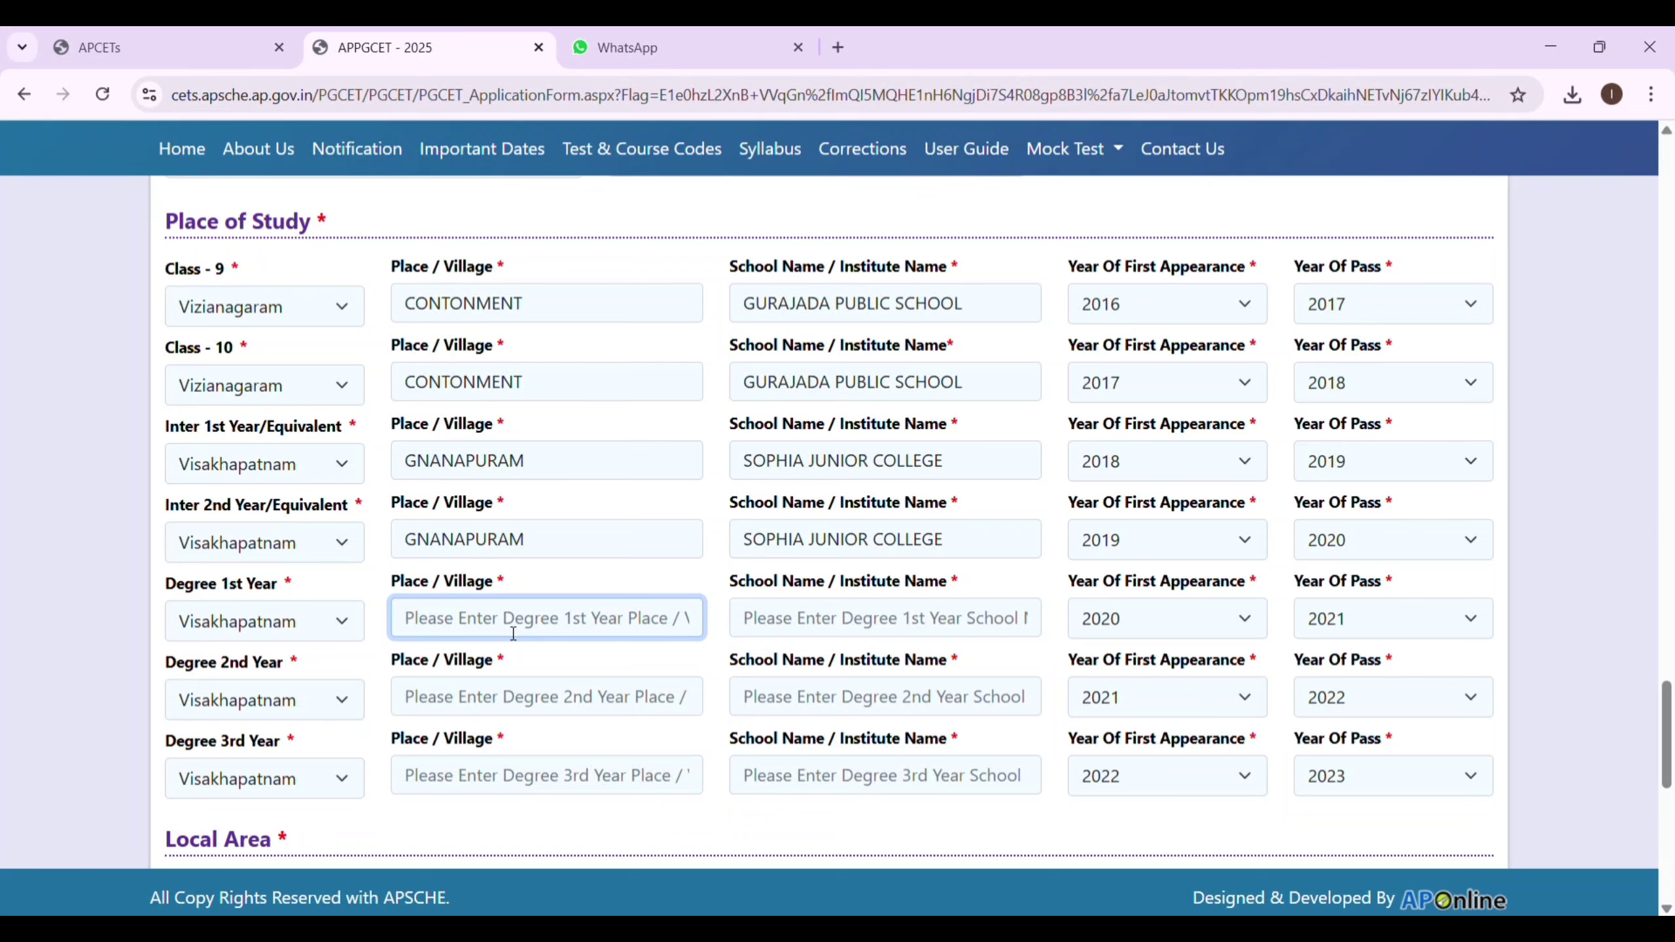
{"action": "type", "text": "KANCHARA "}
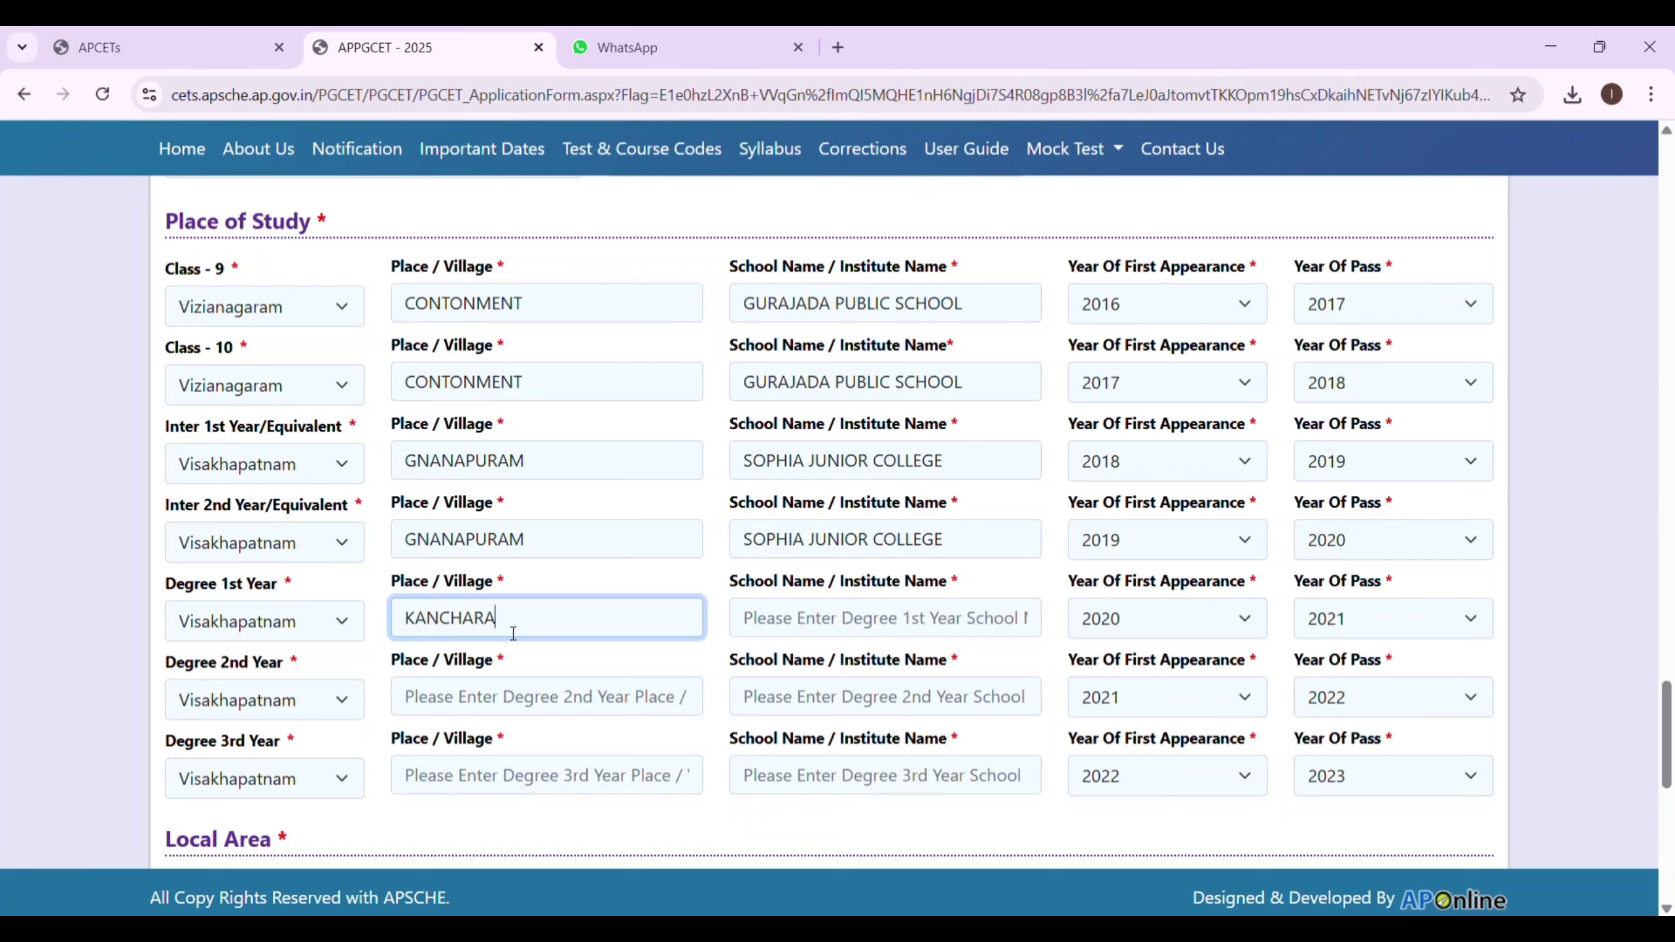
{"action": "type", "text": "PALEM"}
{"action": "left_click", "coordinate": [502, 700]}
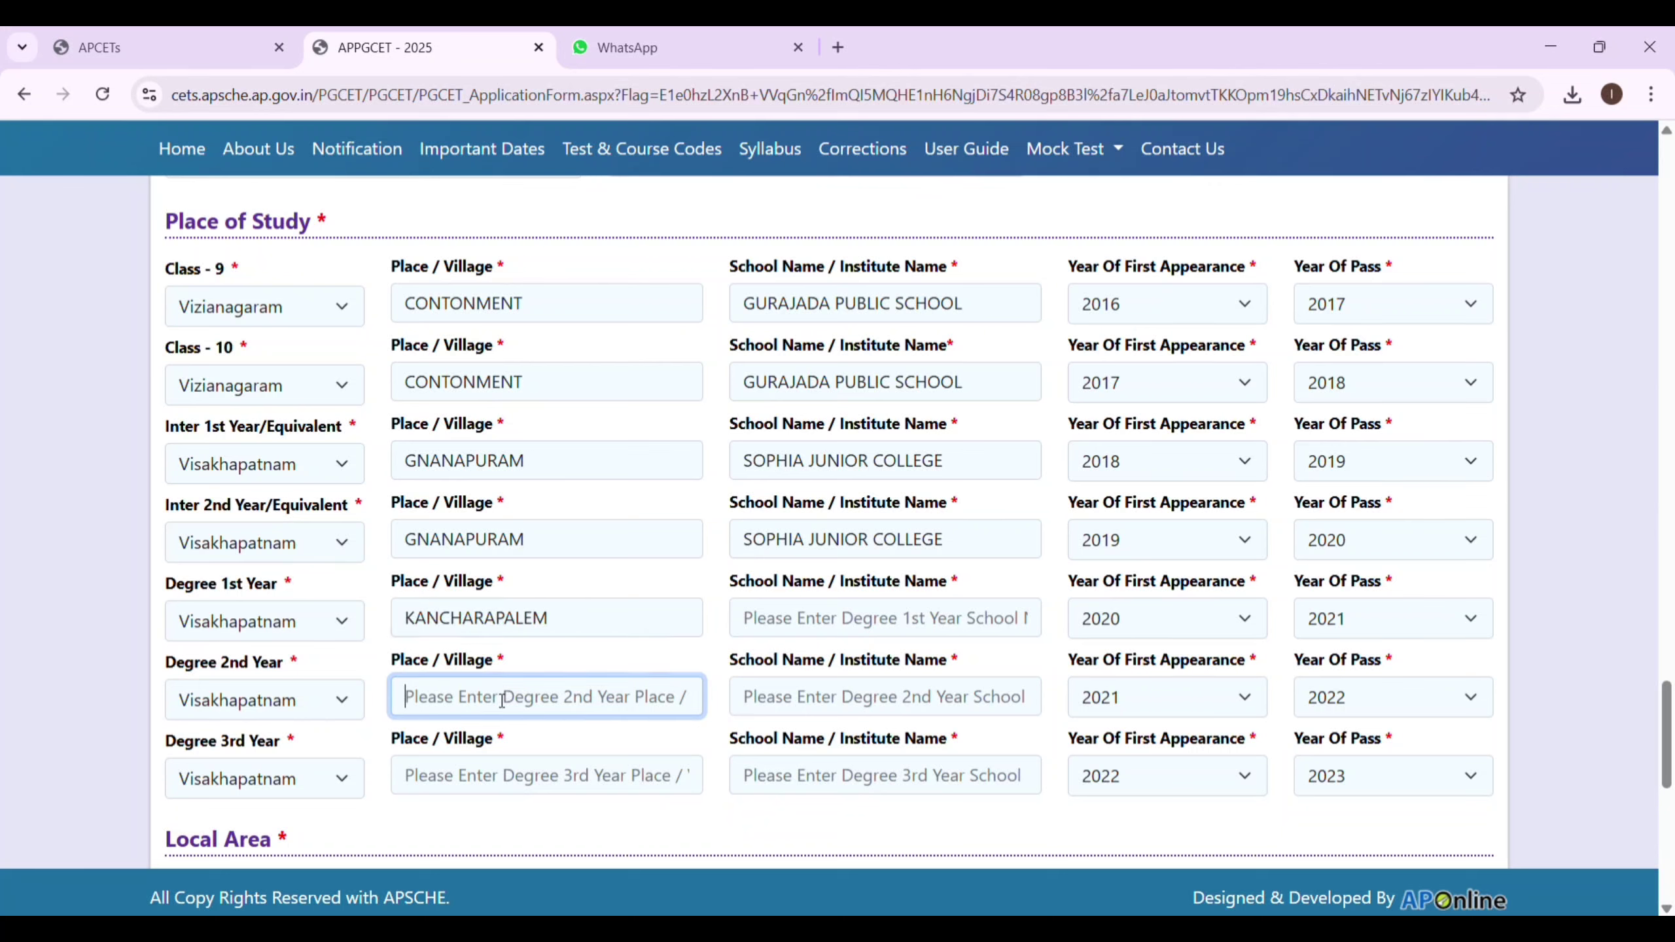
{"action": "type", "text": "KANCHARAPALEM"}
{"action": "left_click", "coordinate": [470, 785]}
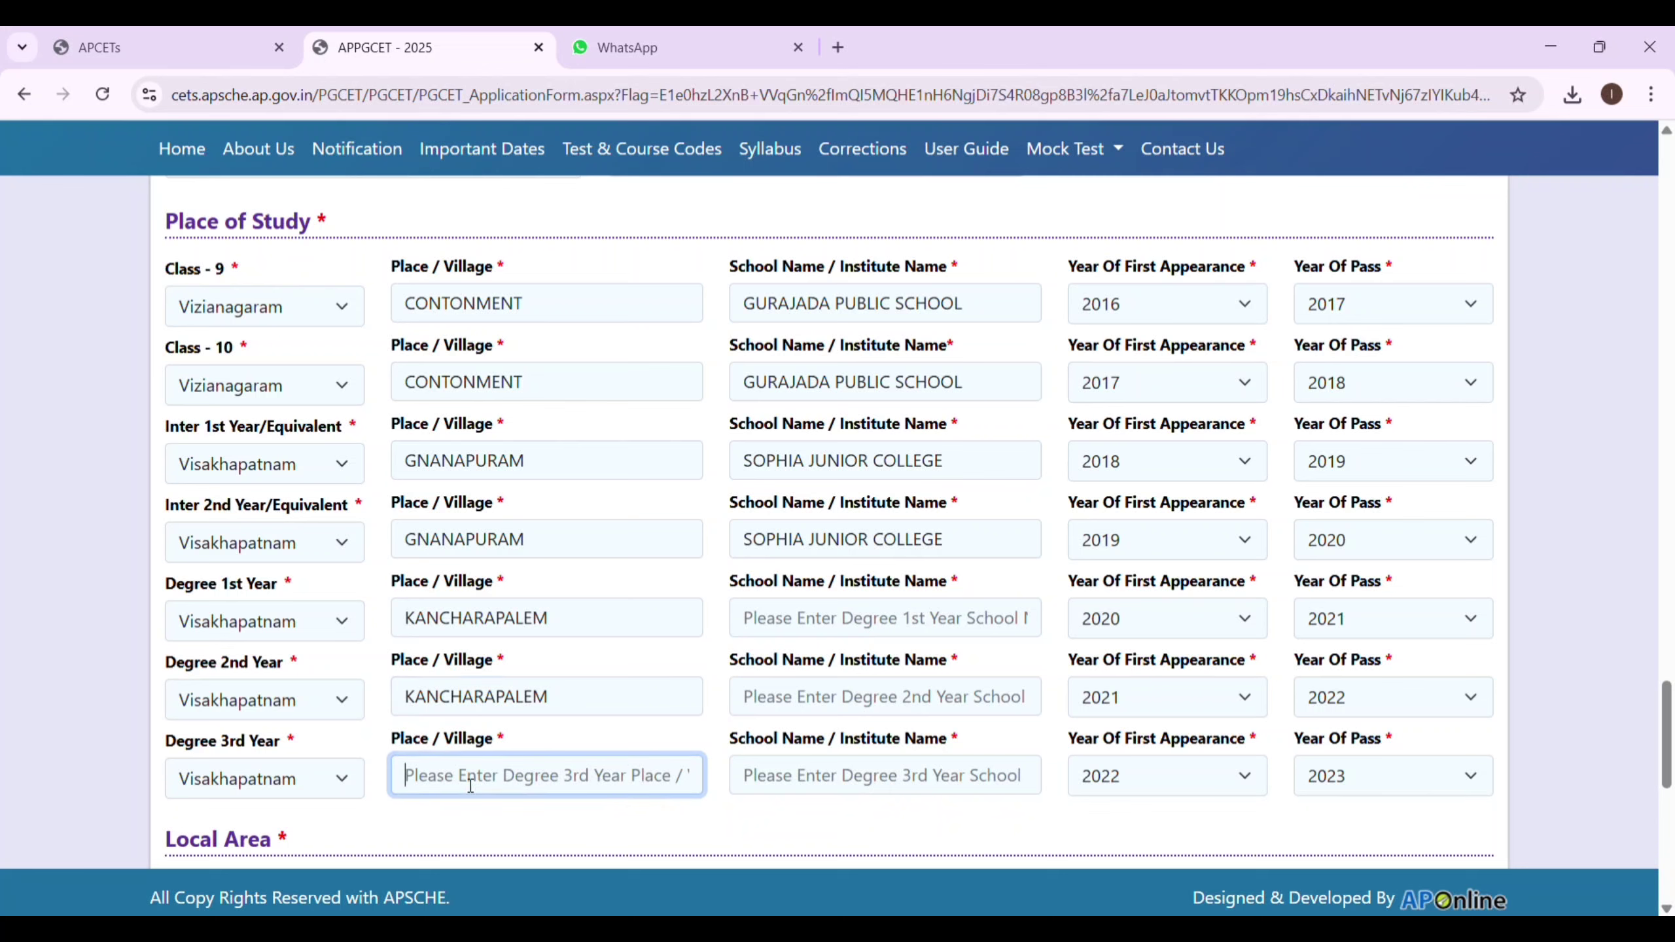
{"action": "type", "text": "KANCHARAPALEM"}
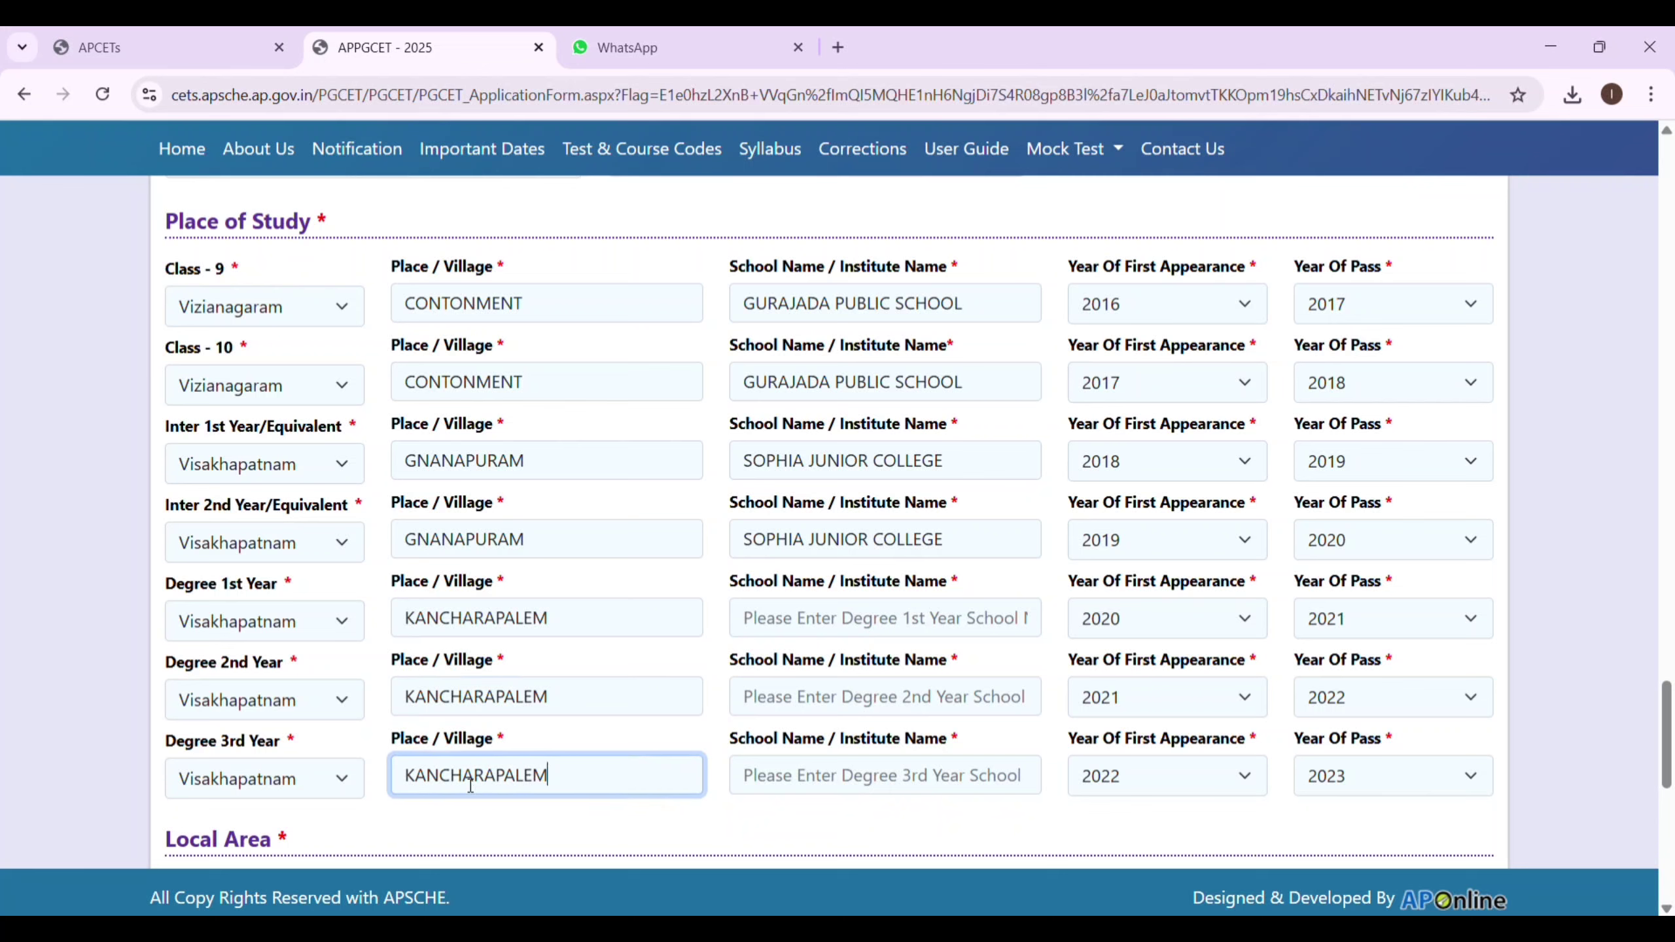
Enter SRI GOWRI DEGREE AND PG COLLEGE as the institute name for all three Degree years.
{"action": "left_click", "coordinate": [808, 623]}
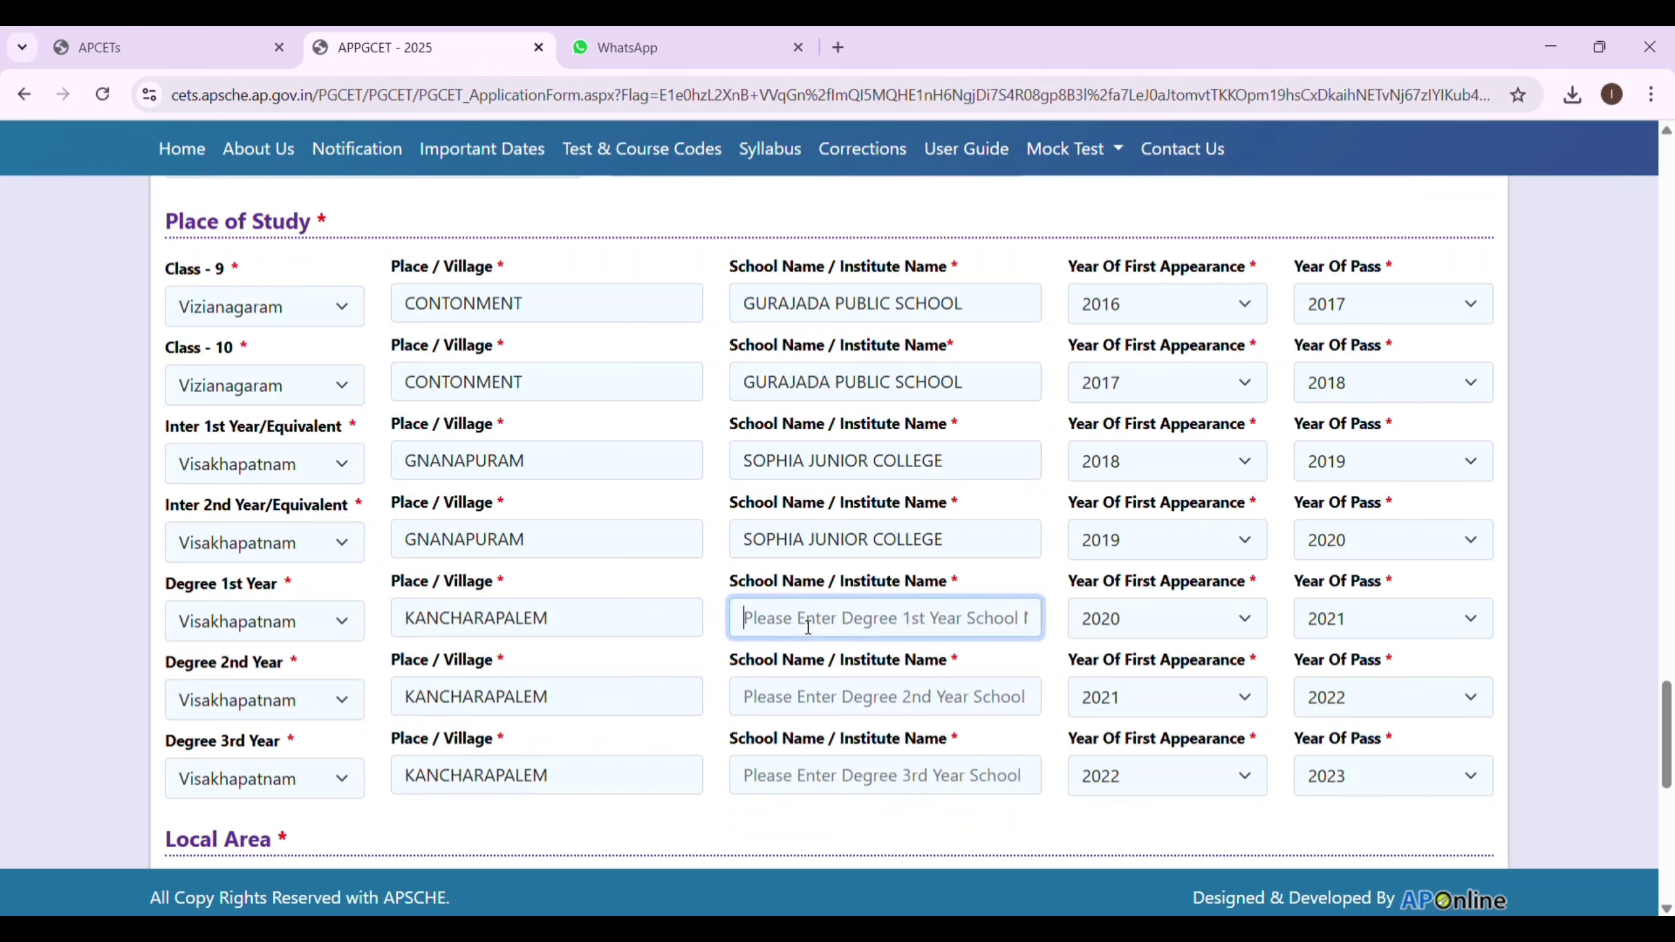
{"action": "type", "text": "SRI GOW"}
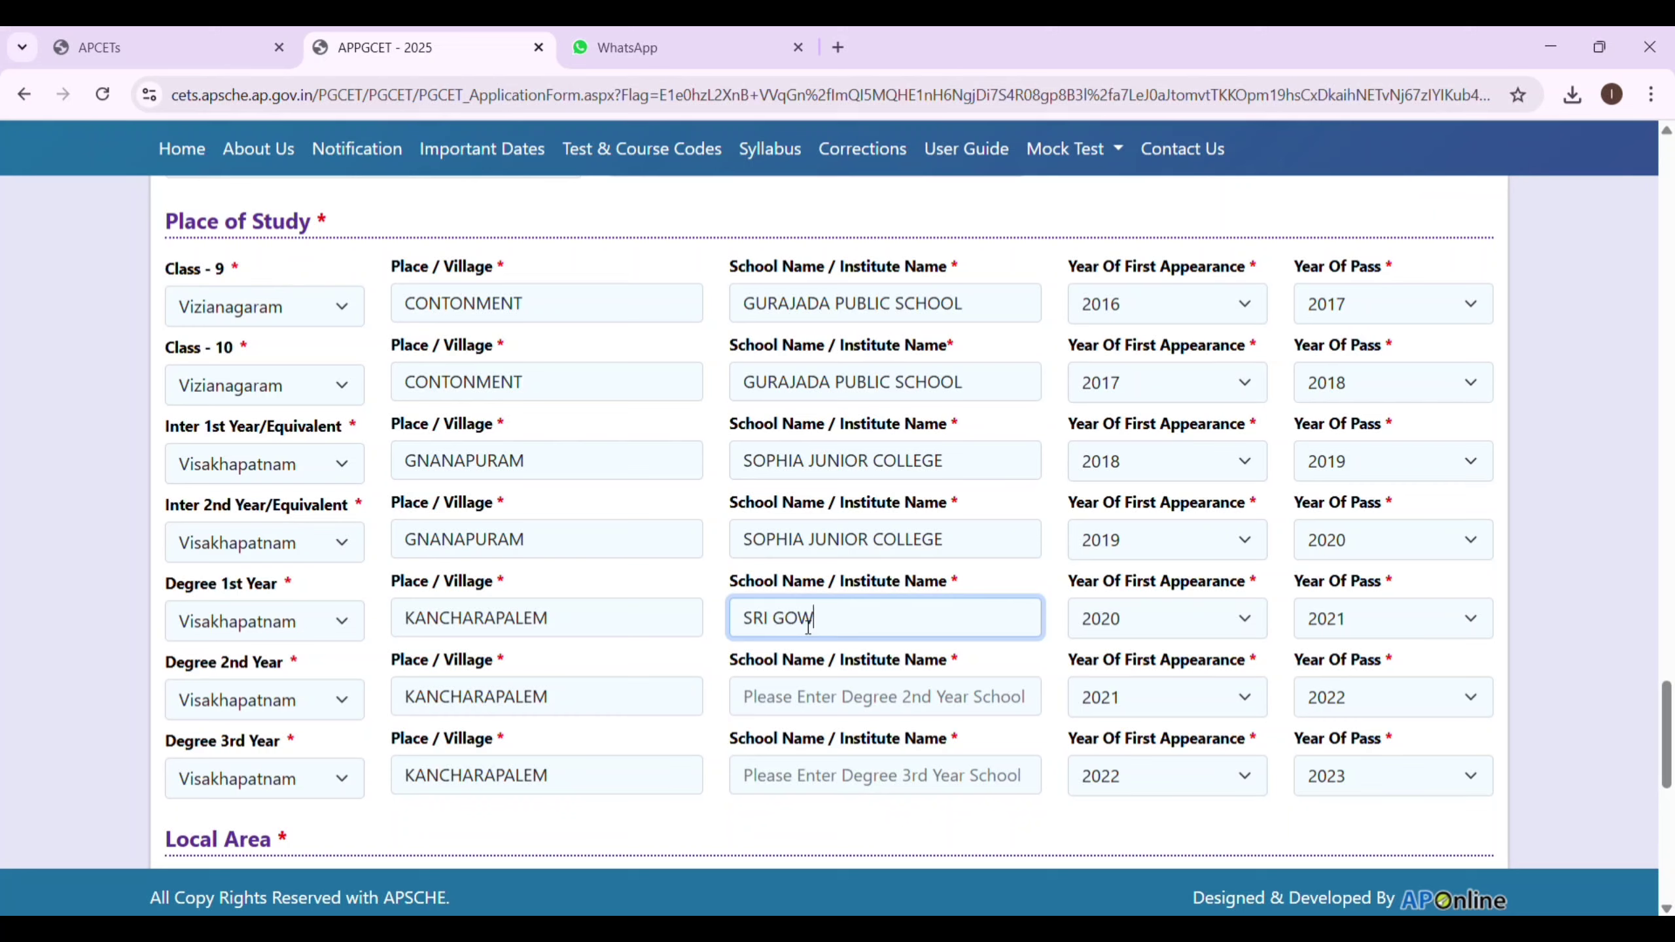
{"action": "type", "text": "RI DEGREE COLLEGE AND"}
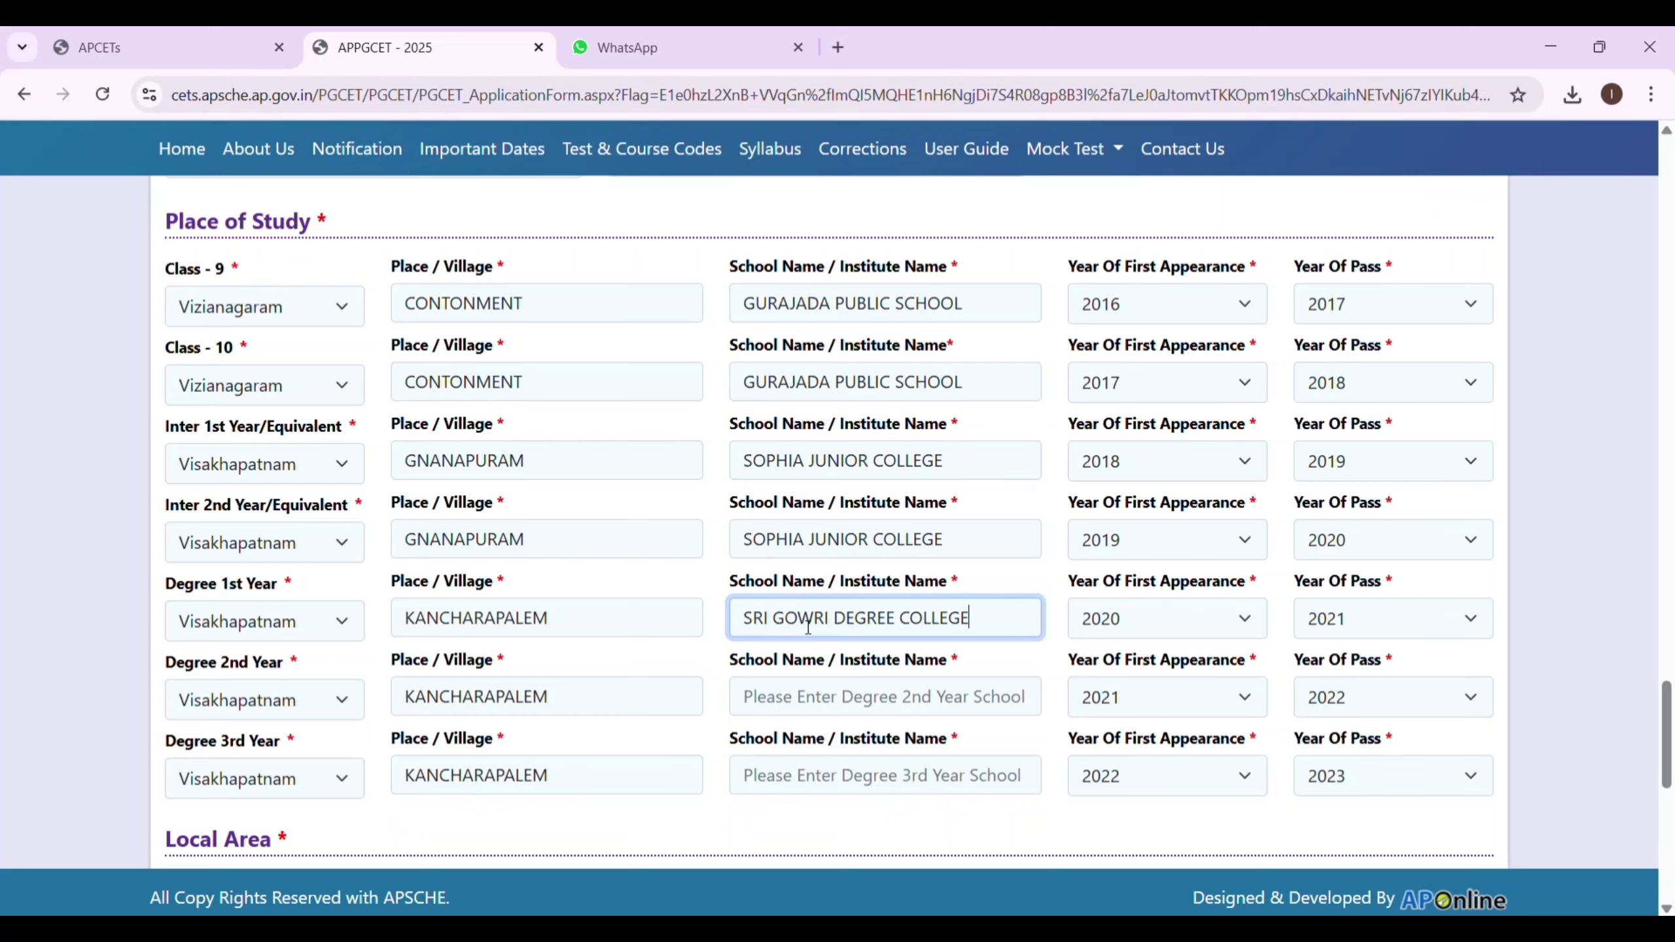
{"action": "left_click", "coordinate": [985, 618]}
{"action": "key", "text": "BackSpace"}
{"action": "key", "text": "BackSpace"}
{"action": "key", "text": "BackSpace"}
{"action": "key", "text": "BackSpace"}
{"action": "key", "text": "BackSpace"}
{"action": "key", "text": "BackSpace"}
{"action": "key", "text": "BackSpace"}
{"action": "key", "text": "BackSpace"}
{"action": "type", "text": "PG COLLEGE"}
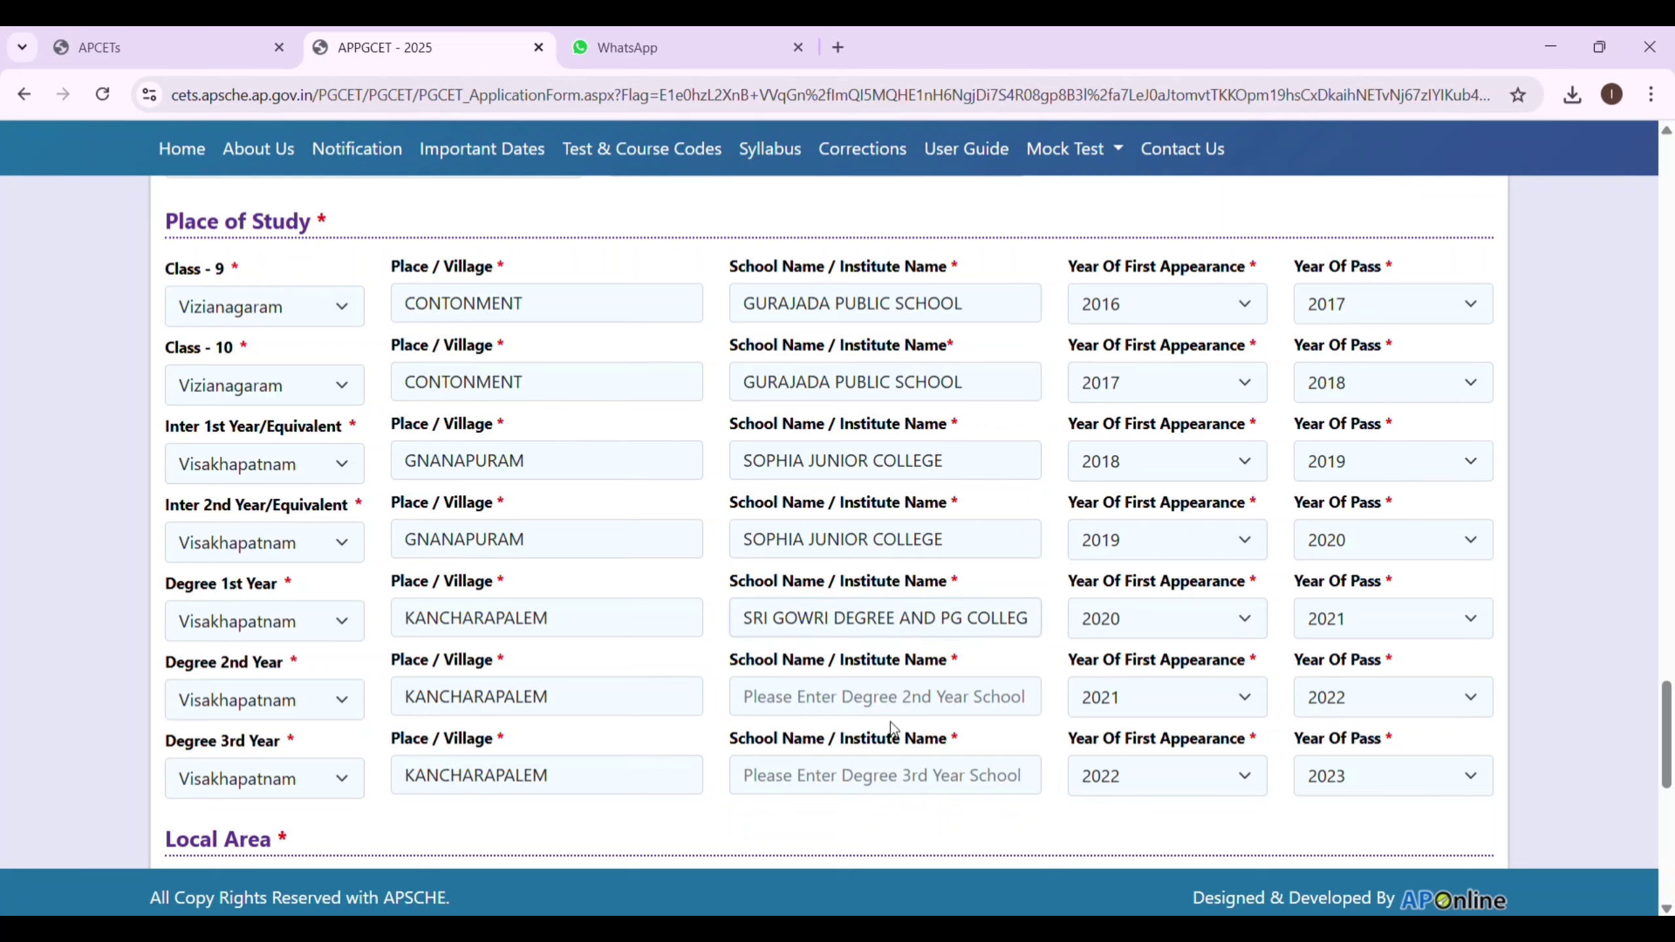
{"action": "left_click", "coordinate": [885, 716]}
{"action": "type", "text": "SRI GOWRI "}
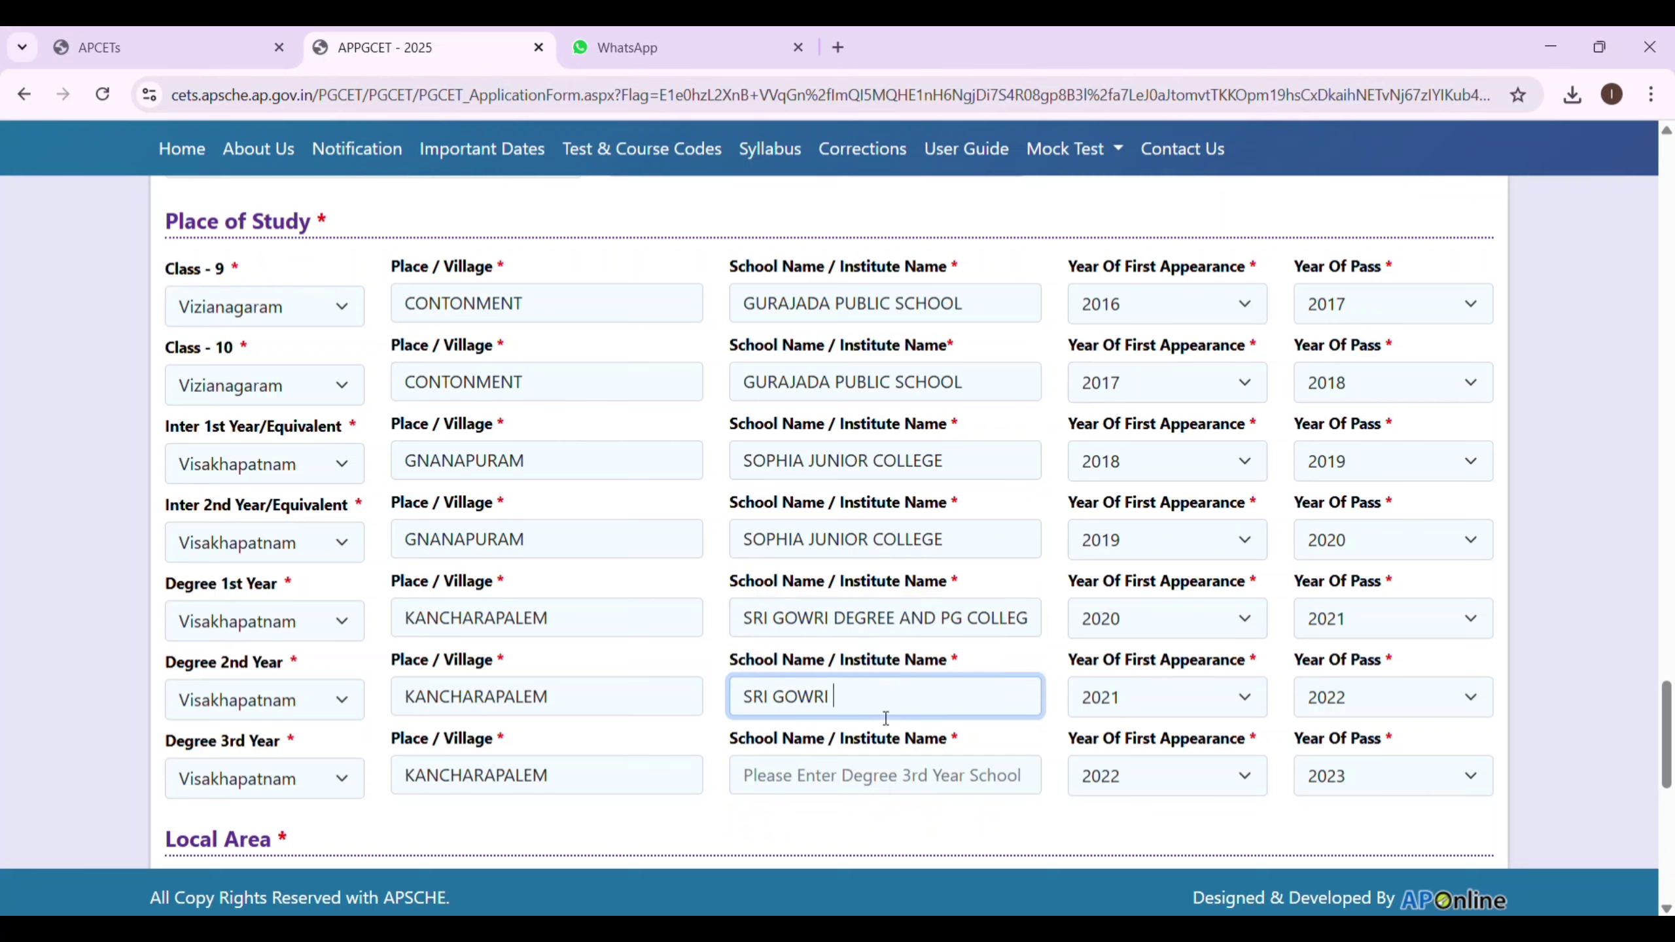
{"action": "type", "text": "DEGREE AND PG COLLEGE"}
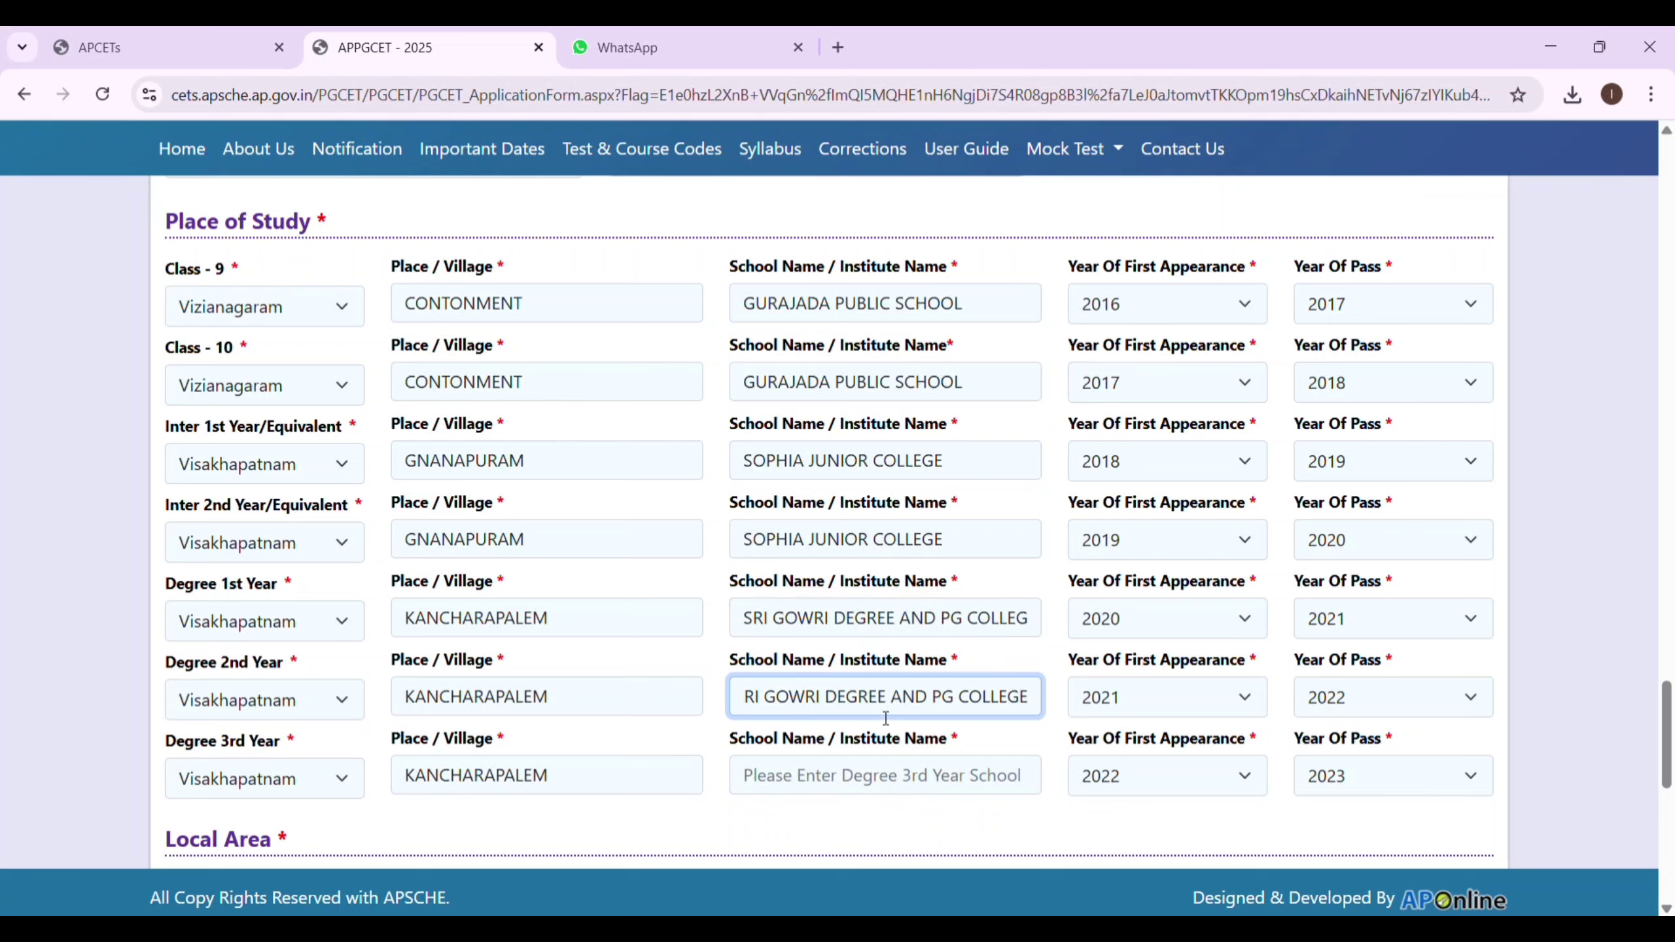
{"action": "left_click", "coordinate": [849, 775]}
{"action": "type", "text": "SRI GOWRI"}
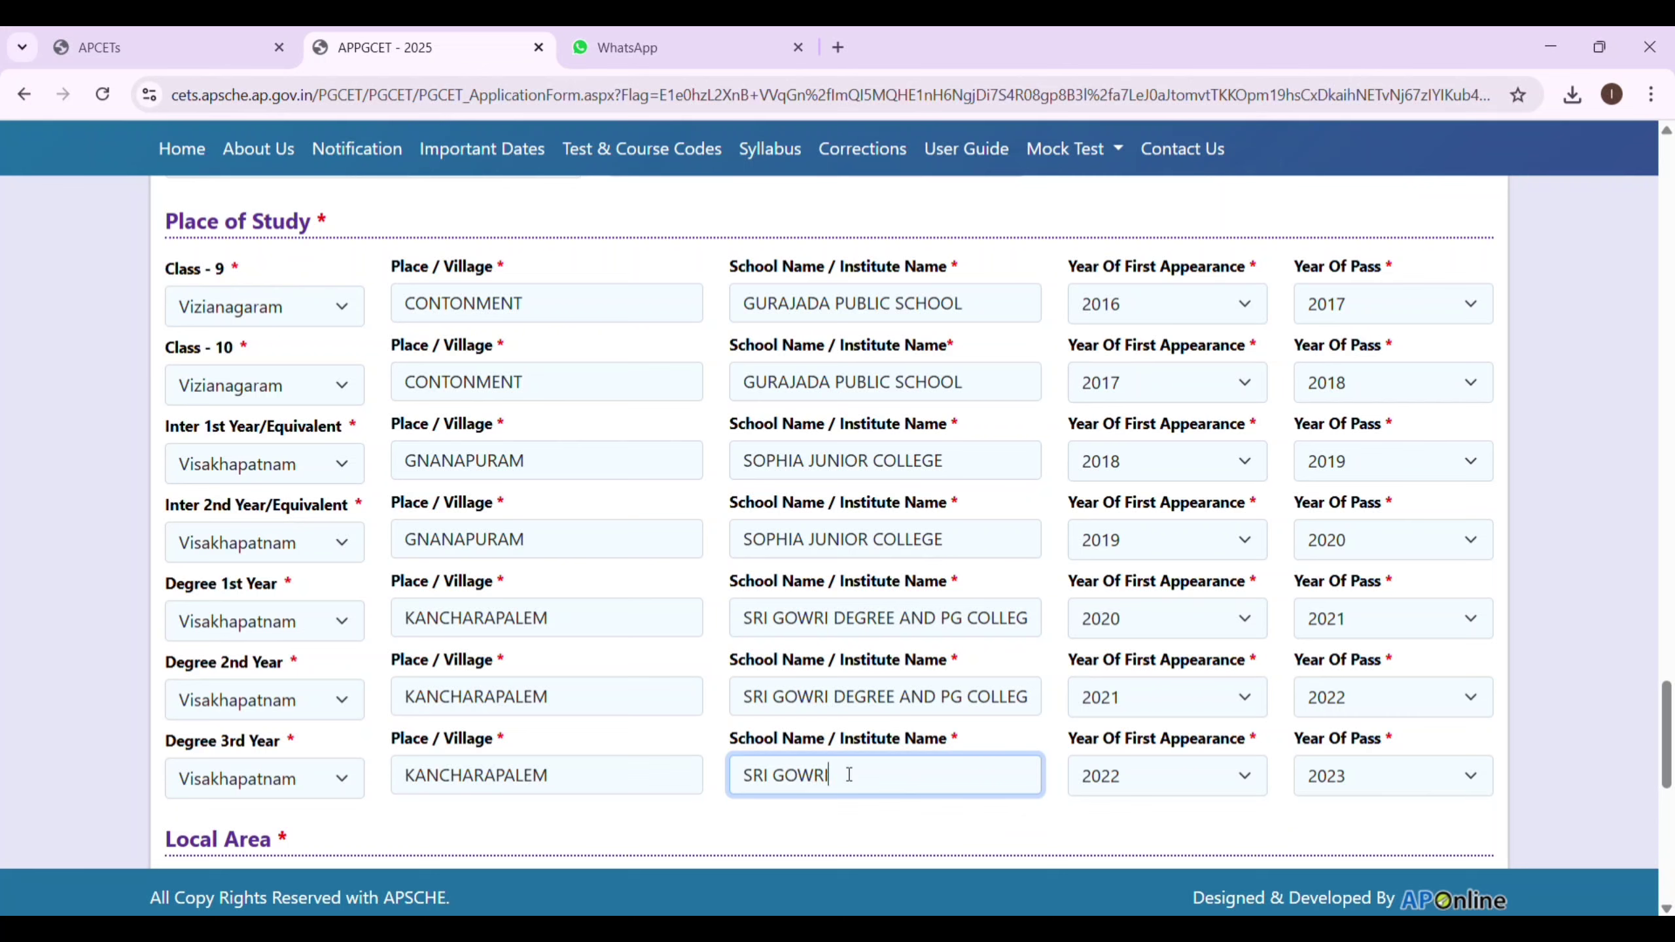
{"action": "type", "text": " DEGREE AND PG COLLEGE"}
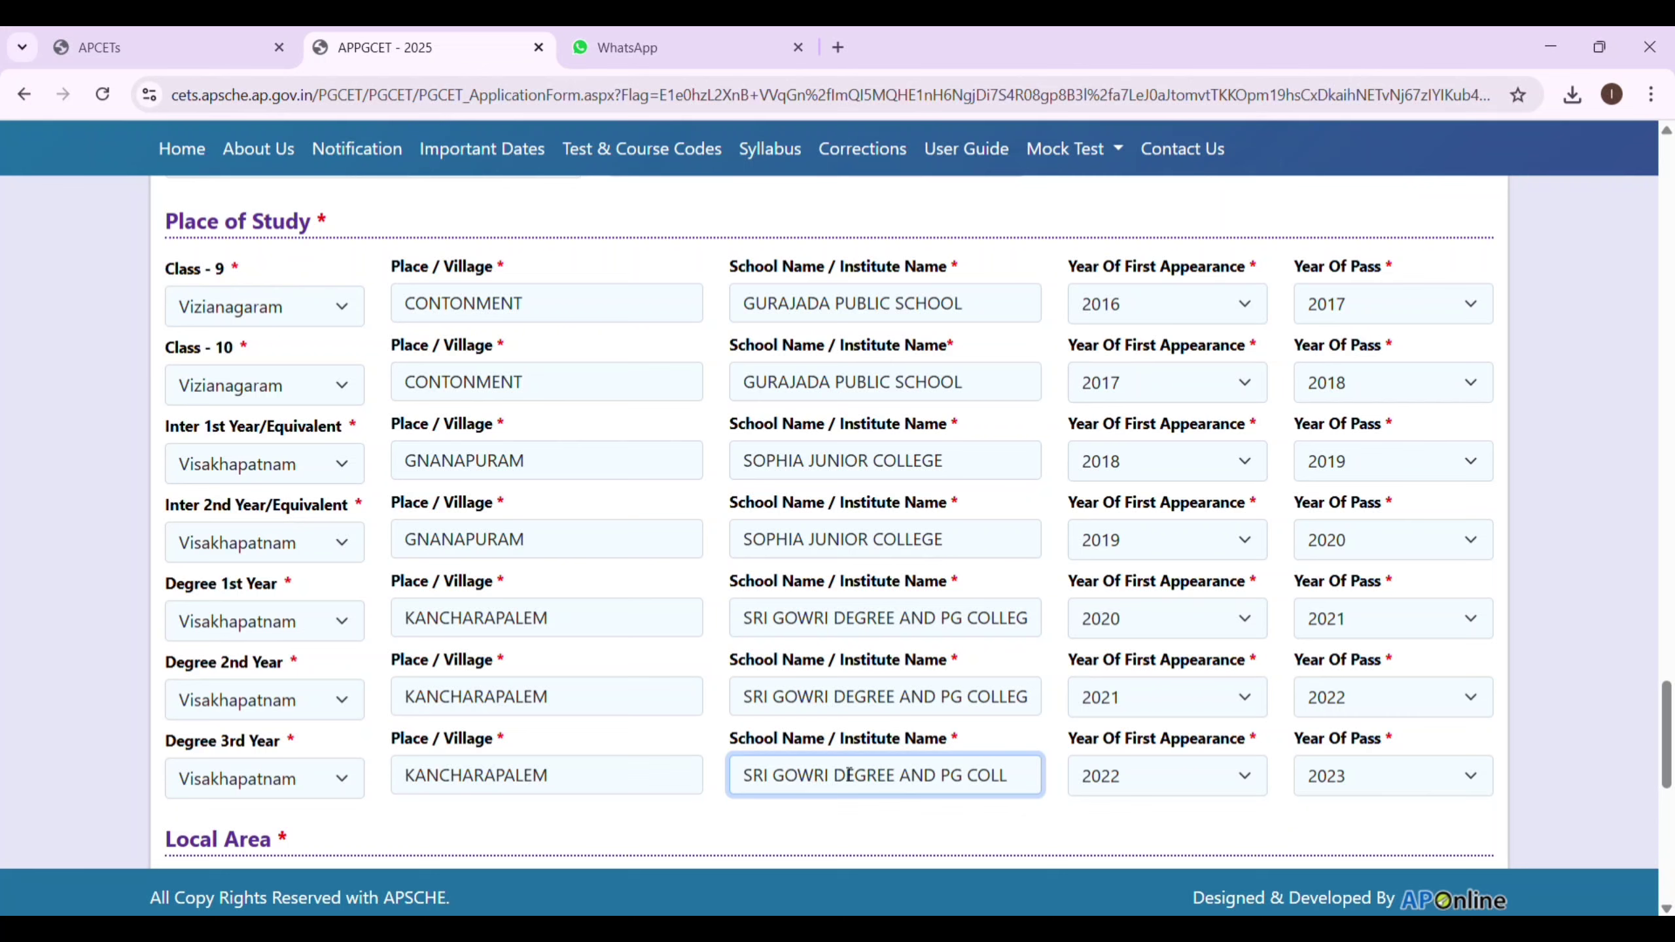
Check the full institute names entered in the three Degree rows.
{"action": "left_click", "coordinate": [1036, 694]}
{"action": "left_click", "coordinate": [1043, 615]}
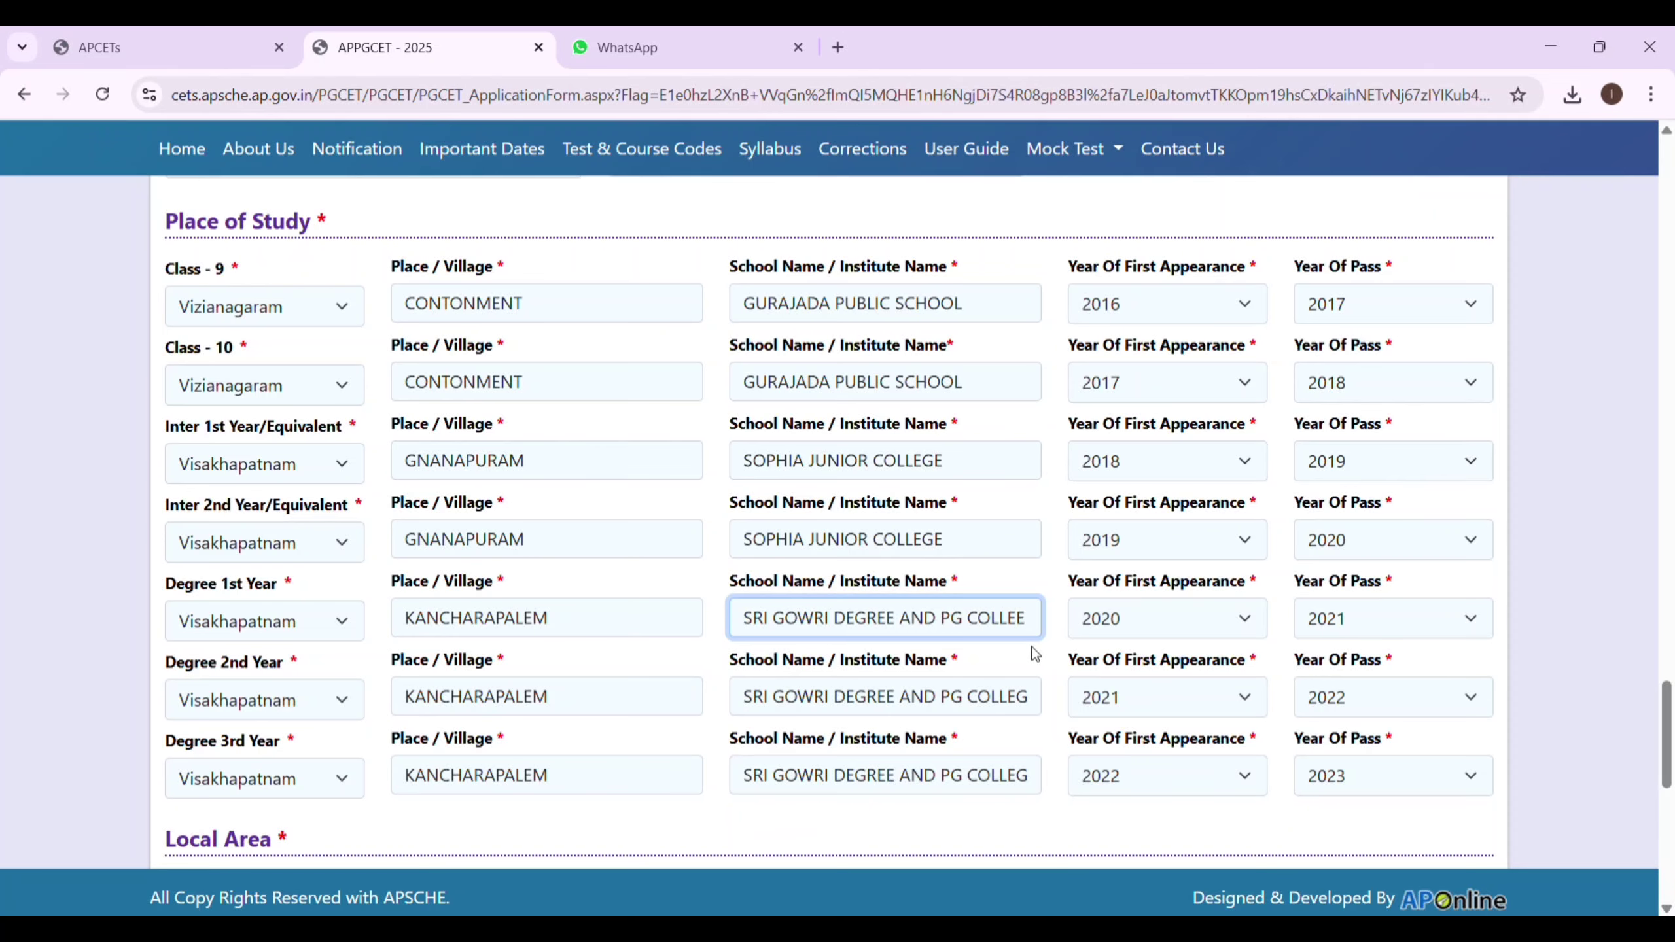
{"action": "left_click", "coordinate": [1036, 701]}
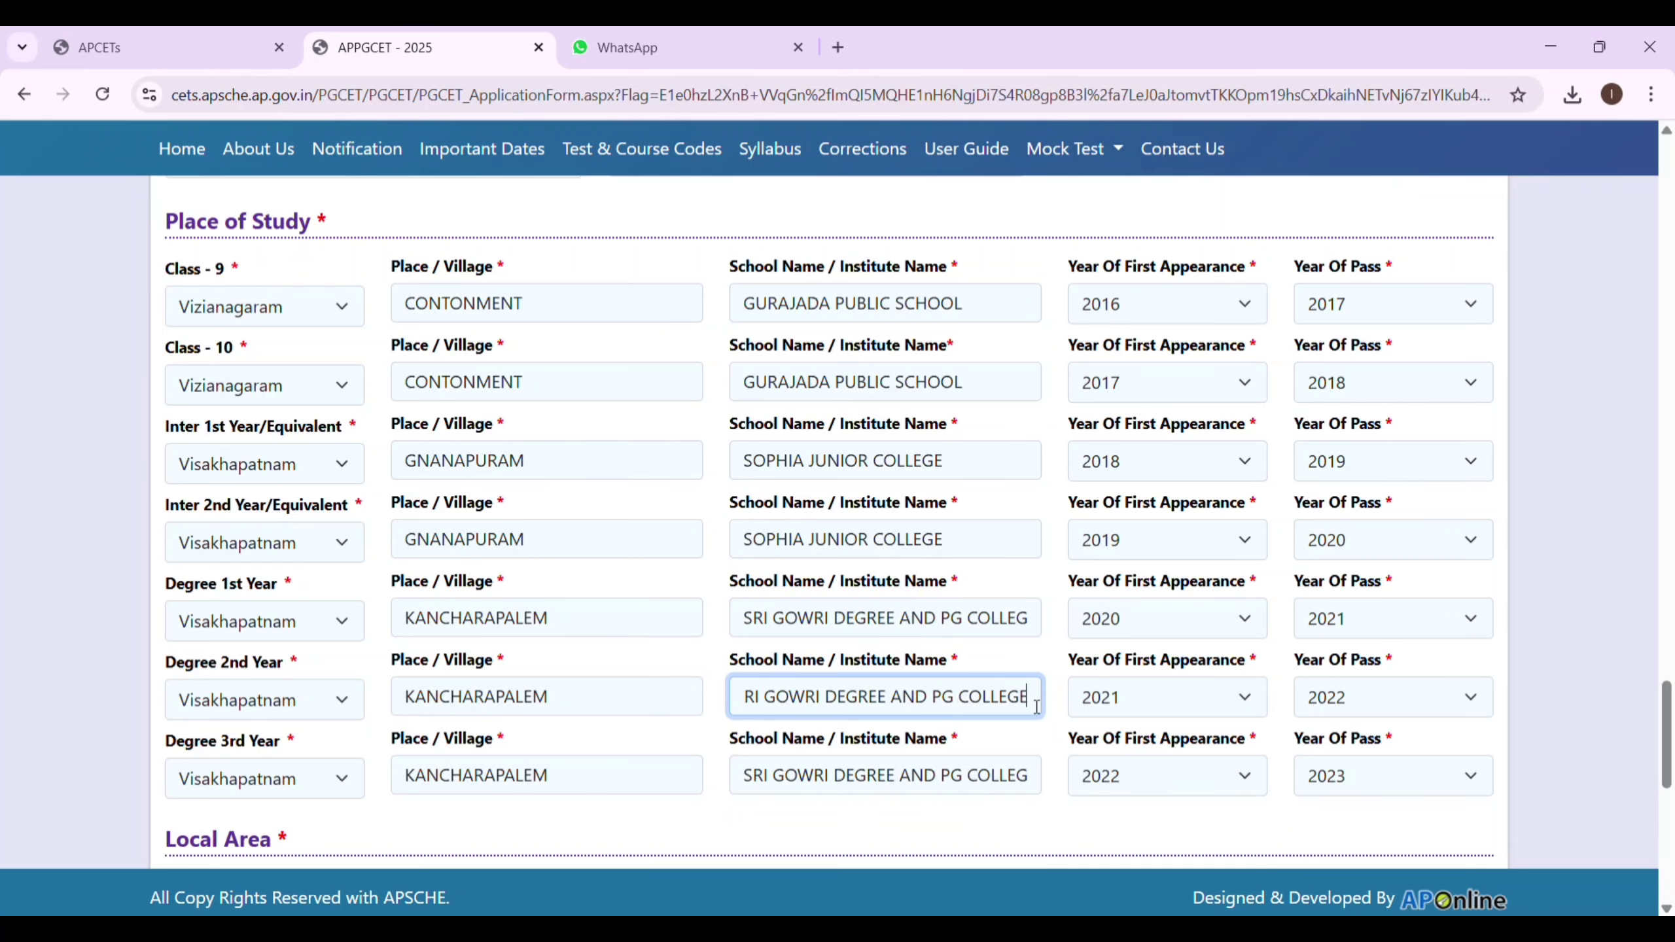
{"action": "left_click", "coordinate": [1035, 784]}
{"action": "left_click", "coordinate": [1035, 784]}
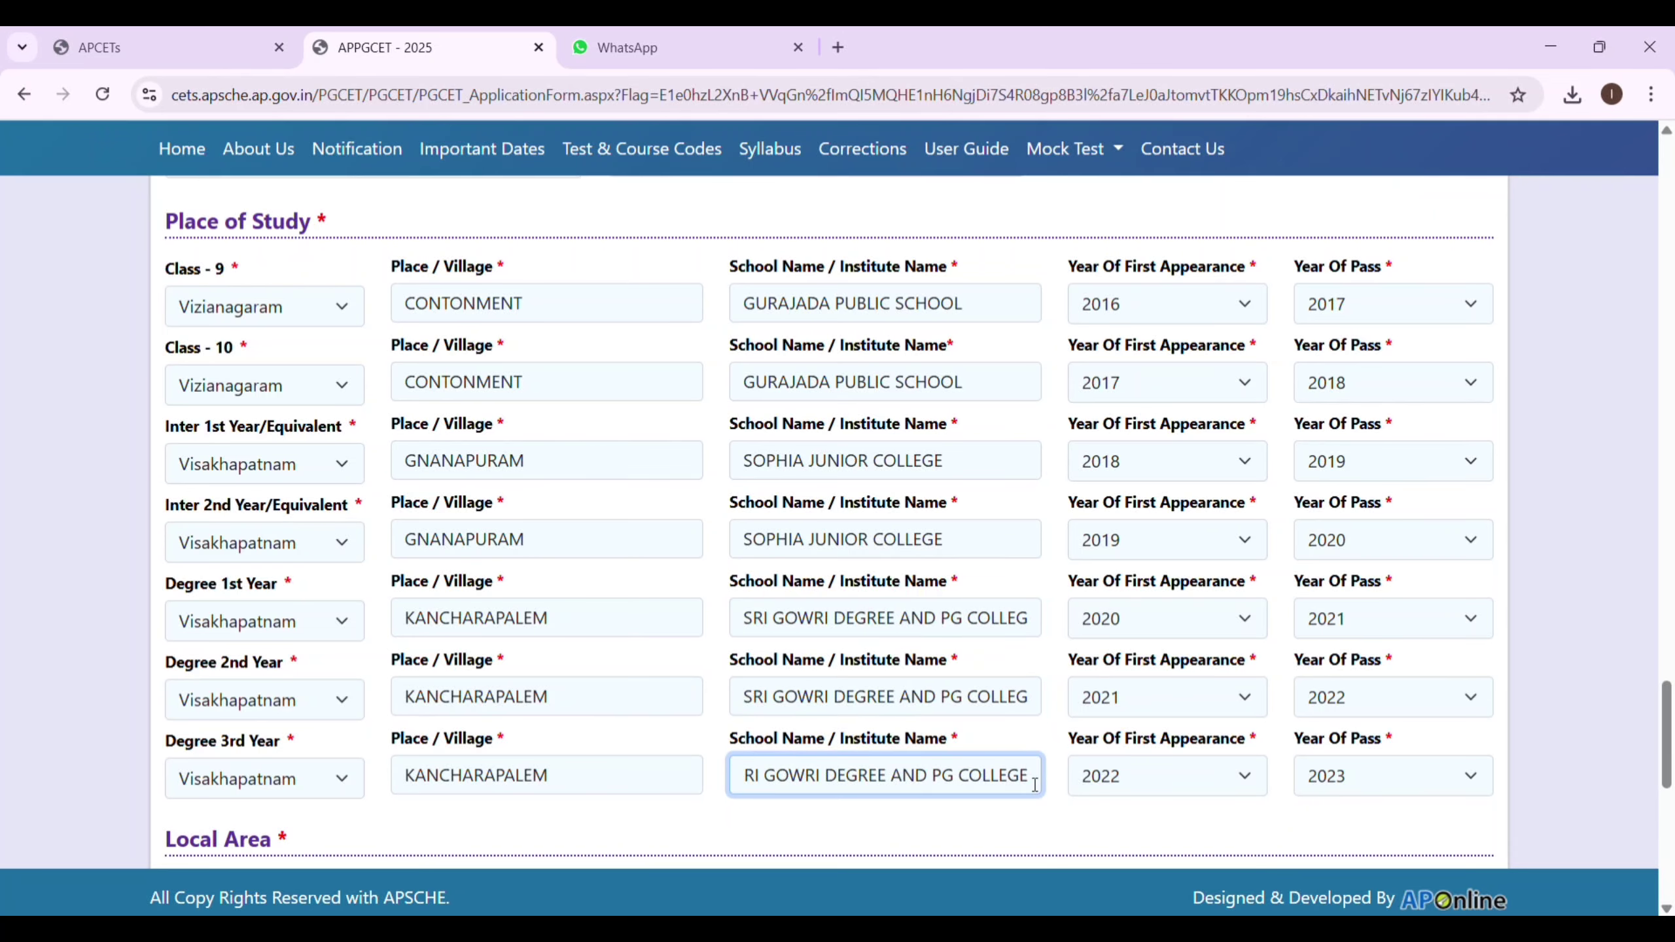
{"action": "left_click", "coordinate": [1667, 910]}
Set test centre preferences 1–3 to VISAKHAPATNAM, VIZIANAGARAM and SRIKAKULAM.
{"action": "scroll", "coordinate": [1666, 910], "scroll_direction": "down", "scroll_amount": 5}
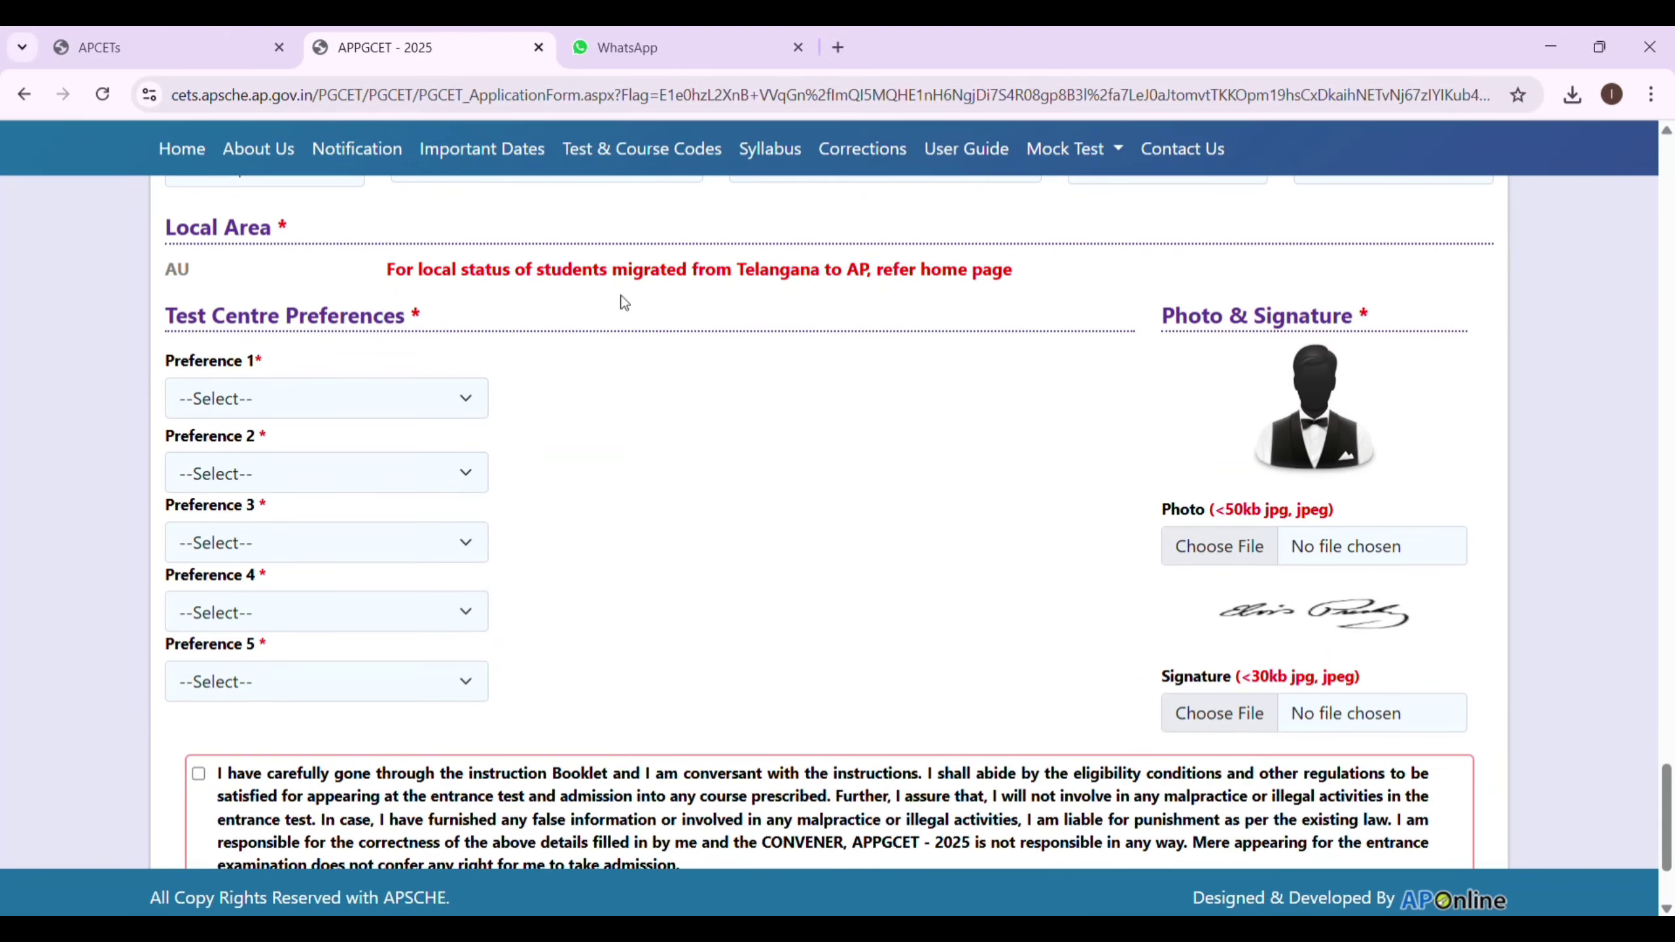
{"action": "left_click", "coordinate": [464, 403]}
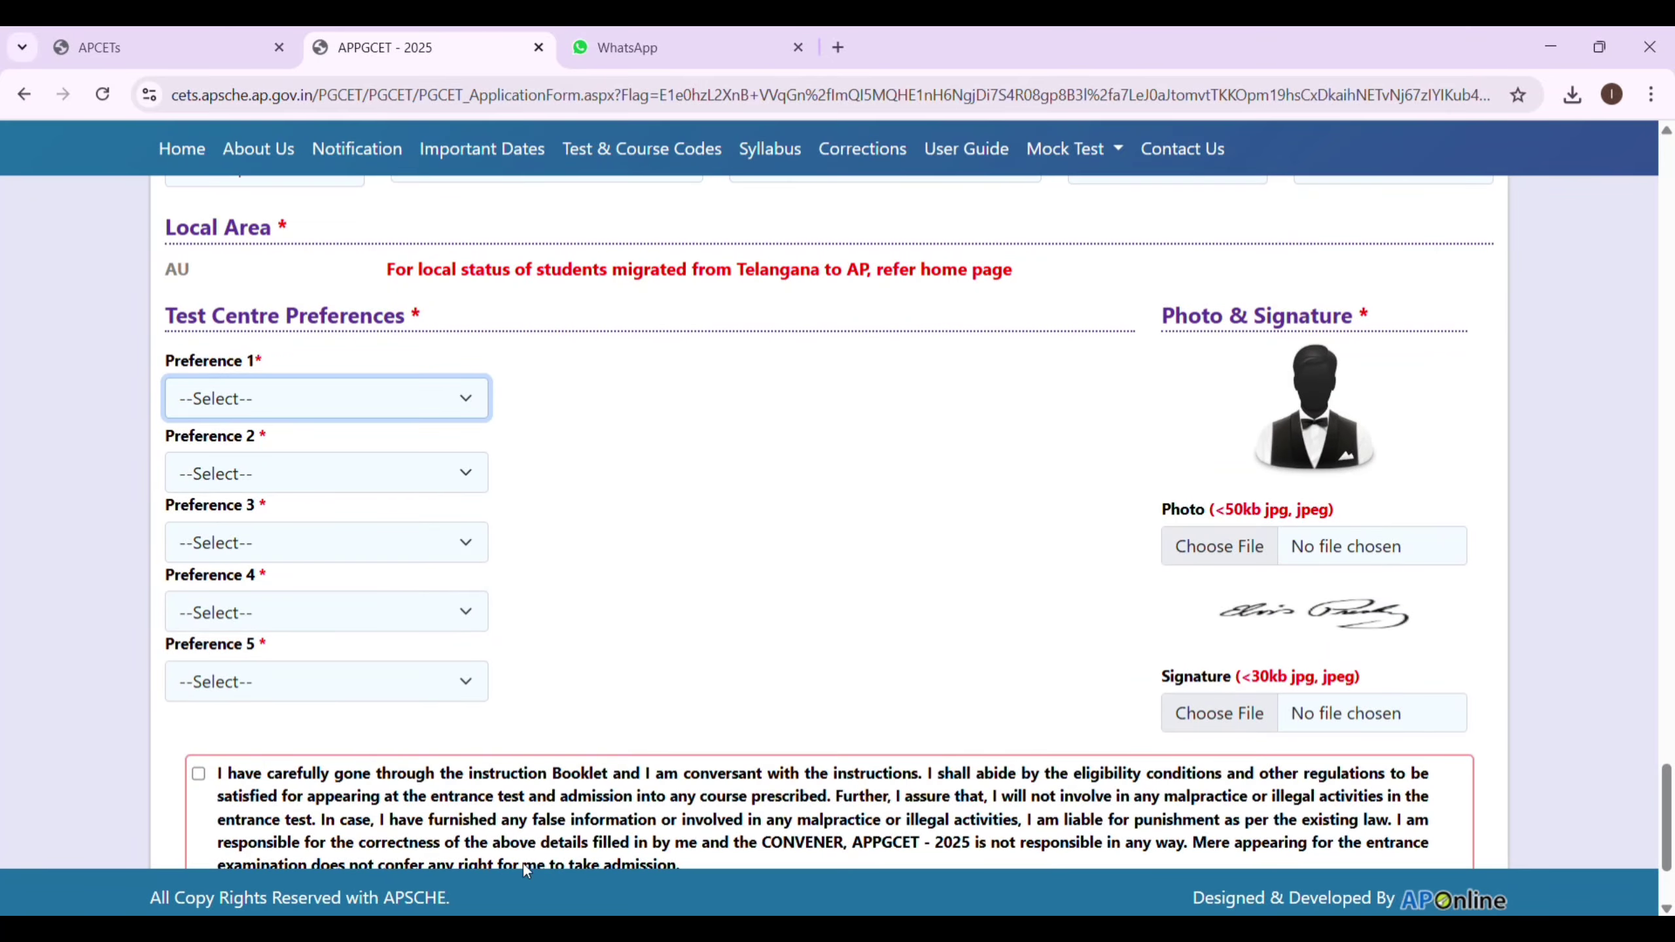
{"action": "left_click", "coordinate": [341, 790]}
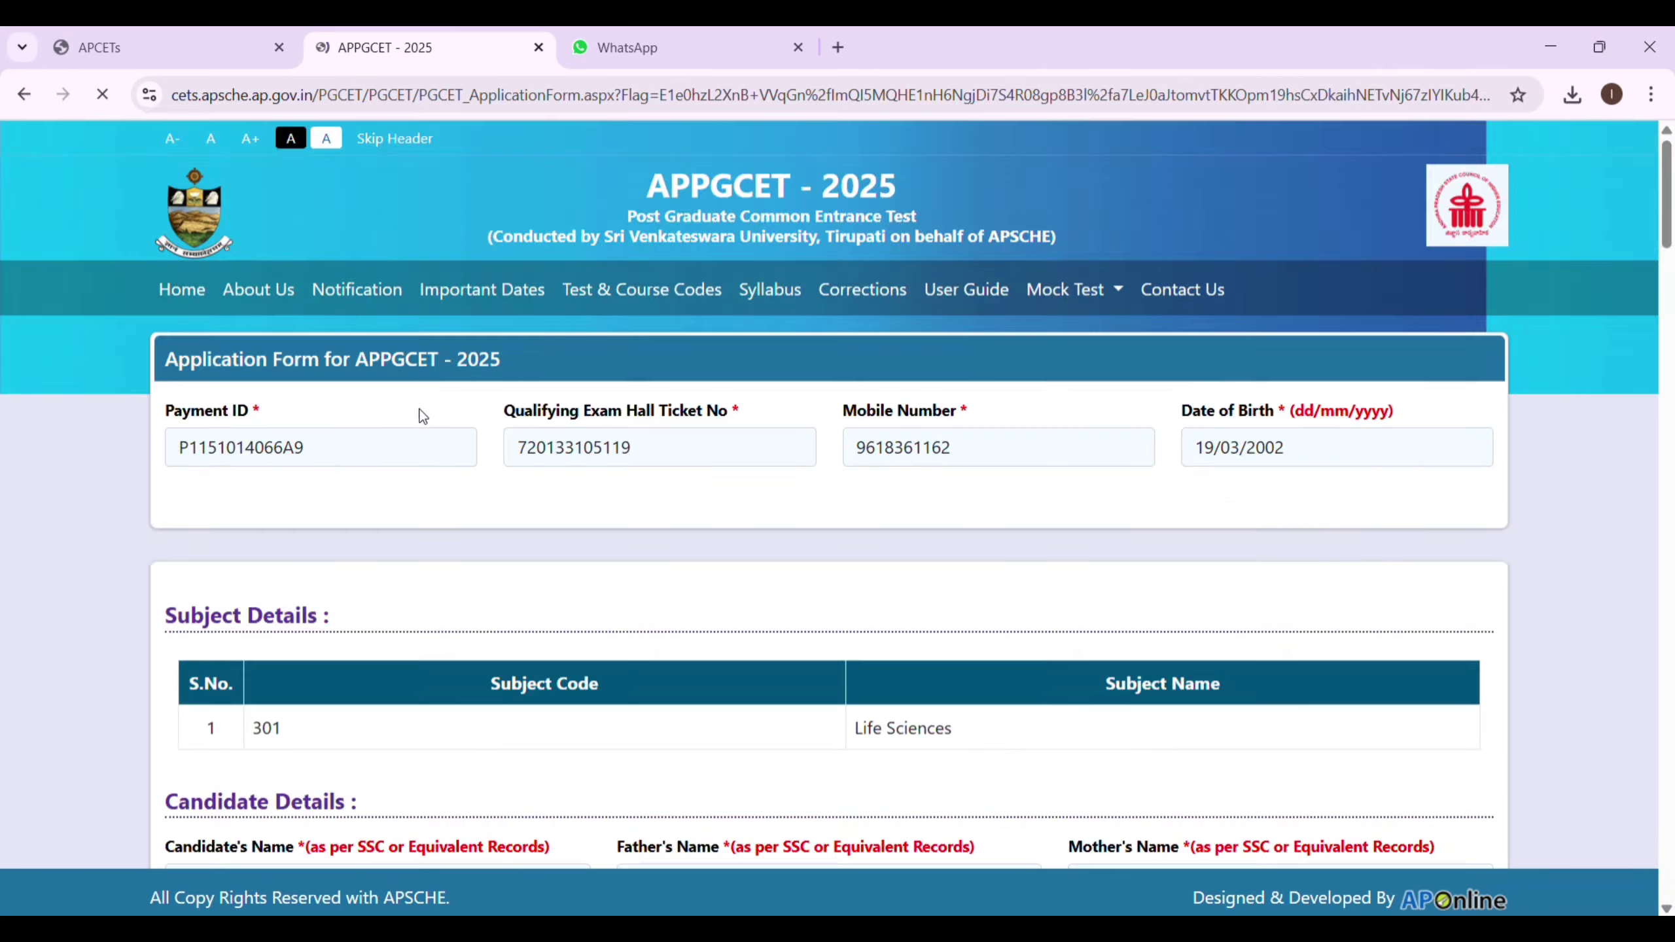
{"action": "left_click", "coordinate": [457, 465]}
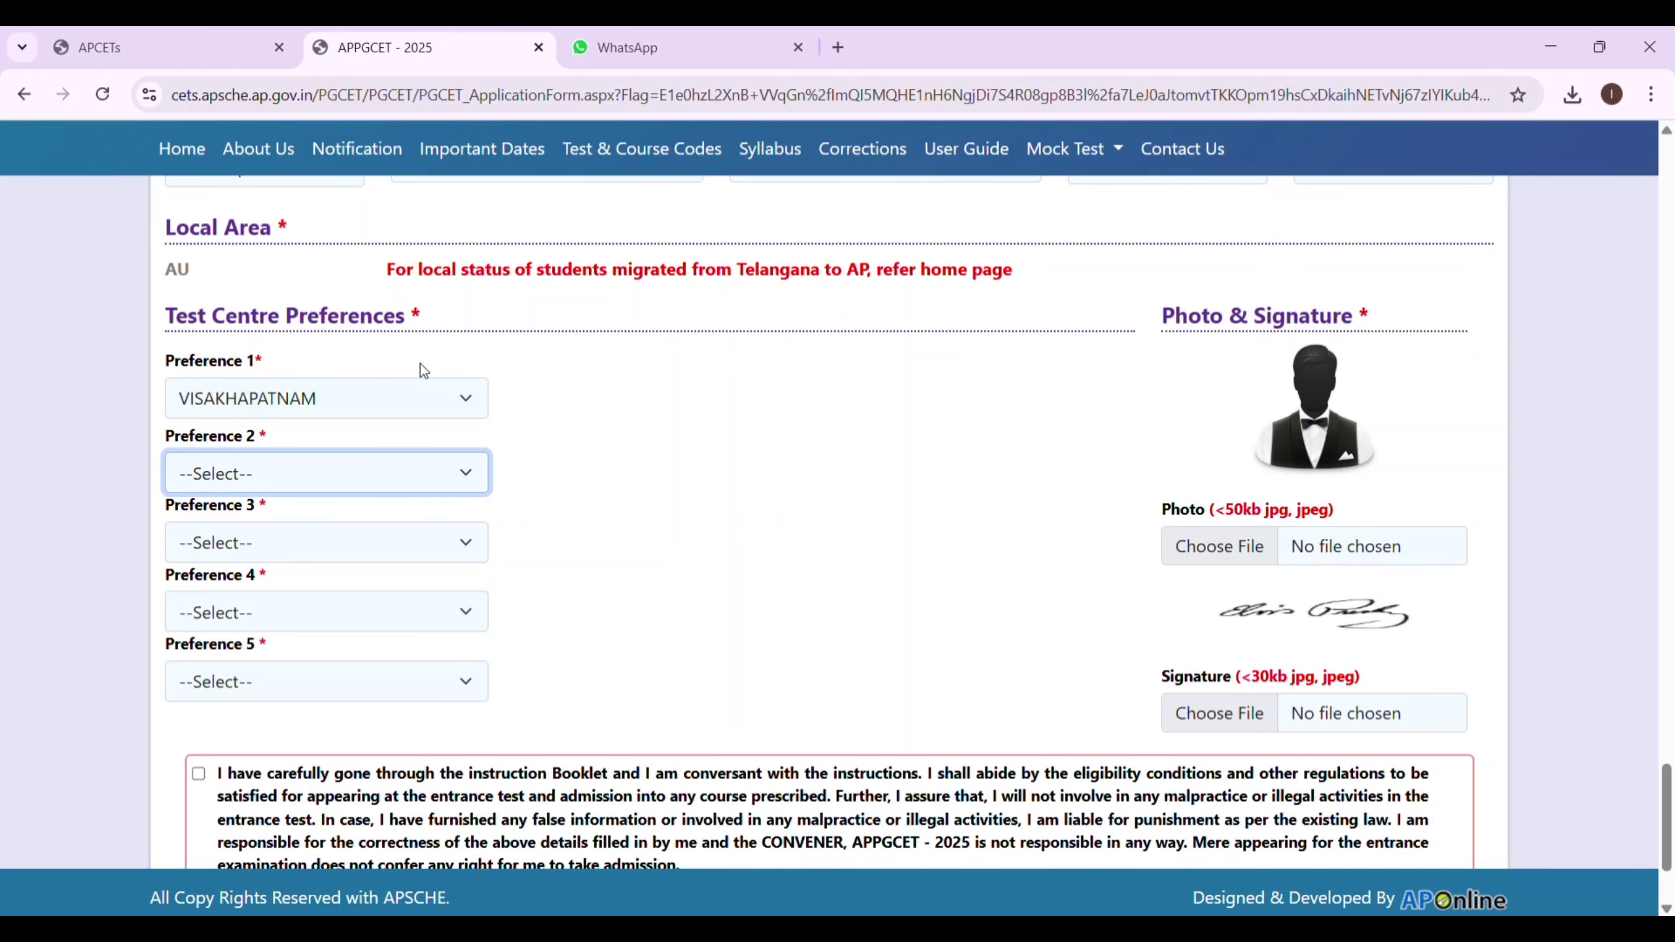
{"action": "left_click", "coordinate": [417, 379]}
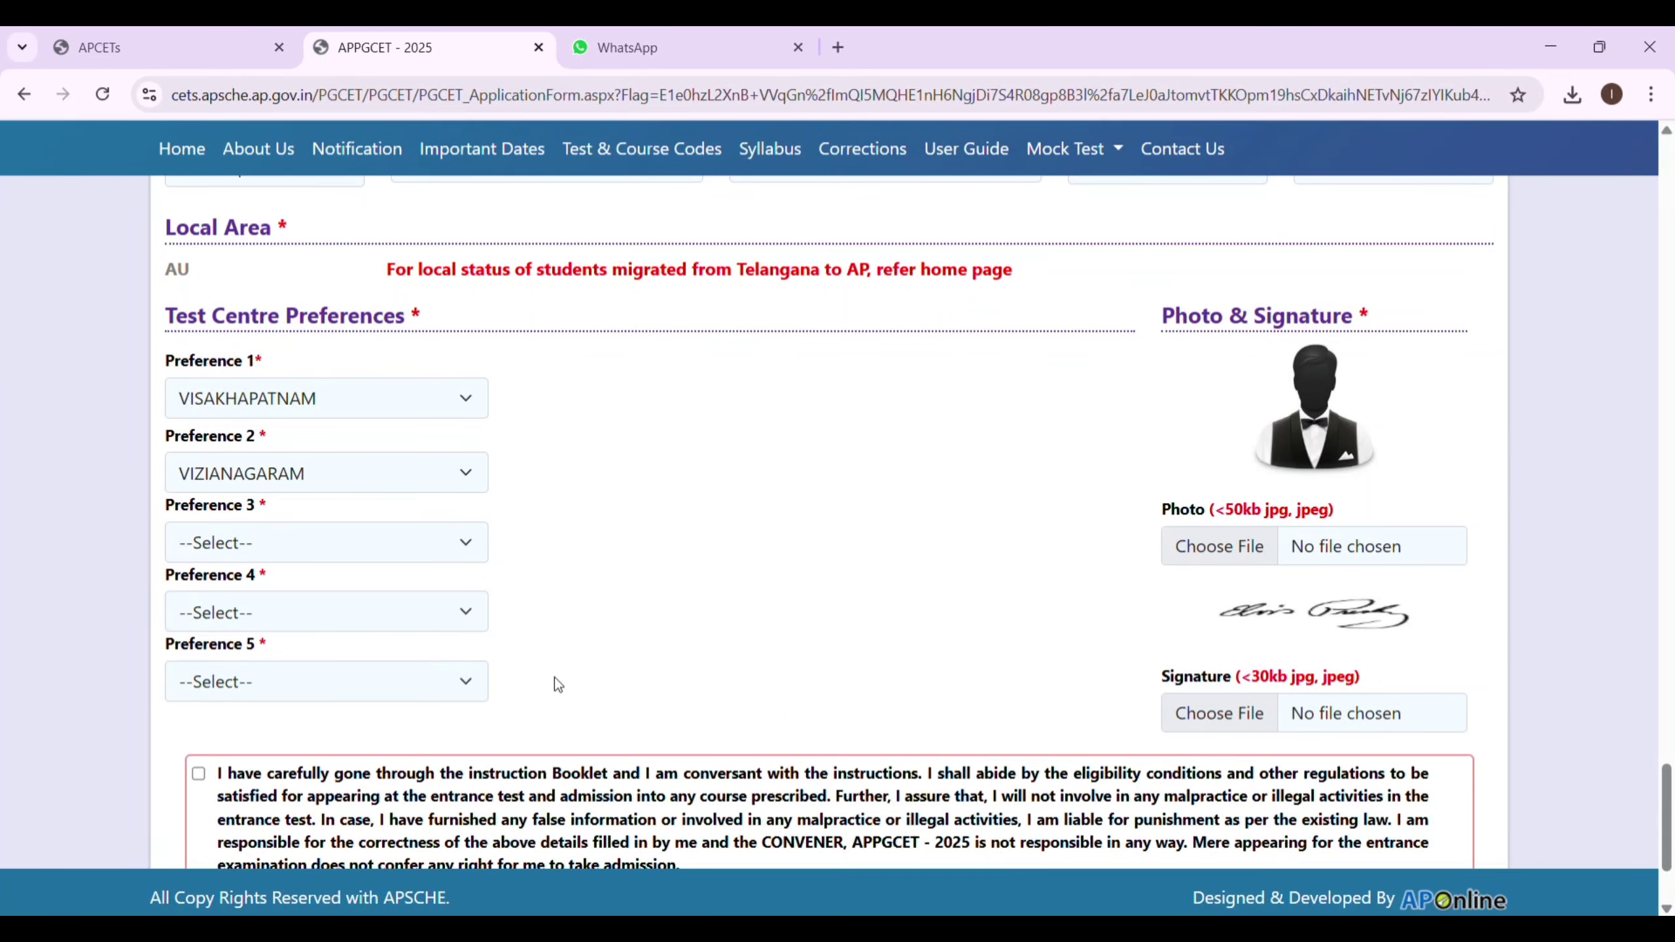
{"action": "left_click", "coordinate": [450, 555]}
{"action": "left_click", "coordinate": [386, 455]}
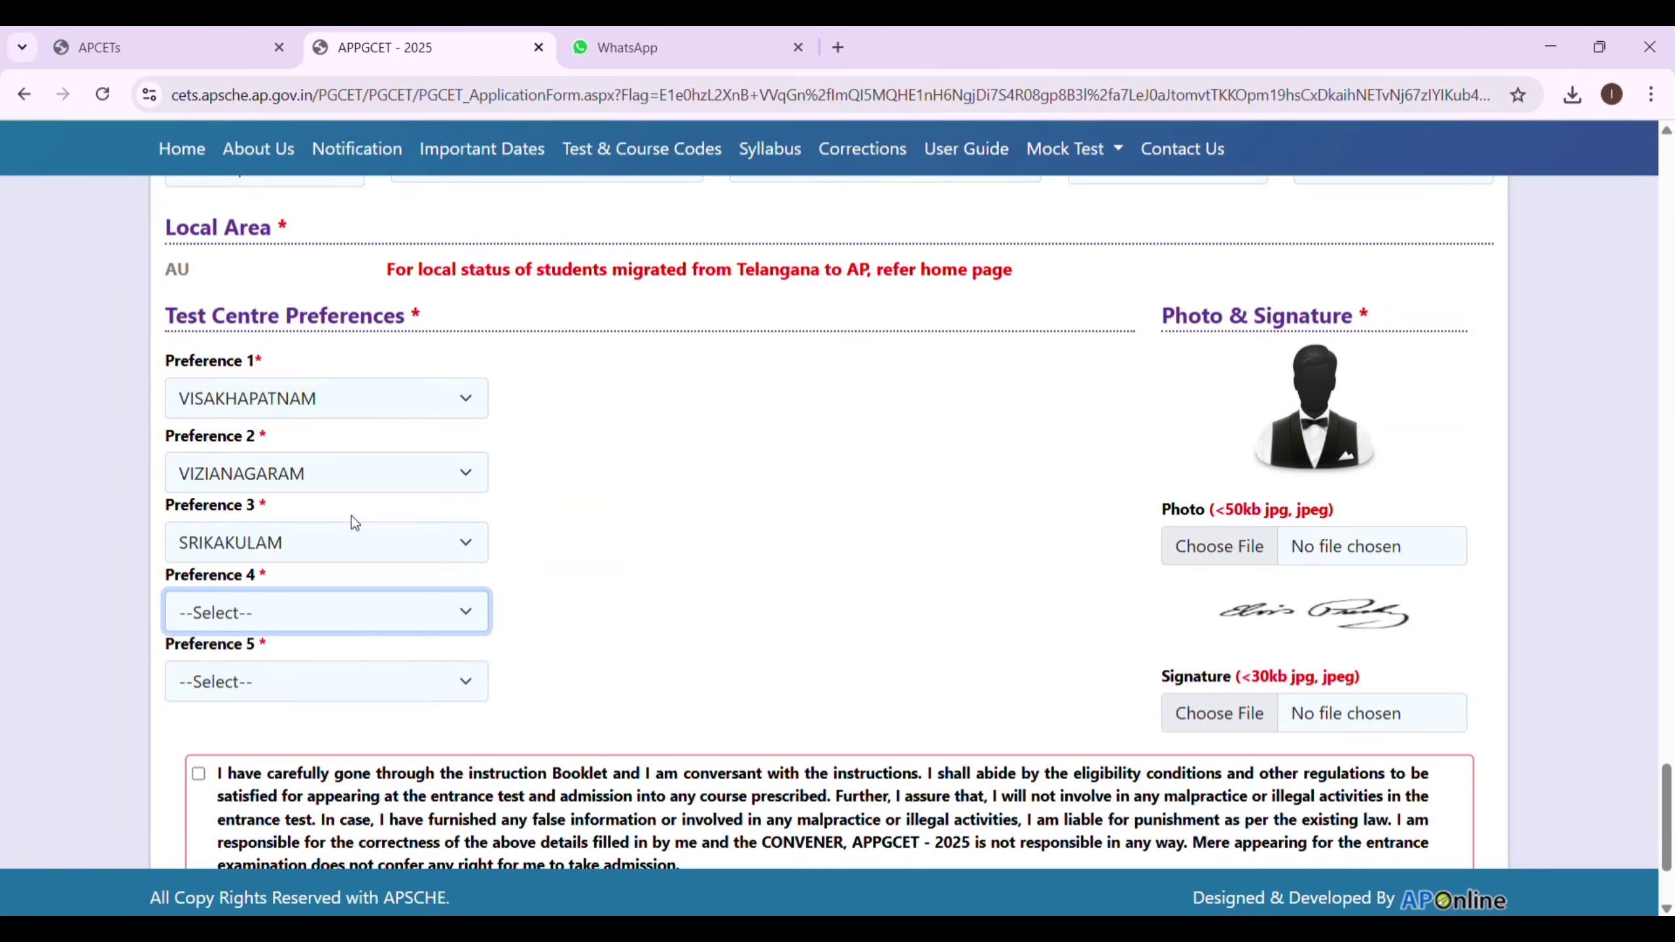
{"action": "left_click", "coordinate": [657, 454]}
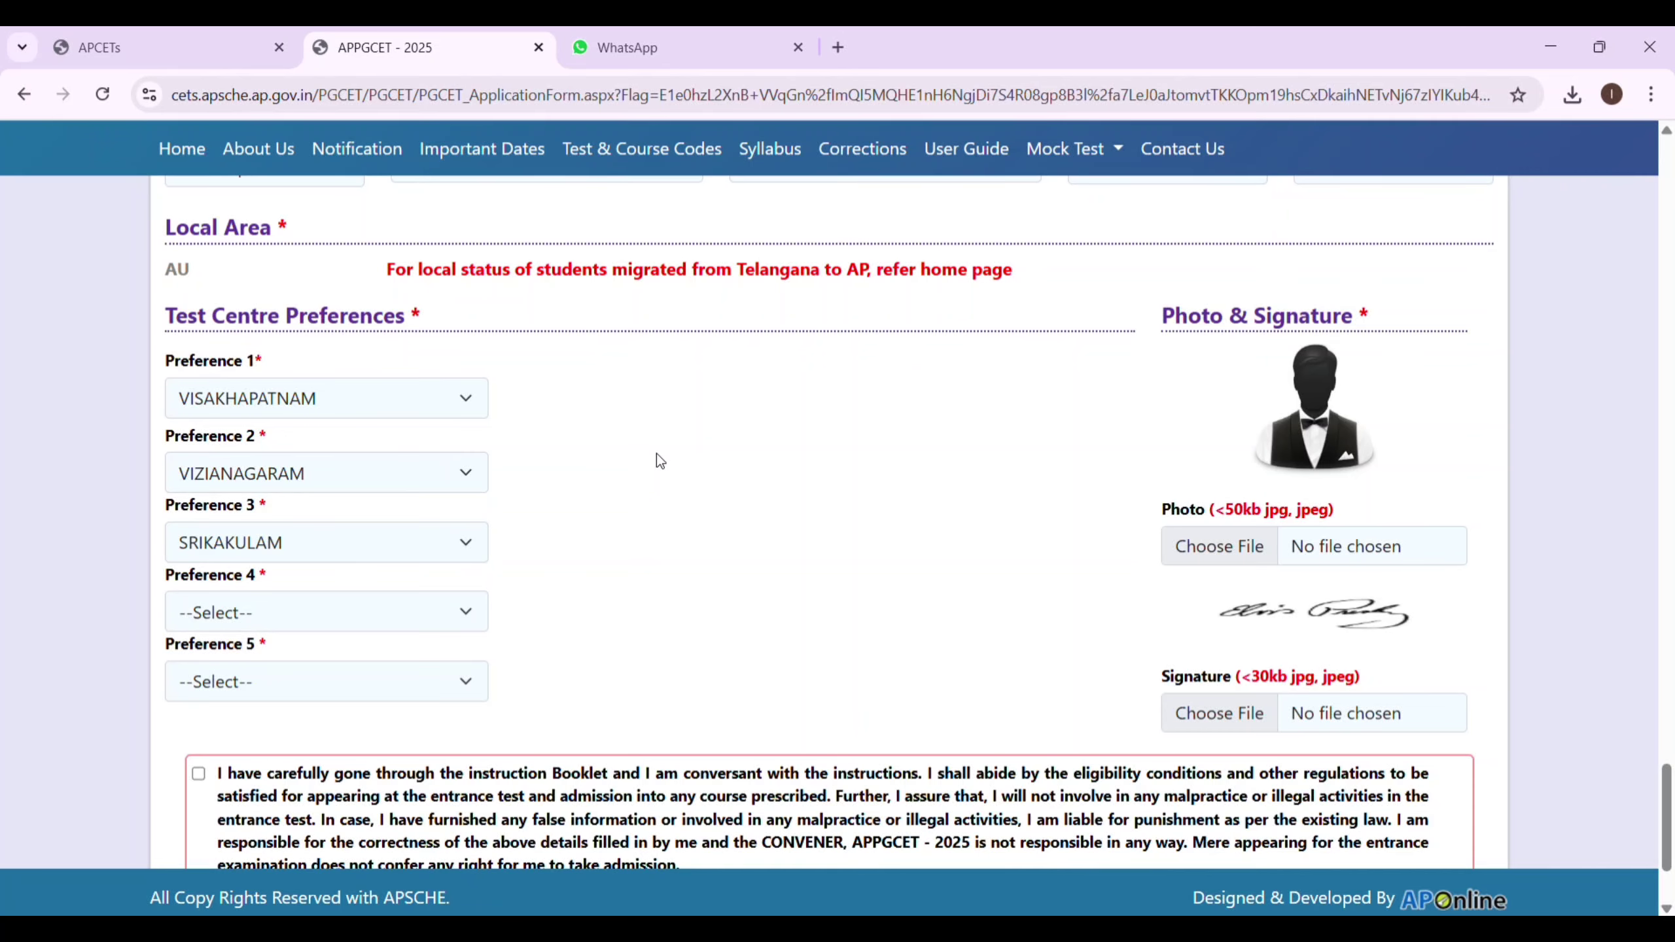
Set preference 4 to WEST GODAVARI and preference 5 to EAST GODAVARI.
{"action": "left_click", "coordinate": [404, 621]}
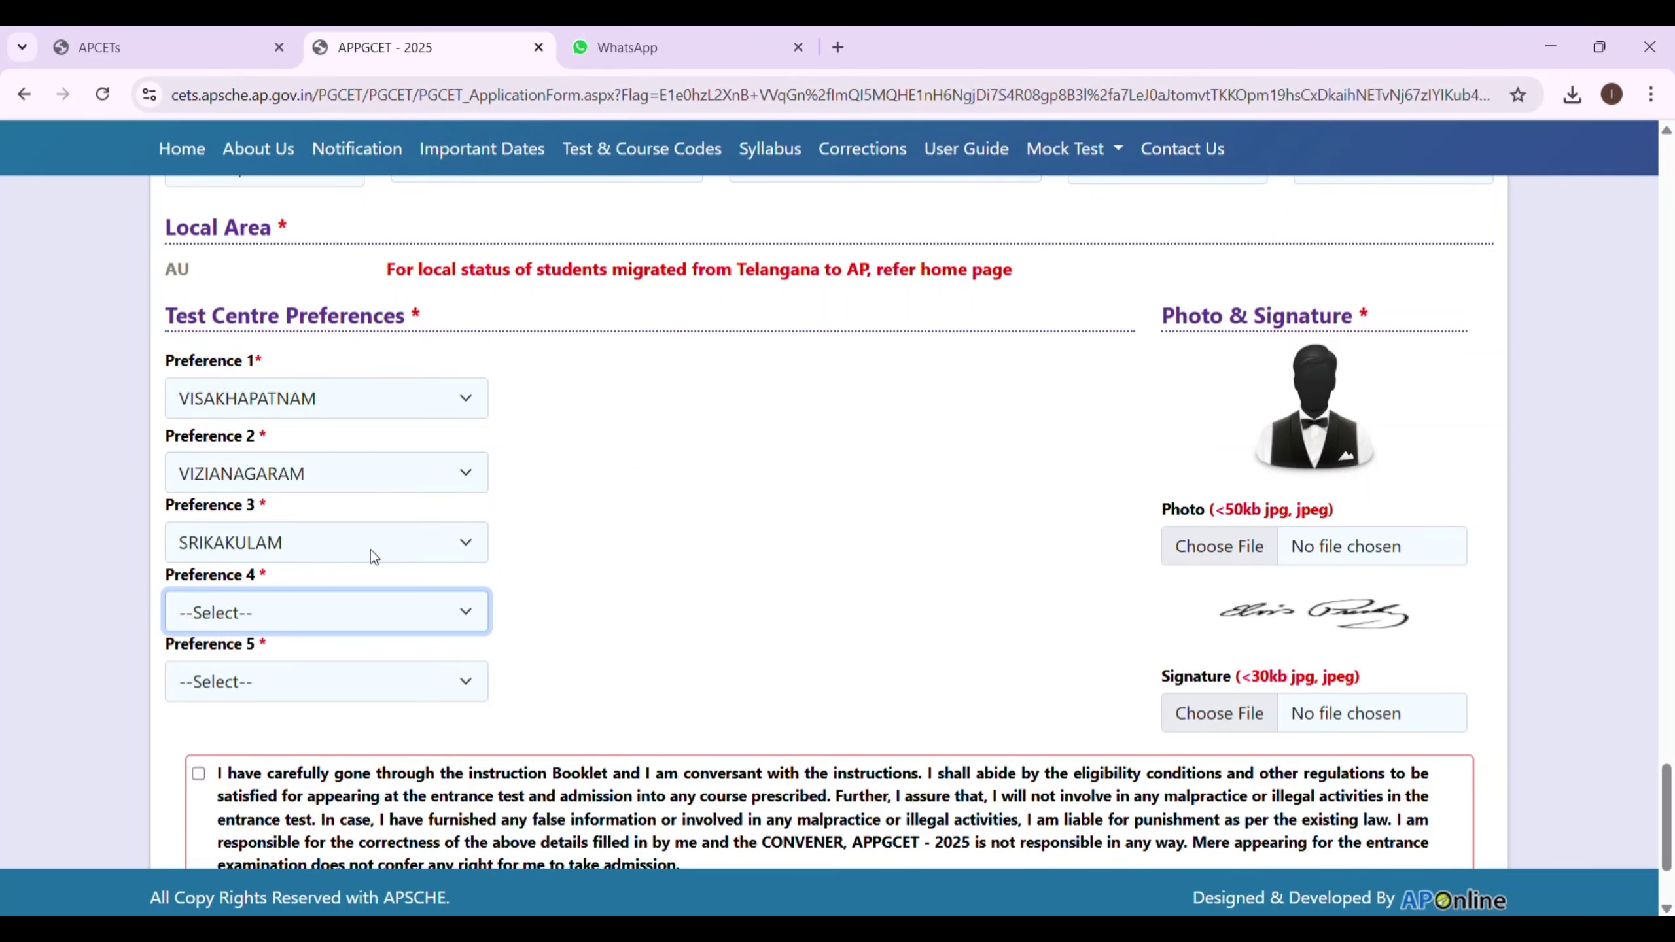
{"action": "left_click", "coordinate": [398, 333]}
{"action": "left_click", "coordinate": [376, 607]}
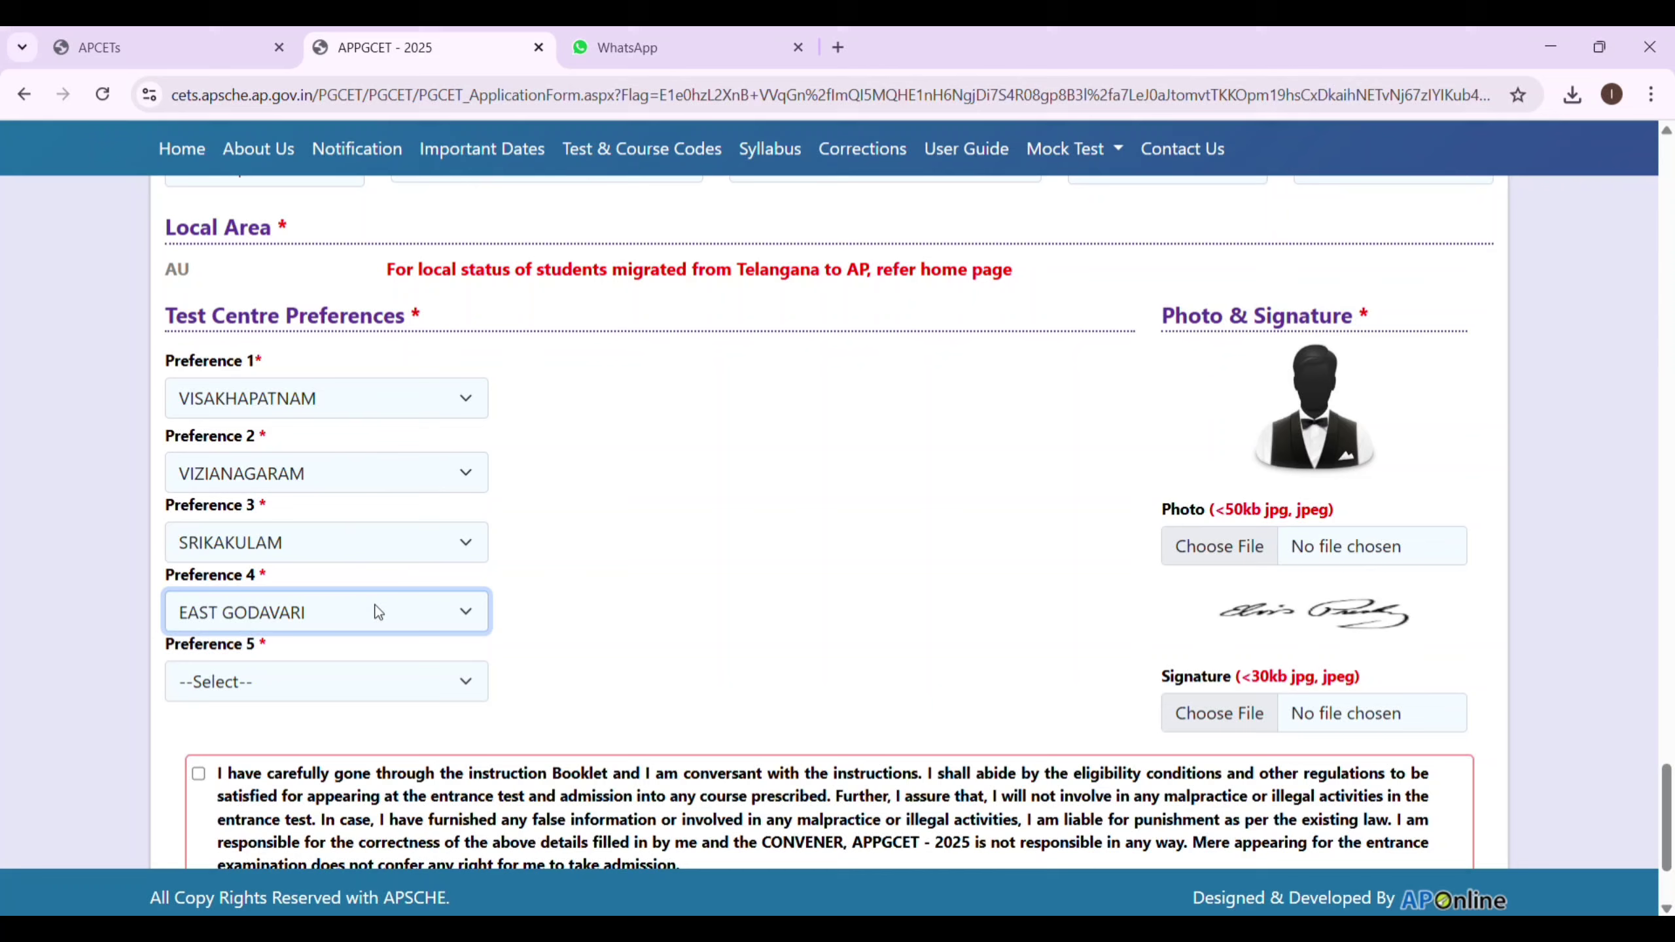
{"action": "left_click", "coordinate": [373, 496]}
{"action": "left_click", "coordinate": [426, 681]}
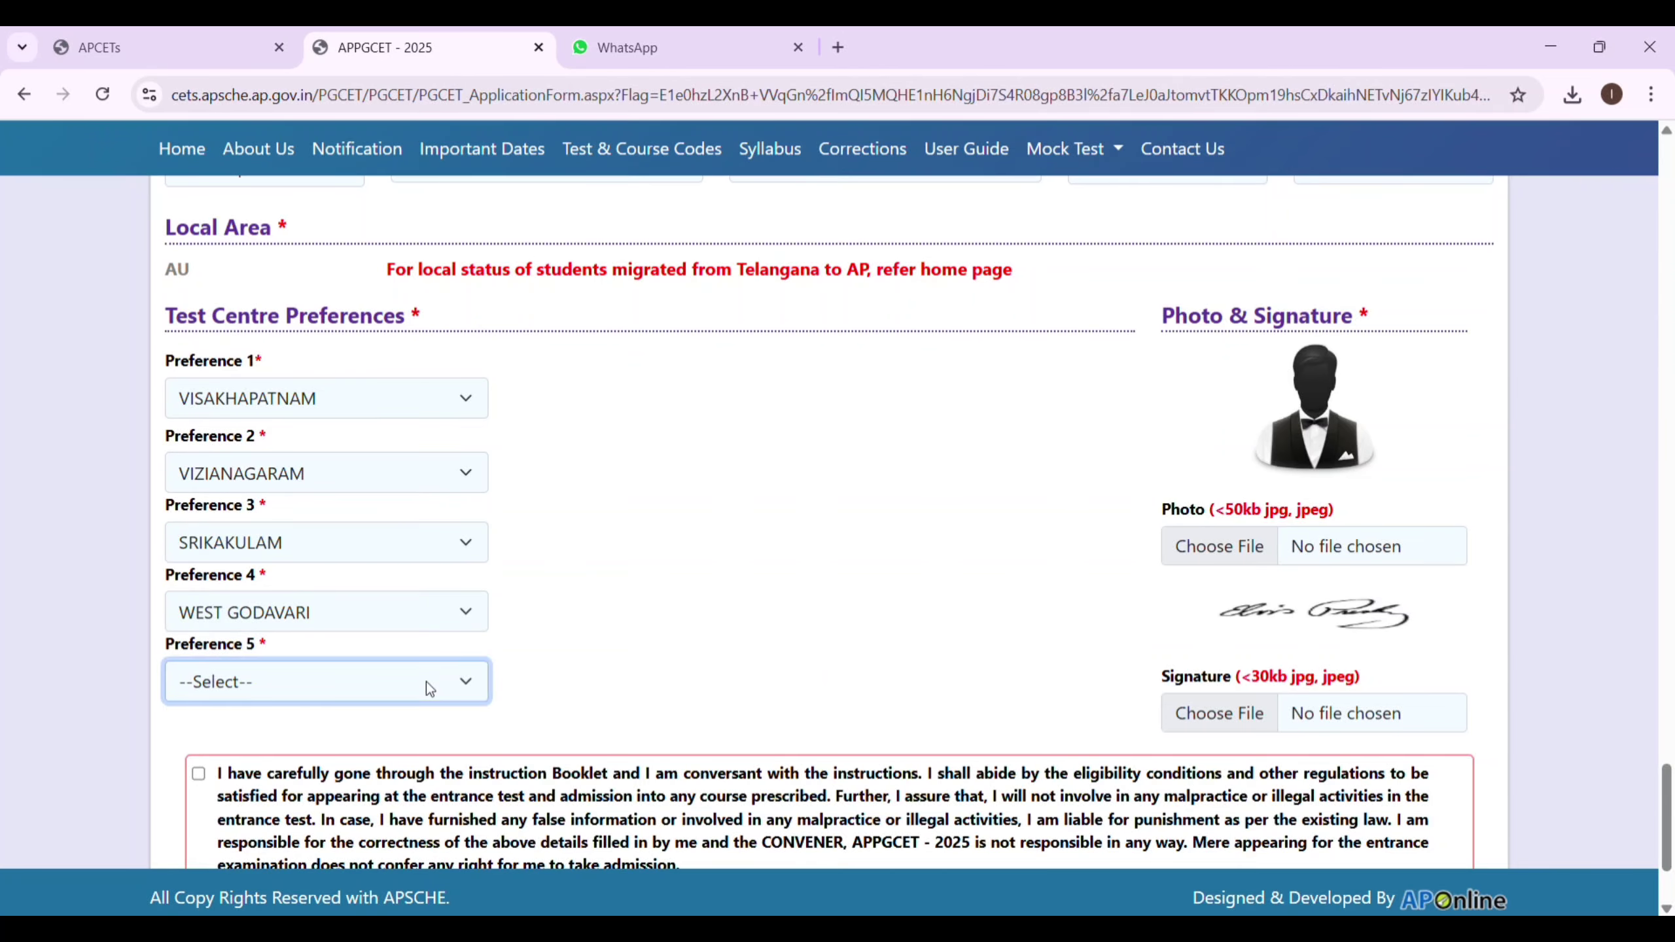
{"action": "left_click", "coordinate": [409, 453]}
{"action": "left_click", "coordinate": [1193, 545]}
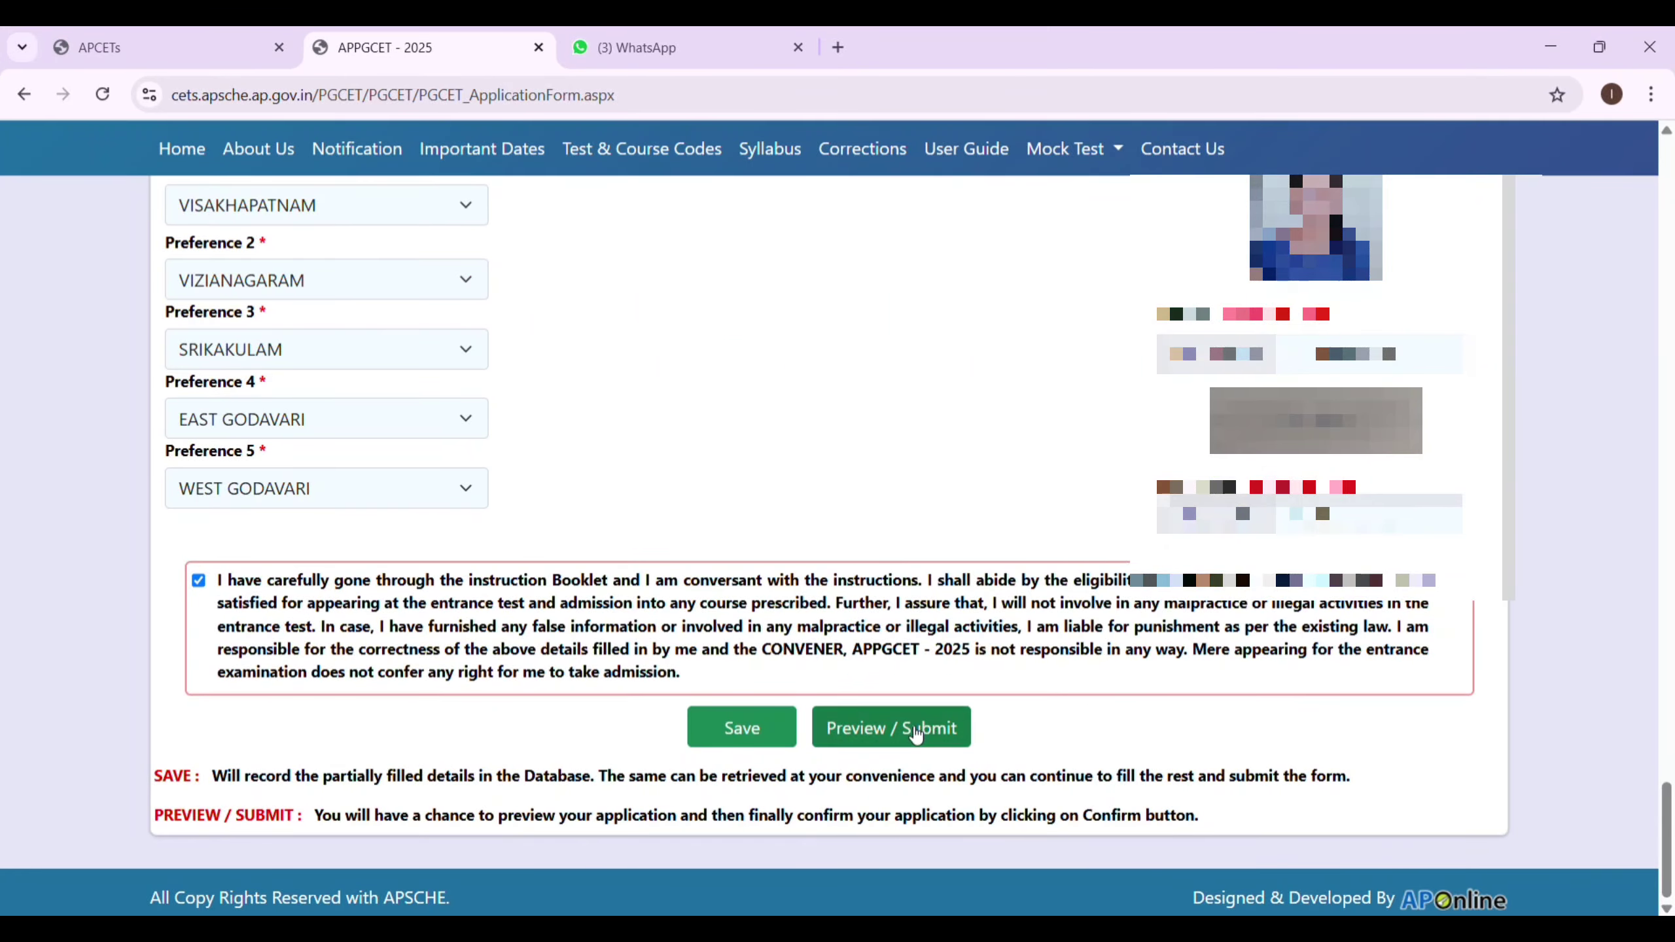
Save the filled application temporarily.
{"action": "left_click", "coordinate": [745, 748]}
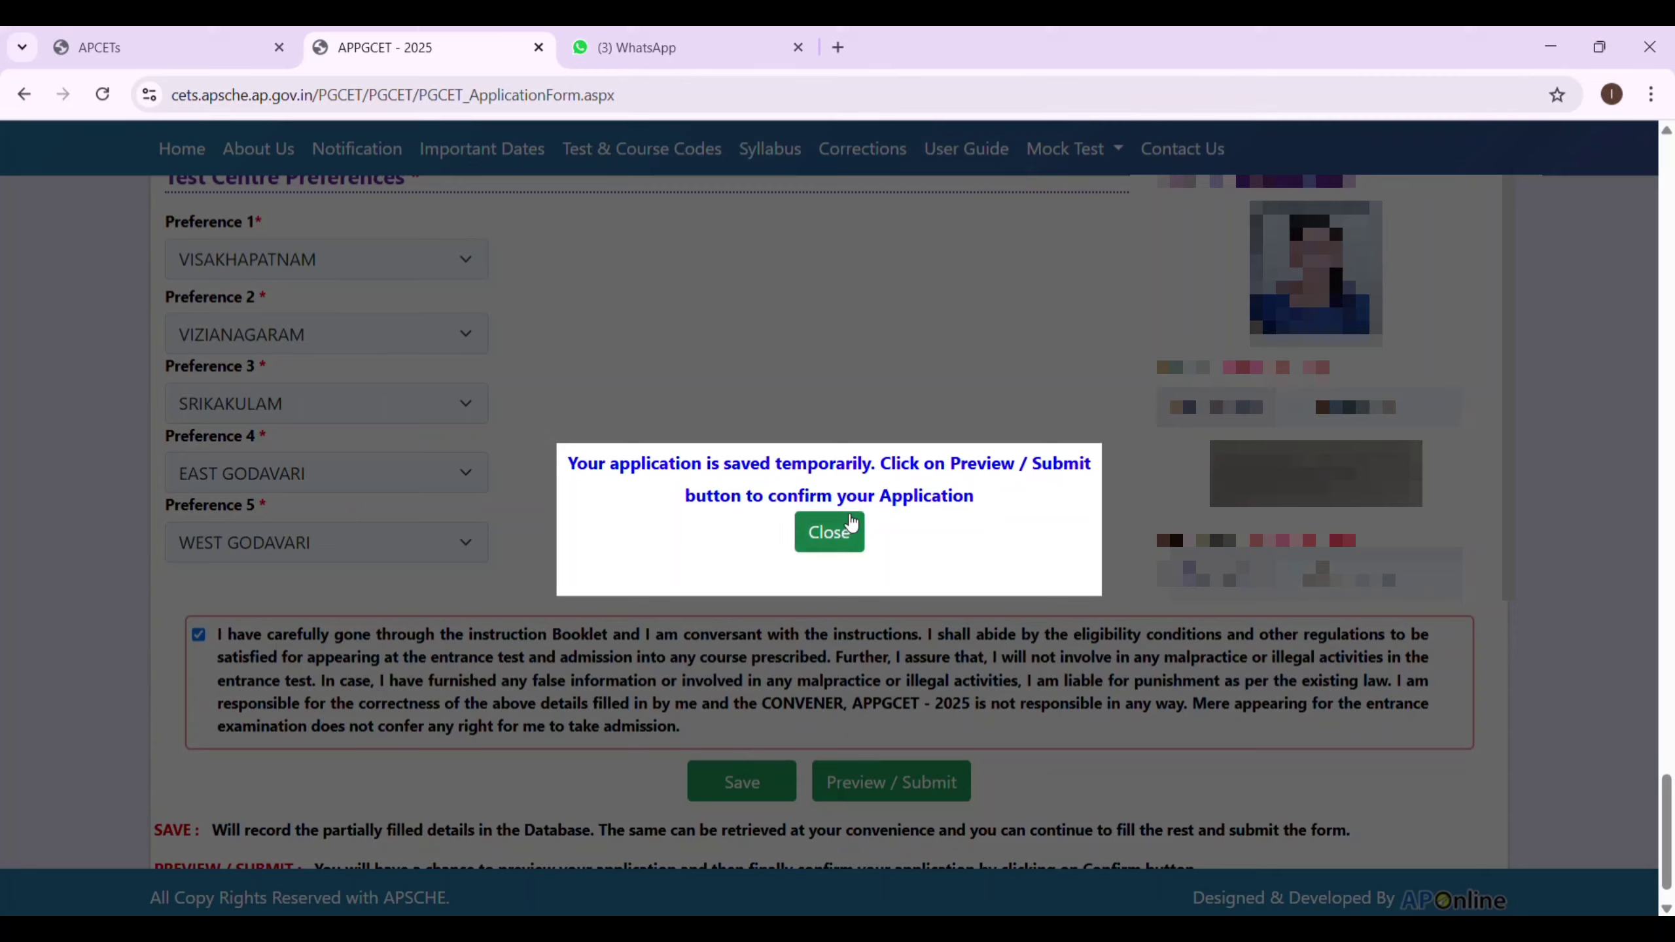
Close the save confirmation message and scroll back up the form.
{"action": "left_click", "coordinate": [845, 532]}
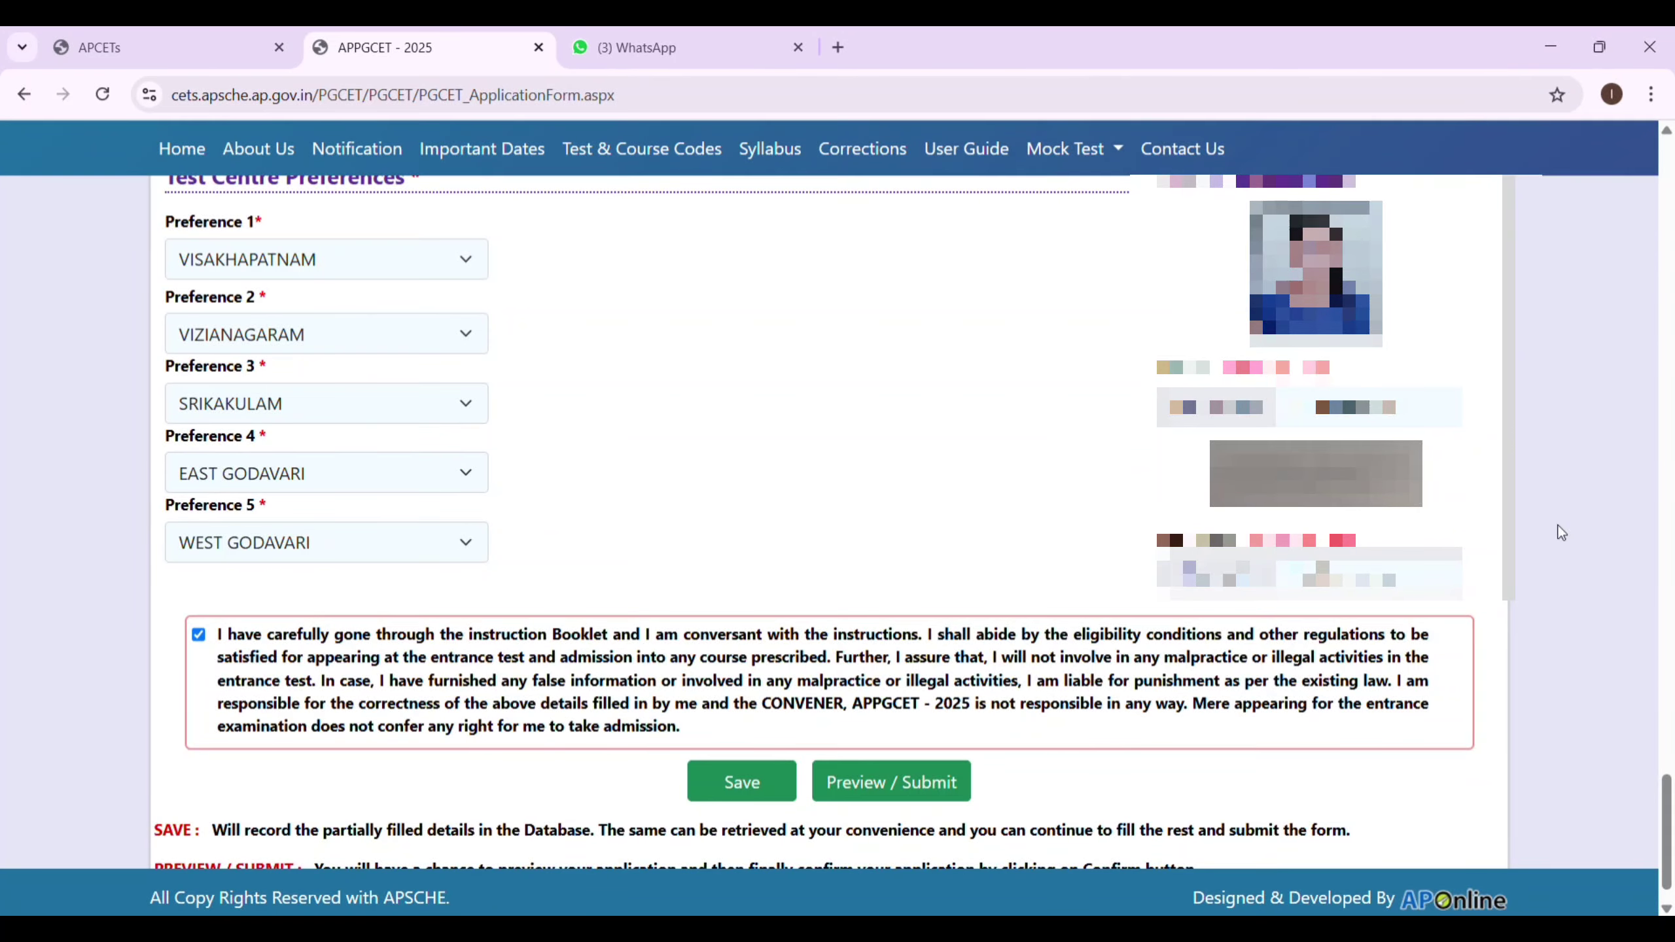
{"action": "left_click", "coordinate": [1667, 131]}
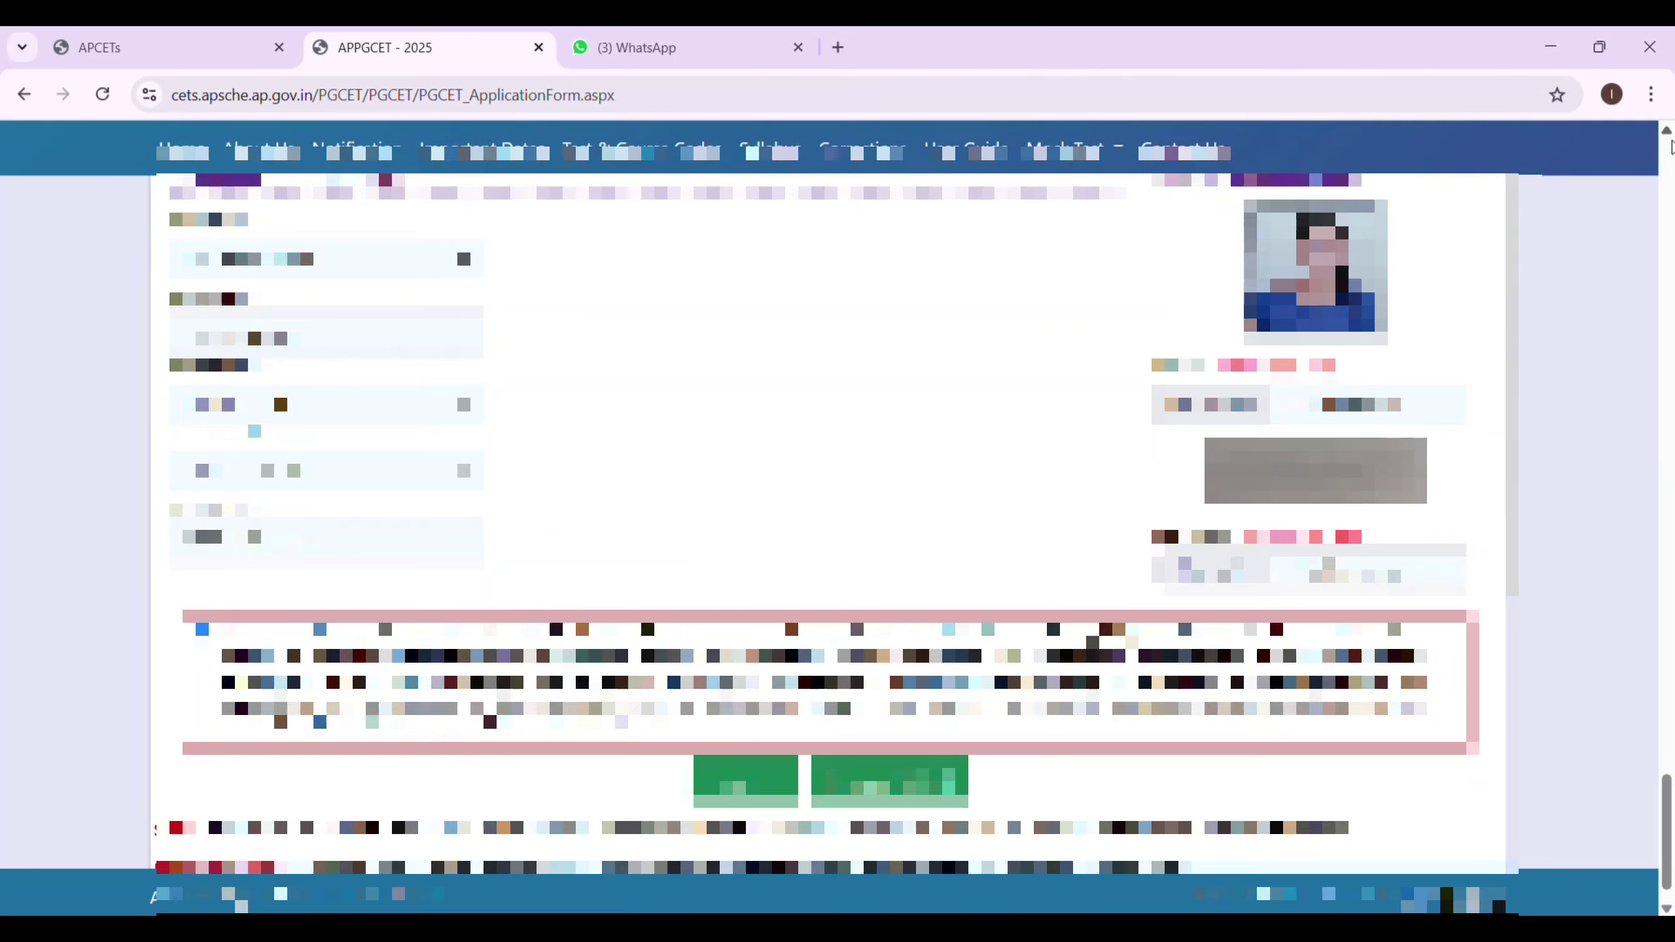
{"action": "left_click", "coordinate": [1667, 131]}
{"action": "left_click", "coordinate": [1667, 131]}
{"action": "left_click", "coordinate": [1668, 132]}
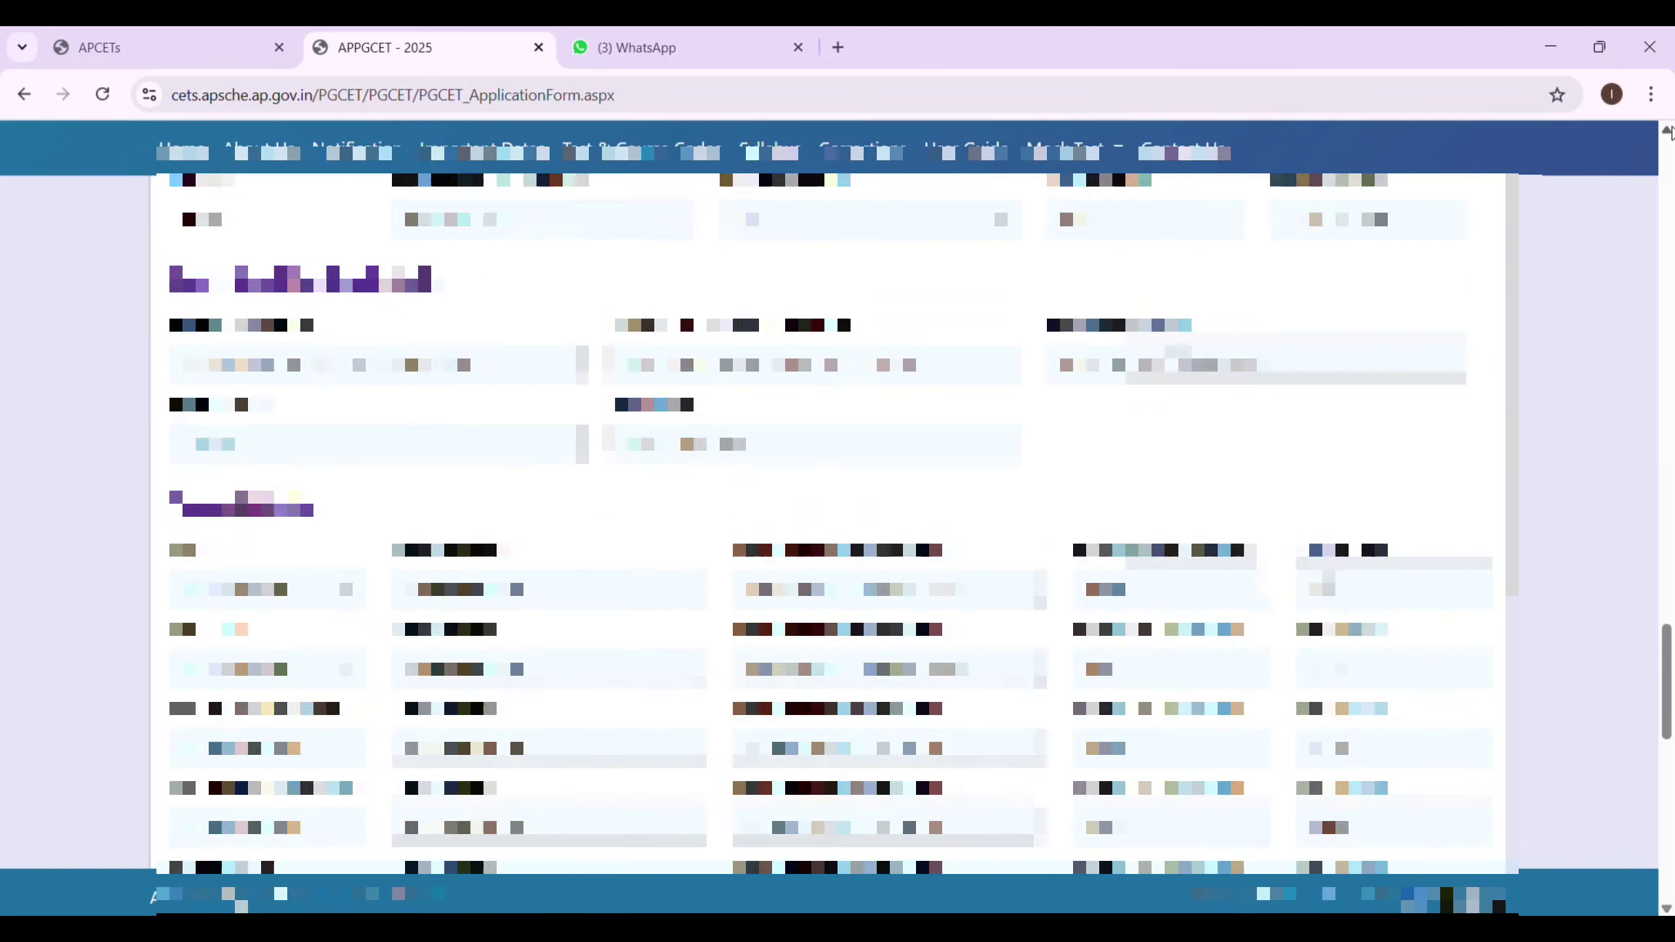
{"action": "left_click", "coordinate": [1668, 131]}
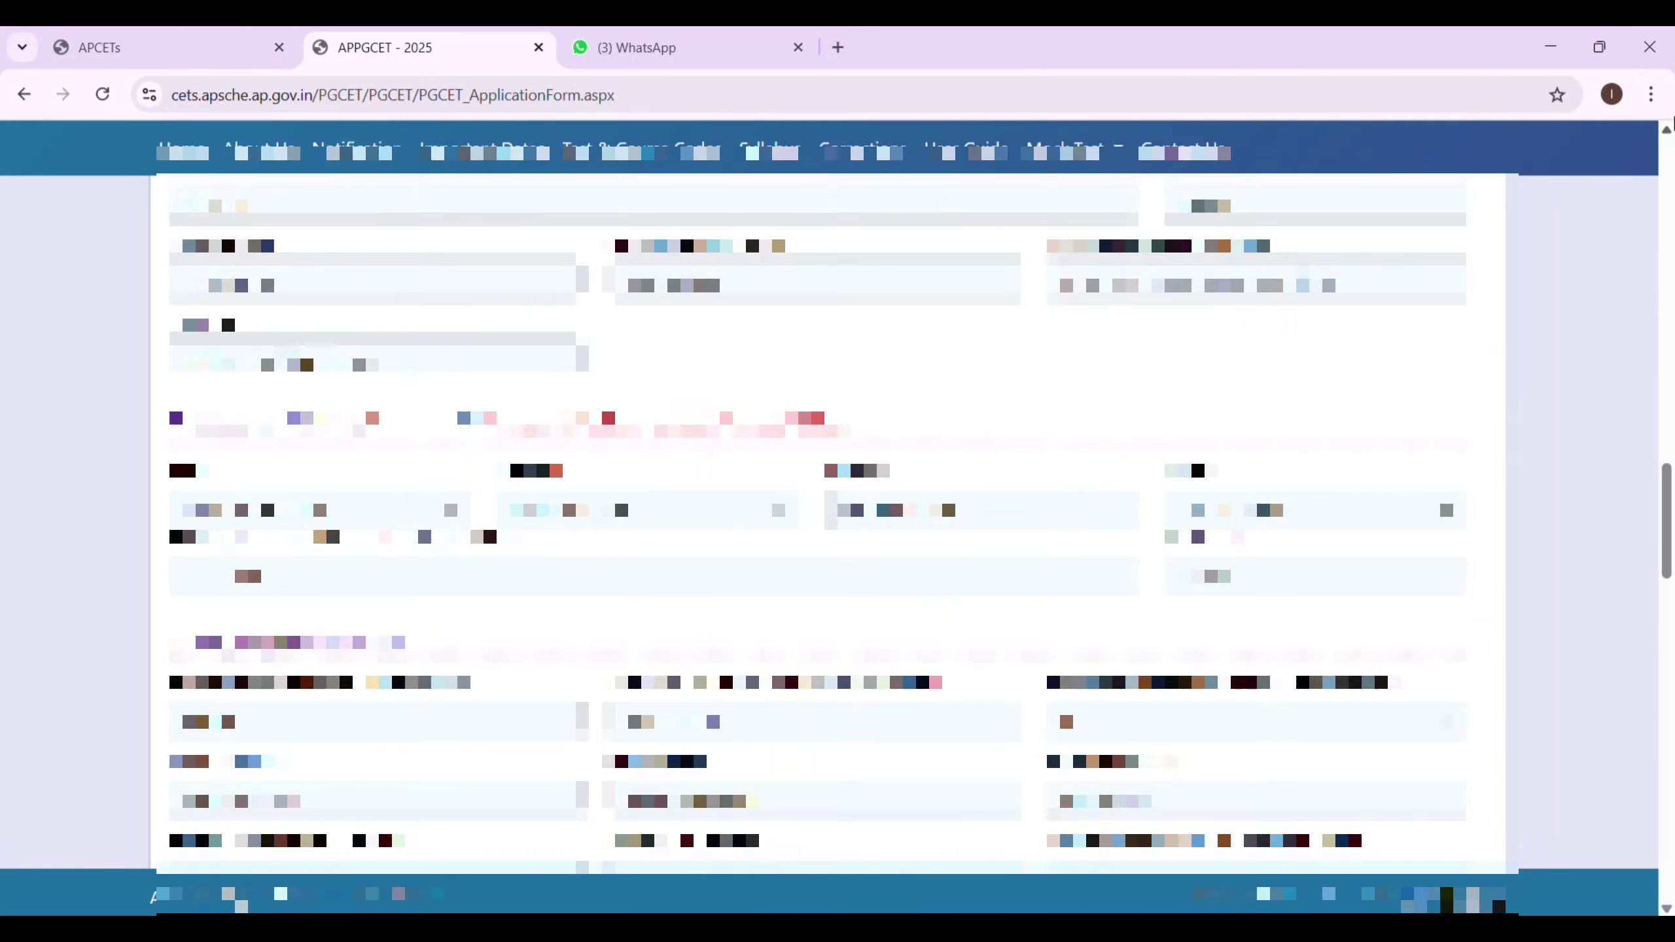
{"action": "left_click", "coordinate": [1667, 131]}
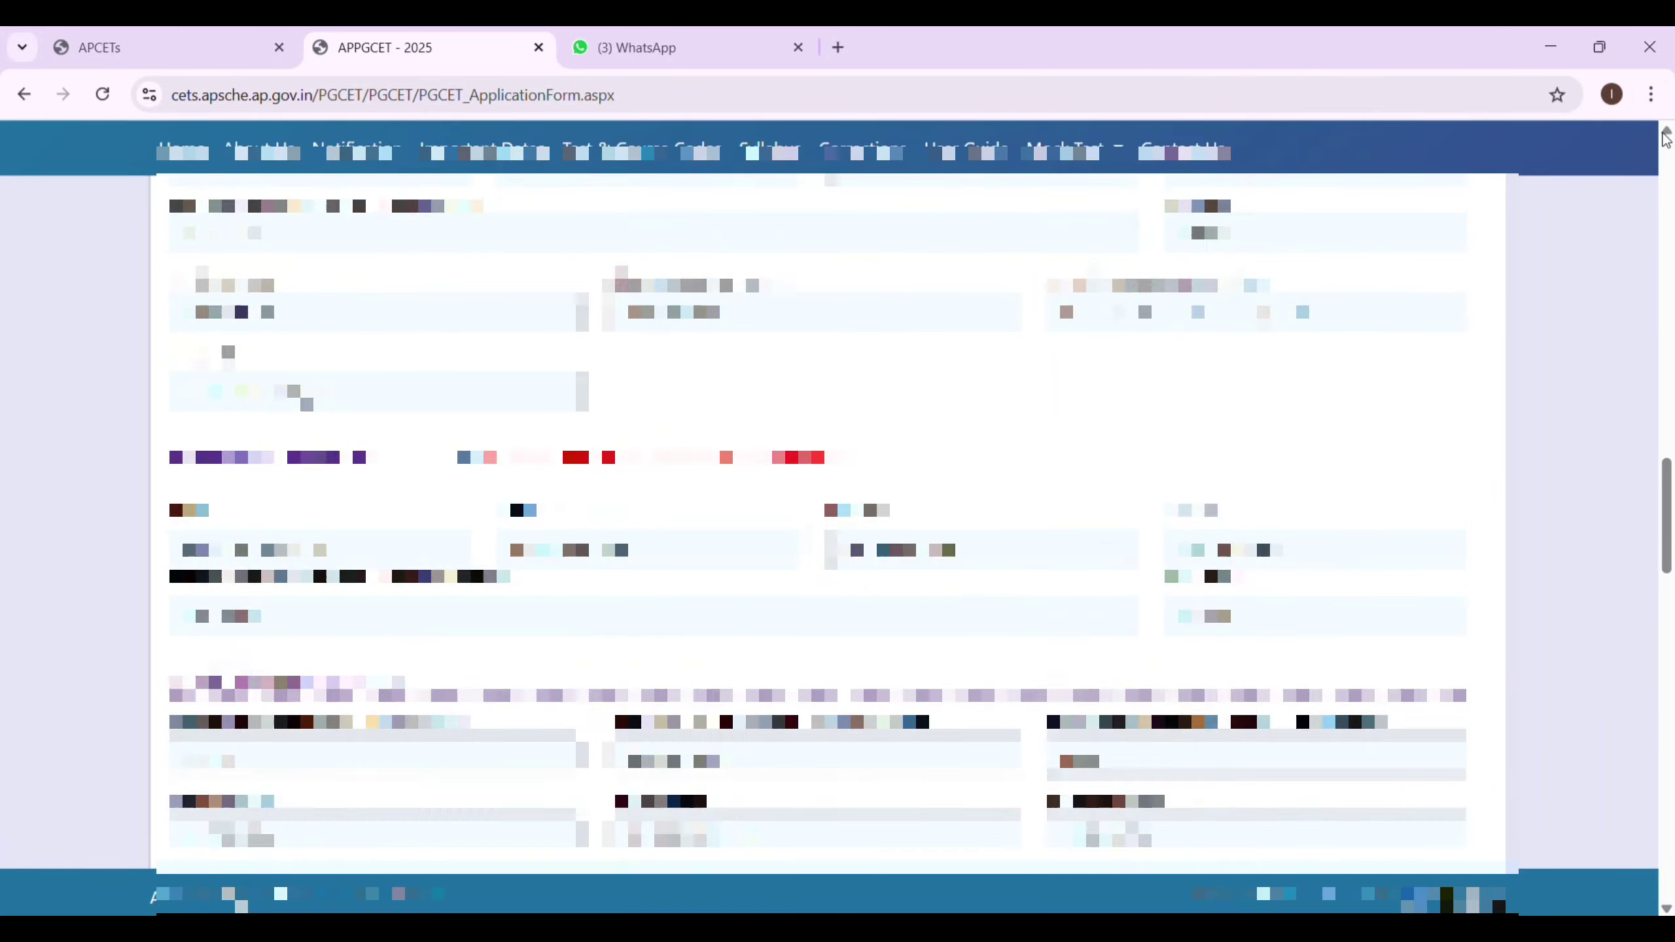